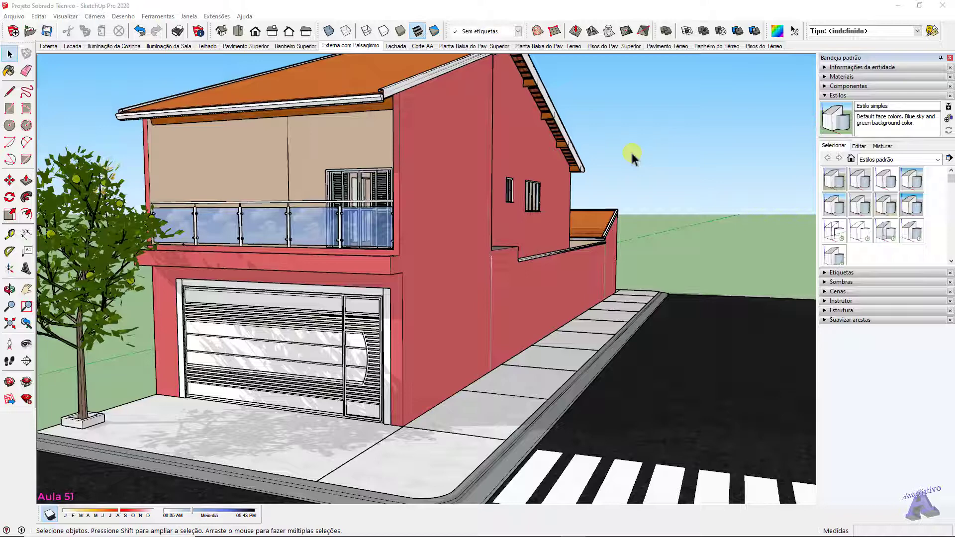
# Switch from the SketchUp house model to the AutoCAD floor plan drawing of the same project
pyautogui.moveTo(530, 536)
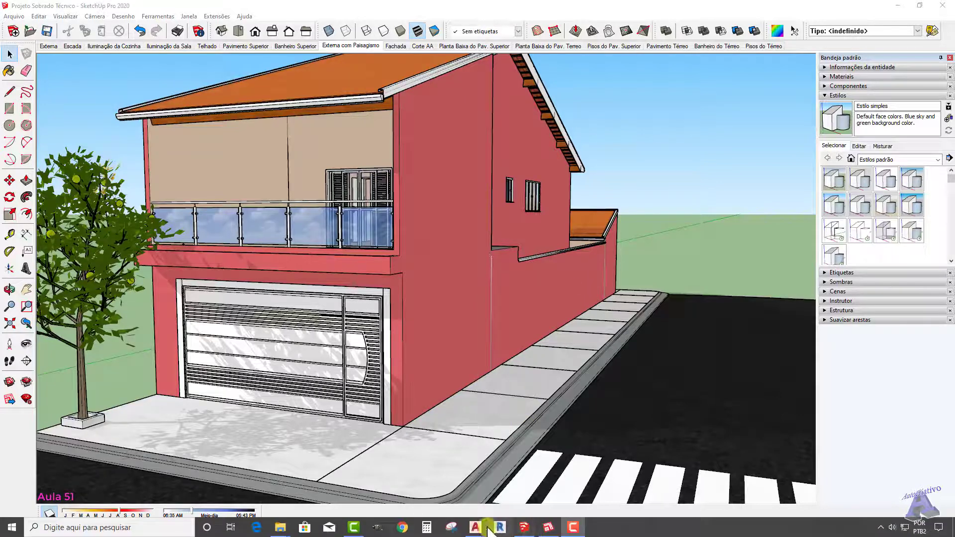
pyautogui.moveTo(477, 526)
pyautogui.click(494, 485)
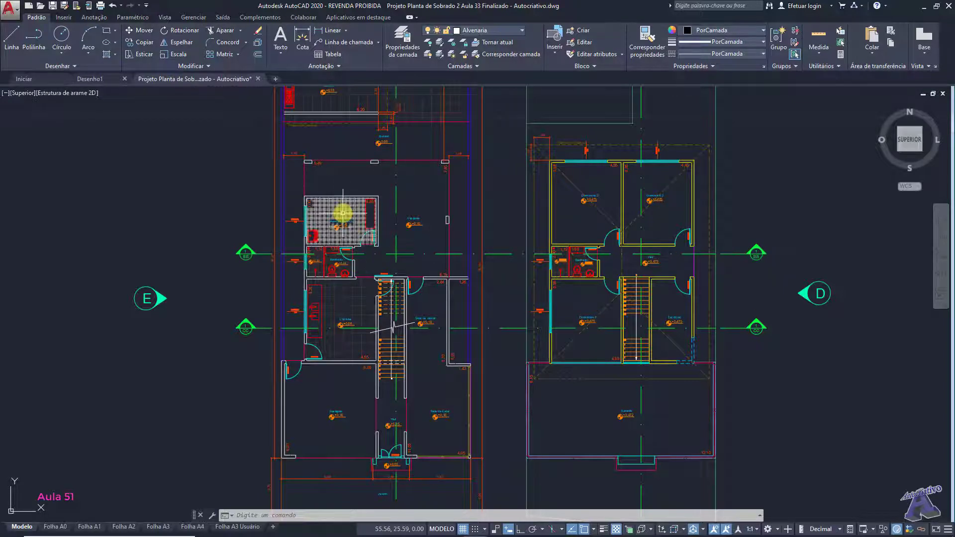
# Examine the ground-floor veranda dimensions and the side setback dimension between its corner column and the boundary wall
pyautogui.scroll(5, 343, 213)
pyautogui.moveTo(379, 144)
pyautogui.mouseDown(button='middle')
pyautogui.moveTo(411, 209)
pyautogui.moveTo(423, 288)
pyautogui.mouseUp(button='middle')
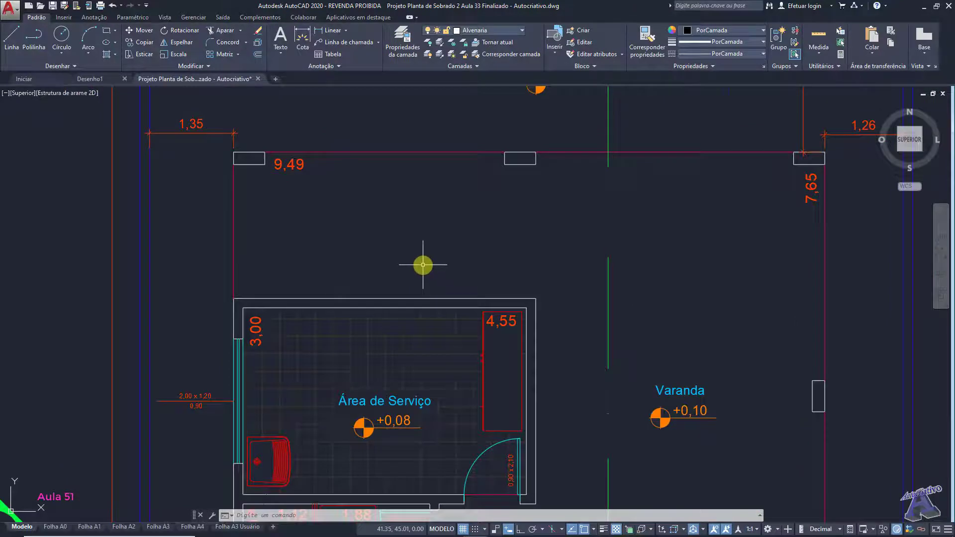
pyautogui.scroll(-4, 423, 265)
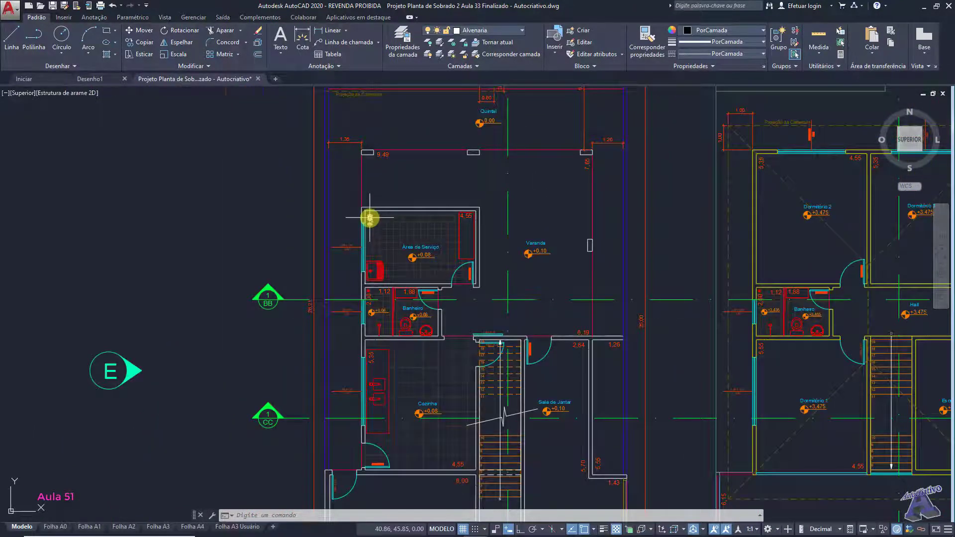
pyautogui.scroll(3, 370, 216)
pyautogui.scroll(-7, 370, 216)
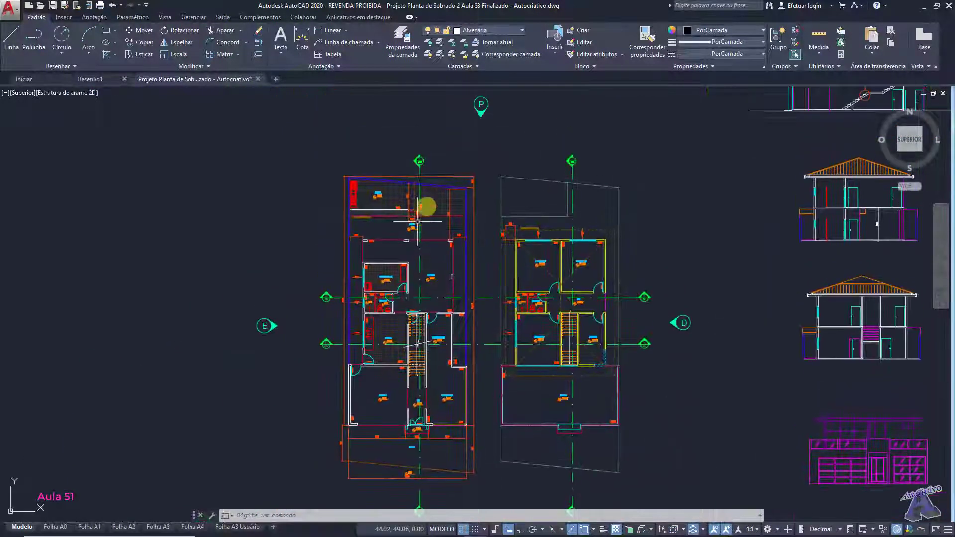
pyautogui.scroll(6, 418, 221)
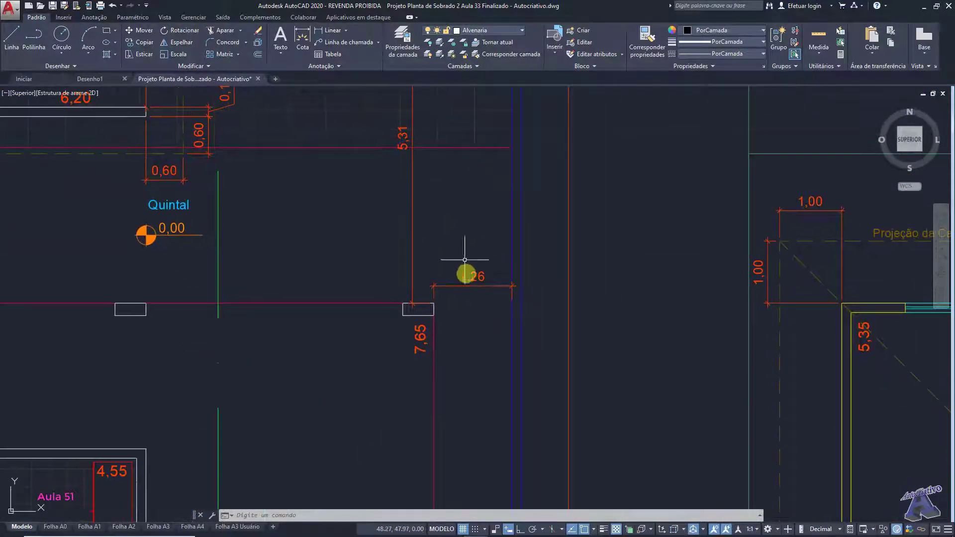
pyautogui.click(467, 278)
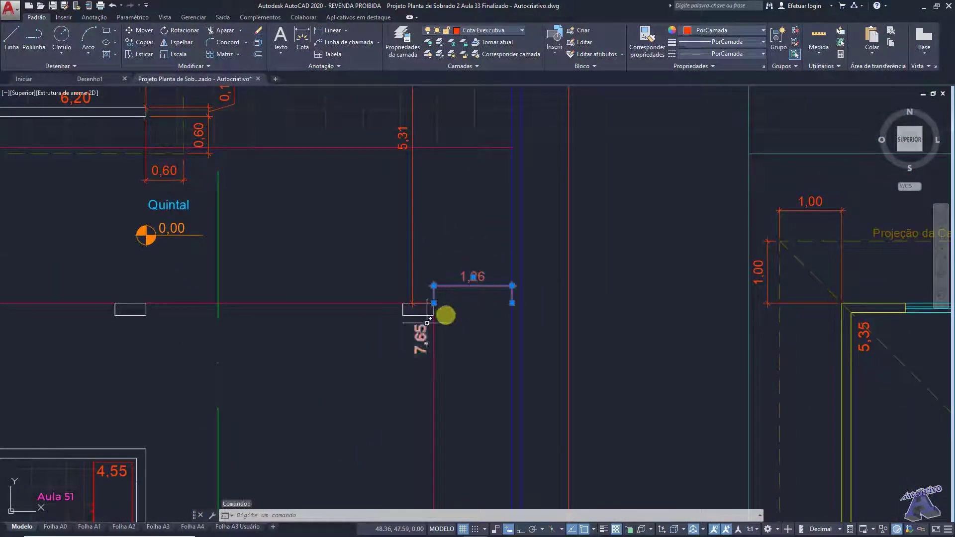
pyautogui.press('Escape')
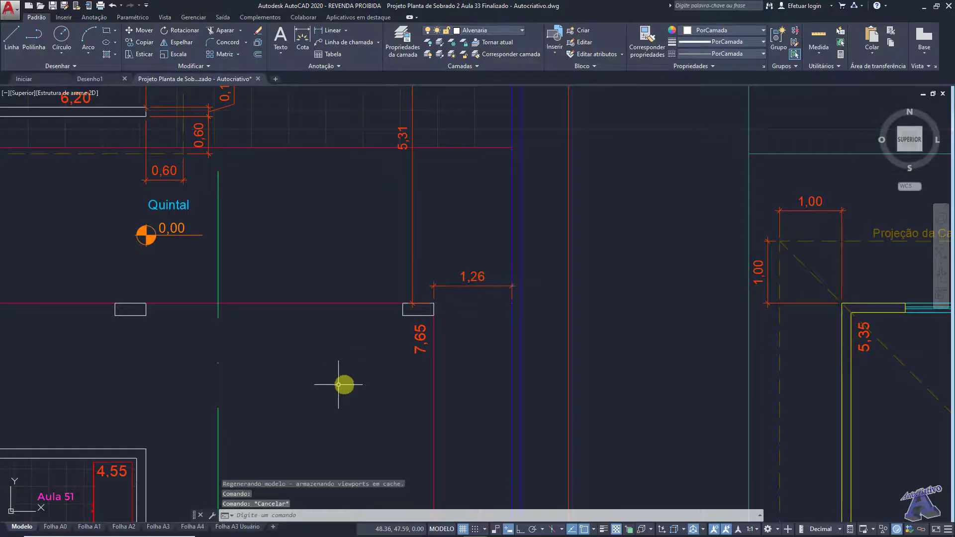
# Examine the internal width and length dimensions of the Área de Serviço against its inner wall faces
pyautogui.moveTo(341, 383); pyautogui.dragTo(538, 160, button='middle')
pyautogui.moveTo(292, 282); pyautogui.dragTo(490, 213, button='middle')
pyautogui.scroll(2, 491, 213)
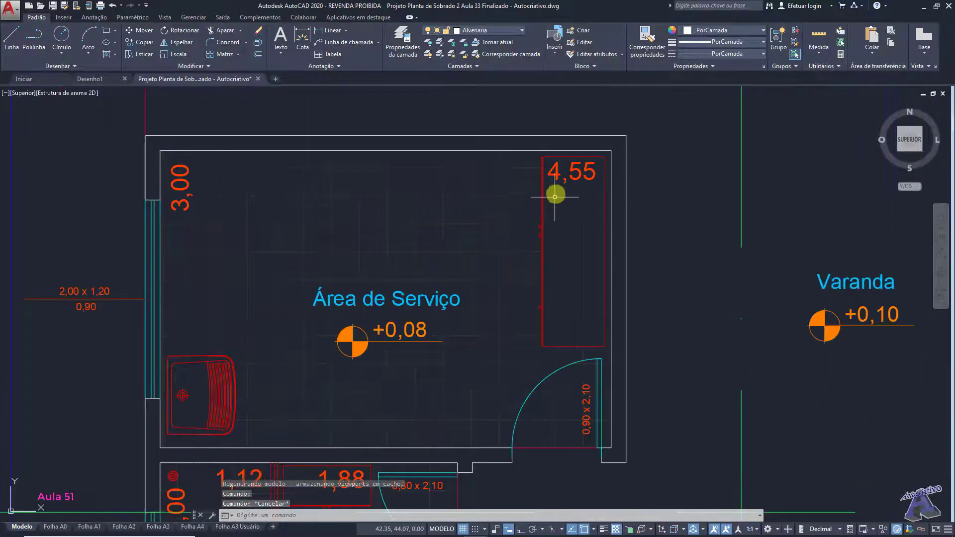
pyautogui.moveTo(559, 177); pyautogui.dragTo(570, 207, button='middle')
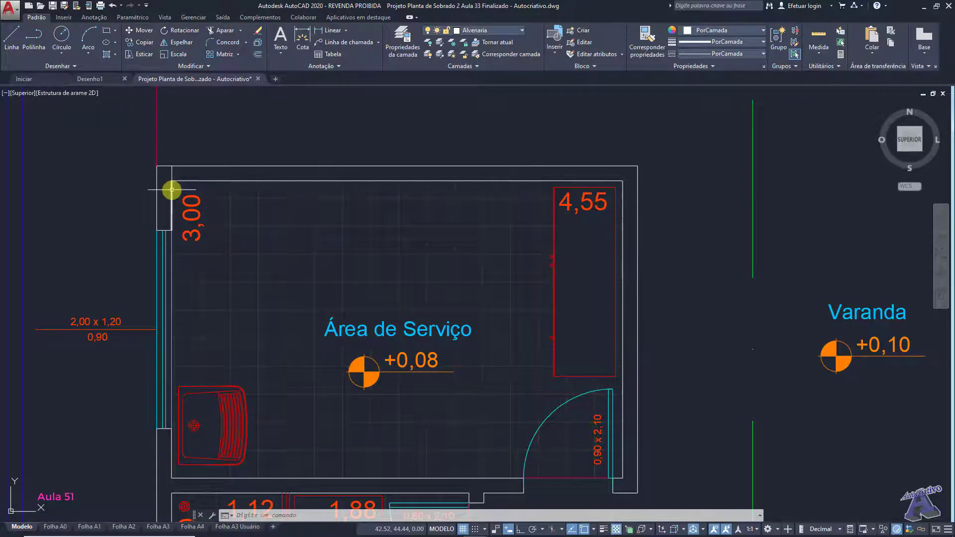
pyautogui.moveTo(285, 237); pyautogui.dragTo(408, 229, button='middle')
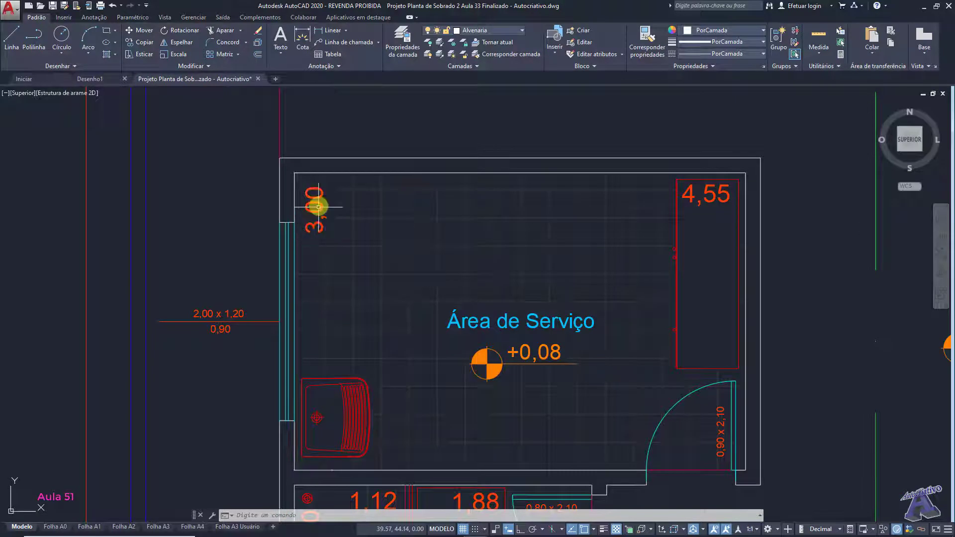
pyautogui.click(320, 174)
pyautogui.moveTo(368, 359); pyautogui.dragTo(374, 320, button='middle')
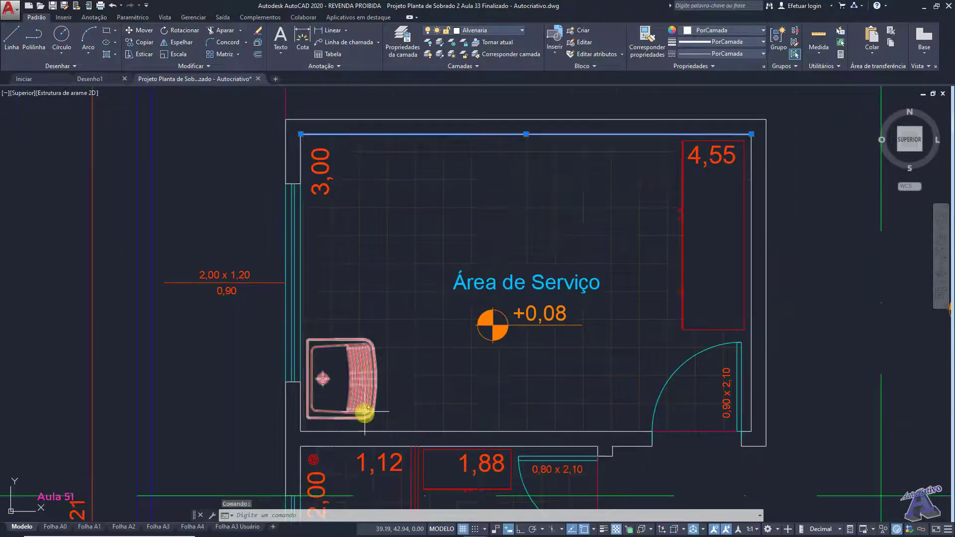
pyautogui.press('Escape')
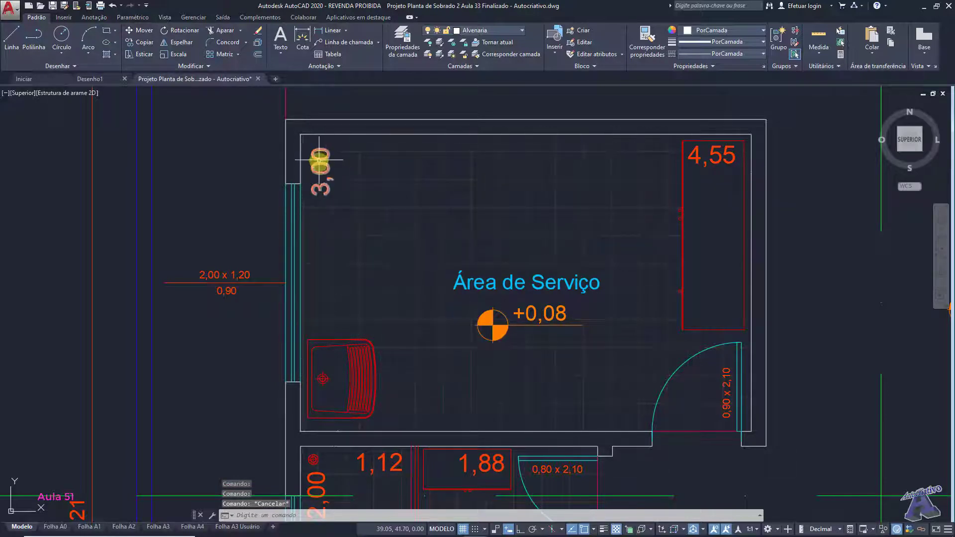
pyautogui.scroll(-6, 266, 184)
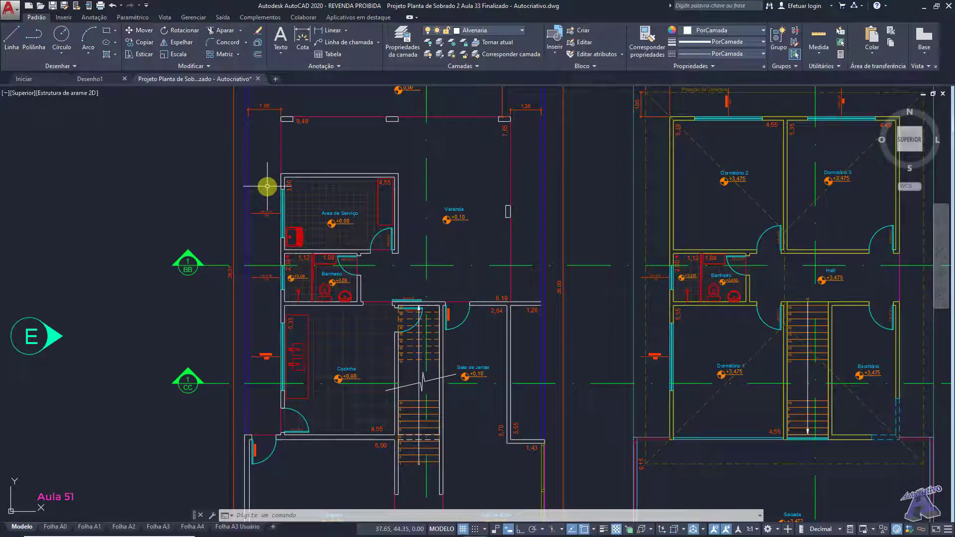
pyautogui.scroll(5, 267, 187)
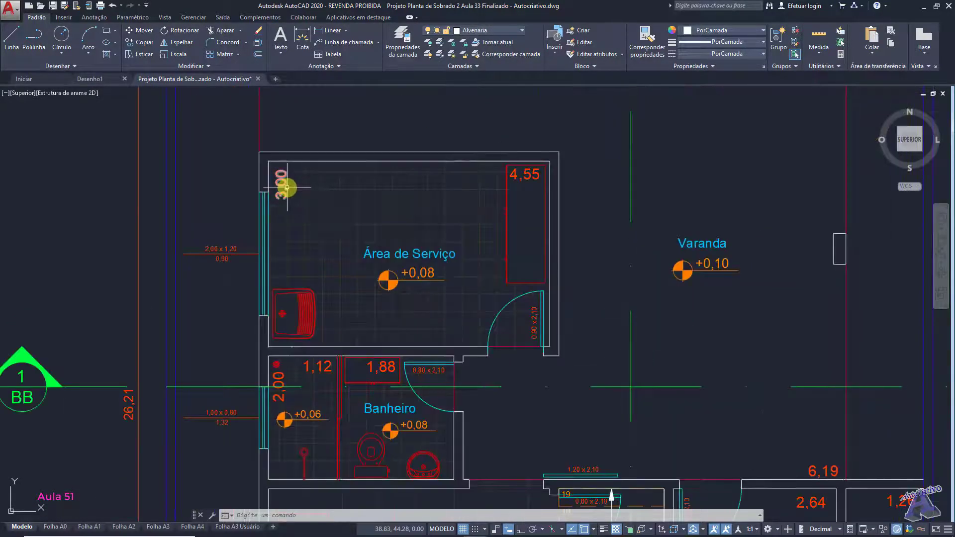
pyautogui.moveTo(277, 220); pyautogui.dragTo(355, 231, button='middle')
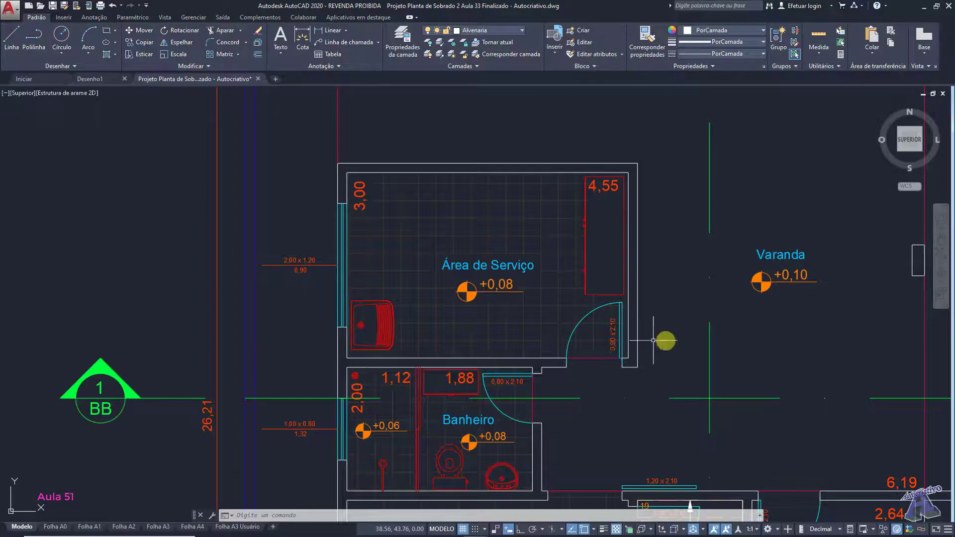
# Examine the internal dimensions of the ground-floor Banheiro and Cozinha
pyautogui.moveTo(653, 341); pyautogui.dragTo(682, 173, button='middle')
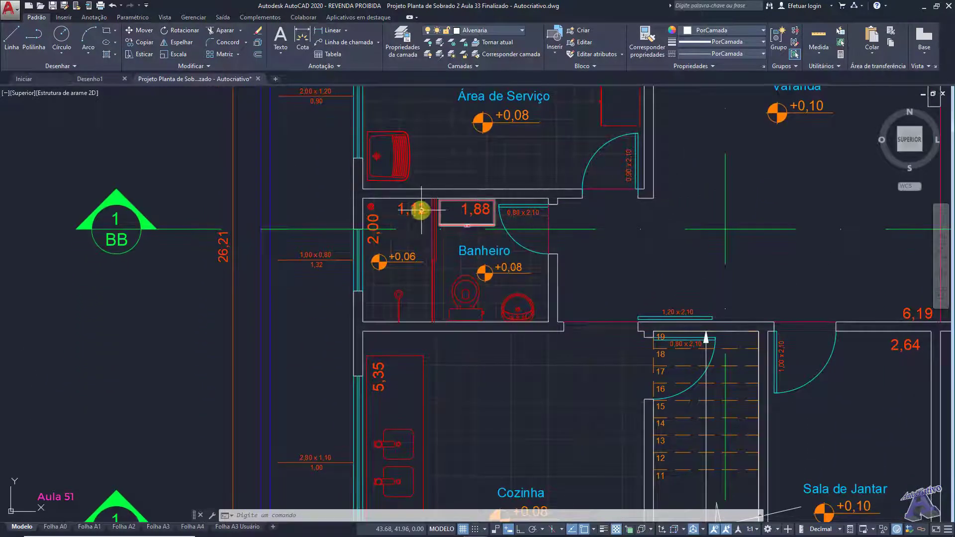
pyautogui.moveTo(462, 431); pyautogui.dragTo(529, 207, button='middle')
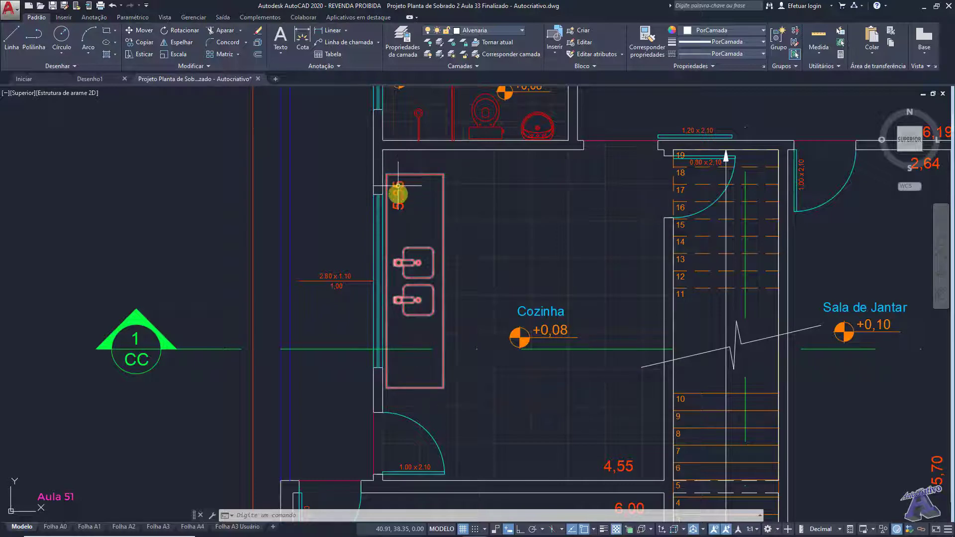
pyautogui.moveTo(584, 400); pyautogui.dragTo(537, 262, button='middle')
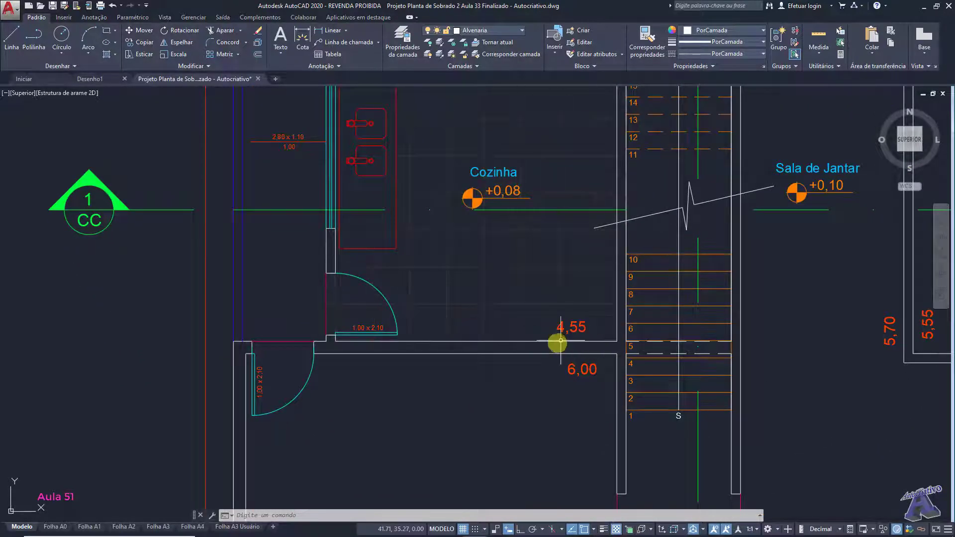
pyautogui.scroll(-8, 557, 343)
pyautogui.scroll(2, 518, 394)
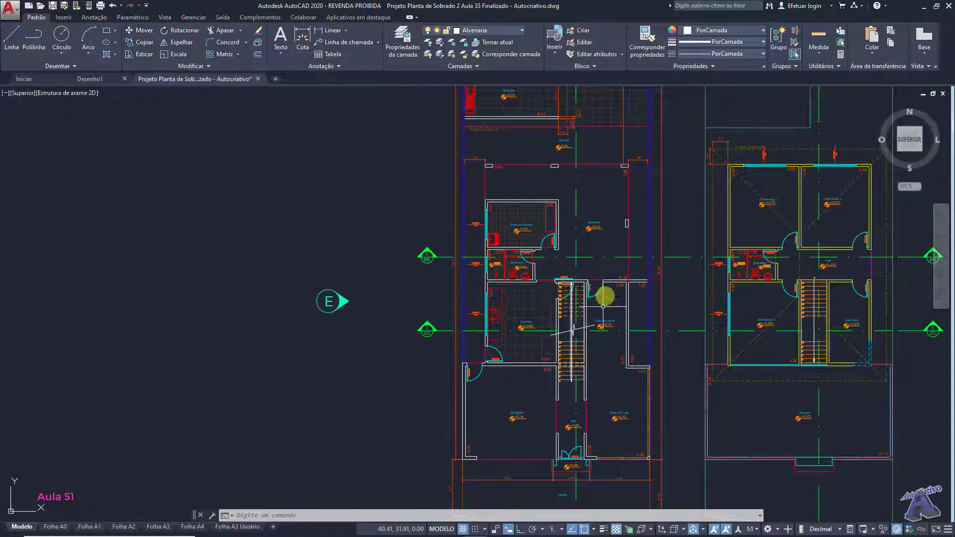
pyautogui.moveTo(601, 191); pyautogui.dragTo(561, 258, button='middle')
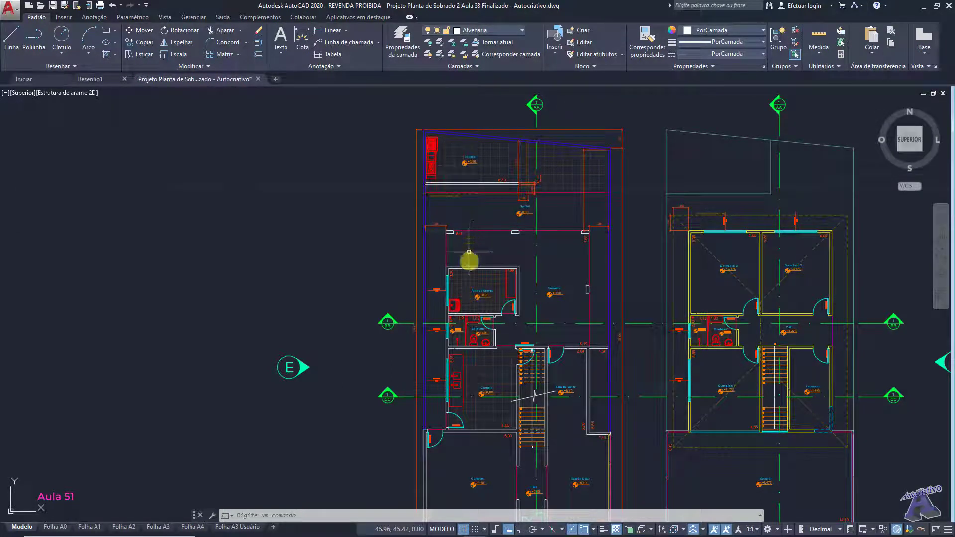
# Examine the dimensions of the Quintal and Edícula, the slanted rear lot boundary and the veranda's side setback
pyautogui.scroll(4, 473, 245)
pyautogui.scroll(-1, 456, 235)
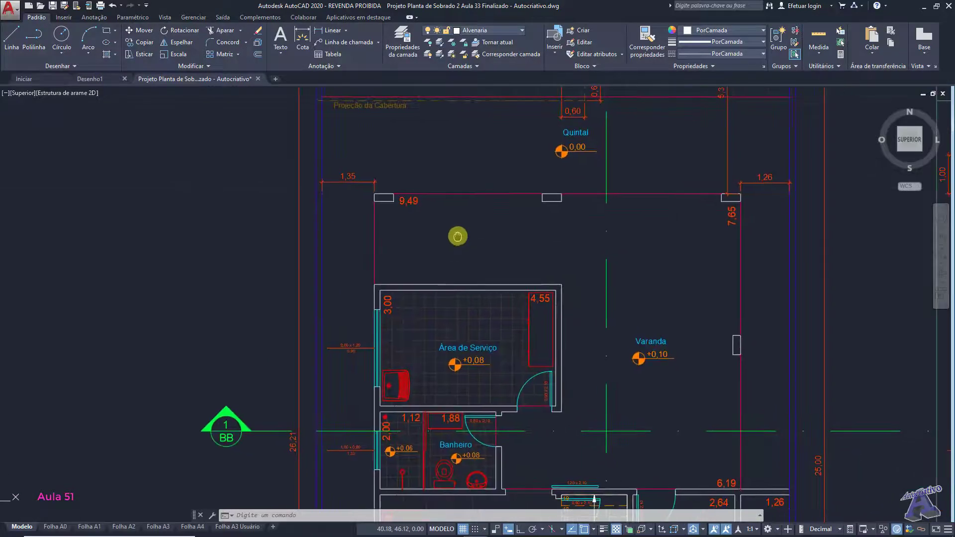
pyautogui.scroll(-2, 497, 257)
pyautogui.scroll(-2, 497, 257)
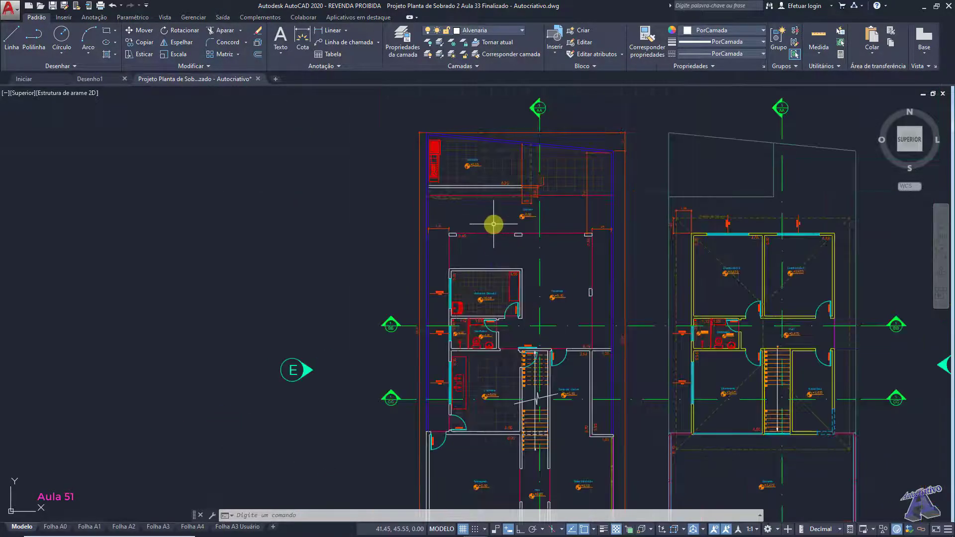
pyautogui.moveTo(493, 220); pyautogui.dragTo(454, 266, button='middle')
pyautogui.scroll(6, 583, 188)
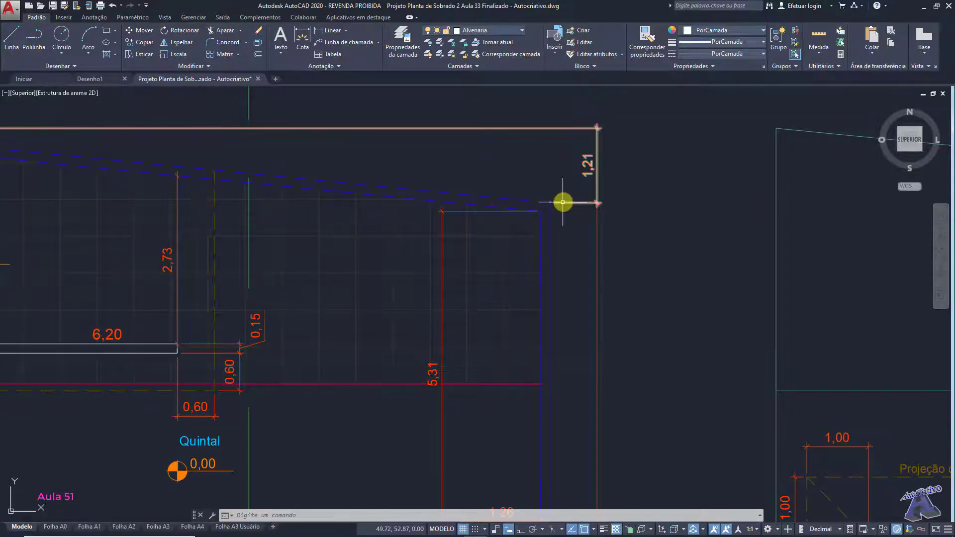
pyautogui.scroll(-4, 578, 201)
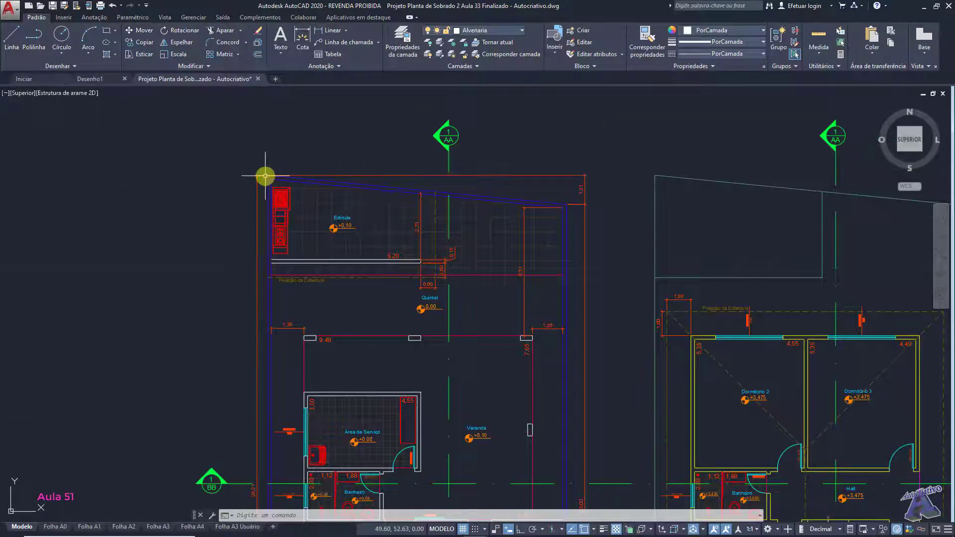
pyautogui.scroll(-4, 267, 174)
pyautogui.moveTo(273, 177); pyautogui.dragTo(420, 198, button='middle')
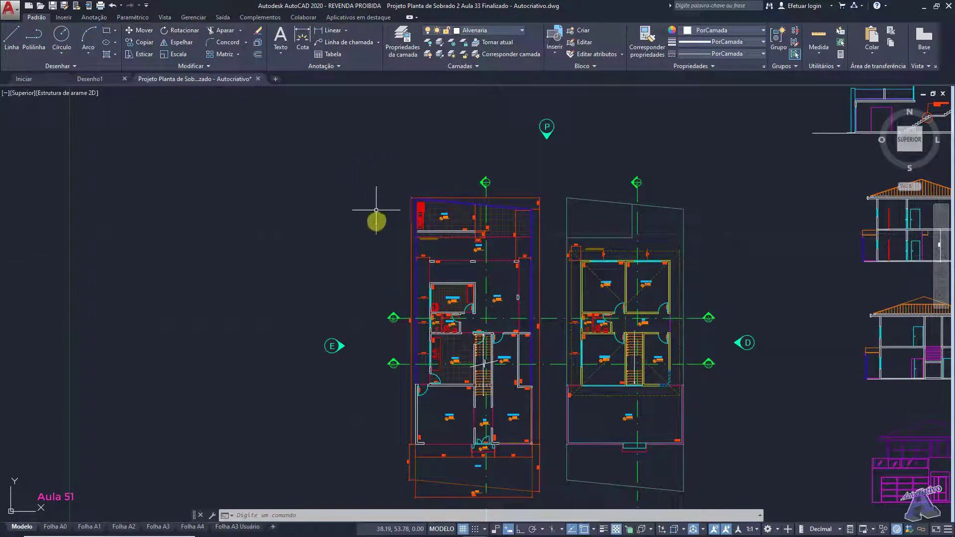
pyautogui.scroll(4, 529, 287)
pyautogui.scroll(4, 528, 287)
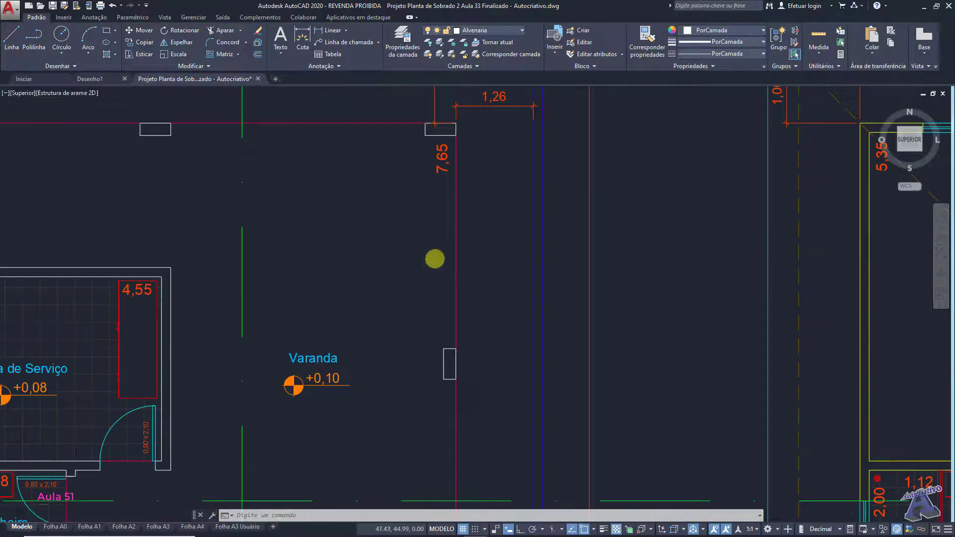
pyautogui.scroll(-6, 433, 257)
pyautogui.moveTo(390, 245); pyautogui.dragTo(473, 247, button='middle')
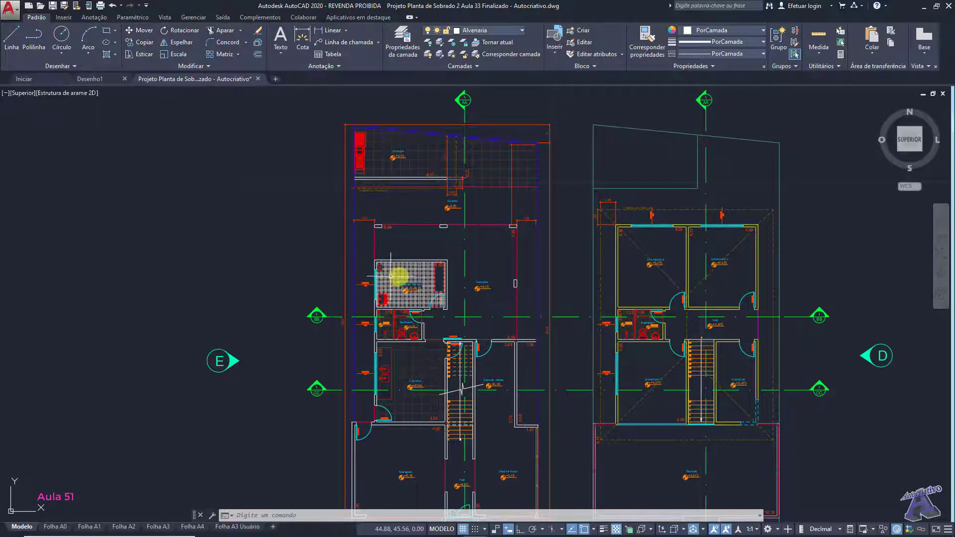
# Compare the ground-floor and upper-floor plans, examining the bedroom dimensions and the dashed roof projection around them
pyautogui.scroll(3, 406, 276)
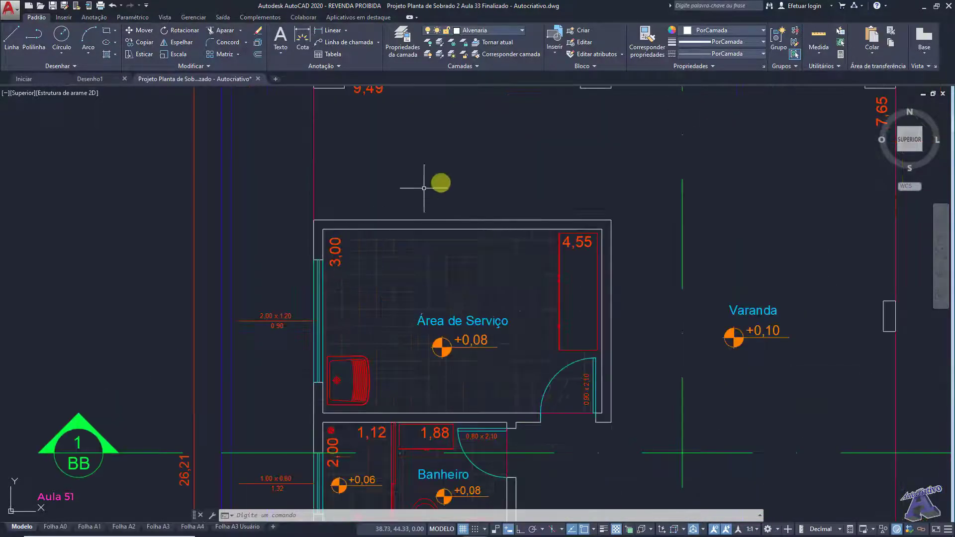
pyautogui.scroll(-4, 683, 165)
pyautogui.moveTo(683, 164)
pyautogui.mouseDown(button='middle')
pyautogui.moveTo(669, 179)
pyautogui.moveTo(481, 228)
pyautogui.moveTo(472, 253)
pyautogui.mouseUp(button='middle')
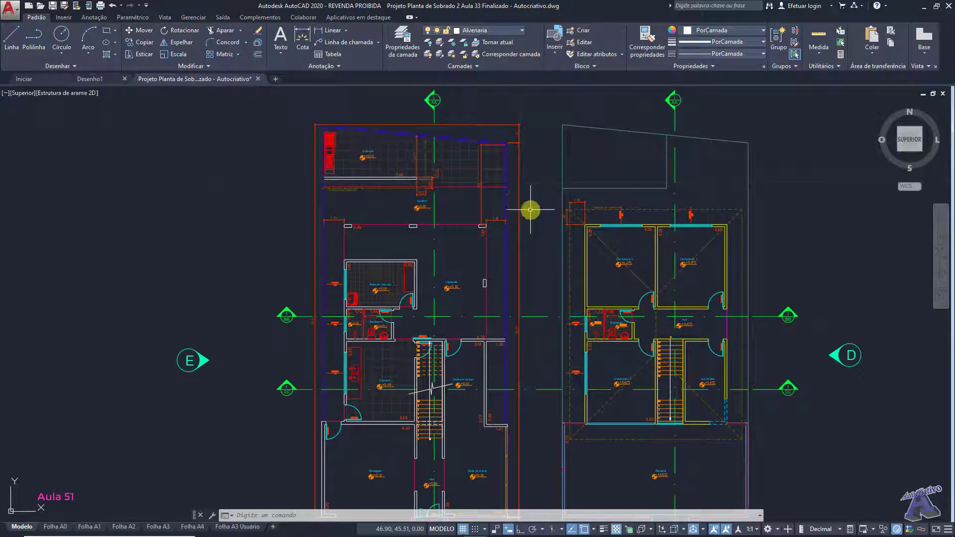
pyautogui.moveTo(532, 254)
pyautogui.mouseDown(button='middle')
pyautogui.moveTo(525, 240)
pyautogui.moveTo(416, 203)
pyautogui.mouseUp(button='middle')
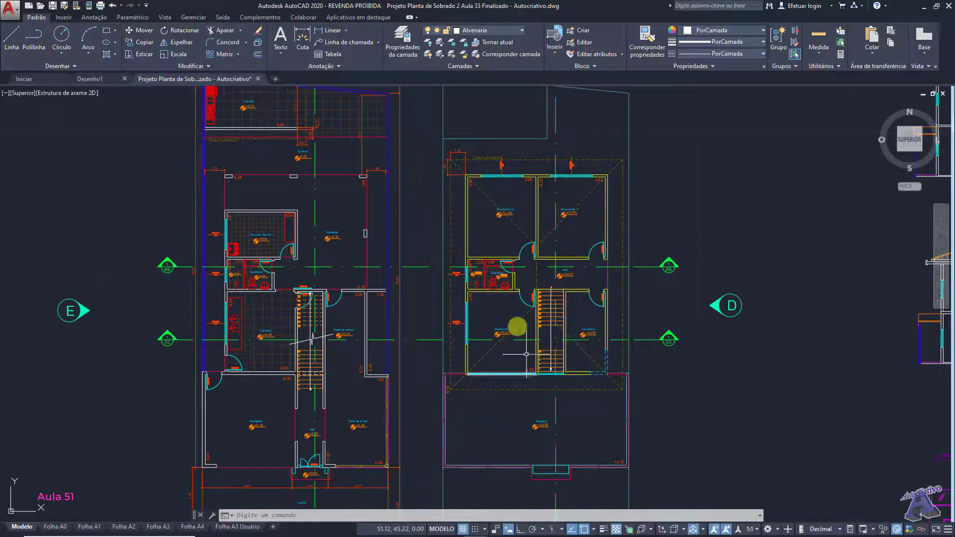
pyautogui.scroll(-2, 422, 230)
pyautogui.scroll(2, 437, 220)
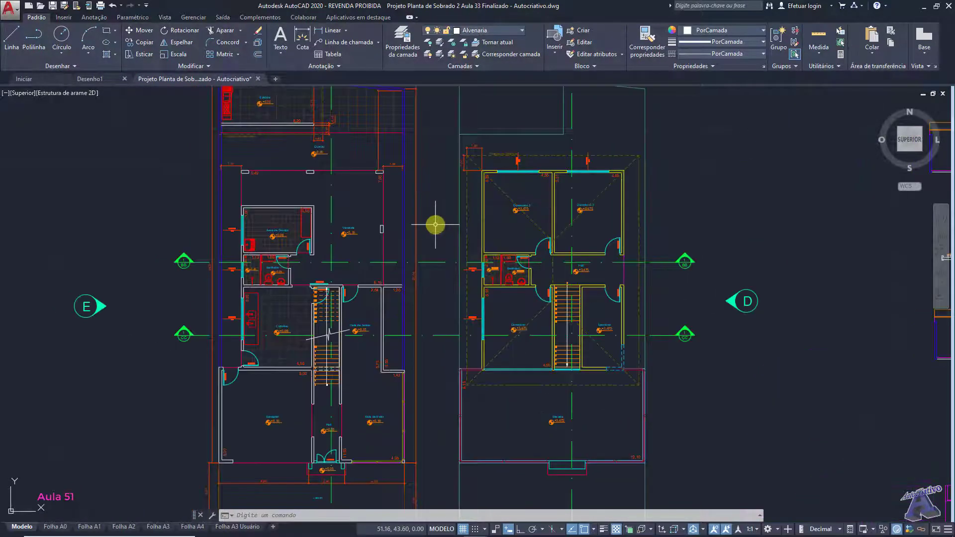
pyautogui.moveTo(424, 221); pyautogui.dragTo(464, 243, button='middle')
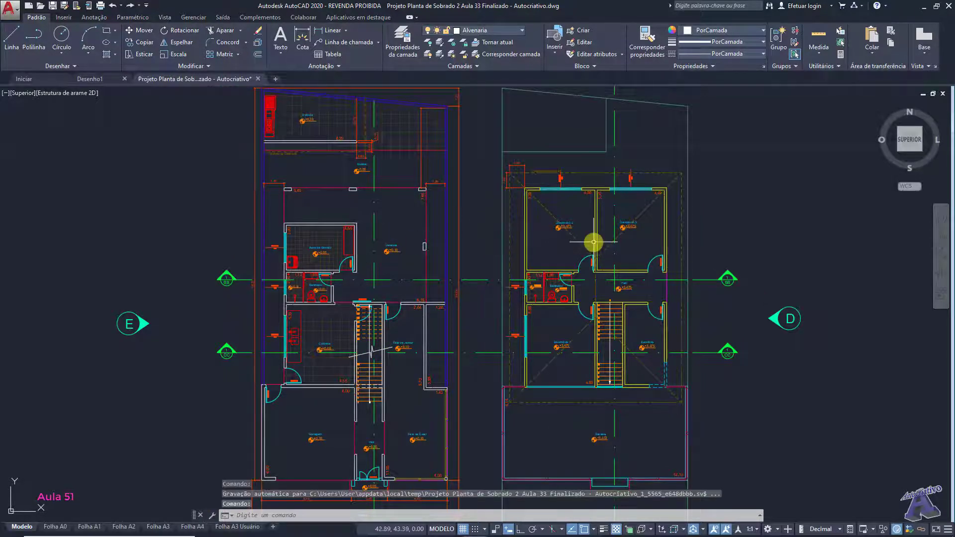
pyautogui.moveTo(582, 219)
pyautogui.mouseDown(button='middle')
pyautogui.moveTo(553, 206)
pyautogui.moveTo(546, 241)
pyautogui.mouseUp(button='middle')
pyautogui.scroll(5, 488, 215)
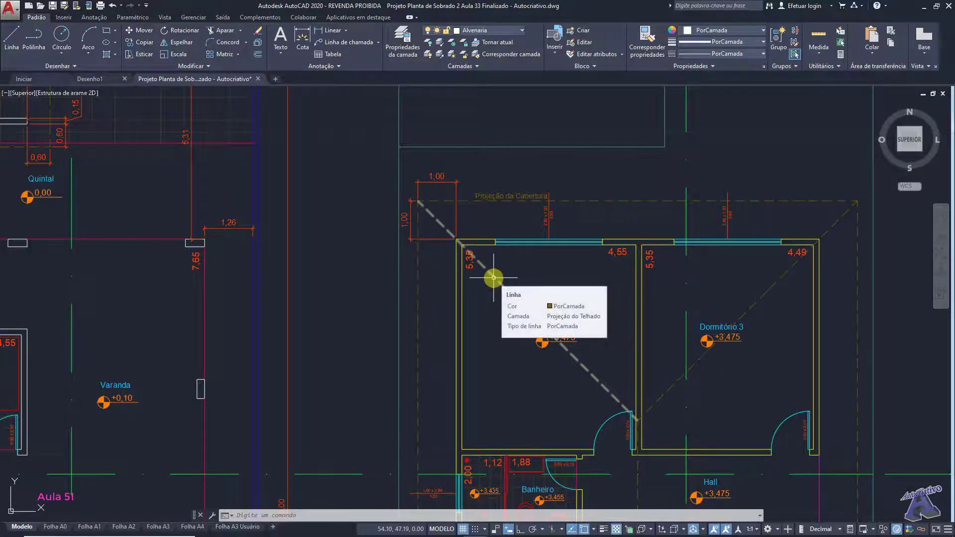
pyautogui.scroll(-6, 494, 277)
pyautogui.moveTo(514, 249); pyautogui.dragTo(503, 202, button='middle')
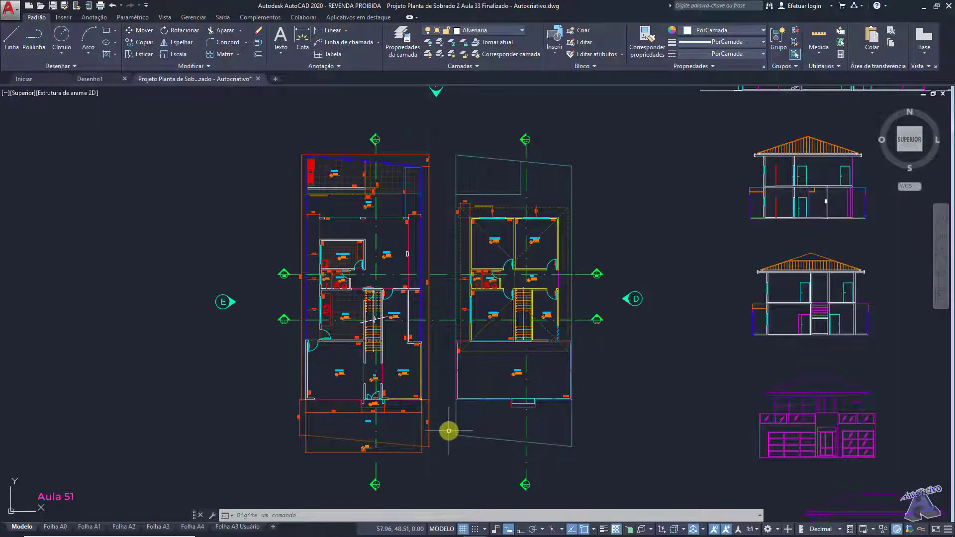
# Compare the Edícula and Quintal dimensions on the ground-floor plan with the lot outline and roof projection behind the upper-floor bedrooms
pyautogui.scroll(6, 451, 196)
pyautogui.moveTo(433, 197); pyautogui.dragTo(772, 264, button='middle')
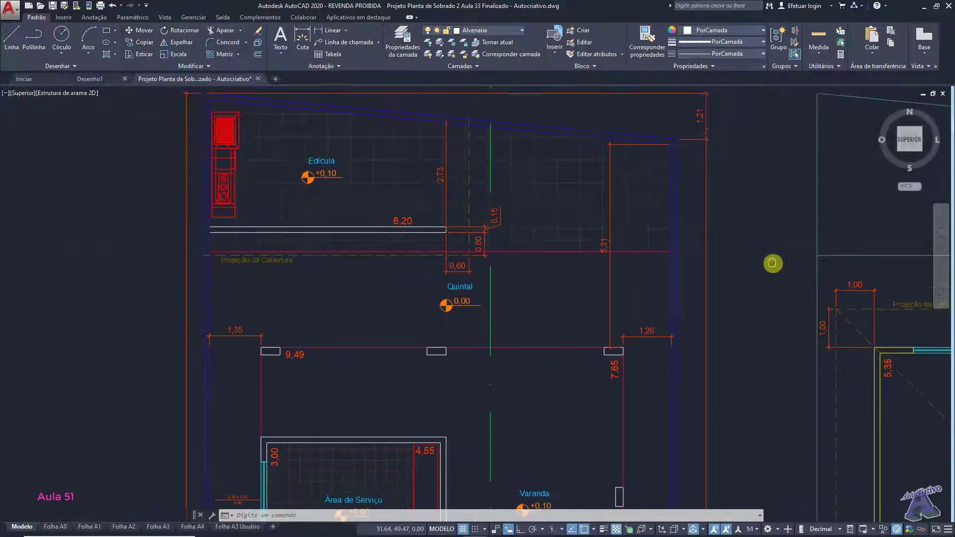
pyautogui.scroll(-4, 746, 263)
pyautogui.scroll(2, 611, 277)
pyautogui.moveTo(611, 277)
pyautogui.mouseDown(button='middle')
pyautogui.moveTo(511, 240)
pyautogui.moveTo(473, 268)
pyautogui.mouseUp(button='middle')
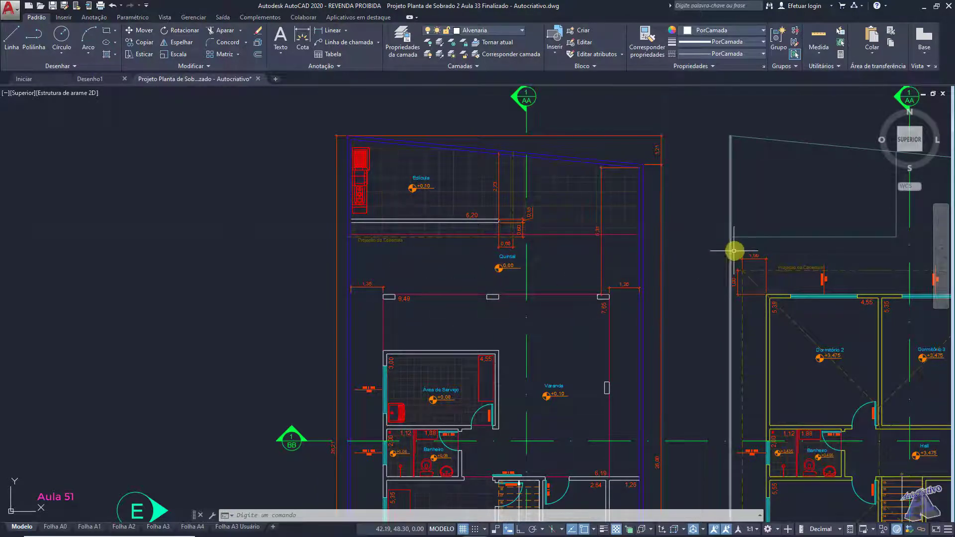
pyautogui.moveTo(730, 250); pyautogui.dragTo(444, 214, button='middle')
pyautogui.moveTo(550, 288)
pyautogui.mouseDown(button='middle')
pyautogui.moveTo(511, 216)
pyautogui.moveTo(524, 317)
pyautogui.mouseUp(button='middle')
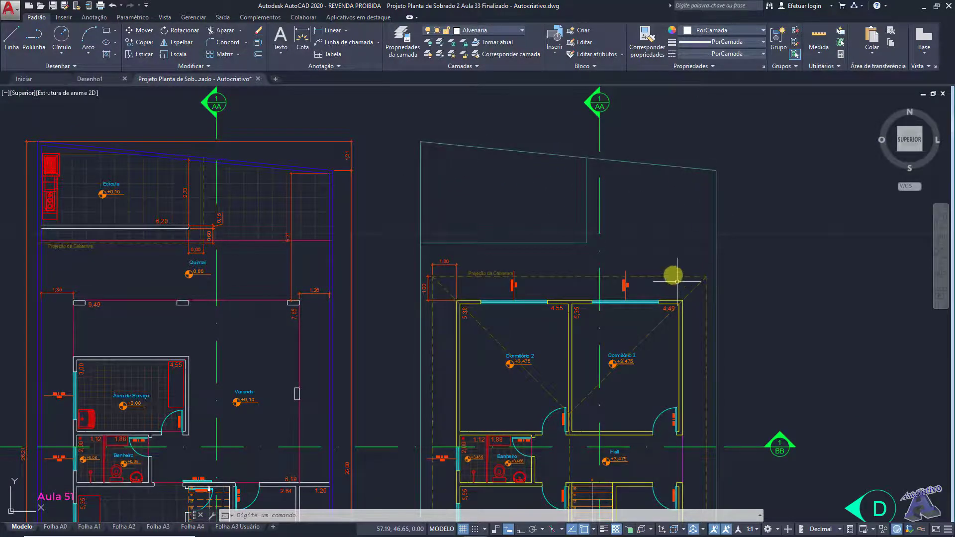
pyautogui.scroll(-4, 650, 253)
pyautogui.moveTo(688, 292)
pyautogui.mouseDown(button='middle')
pyautogui.moveTo(633, 237)
pyautogui.moveTo(569, 214)
pyautogui.mouseUp(button='middle')
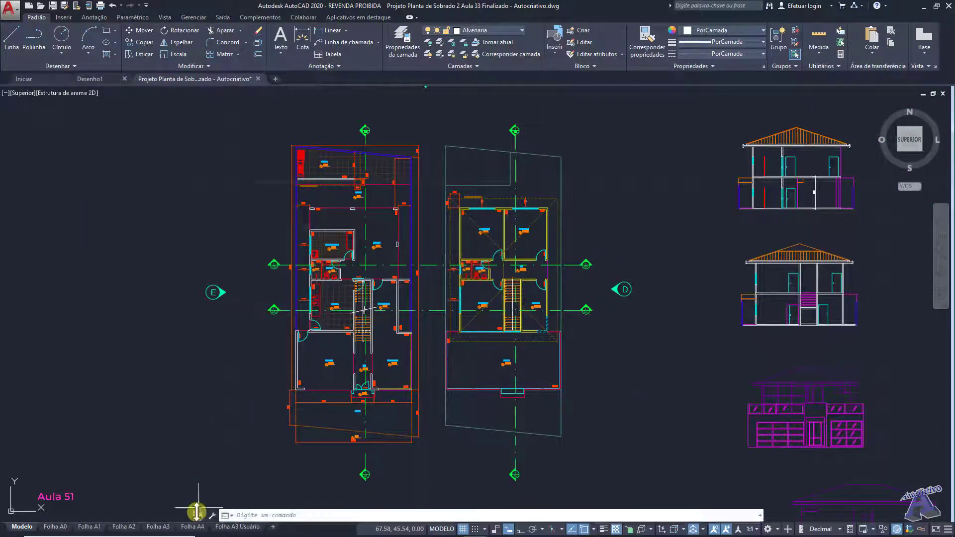
# Look through the Folha A3 Usuário, A4, A3, A1 and A0 sheet layouts and return to Folha A1
pyautogui.click(234, 526)
pyautogui.click(192, 526)
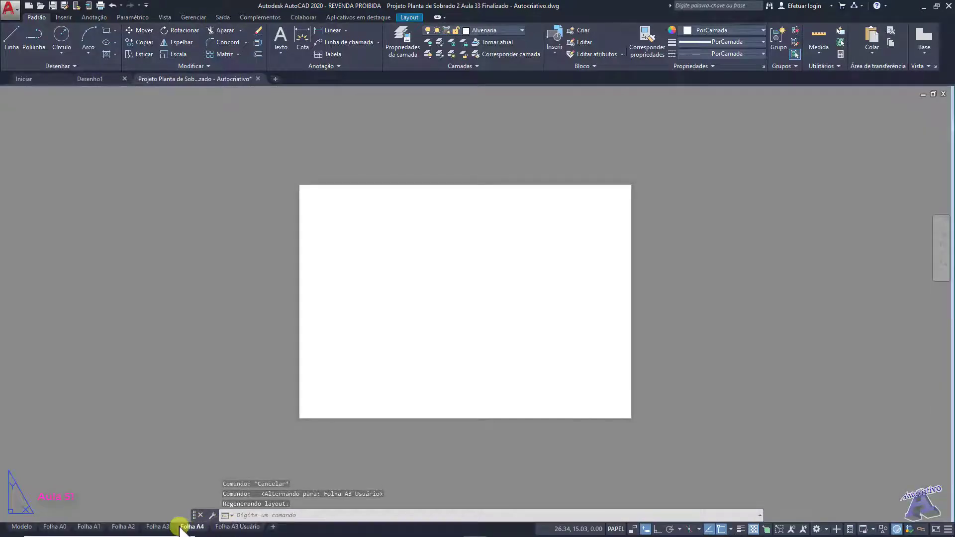
pyautogui.click(158, 527)
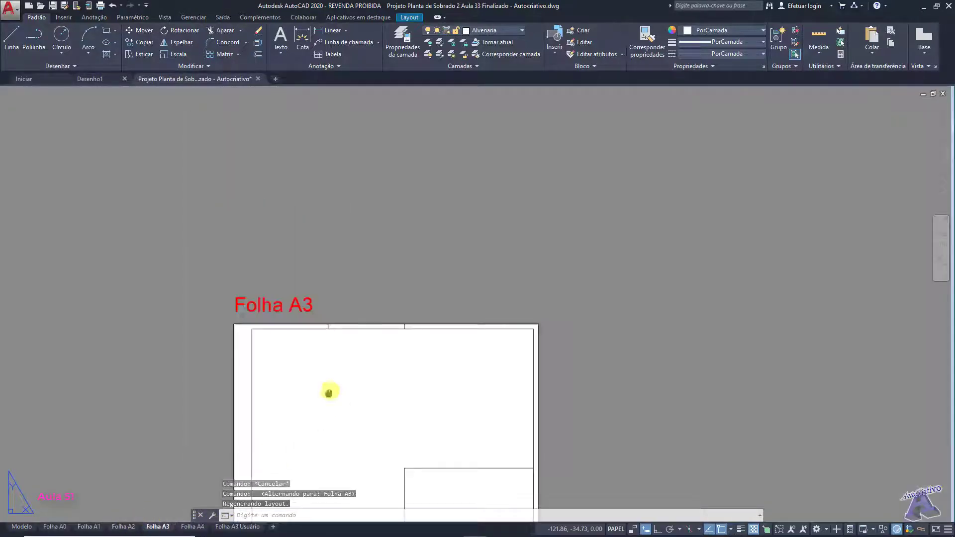
pyautogui.click(89, 527)
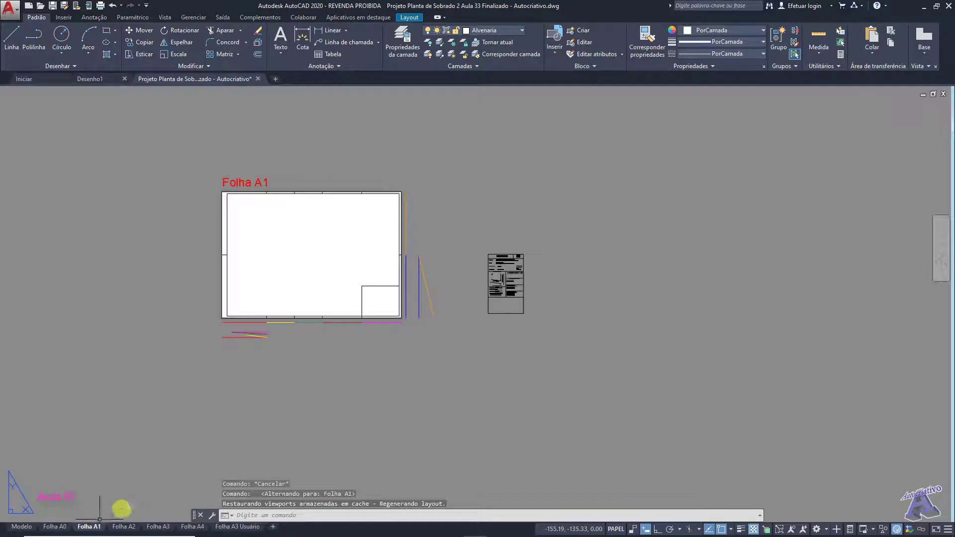
pyautogui.click(55, 526)
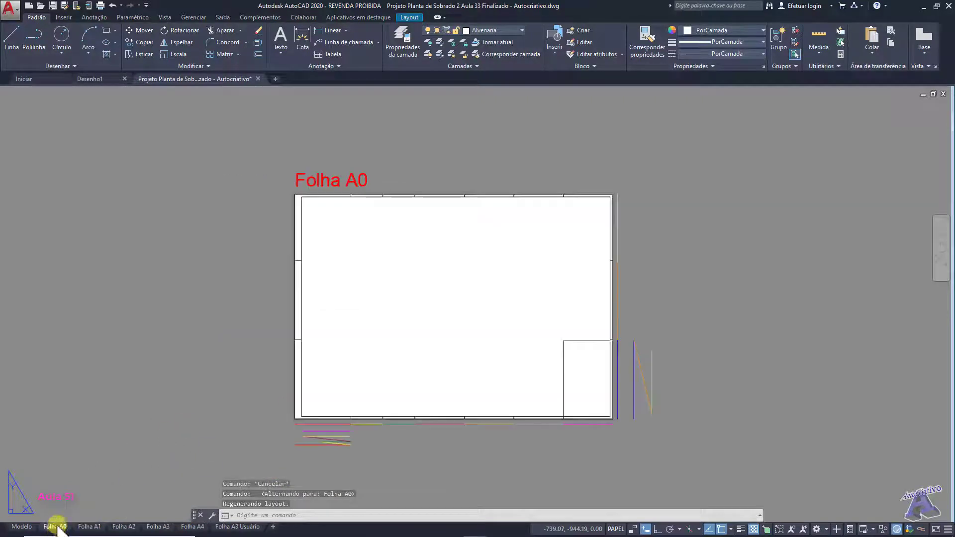
pyautogui.click(89, 527)
# Examine the title block beside the A1 sheet, including its Áreas m2 section with land, floor, total built, TO and CA entries
pyautogui.scroll(8, 447, 320)
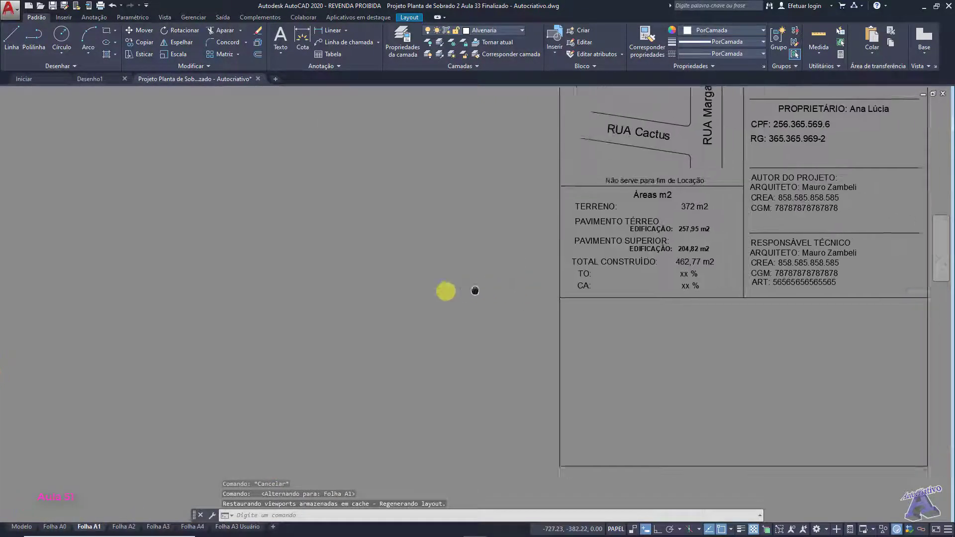
pyautogui.moveTo(443, 290); pyautogui.dragTo(294, 376, button='middle')
pyautogui.scroll(-3, 259, 354)
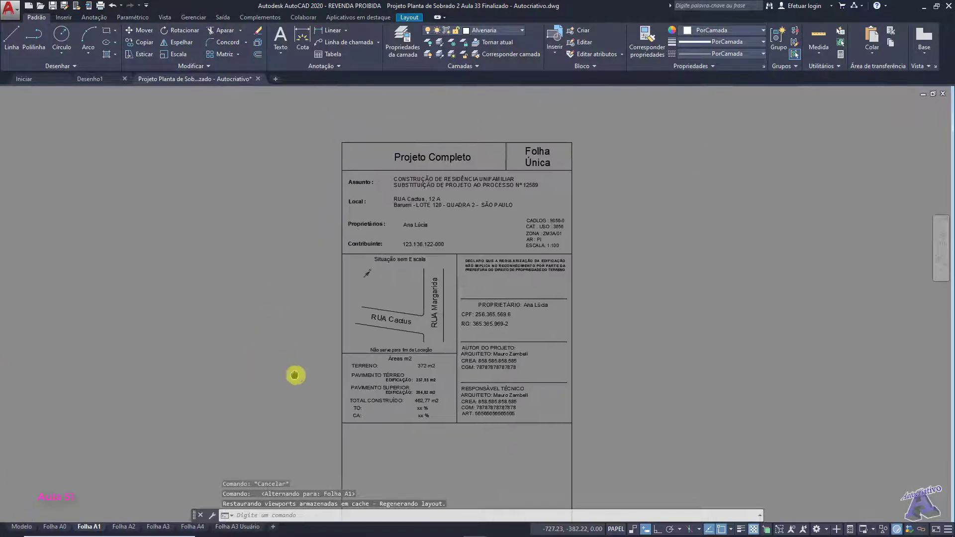
pyautogui.moveTo(488, 206); pyautogui.dragTo(513, 177, button='middle')
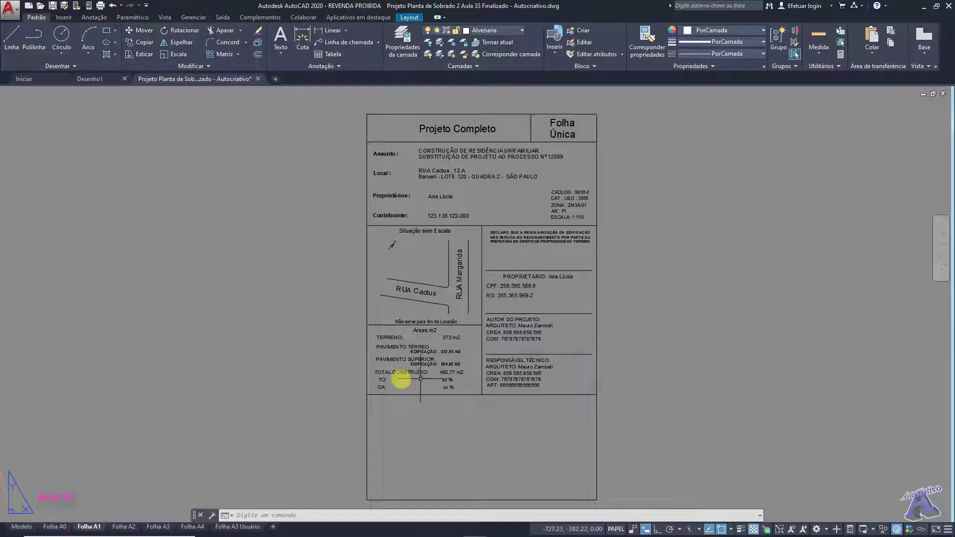
pyautogui.scroll(6, 388, 376)
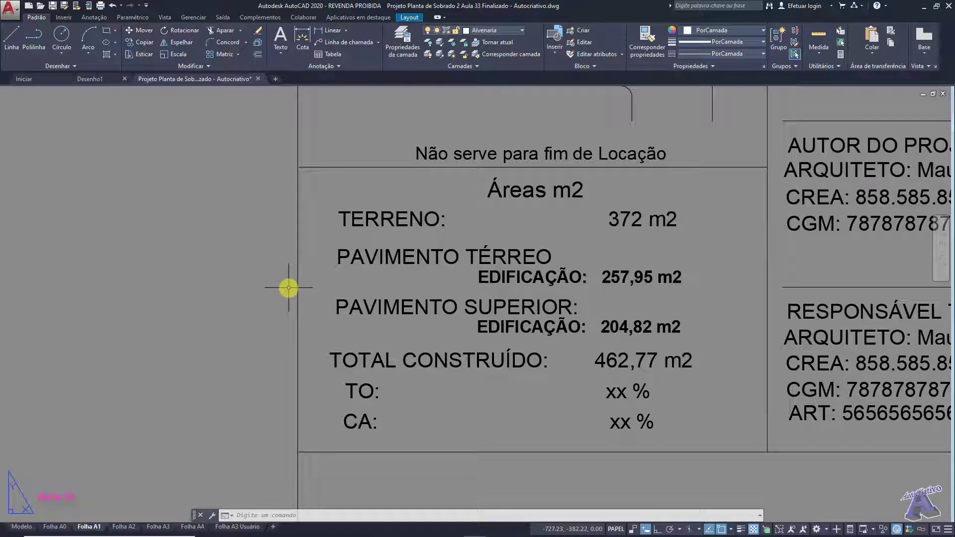
pyautogui.scroll(-5, 289, 287)
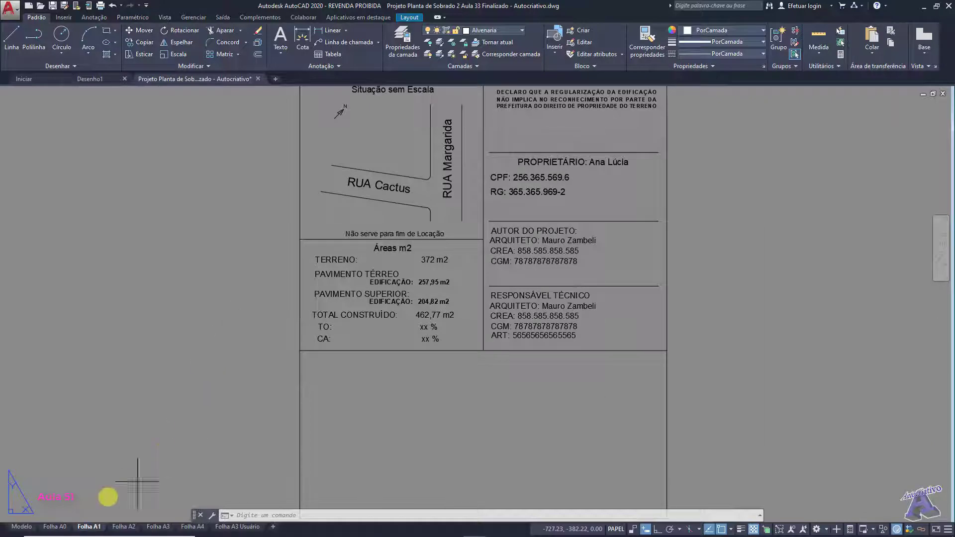
# Return to model space and examine the Tabela de Iluminação e Ventilação beside the longitudinal section
pyautogui.click(21, 527)
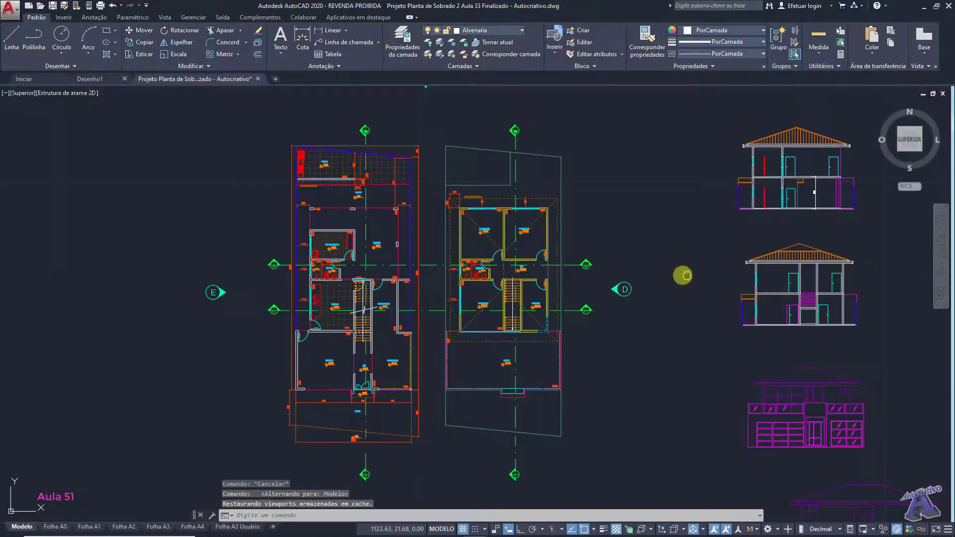
pyautogui.moveTo(682, 273); pyautogui.dragTo(273, 348, button='middle')
pyautogui.scroll(2, 273, 348)
pyautogui.moveTo(632, 192); pyautogui.dragTo(214, 486, button='middle')
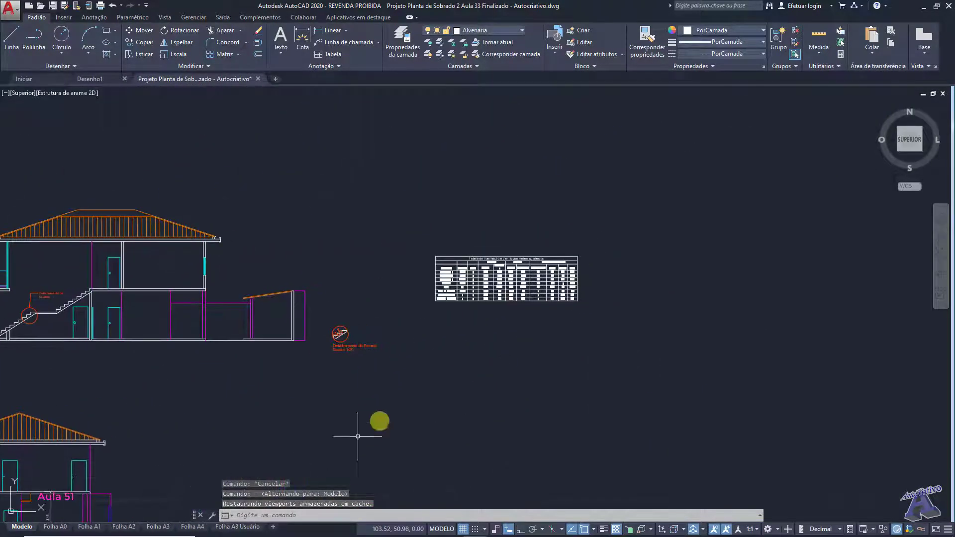
pyautogui.scroll(4, 513, 261)
pyautogui.scroll(2, 503, 255)
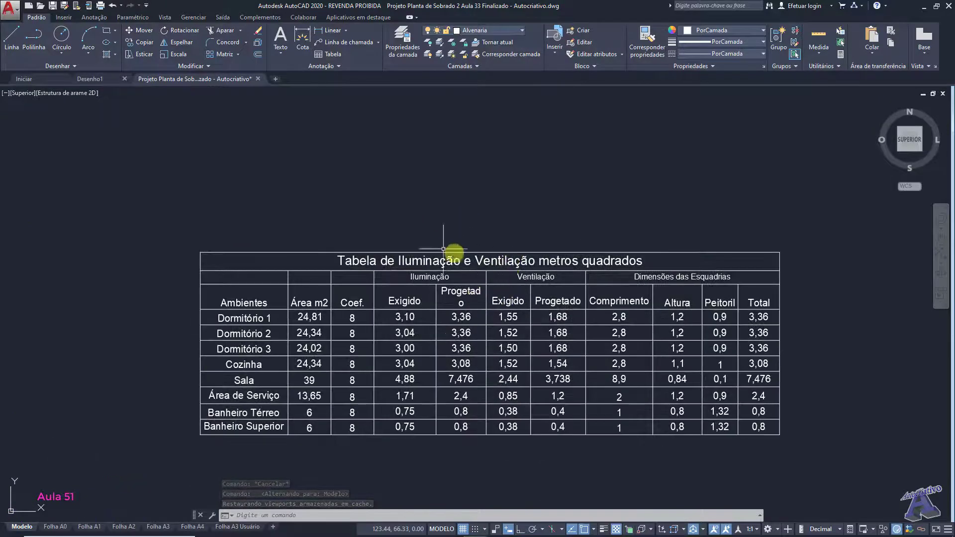
pyautogui.scroll(-3, 350, 199)
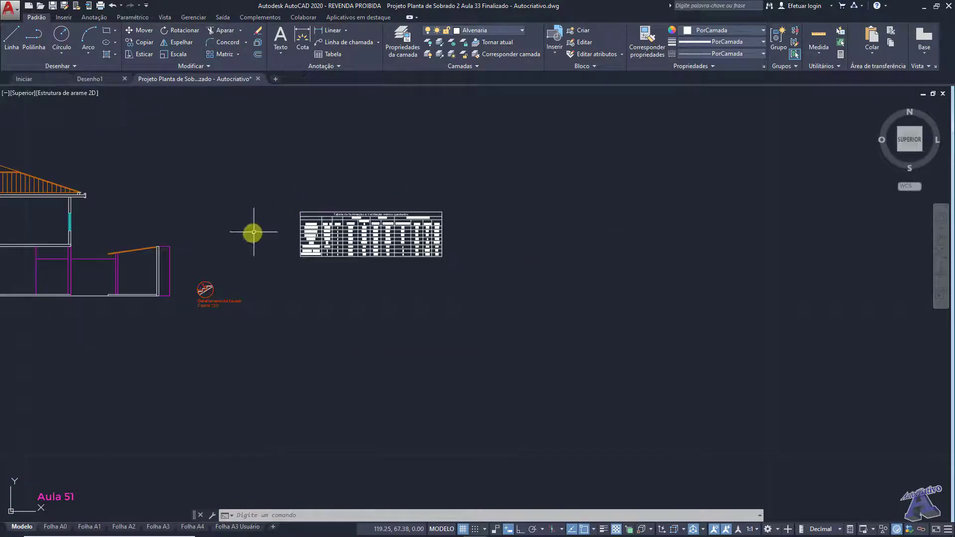
# Survey the complete drawing set in model space, covering both floor plans, the sections and the elevations
pyautogui.moveTo(252, 232); pyautogui.dragTo(560, 217, button='middle')
pyautogui.scroll(-3, 467, 279)
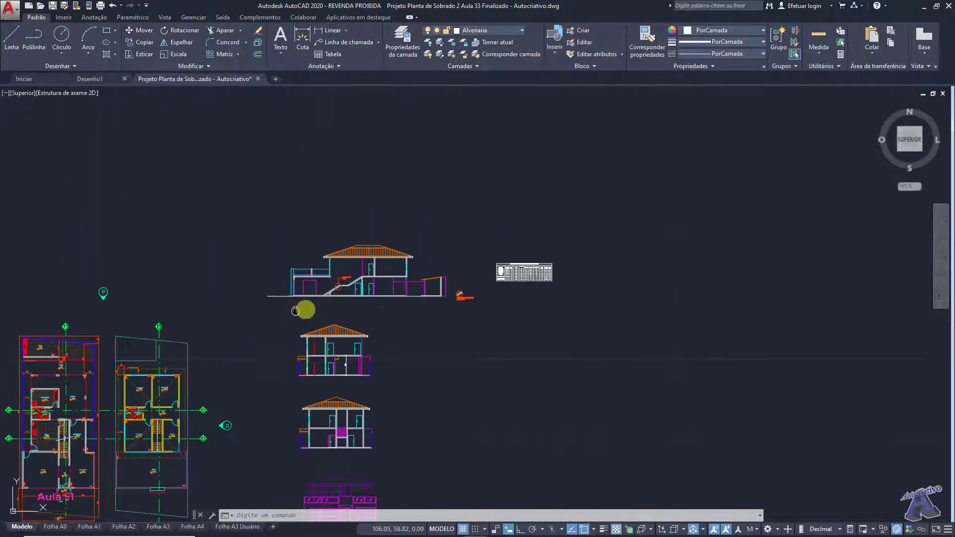
pyautogui.moveTo(305, 309); pyautogui.dragTo(454, 213, button='middle')
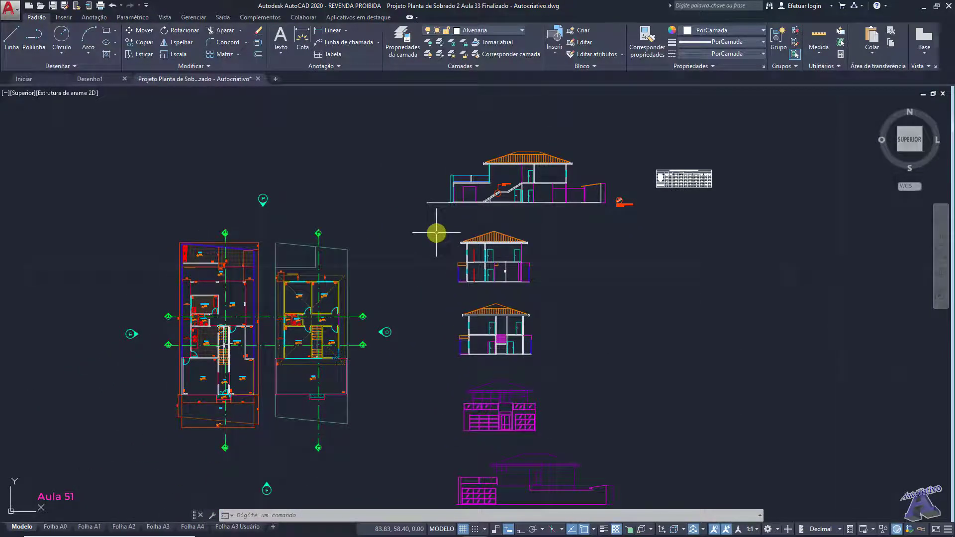
pyautogui.moveTo(410, 254); pyautogui.dragTo(448, 204, button='middle')
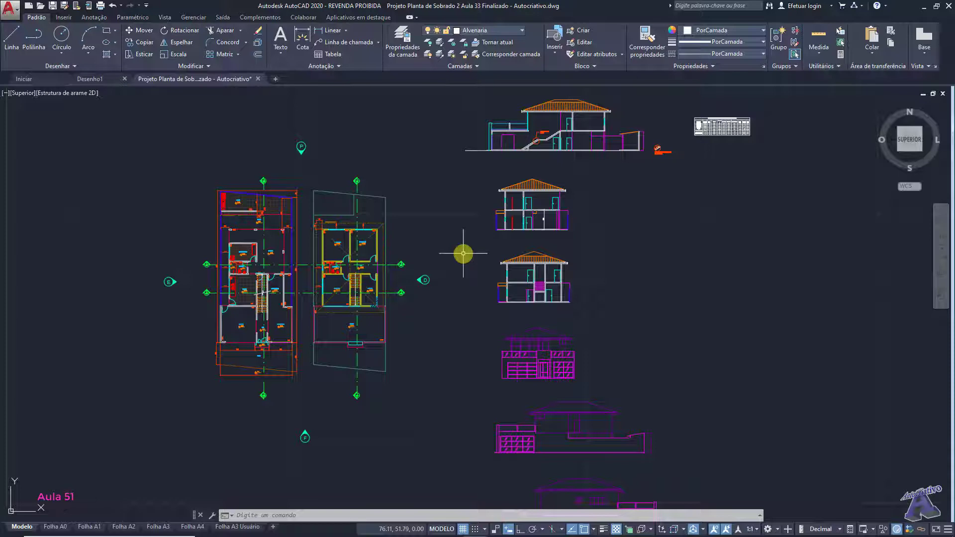
pyautogui.scroll(5, 463, 253)
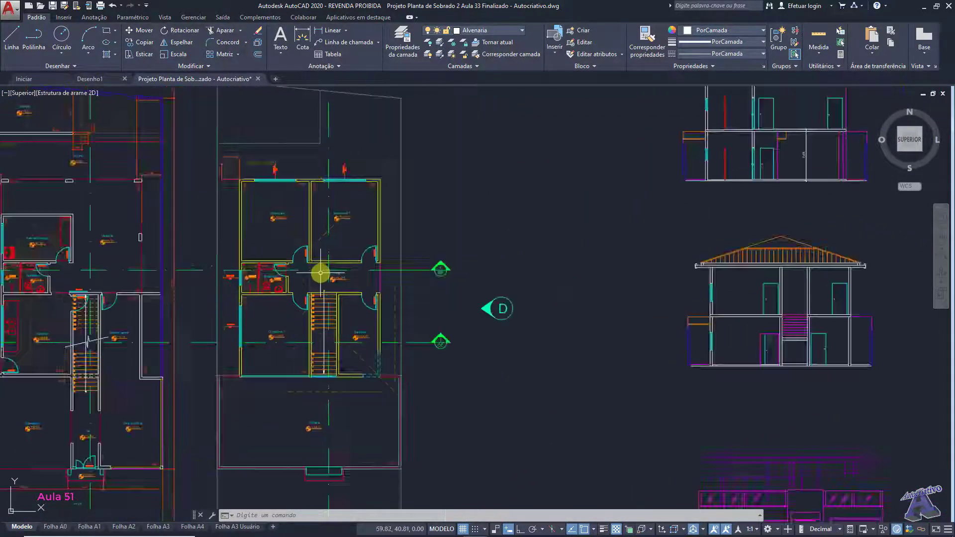
pyautogui.scroll(-3, 320, 272)
pyautogui.moveTo(299, 235); pyautogui.dragTo(474, 207, button='middle')
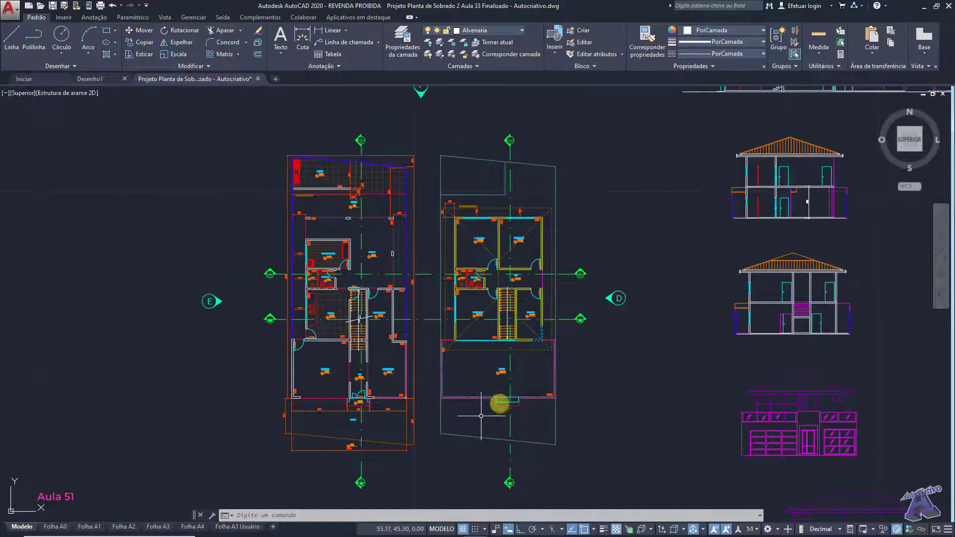
pyautogui.moveTo(710, 202); pyautogui.dragTo(525, 336, button='middle')
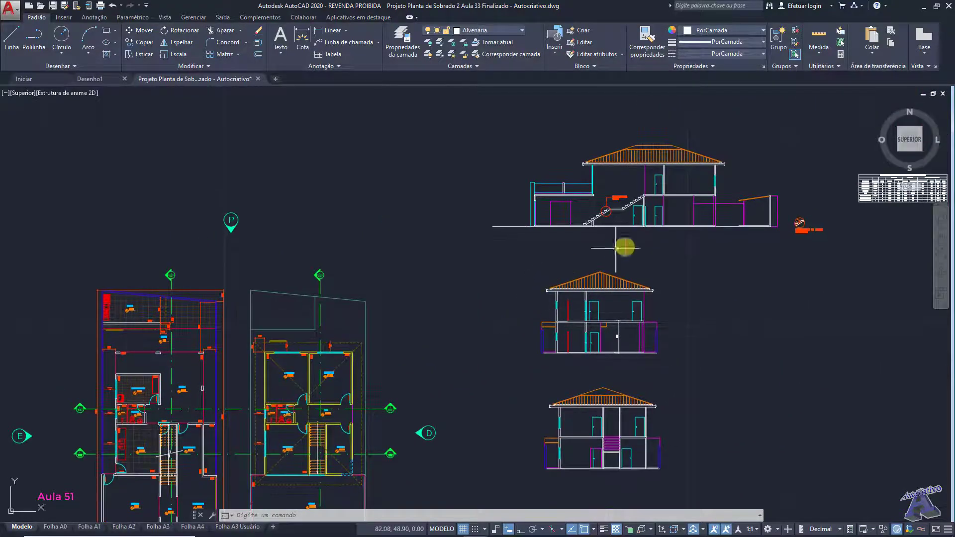
pyautogui.scroll(-2, 663, 268)
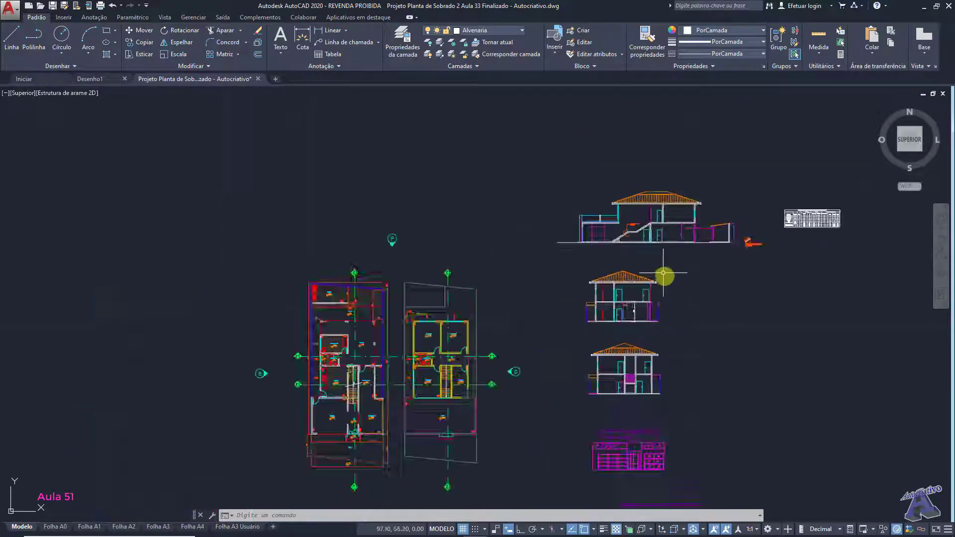
pyautogui.scroll(-2, 667, 282)
pyautogui.moveTo(731, 359); pyautogui.dragTo(629, 246, button='middle')
pyautogui.scroll(-2, 628, 245)
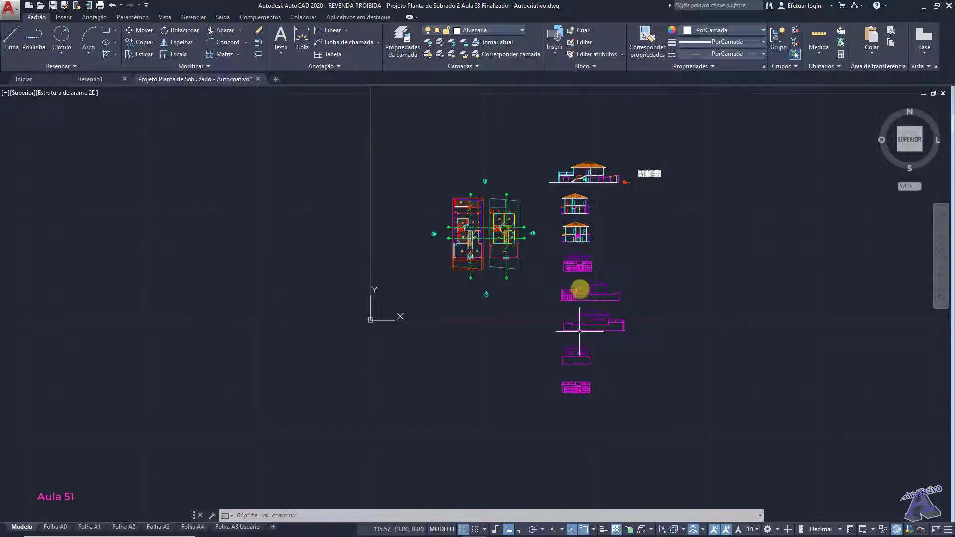
# Examine the Detalhamento da Escada next to the longitudinal section and its place among the other drawings
pyautogui.scroll(5, 619, 181)
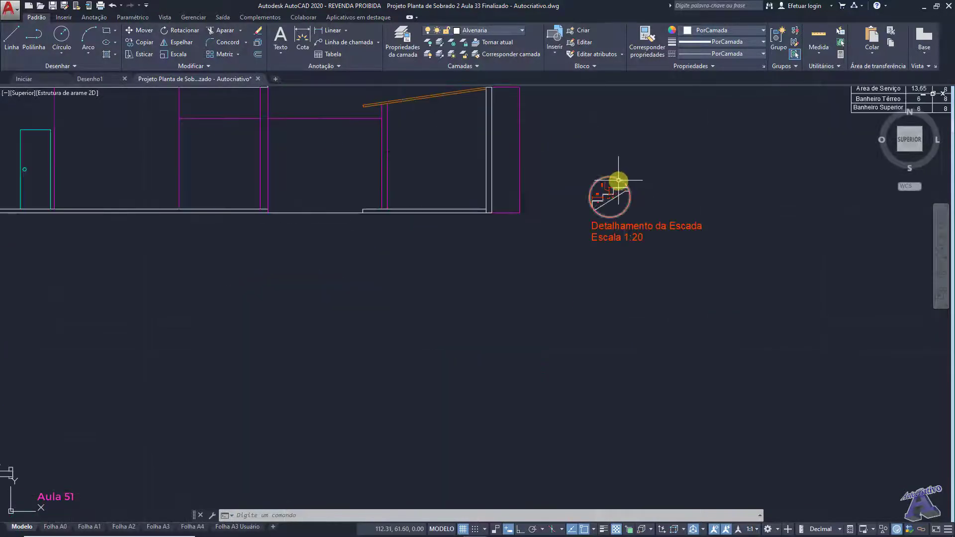
pyautogui.scroll(-5, 499, 293)
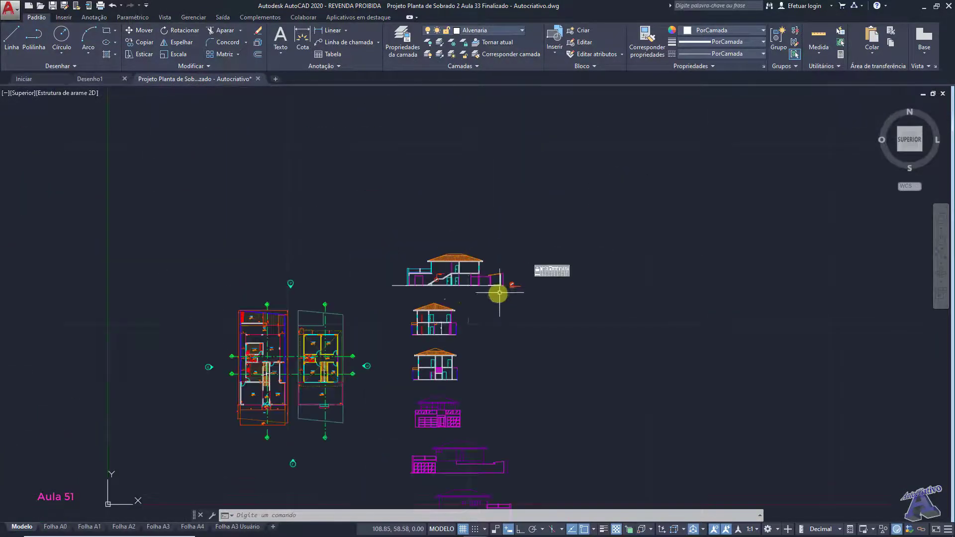
pyautogui.moveTo(482, 292); pyautogui.dragTo(527, 211, button='middle')
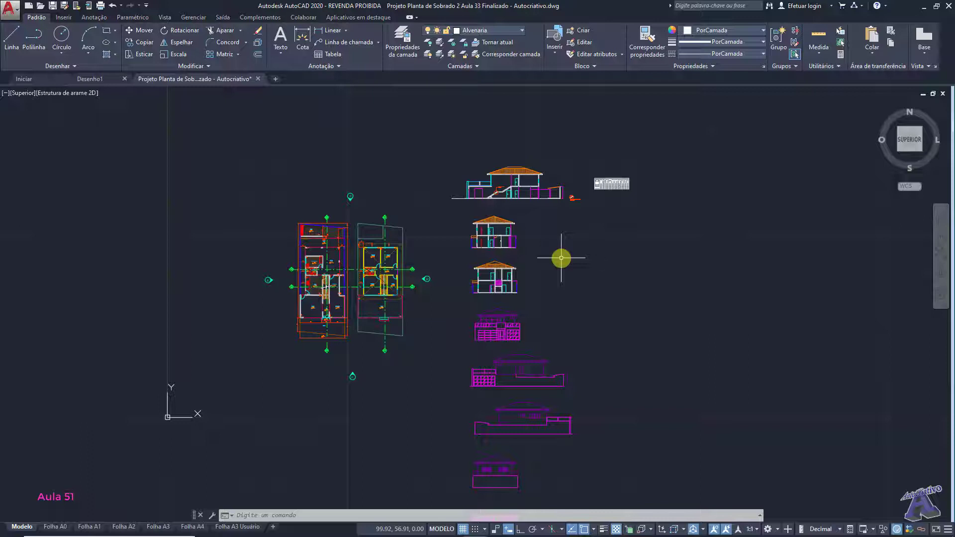
pyautogui.scroll(2, 435, 312)
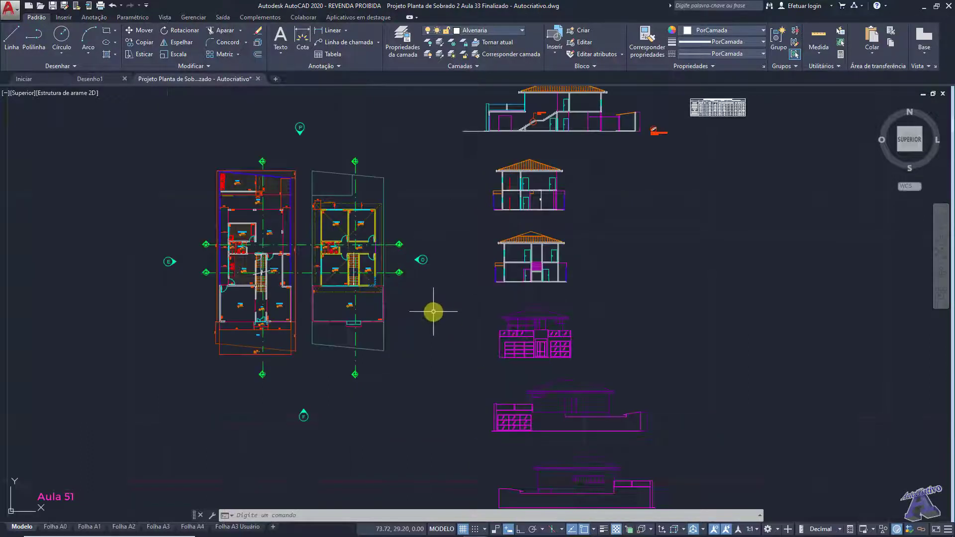
pyautogui.scroll(-2, 433, 311)
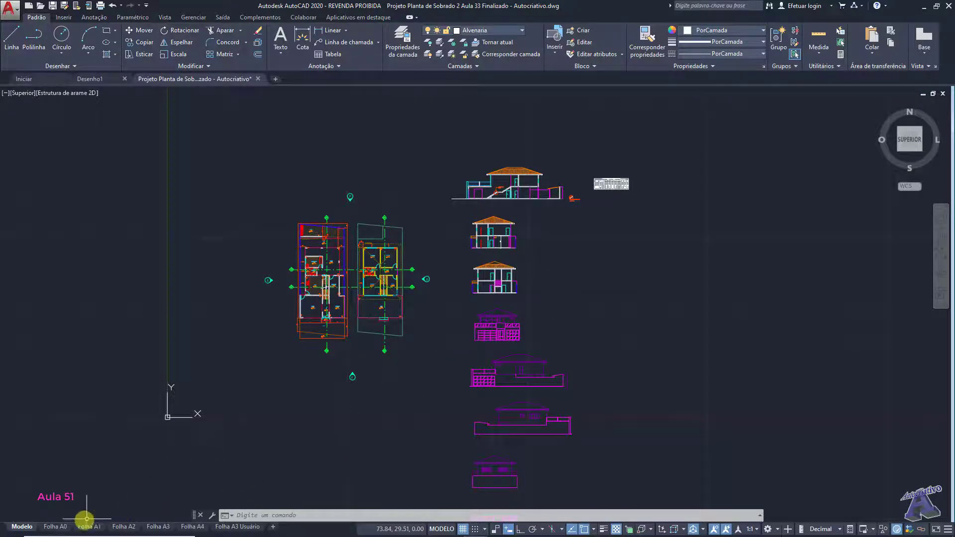
# Open the Folha A1 layout and examine its title block, folding guide lines and empty sheet frame
pyautogui.click(89, 526)
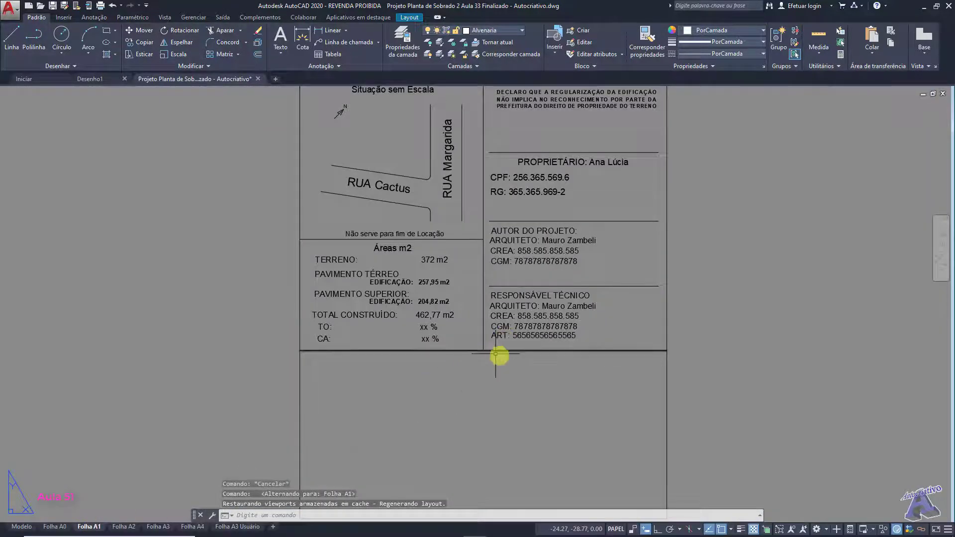
pyautogui.scroll(-3, 498, 357)
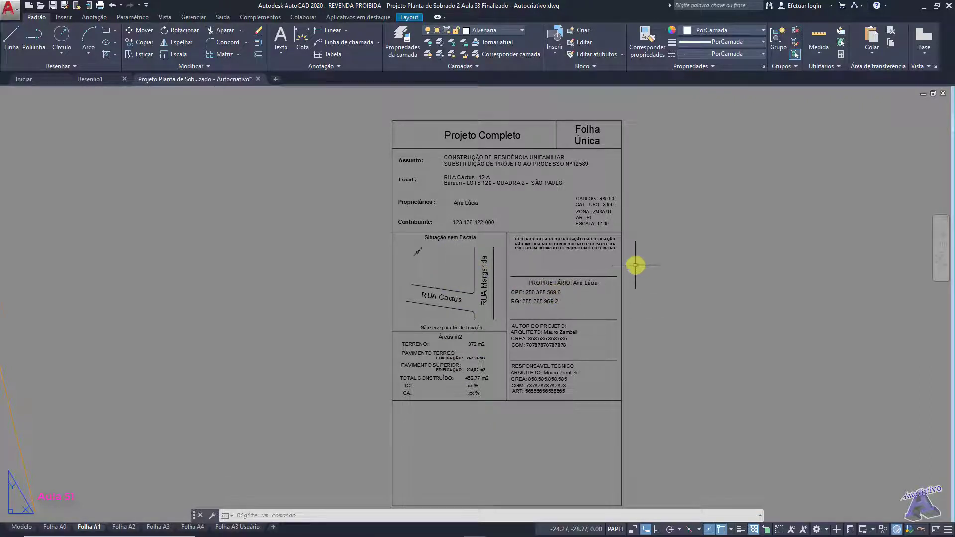
pyautogui.moveTo(635, 267); pyautogui.dragTo(669, 250, button='middle')
pyautogui.scroll(-5, 353, 268)
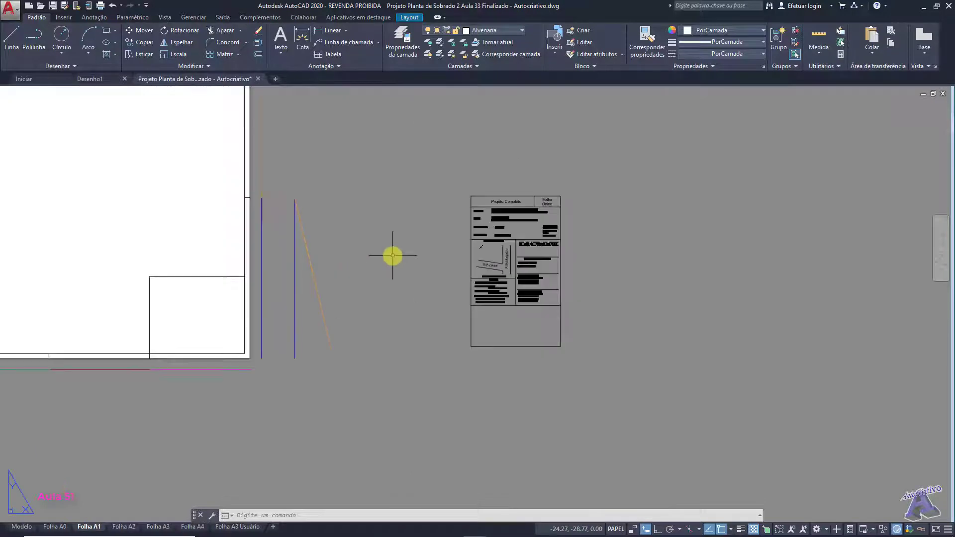
pyautogui.moveTo(388, 249); pyautogui.dragTo(629, 283, button='middle')
pyautogui.scroll(2, 577, 247)
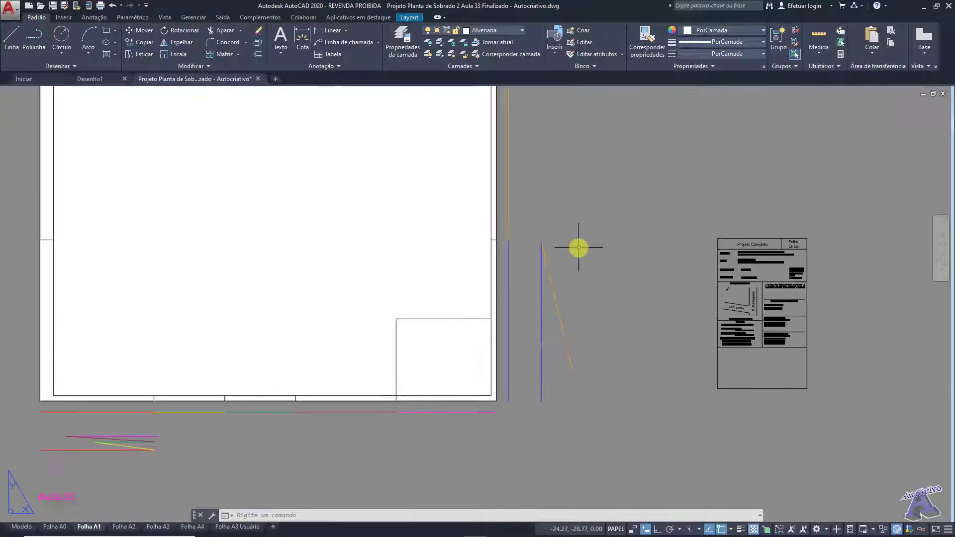
pyautogui.scroll(-3, 575, 234)
pyautogui.scroll(4, 466, 230)
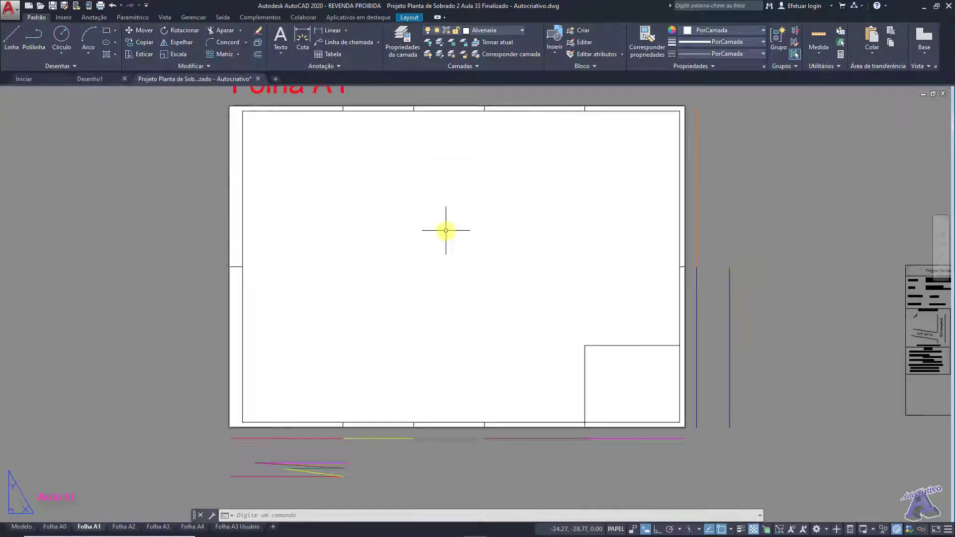
# Return to model space and examine the room dimensions in both floor plans, including the Área de Serviço
pyautogui.moveTo(438, 221); pyautogui.dragTo(458, 247, button='middle')
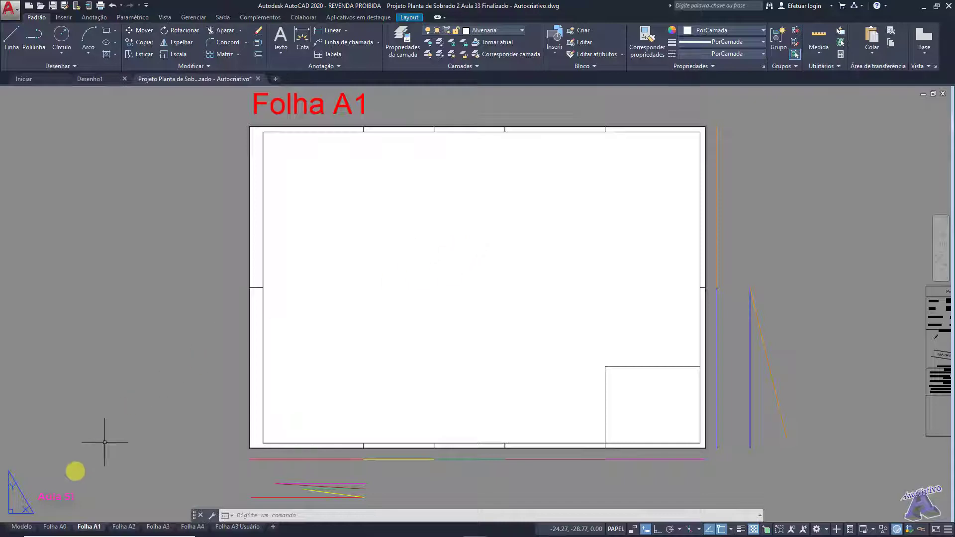
pyautogui.click(21, 527)
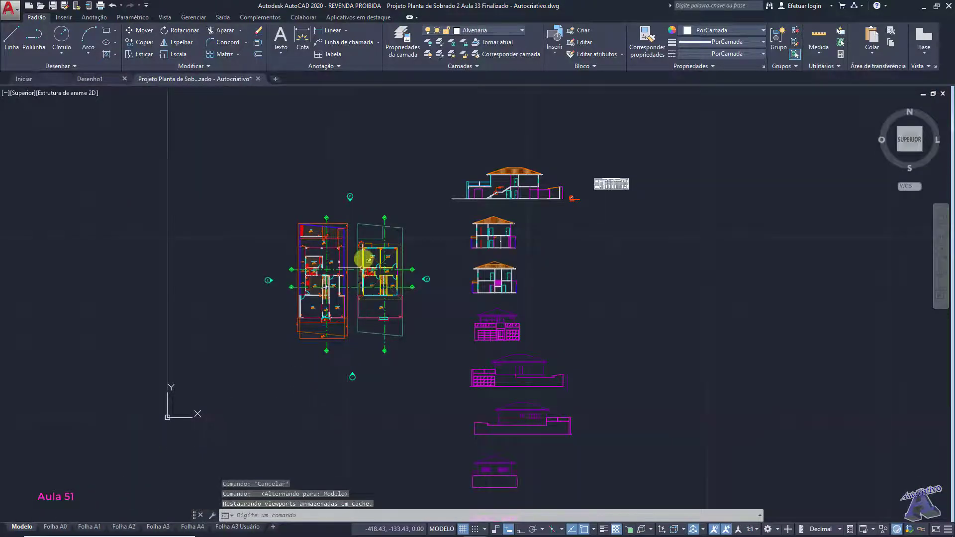
pyautogui.scroll(5, 378, 236)
pyautogui.moveTo(394, 263); pyautogui.dragTo(548, 149, button='middle')
pyautogui.moveTo(333, 211); pyautogui.dragTo(396, 248, button='middle')
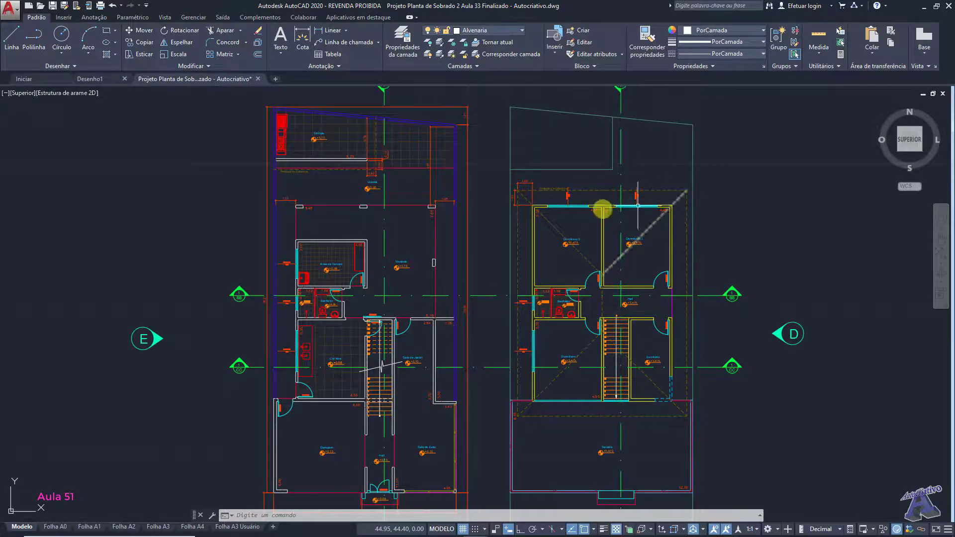
pyautogui.scroll(8, 327, 258)
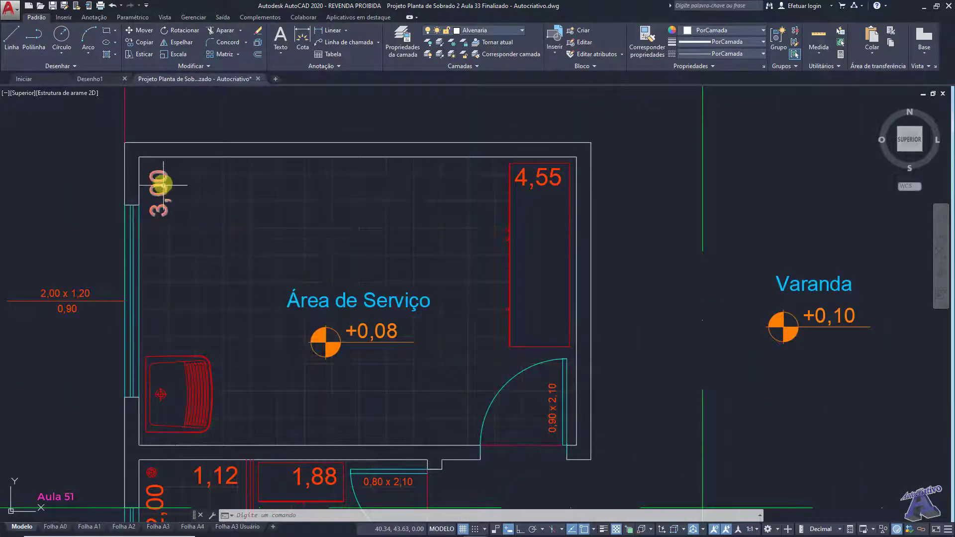
pyautogui.scroll(-8, 166, 199)
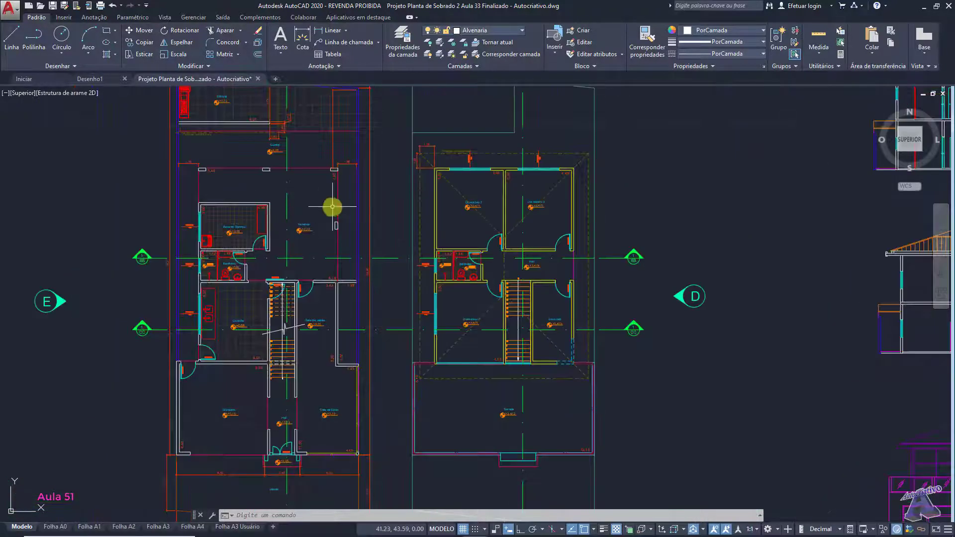
pyautogui.scroll(-5, 332, 206)
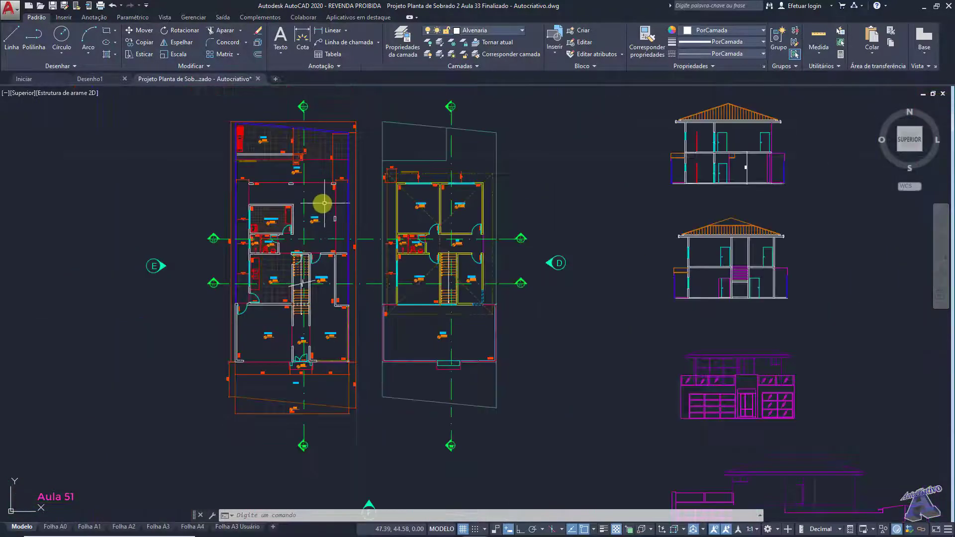
# Switch to the Projeto Sobrado Executivo sheet in LayOut and examine the dimension chains on its ground-floor and upper-floor plans
pyautogui.click(508, 530)
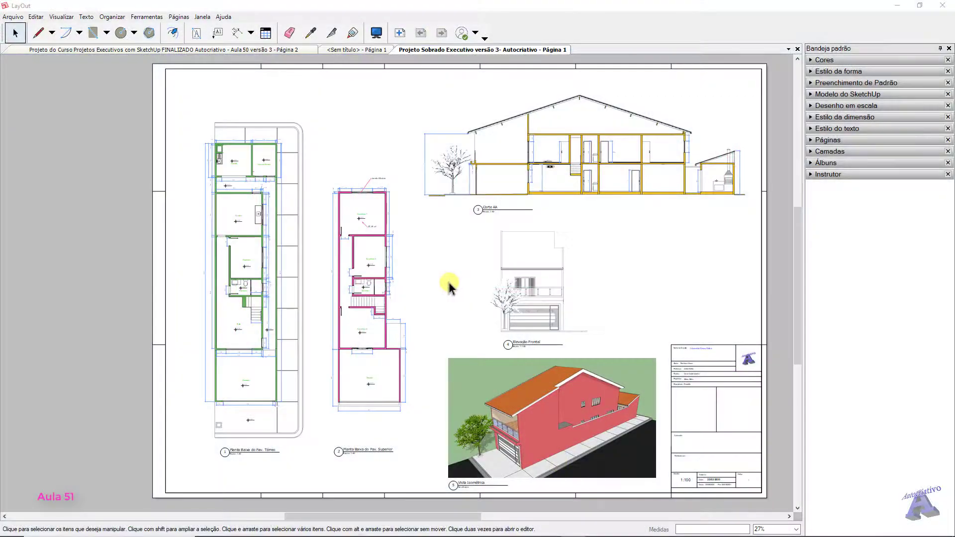
pyautogui.moveTo(442, 273); pyautogui.dragTo(479, 268, button='middle')
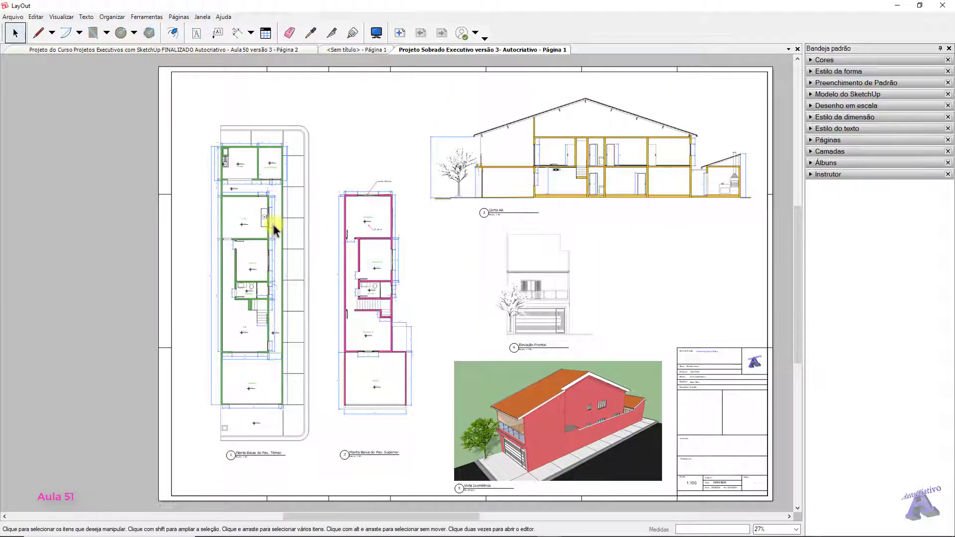
pyautogui.scroll(6, 264, 251)
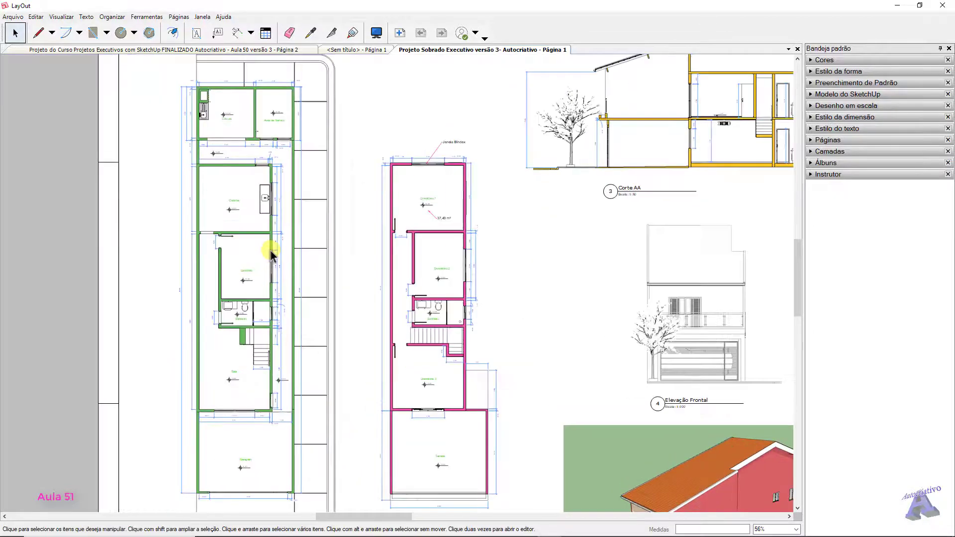
pyautogui.scroll(-1, 259, 220)
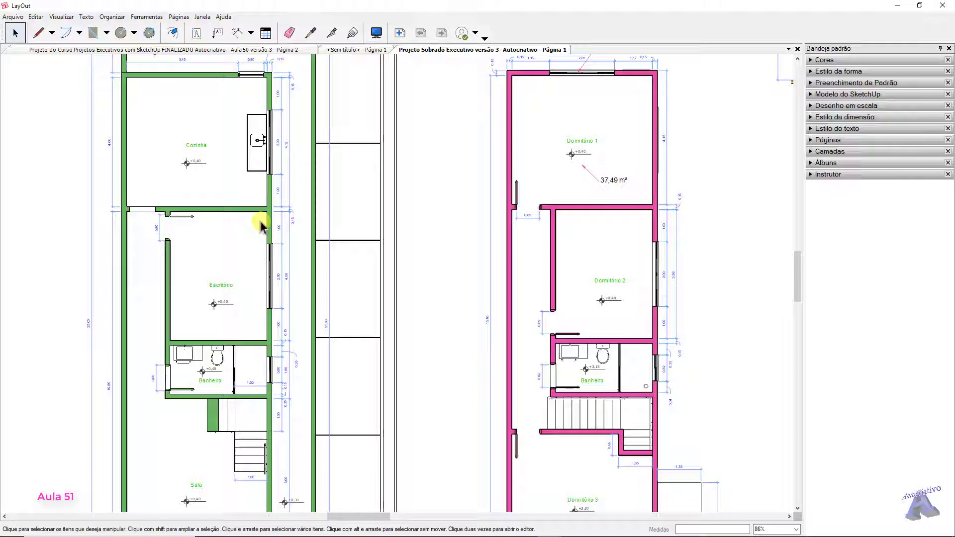
pyautogui.scroll(-3, 249, 199)
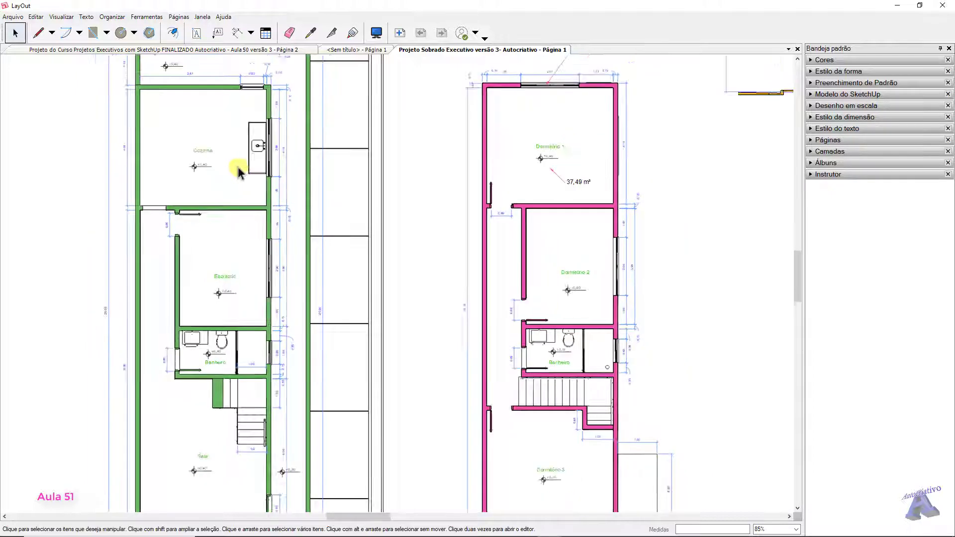
pyautogui.scroll(3, 254, 248)
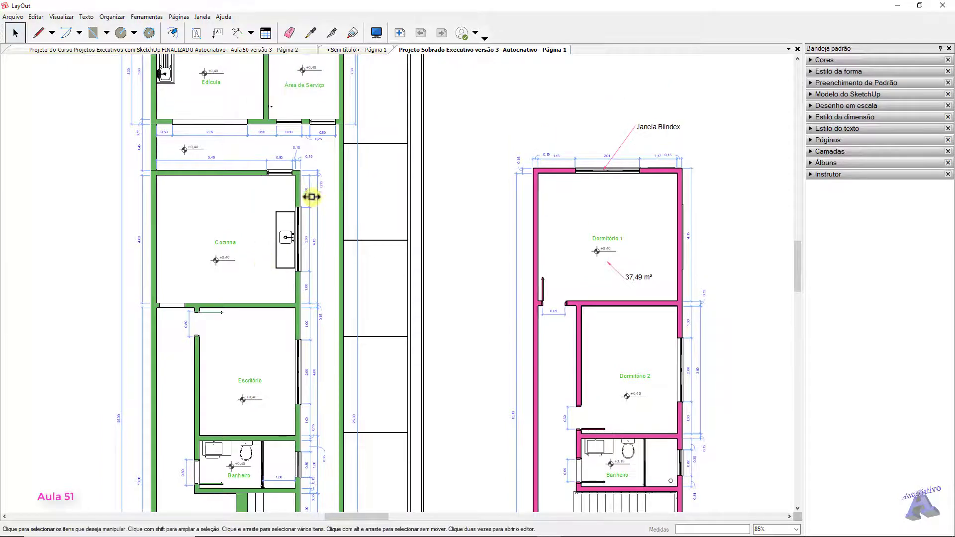
pyautogui.moveTo(311, 196); pyautogui.dragTo(314, 215, button='middle')
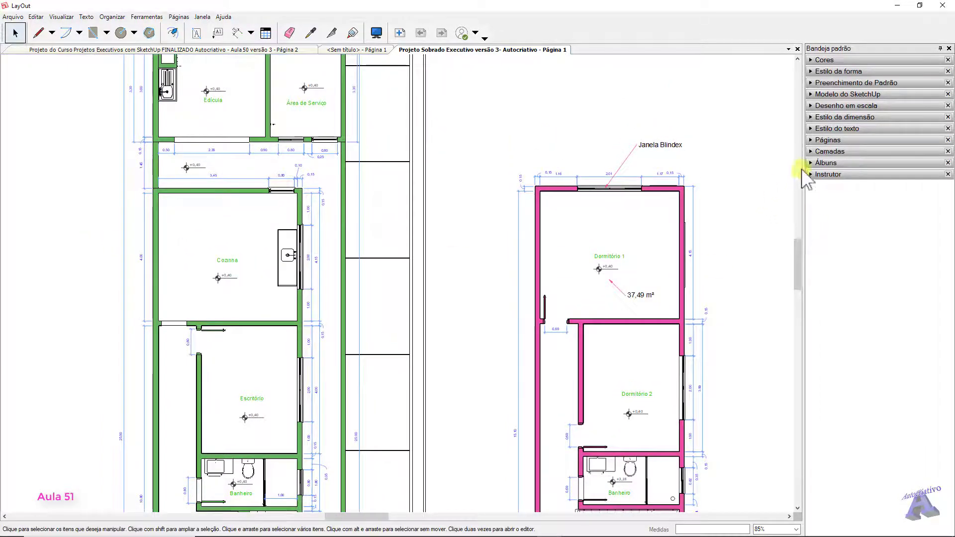
# Display the document's list of layers (Camadas) alongside the complete sheet
pyautogui.click(812, 151)
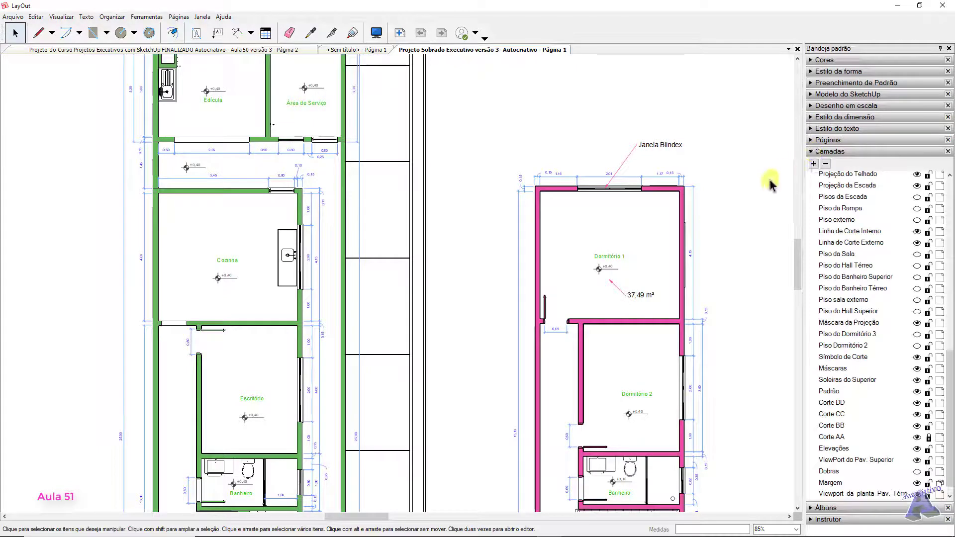
pyautogui.scroll(-6, 490, 140)
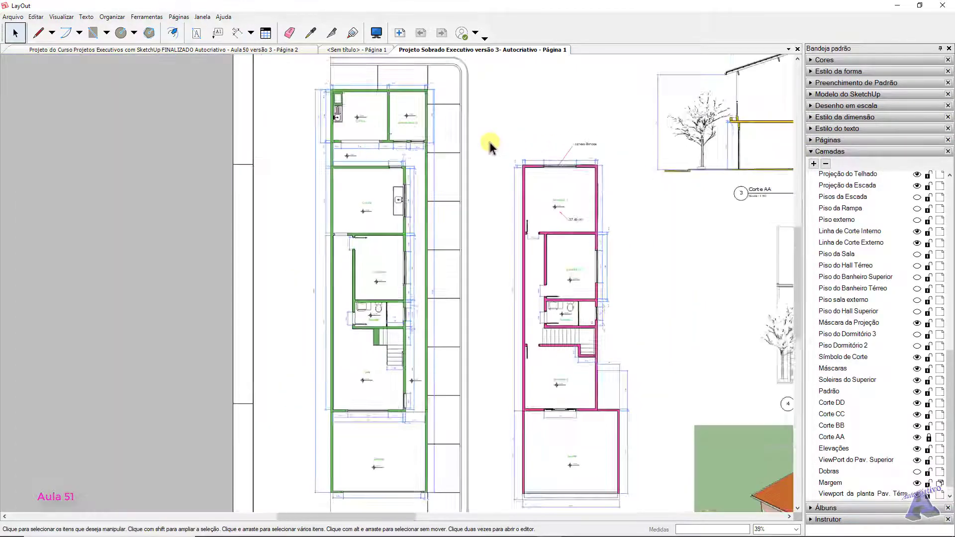
pyautogui.scroll(-1, 488, 139)
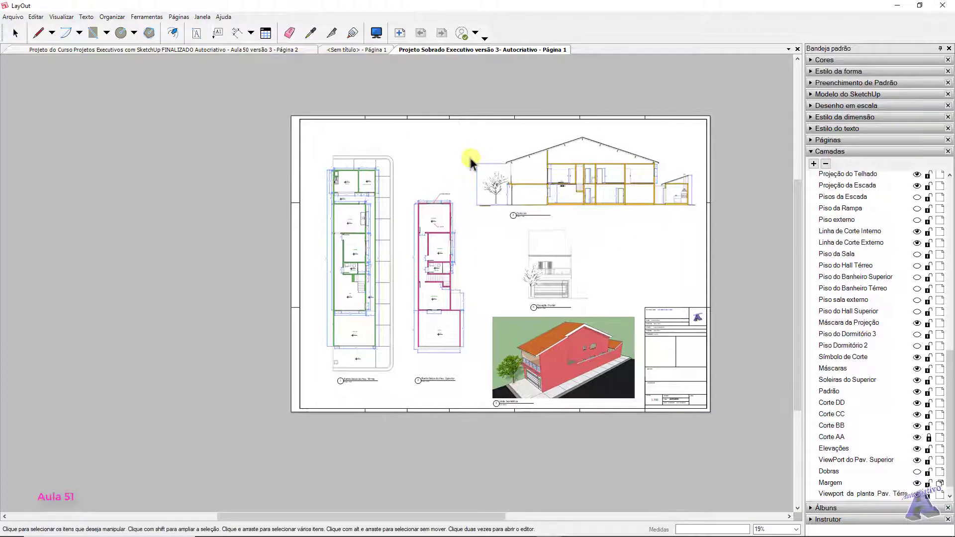
# Start saving a copy of the LayOut document and choose the Tema da 51 folder as its destination
pyautogui.click(13, 17)
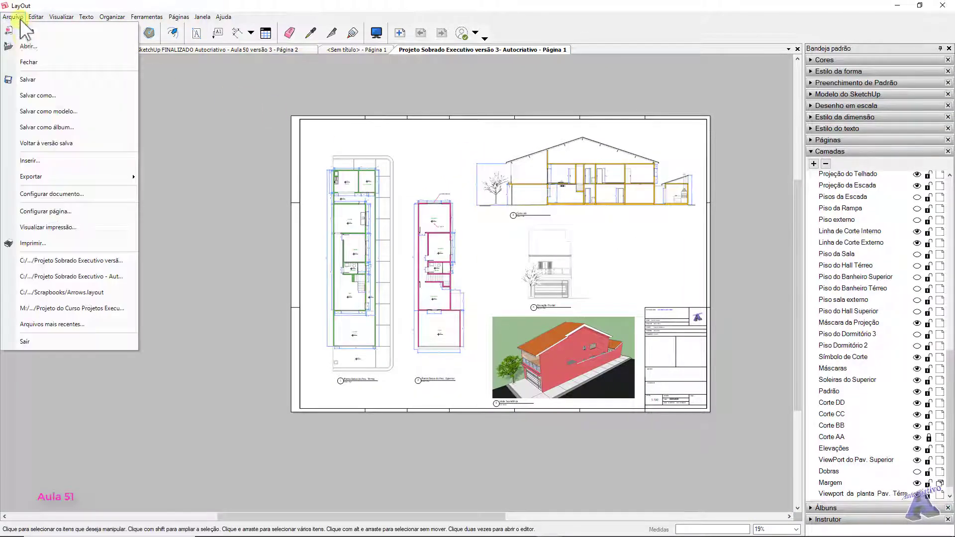
pyautogui.click(47, 94)
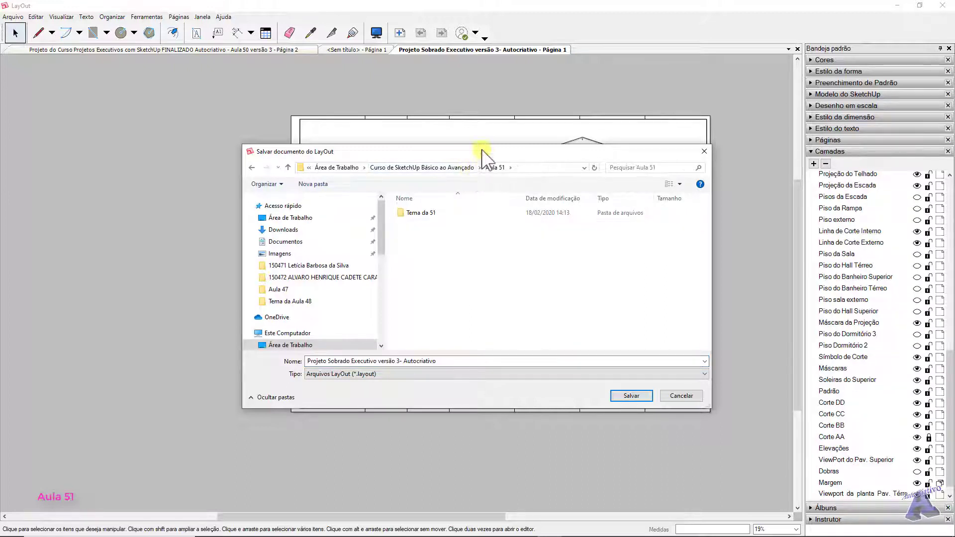
pyautogui.moveTo(481, 151); pyautogui.dragTo(513, 144)
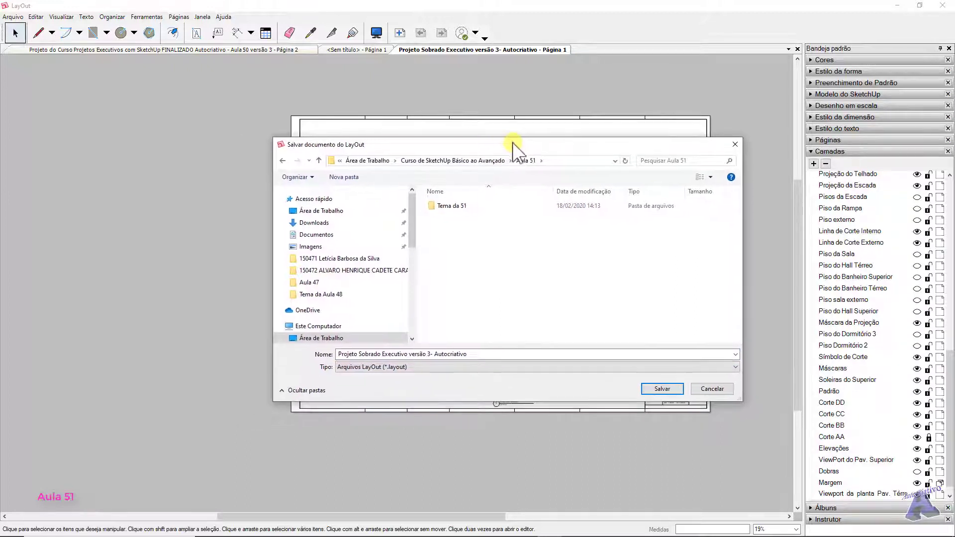
pyautogui.doubleClick(444, 208)
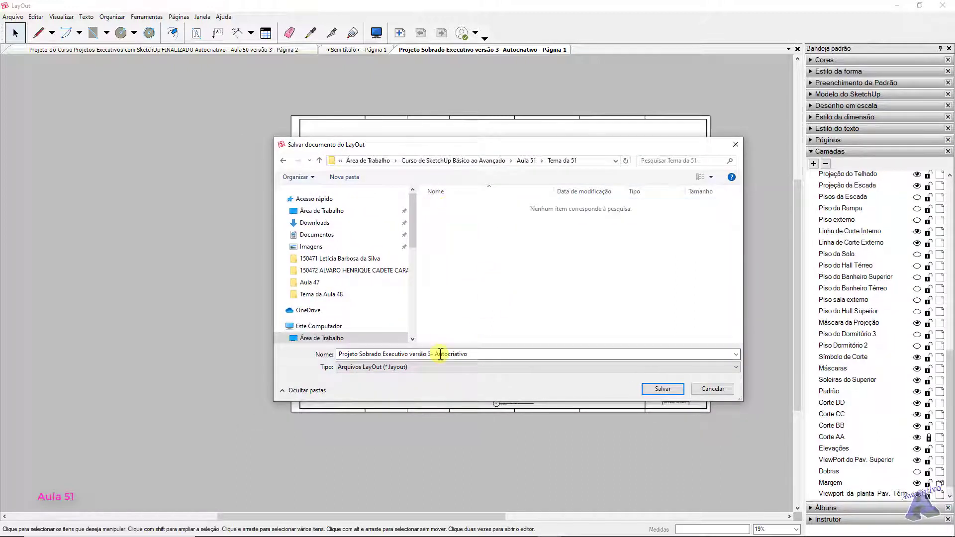
# Name the copy "Projeto Sobrado Prefeitura - Autocriativo" and save it as a LayOut file
pyautogui.click(431, 354)
pyautogui.click(429, 354)
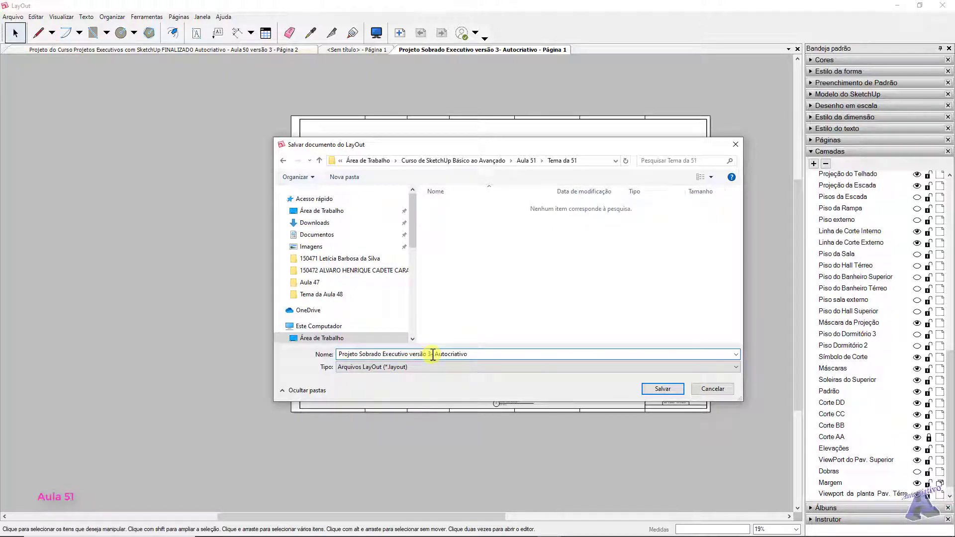
pyautogui.press('BackSpace')
pyautogui.press('BackSpace')
pyautogui.press('BackSpace')
pyautogui.press('BackSpace')
pyautogui.press('BackSpace')
pyautogui.press('BackSpace')
pyautogui.press('BackSpace')
pyautogui.press('BackSpace')
pyautogui.press('BackSpace')
pyautogui.press('BackSpace')
pyautogui.press('BackSpace')
pyautogui.press('BackSpace')
pyautogui.press('BackSpace')
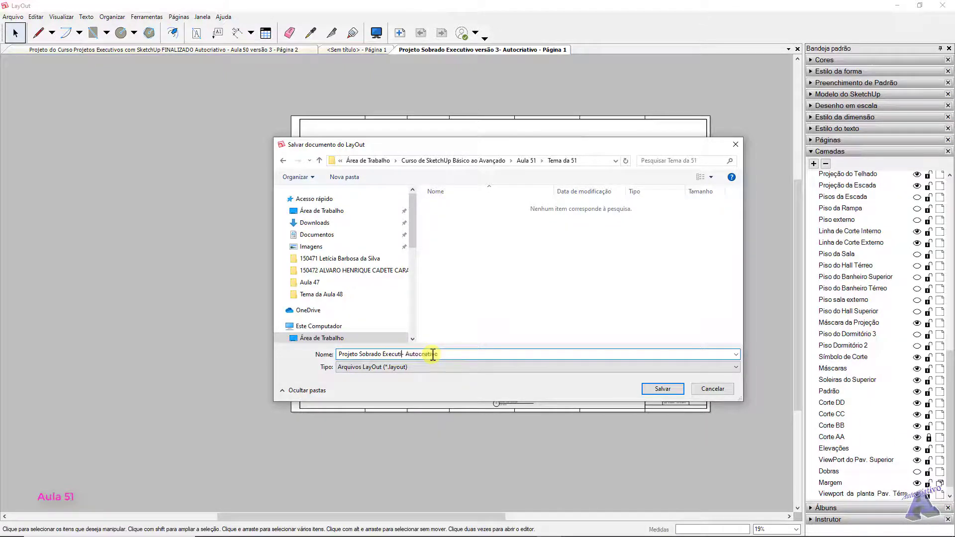
pyautogui.press('BackSpace')
pyautogui.press('BackSpace')
pyautogui.press('BackSpace')
pyautogui.press('BackSpace')
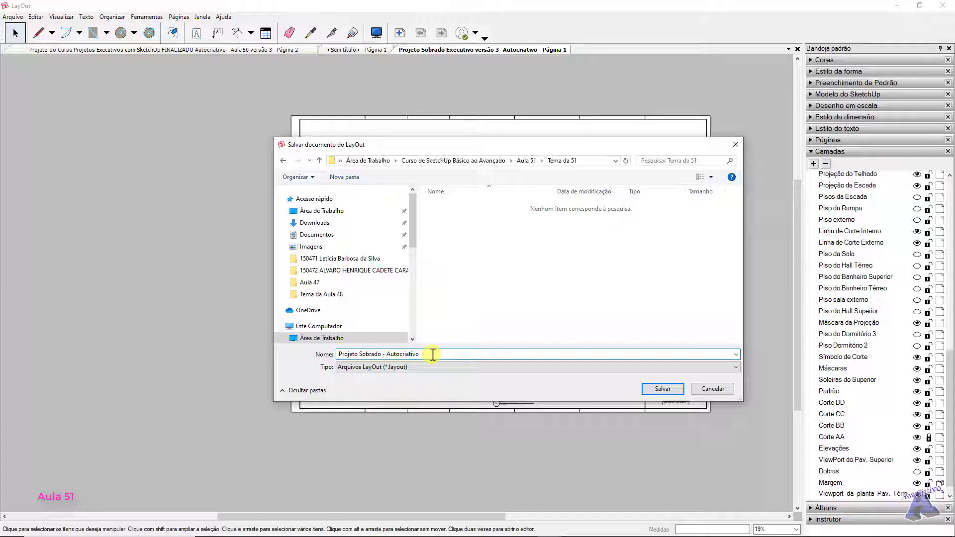
pyautogui.write('Prefeitura -')
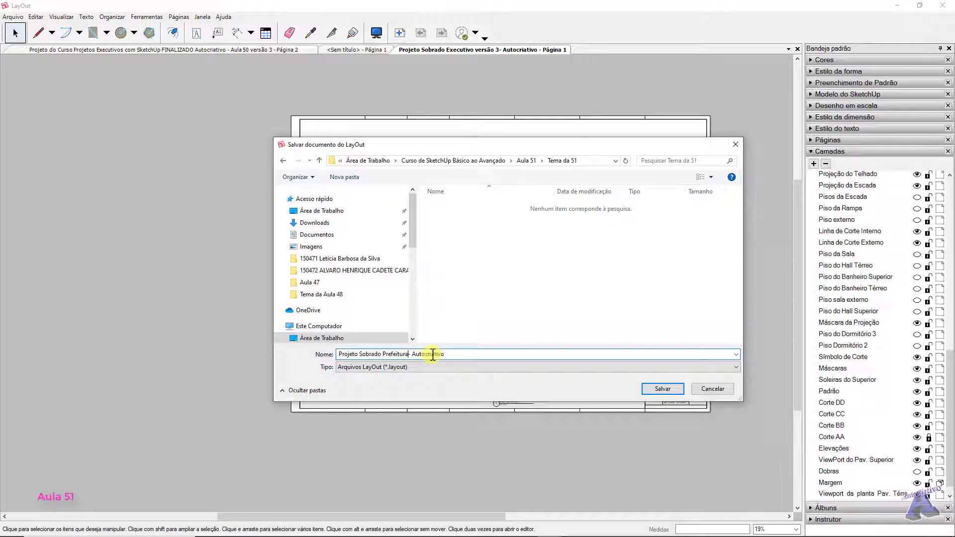
pyautogui.click(656, 390)
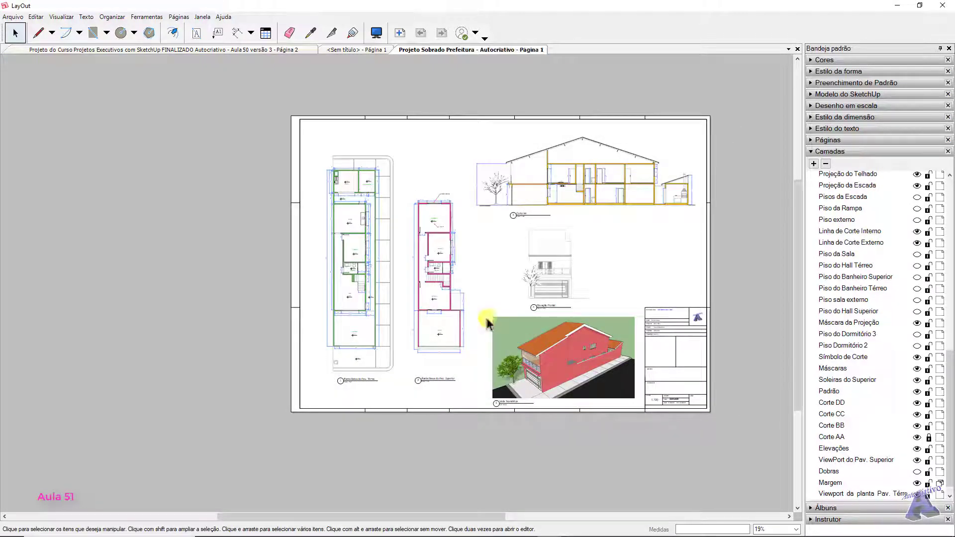
# Delete the upper 1,00, the overall 4,00 and the 2,00 window dimensions along the Escritório's window wall on the ground-floor plan
pyautogui.scroll(3, 487, 323)
pyautogui.scroll(-1, 855, 299)
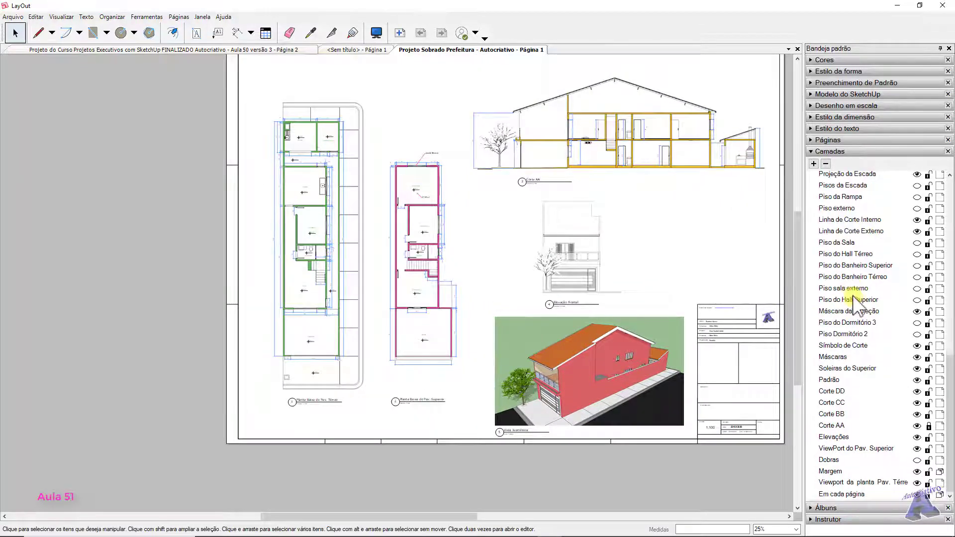
pyautogui.scroll(5, 855, 300)
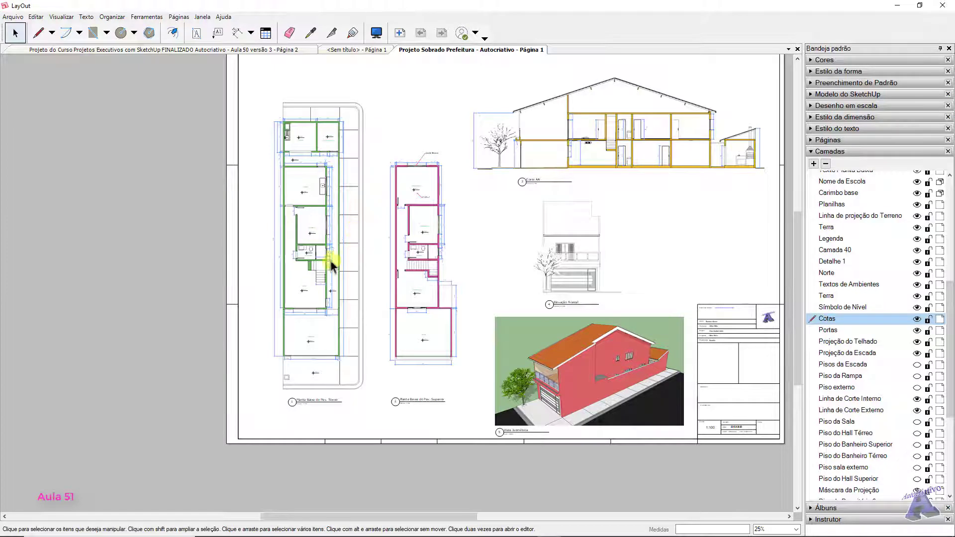
pyautogui.scroll(10, 329, 236)
pyautogui.scroll(6, 319, 234)
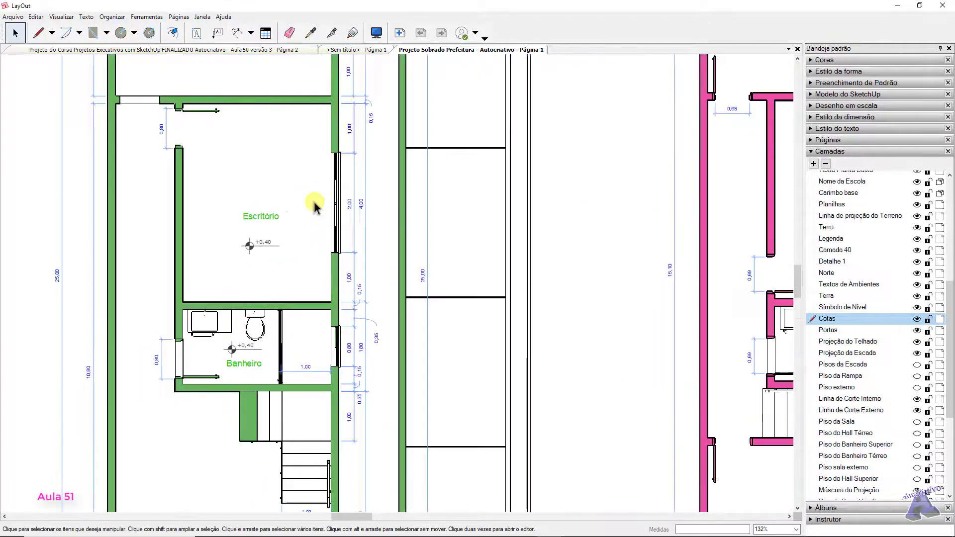
pyautogui.scroll(1, 362, 254)
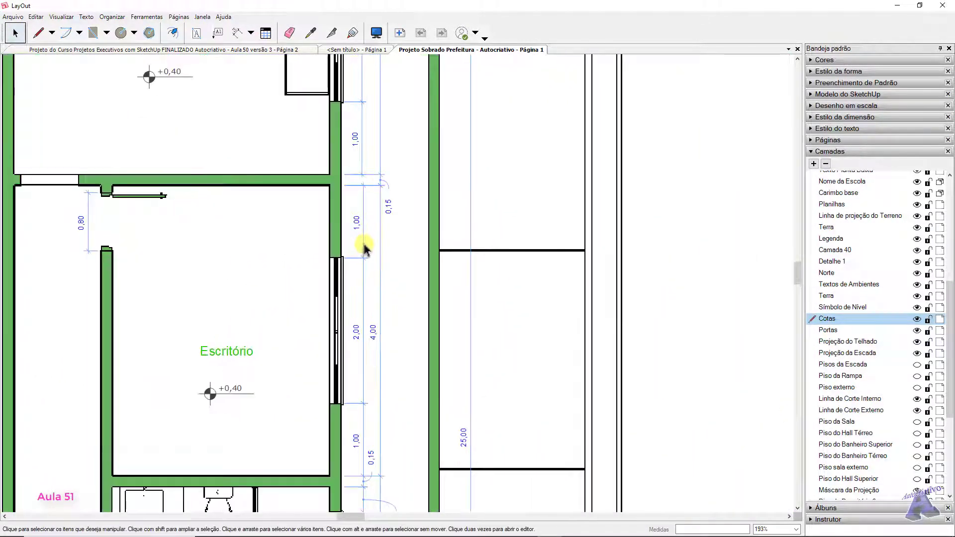
pyautogui.click(365, 245)
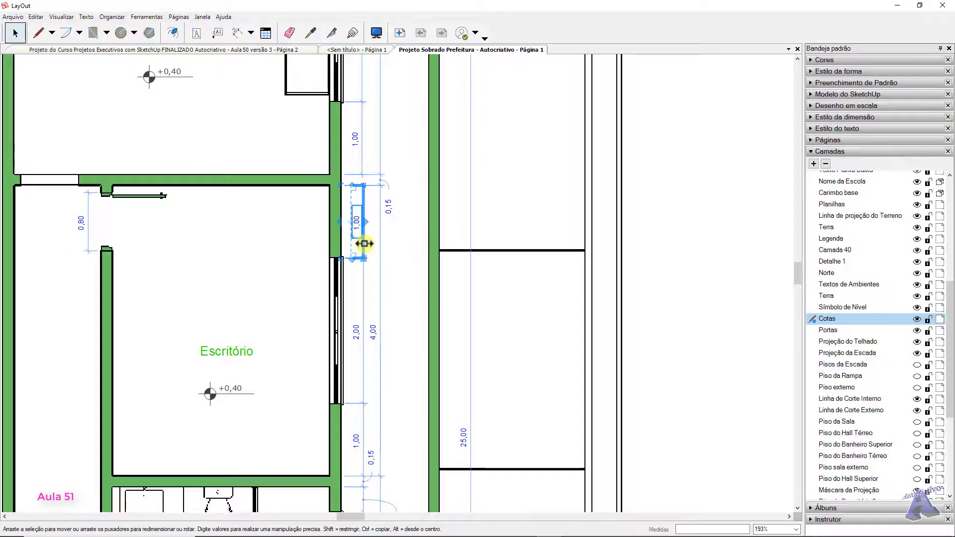
pyautogui.press('Delete')
pyautogui.click(381, 255)
pyautogui.press('Delete')
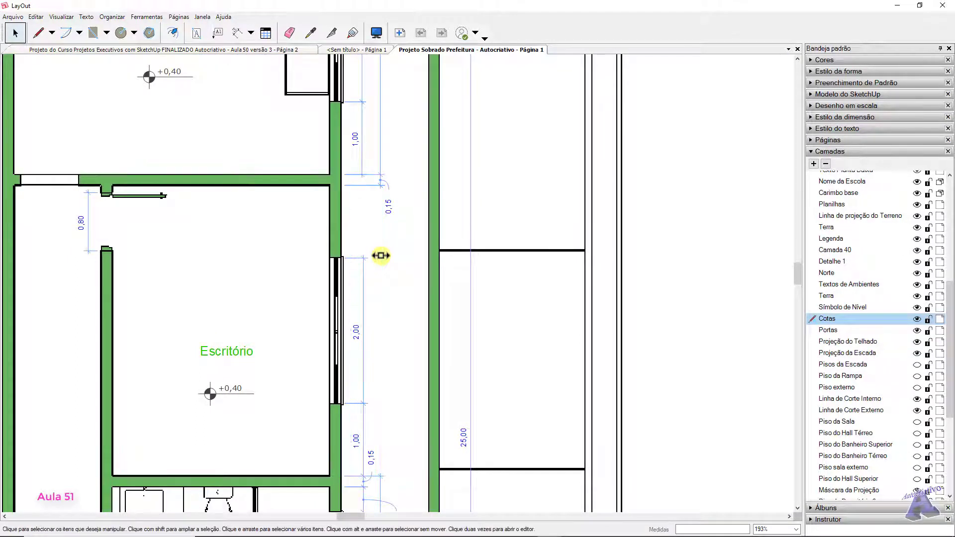
pyautogui.click(364, 277)
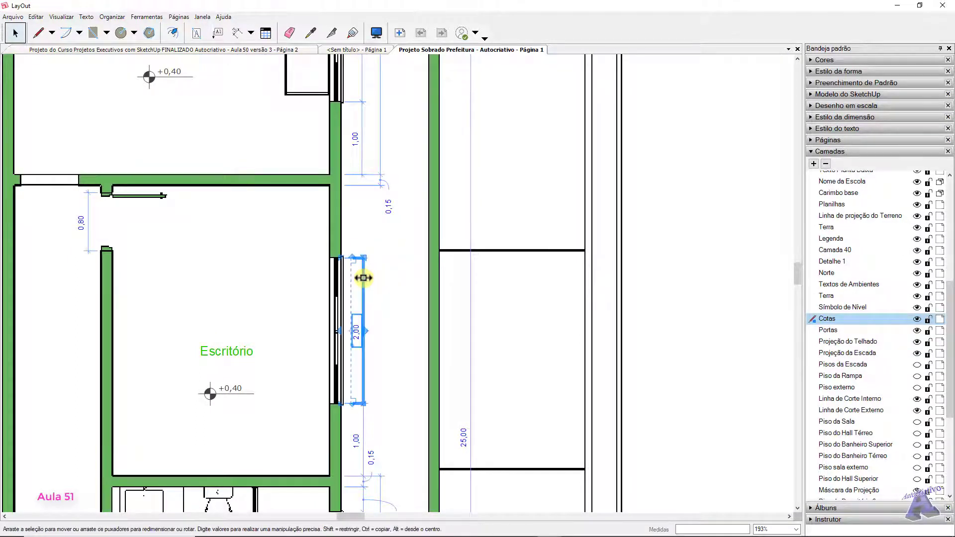
pyautogui.press('Delete')
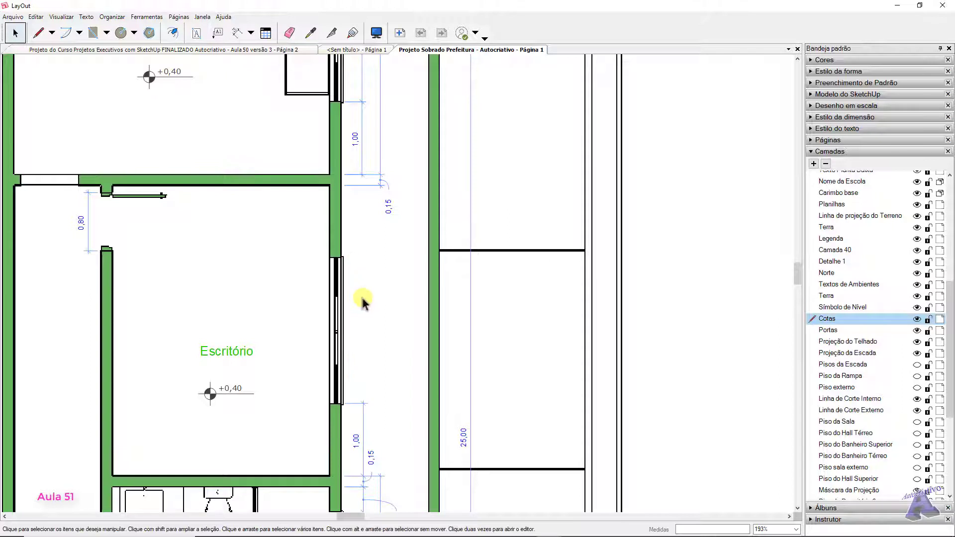
# Make Cotas the active layer after briefly activating Símbolo de Nível
pyautogui.click(826, 309)
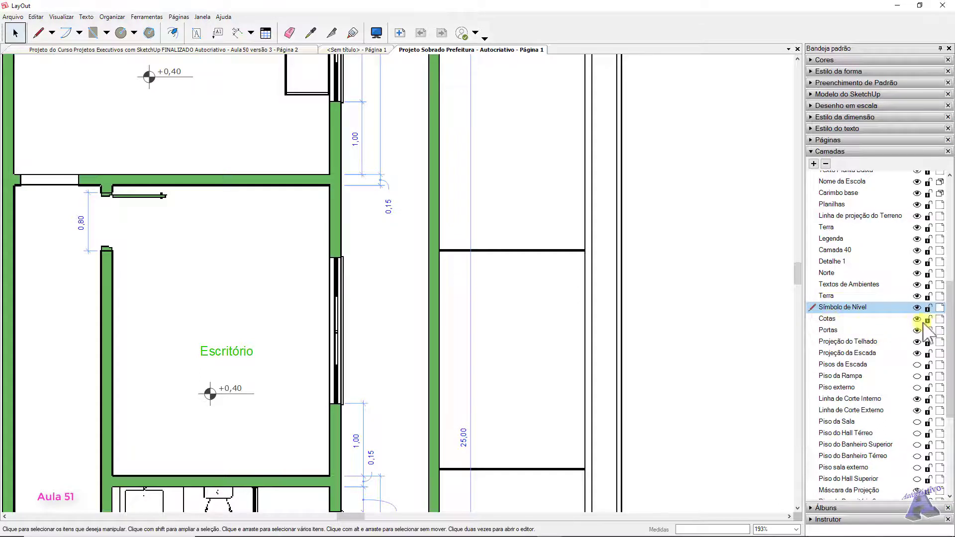
pyautogui.click(829, 319)
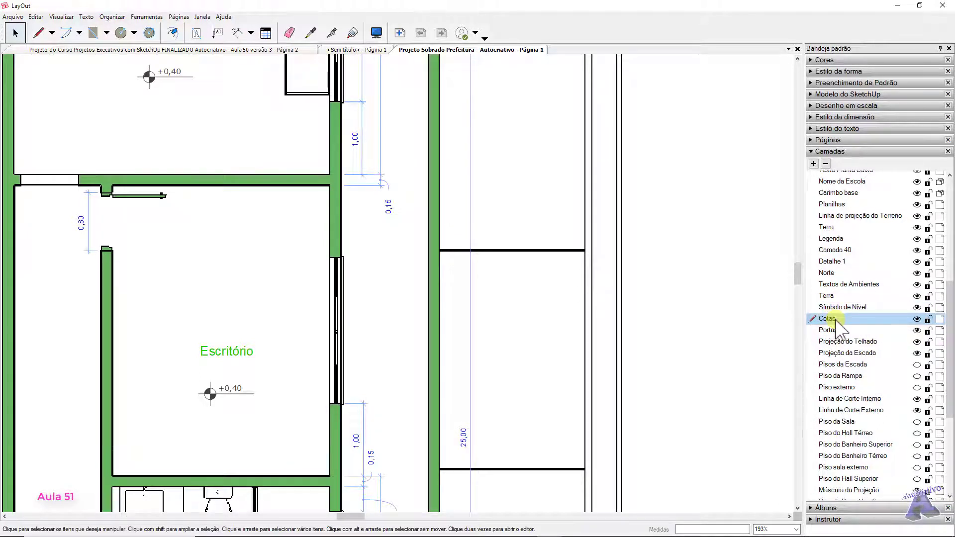
# Delete the Cotas layer together with all the dimensions on it
pyautogui.click(825, 164)
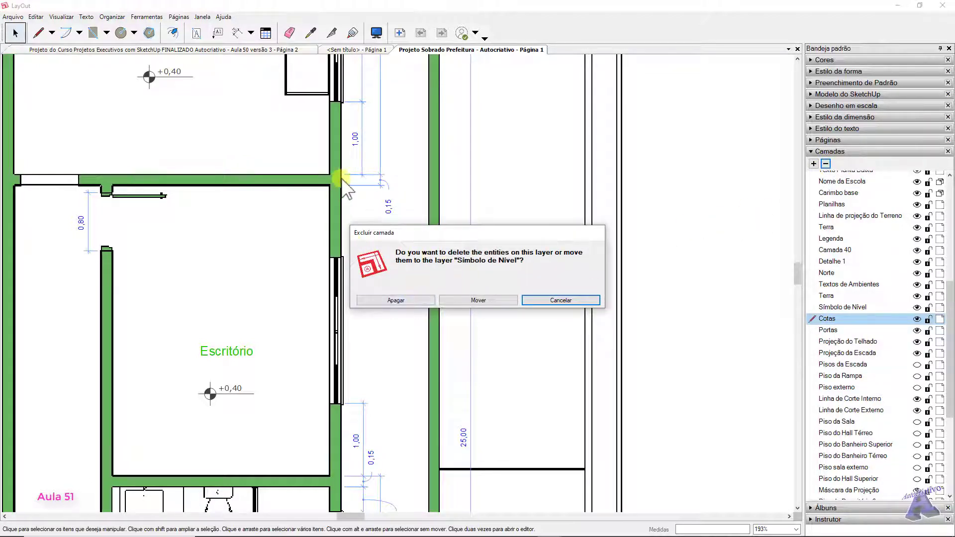
pyautogui.click(411, 300)
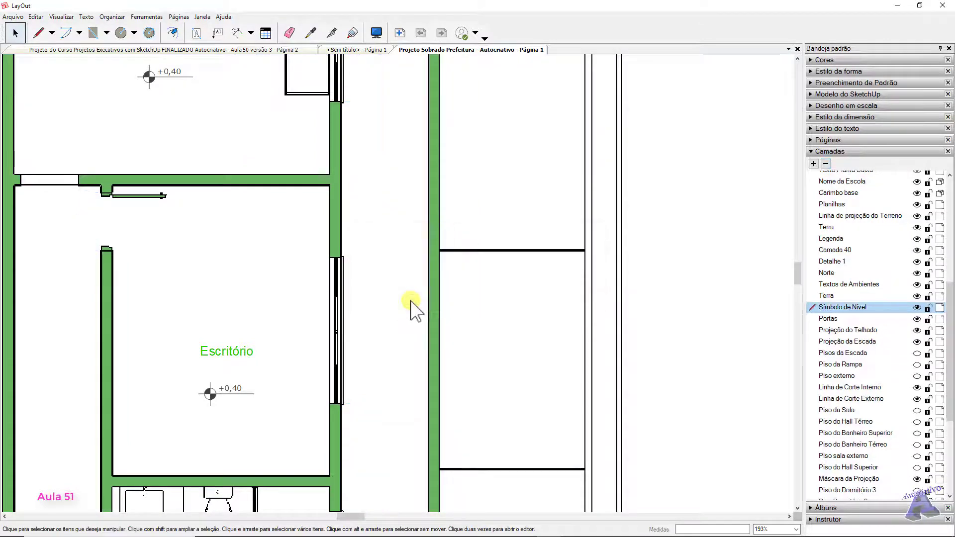
pyautogui.scroll(-5, 393, 301)
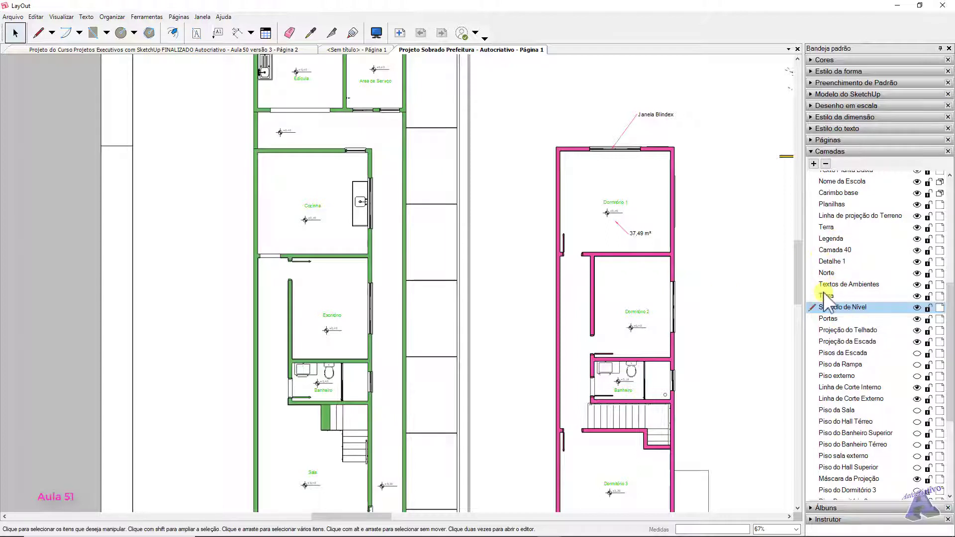
# Create a new active layer named "Cotas de Prefeitura" above Símbolo de Nível
pyautogui.click(813, 163)
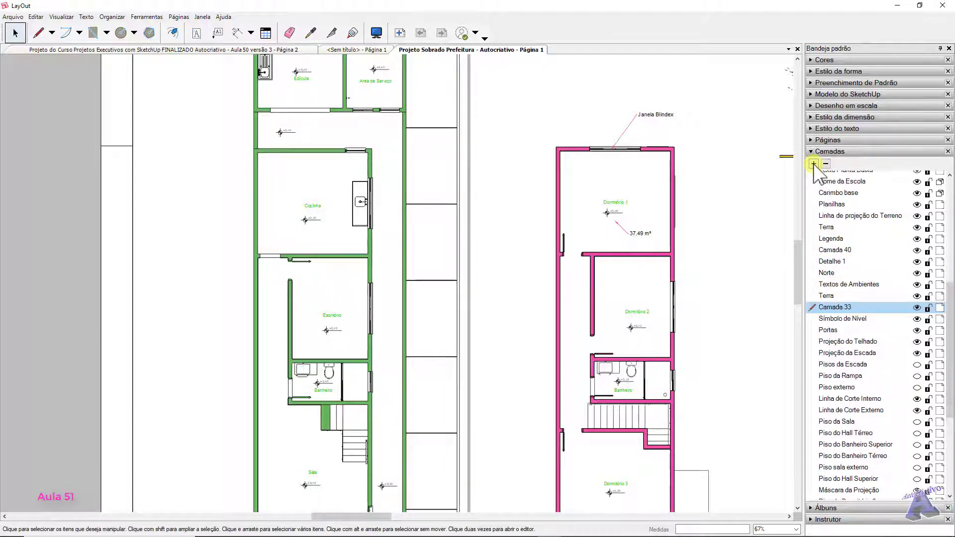
pyautogui.doubleClick(847, 308)
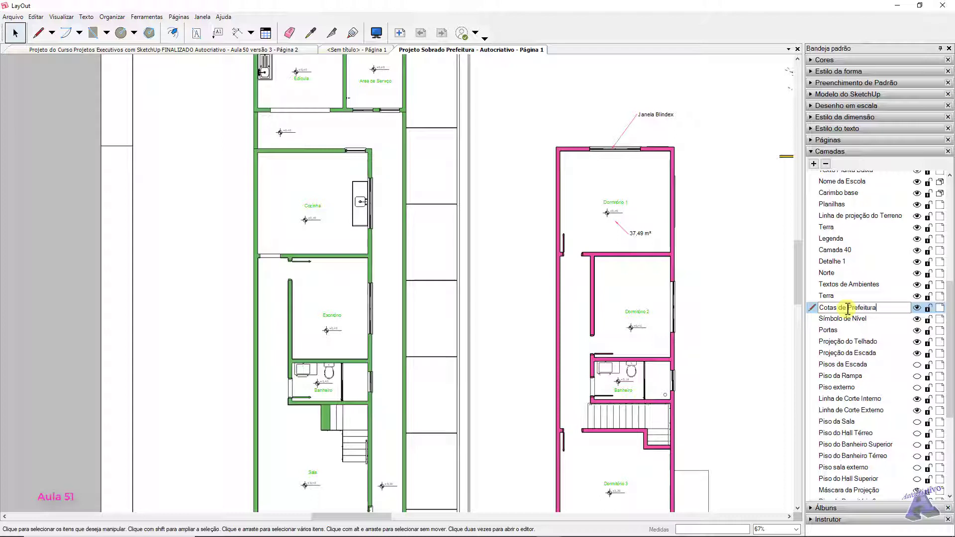
pyautogui.press('Return')
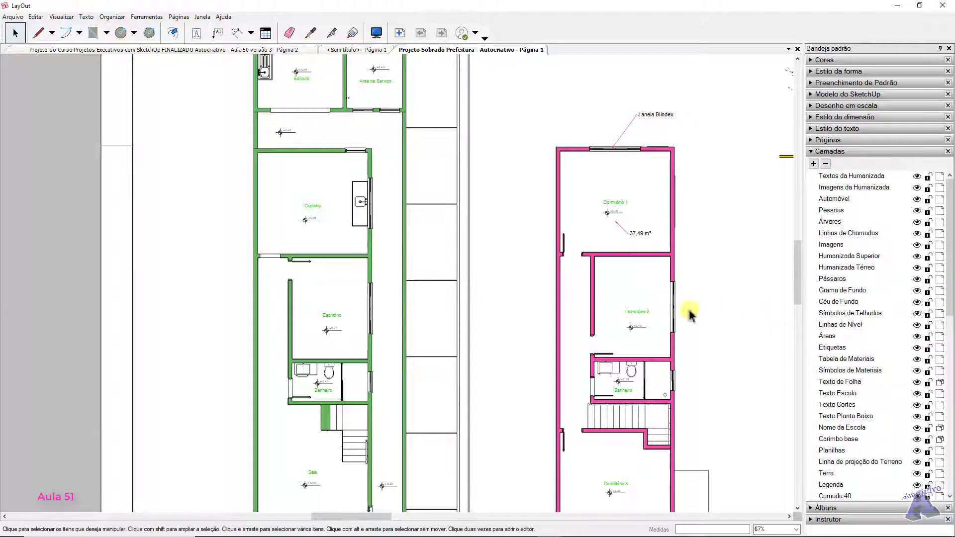
pyautogui.scroll(-4, 856, 372)
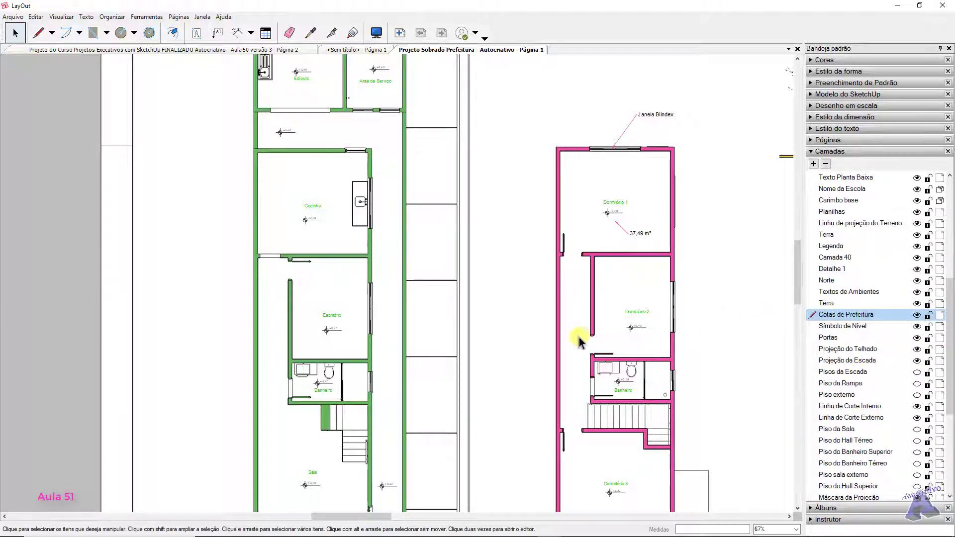
# Dimension the width of the Edícula's wide opening on the ground-floor plan, placing the dimension line just below the wall
pyautogui.moveTo(293, 183); pyautogui.dragTo(403, 329, button='middle')
pyautogui.scroll(8, 401, 313)
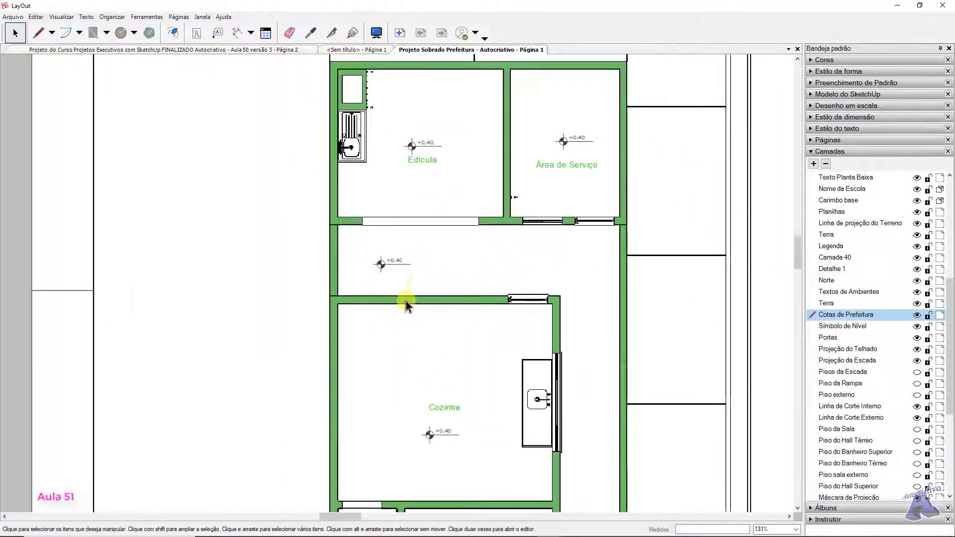
pyautogui.moveTo(436, 265); pyautogui.dragTo(411, 300, button='middle')
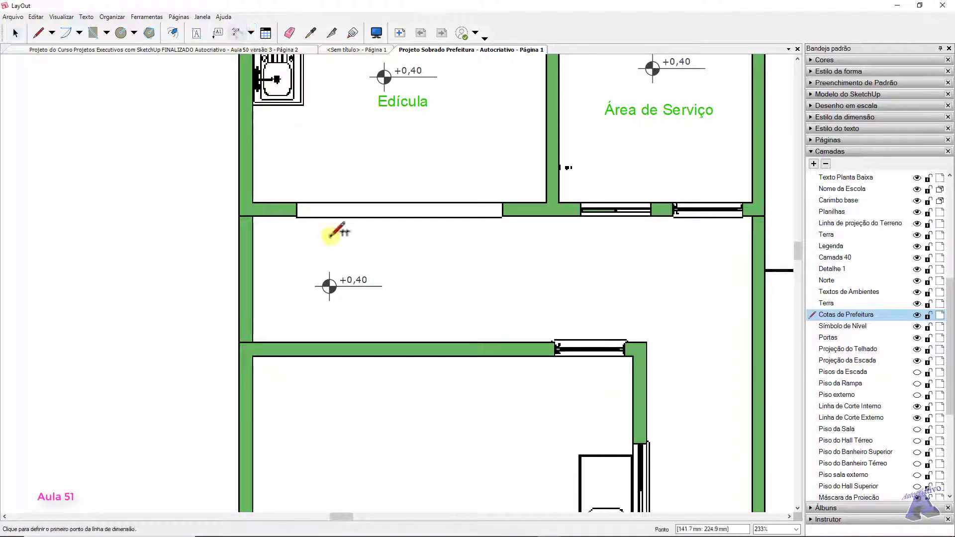
pyautogui.scroll(1, 330, 224)
pyautogui.moveTo(335, 230); pyautogui.dragTo(391, 290, button='middle')
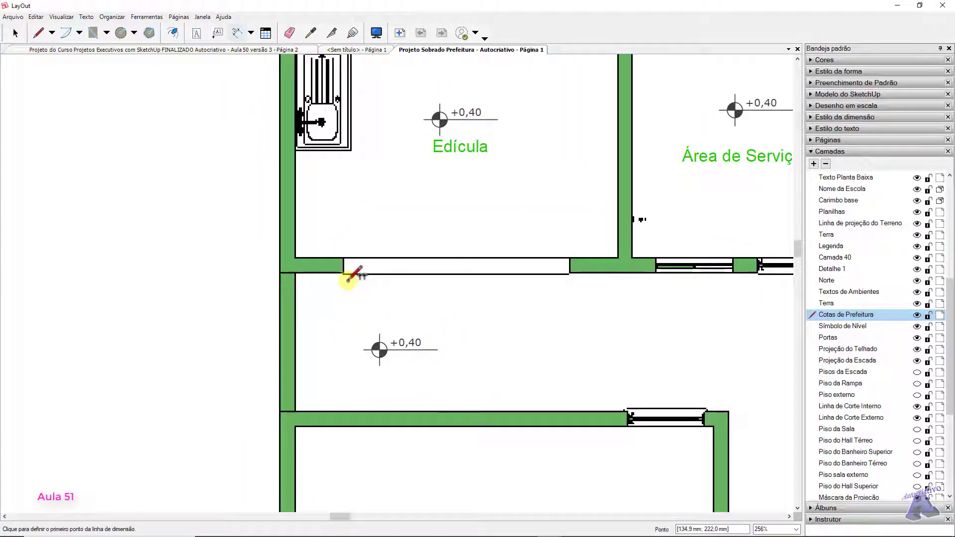
pyautogui.click(344, 272)
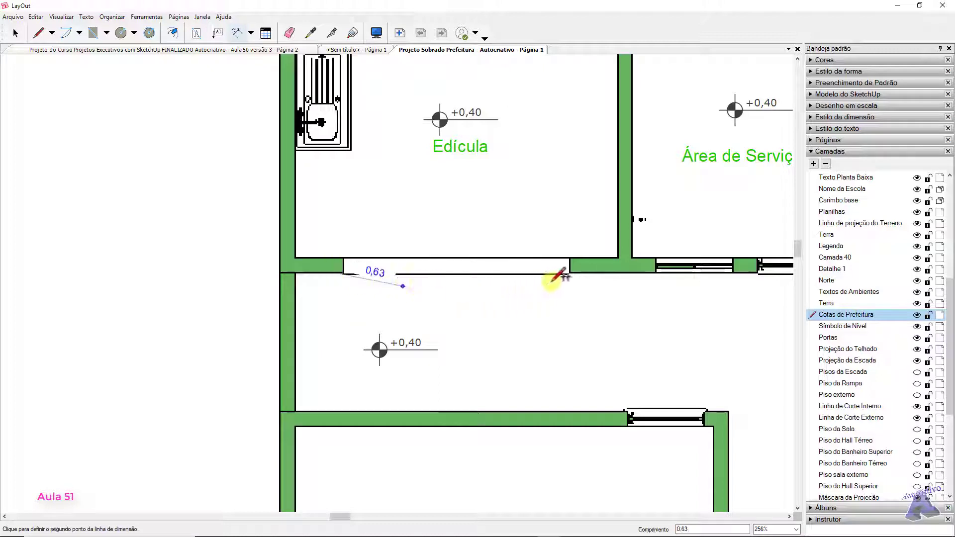
pyautogui.click(570, 273)
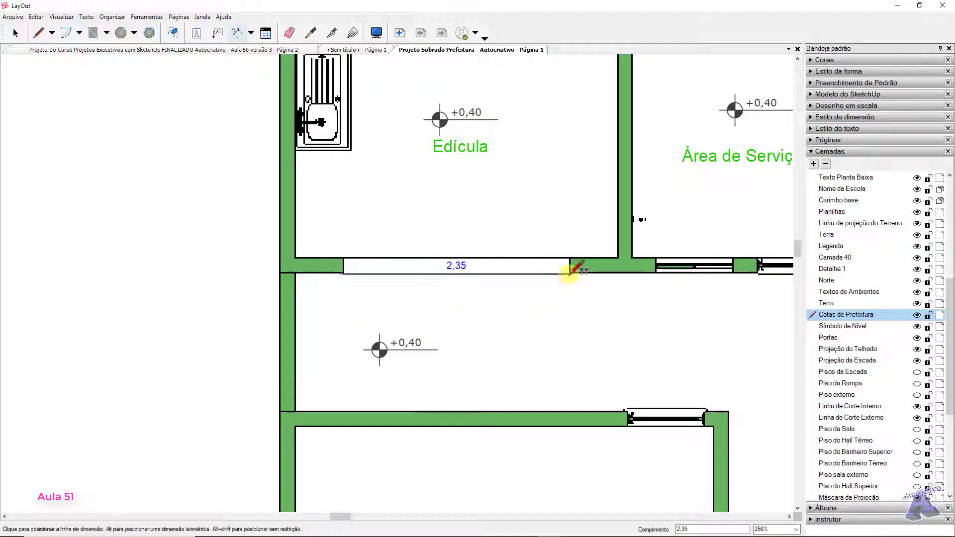
pyautogui.click(570, 309)
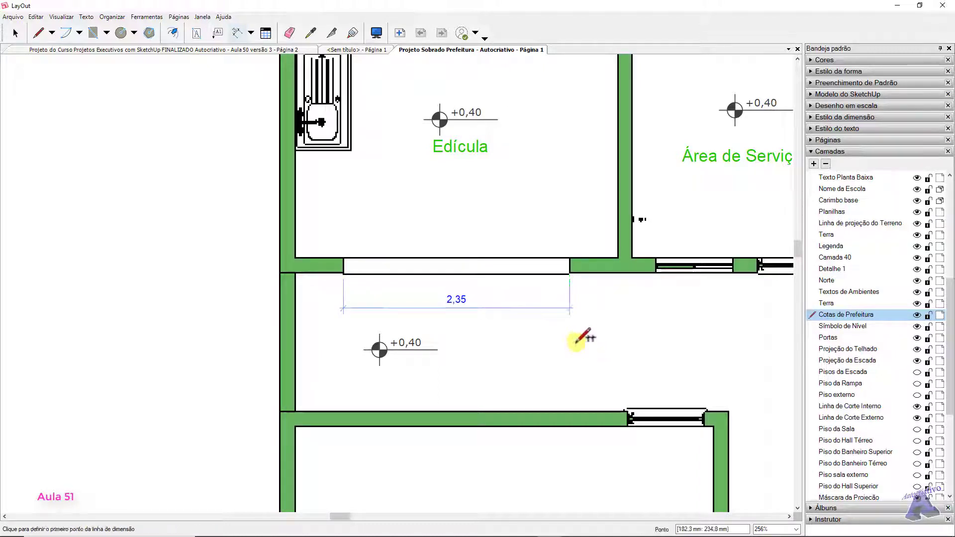
pyautogui.press('space')
# Move the +0,40 level symbol from below the new dimension to the corridor's right-hand part, under the Área de Serviço
pyautogui.moveTo(549, 351); pyautogui.dragTo(522, 294, button='middle')
pyautogui.click(383, 285)
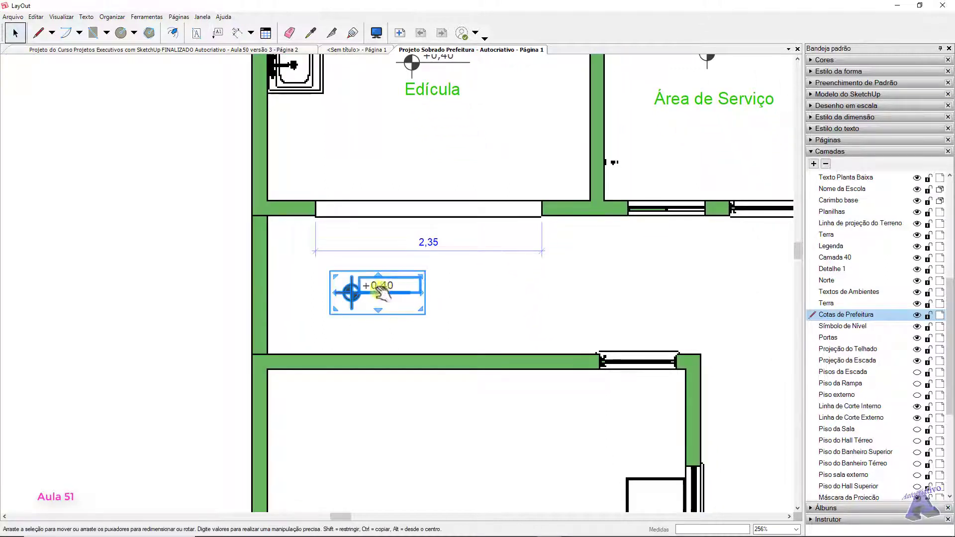
pyautogui.moveTo(361, 285); pyautogui.dragTo(698, 296)
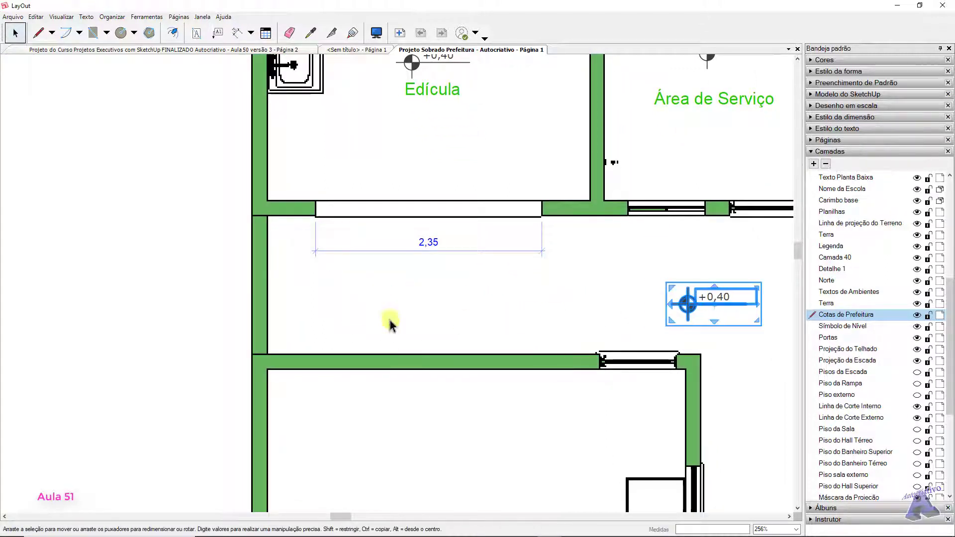
pyautogui.click(208, 324)
# Examine the separate parts of the Edícula opening's dimension: its dimension line, extension lines and text
pyautogui.scroll(4, 424, 273)
pyautogui.moveTo(443, 260); pyautogui.dragTo(449, 306, button='middle')
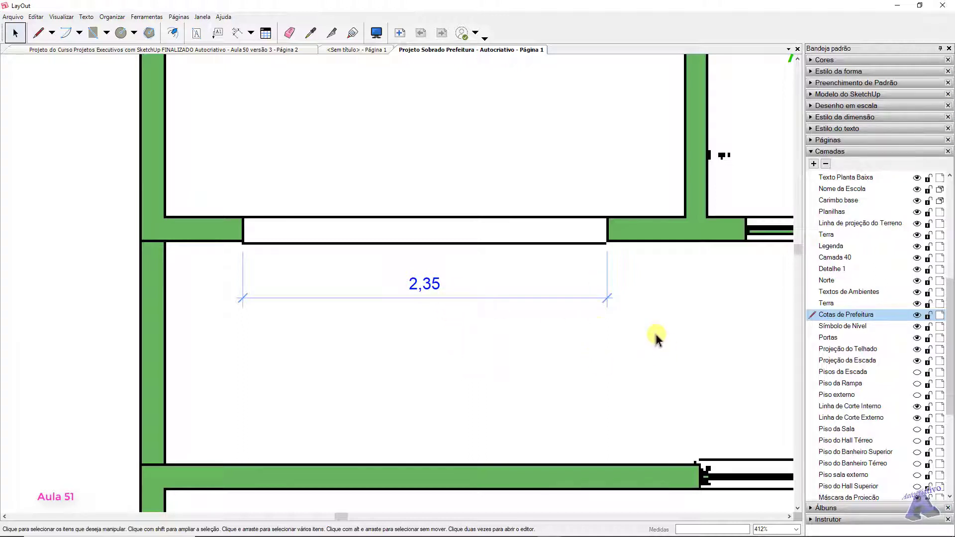
pyautogui.scroll(4, 450, 270)
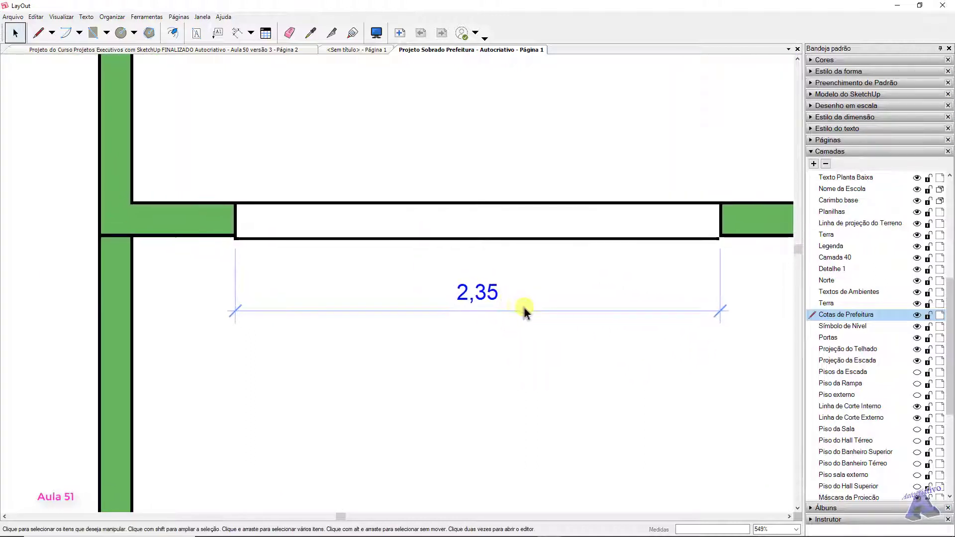
pyautogui.scroll(-2, 601, 311)
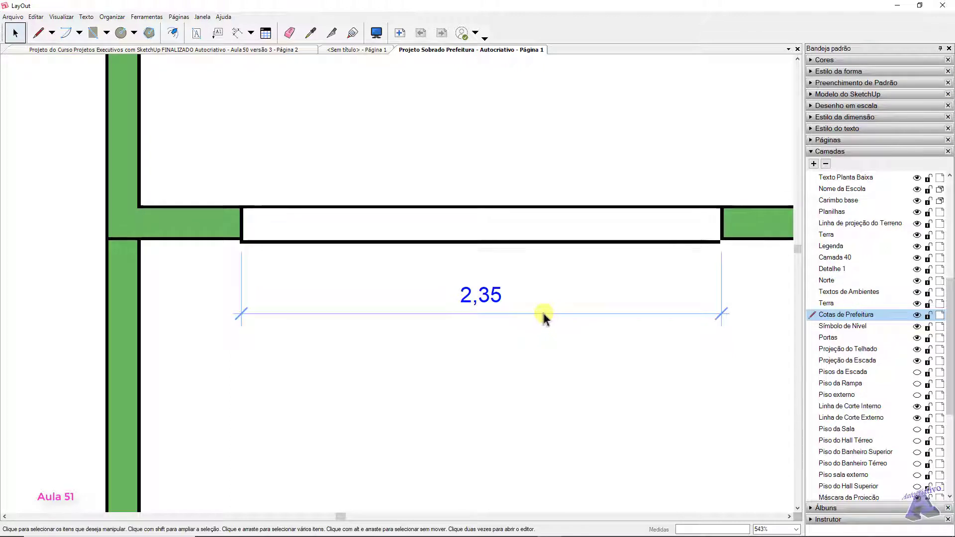
pyautogui.click(542, 313)
pyautogui.click(555, 313)
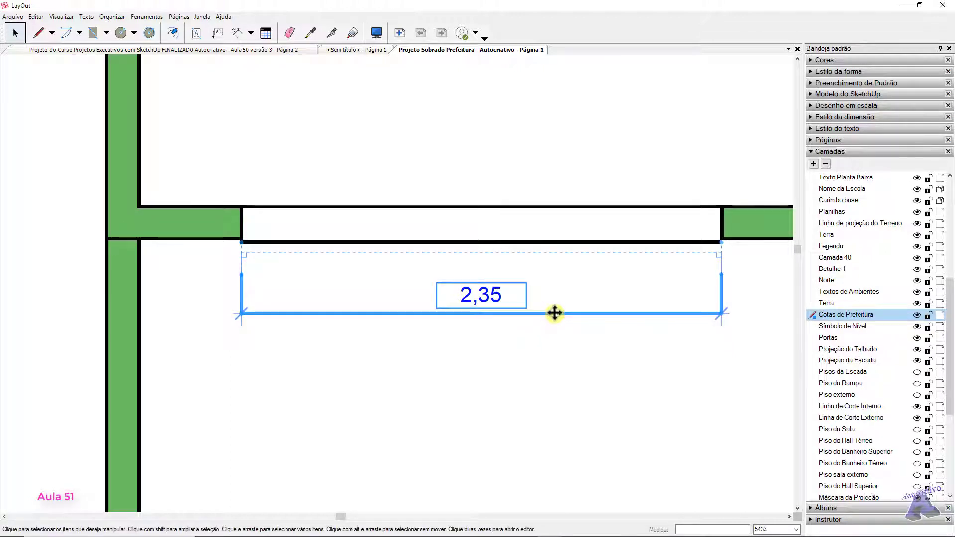
pyautogui.click(722, 294)
pyautogui.click(724, 307)
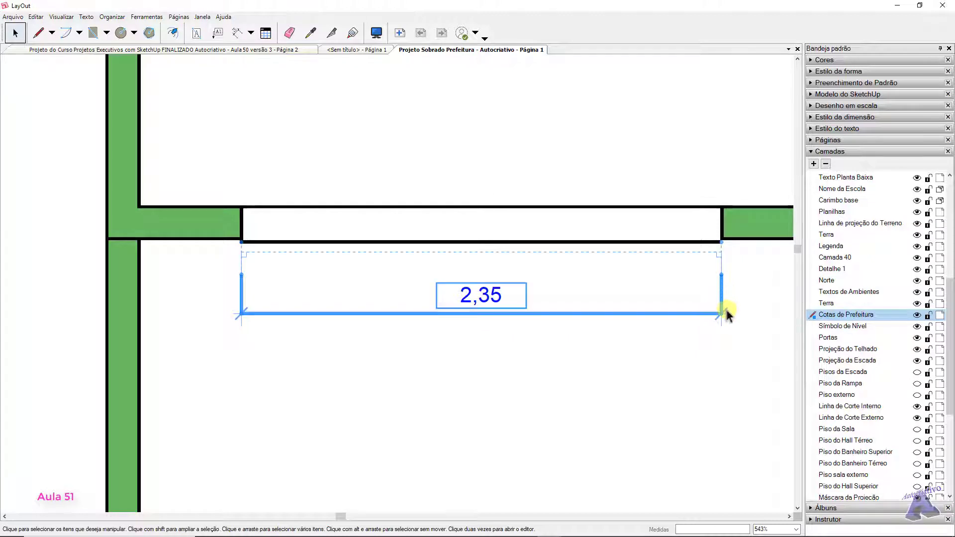
pyautogui.click(242, 297)
pyautogui.click(463, 299)
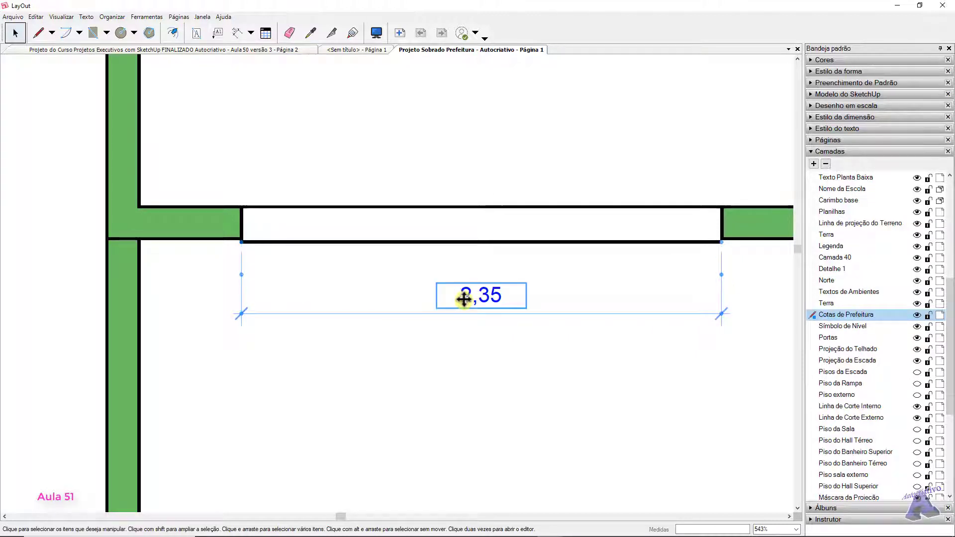
pyautogui.click(543, 314)
pyautogui.click(724, 292)
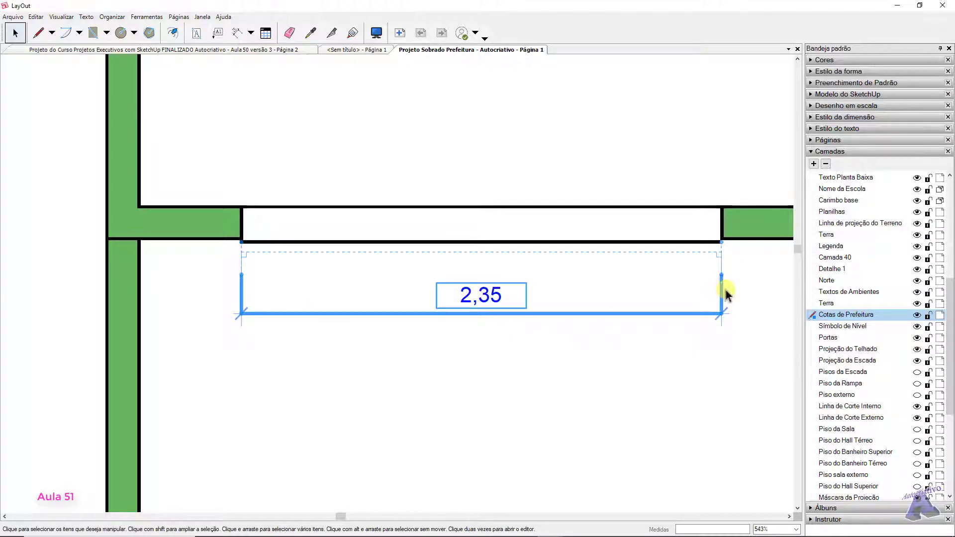
pyautogui.click(664, 350)
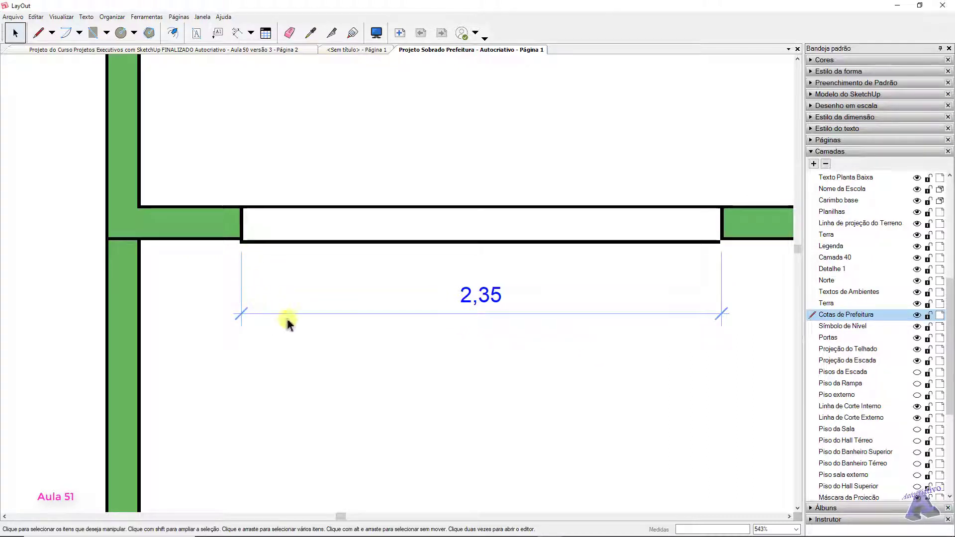
# Make the stroke of the Edícula opening's dimension line fully transparent after briefly trying red
pyautogui.doubleClick(509, 314)
pyautogui.click(510, 314)
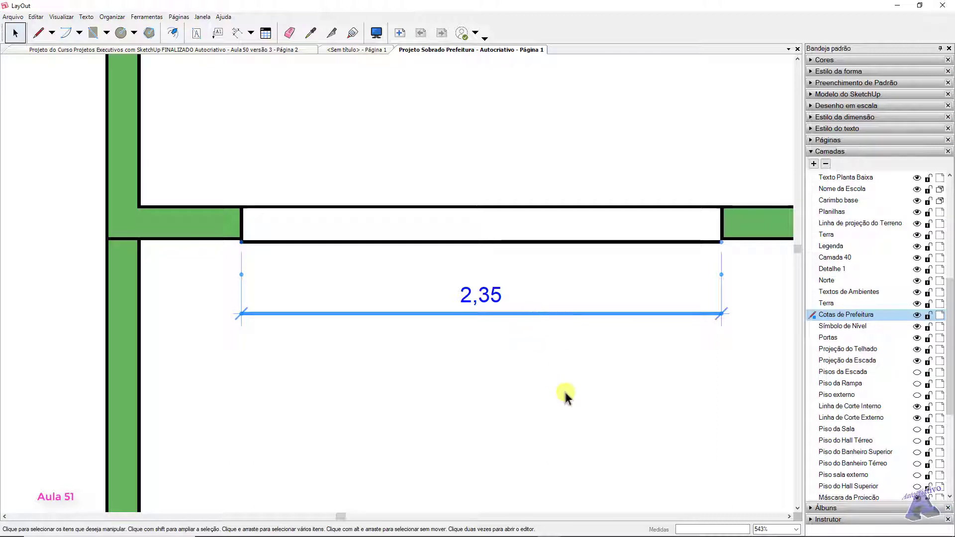
pyautogui.click(811, 71)
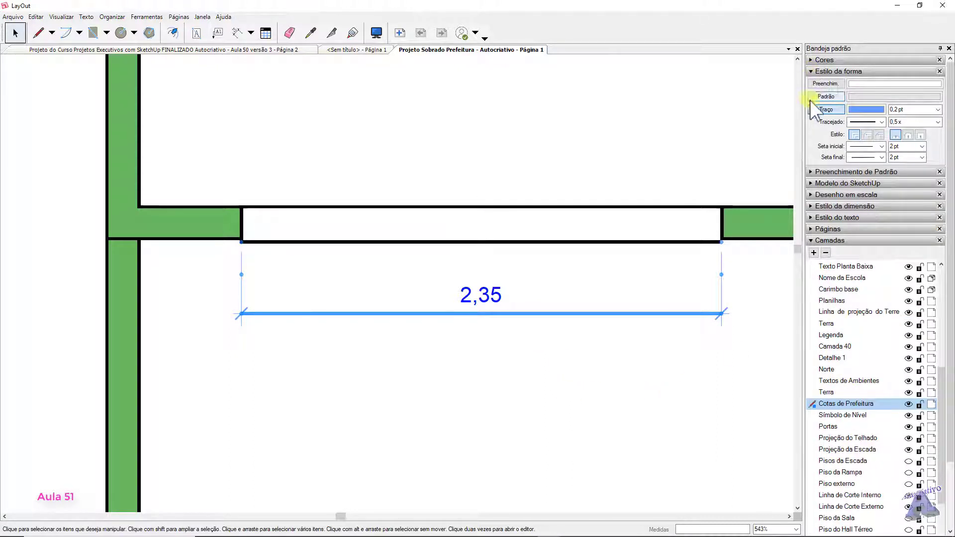
pyautogui.click(863, 110)
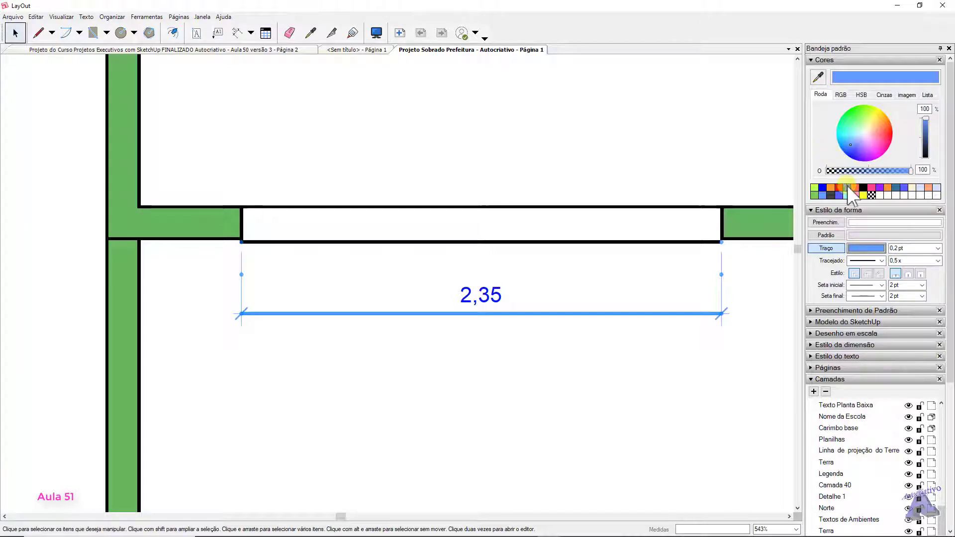
pyautogui.click(855, 187)
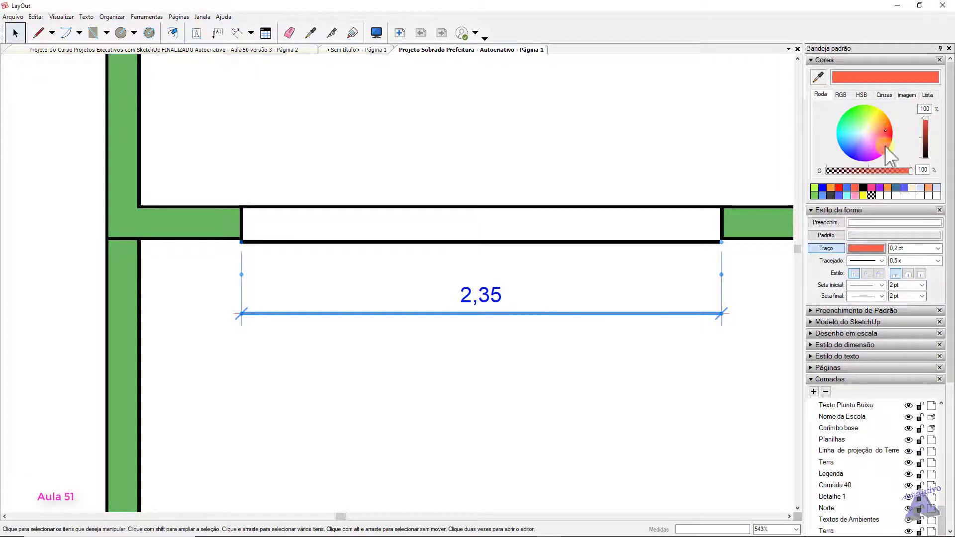
pyautogui.moveTo(912, 171)
pyautogui.mouseDown()
pyautogui.moveTo(882, 172)
pyautogui.moveTo(913, 171)
pyautogui.mouseUp()
pyautogui.click(872, 195)
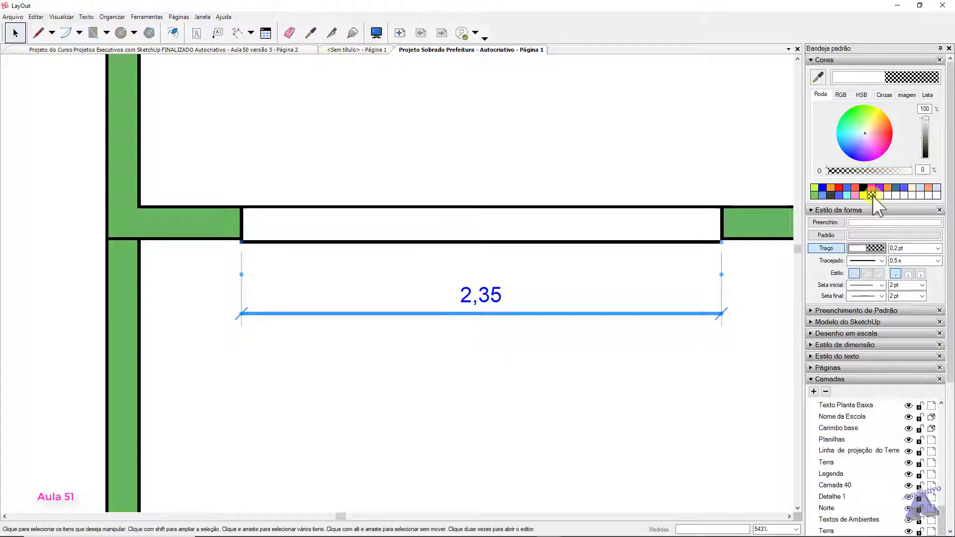
pyautogui.click(686, 337)
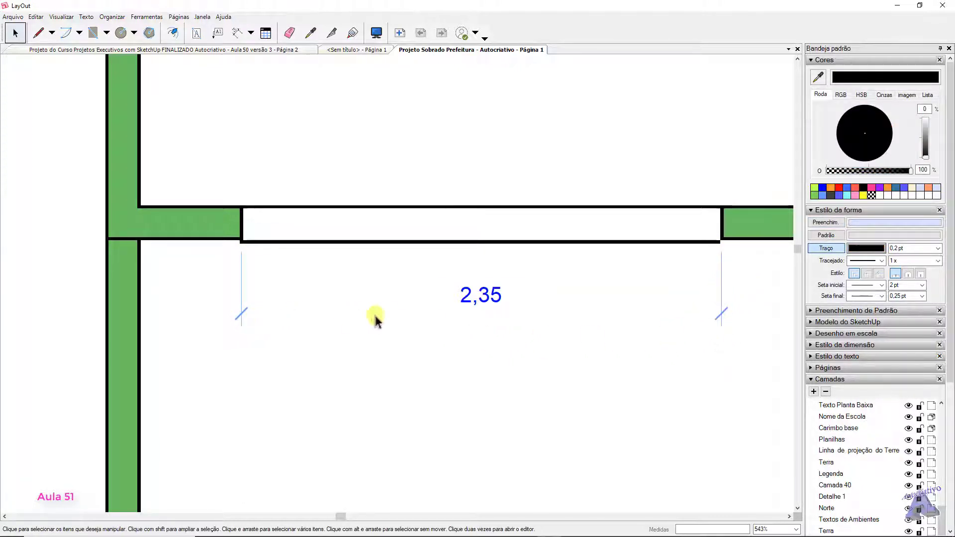
# Make the stroke of the same dimension's right-hand extension line fully transparent
pyautogui.click(722, 296)
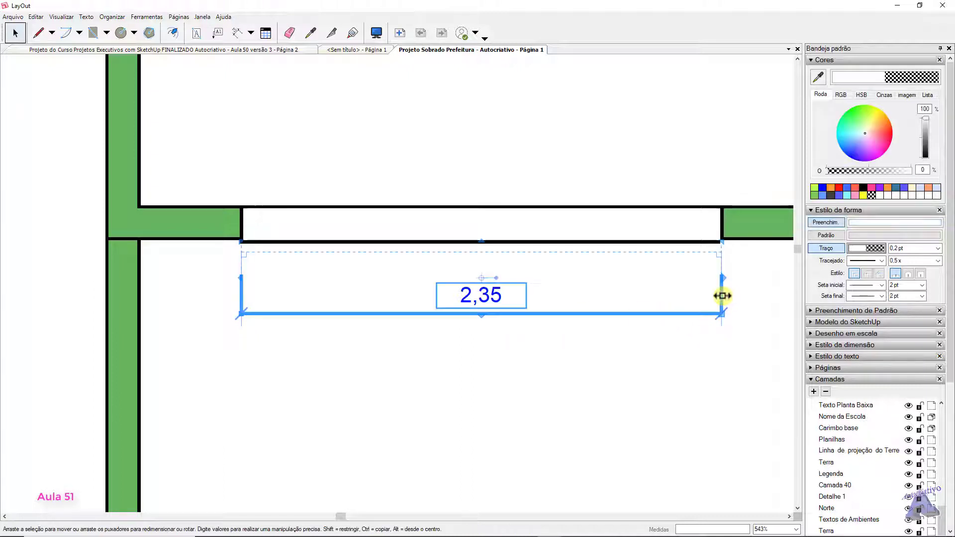
pyautogui.doubleClick(723, 300)
pyautogui.click(723, 300)
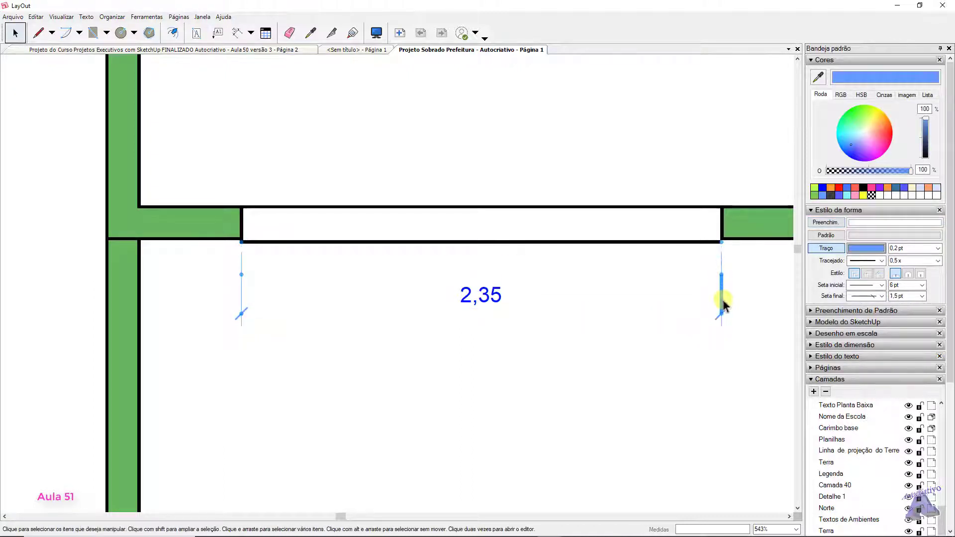
pyautogui.click(873, 195)
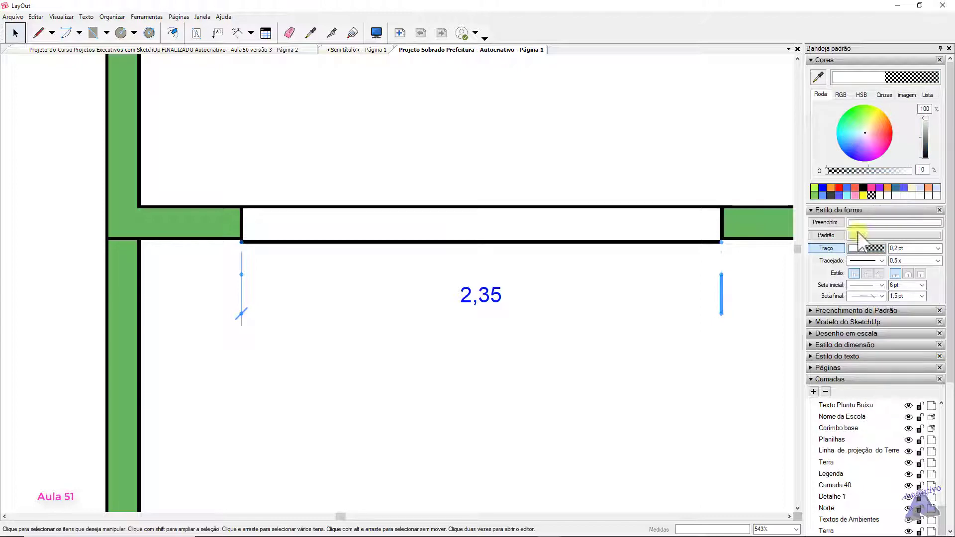
pyautogui.click(739, 407)
pyautogui.click(735, 407)
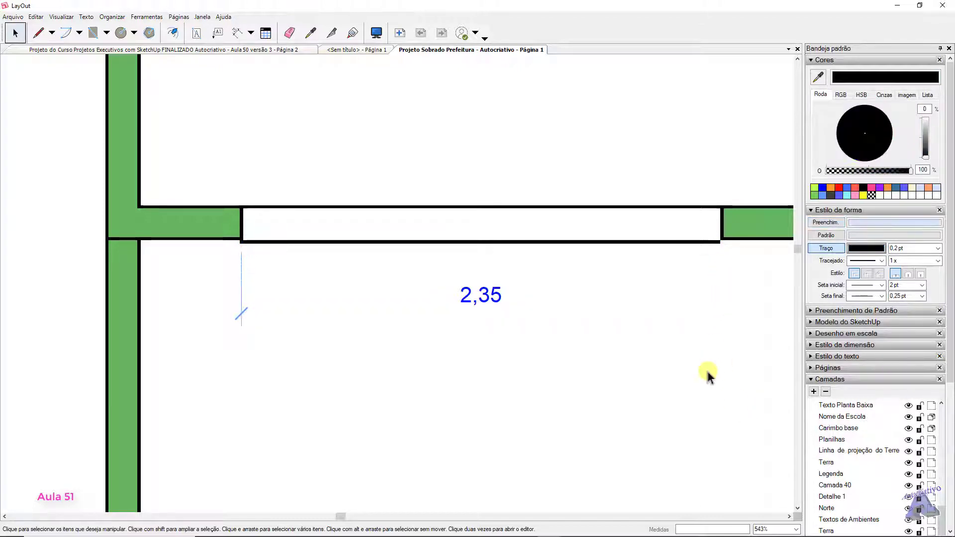
# Make the stroke of the dimension's left-hand extension line fully transparent, leaving only the dimension text
pyautogui.click(240, 285)
pyautogui.doubleClick(242, 287)
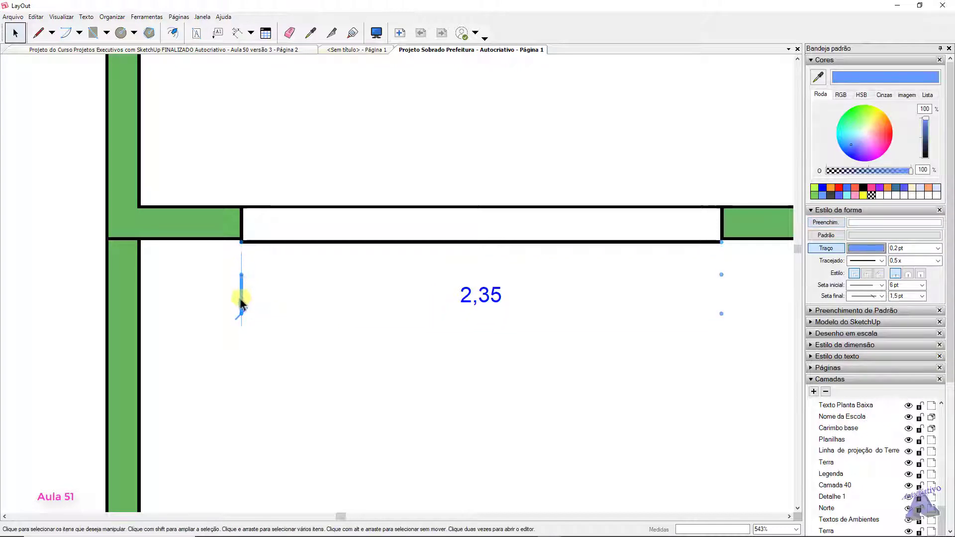
pyautogui.click(872, 197)
pyautogui.click(642, 401)
pyautogui.click(608, 402)
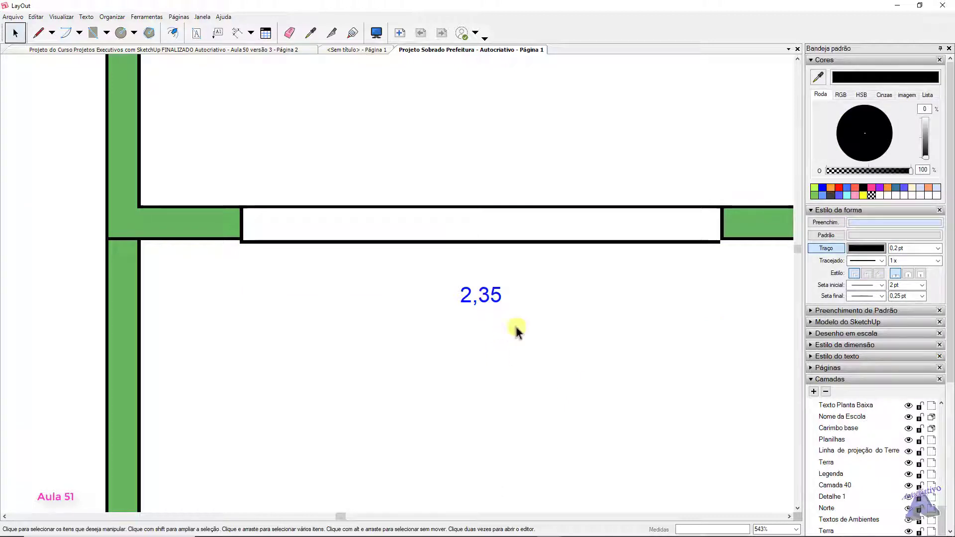
# Check the extents of the Edícula opening's text-only dimension, then collapse the expanded colour, shape style and layer settings
pyautogui.click(497, 296)
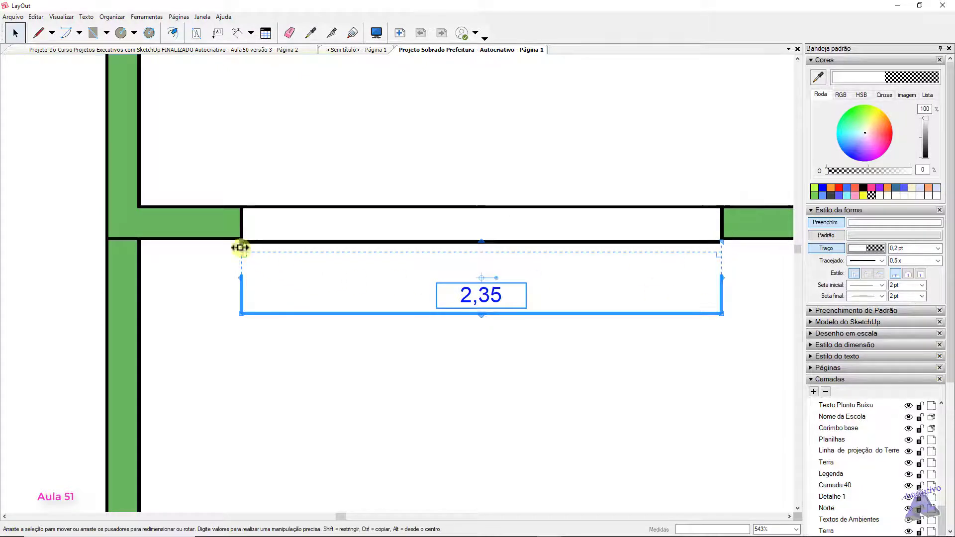
pyautogui.click(513, 417)
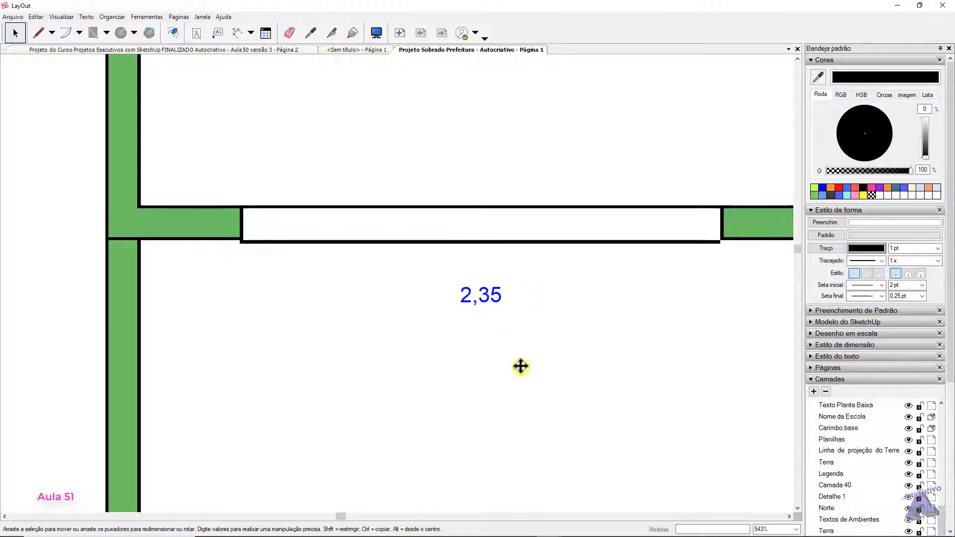
pyautogui.press('Escape')
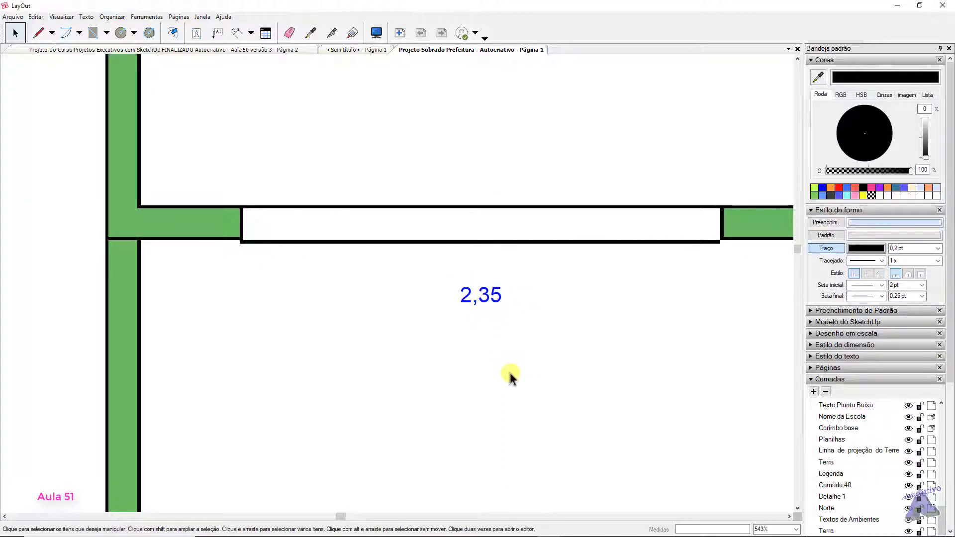
pyautogui.click(810, 210)
pyautogui.click(812, 59)
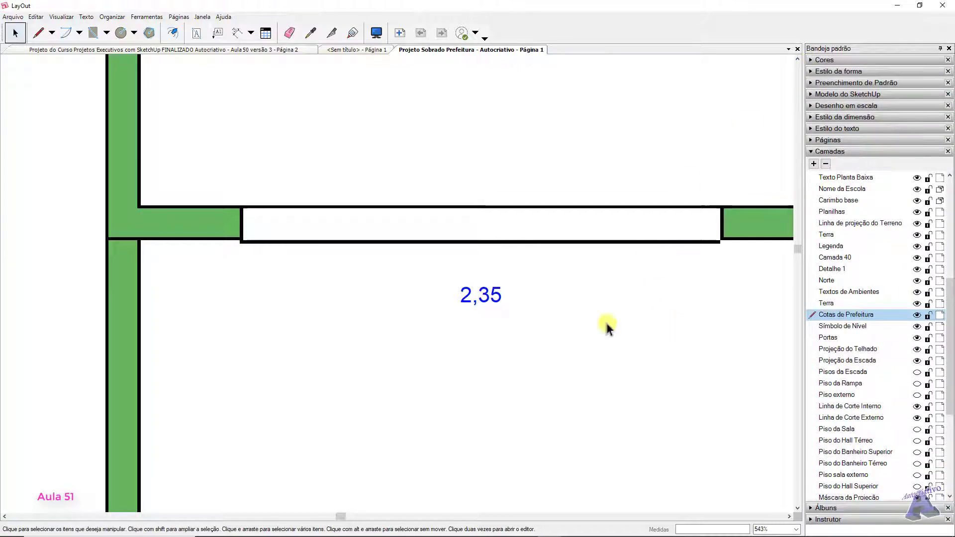
pyautogui.click(812, 151)
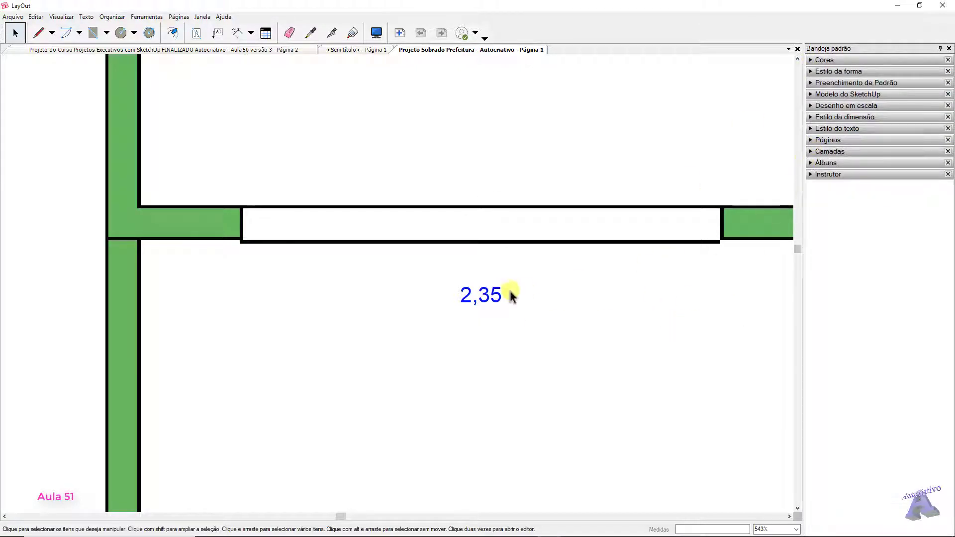
# With the dimension style settings open, move the Edícula opening dimension's text well below its dimension line
pyautogui.click(511, 294)
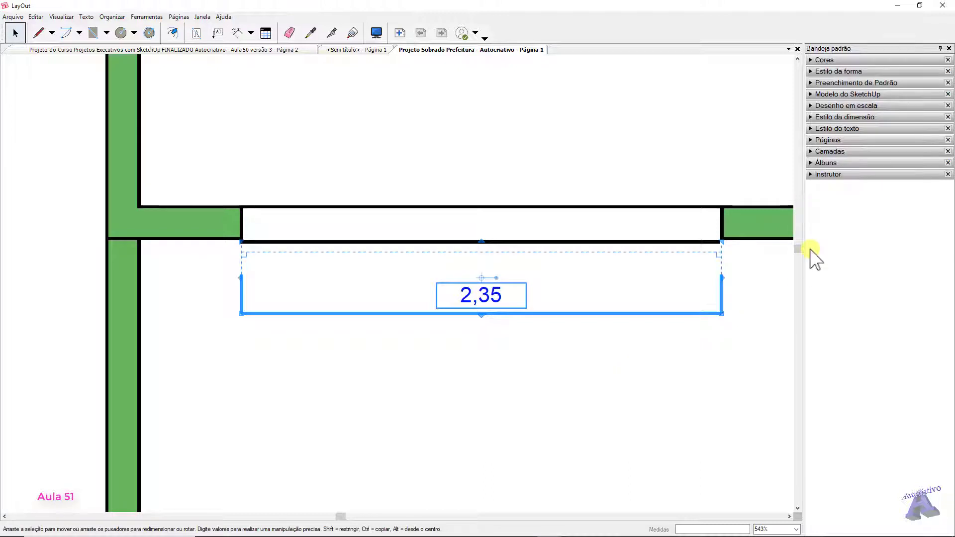
pyautogui.click(809, 117)
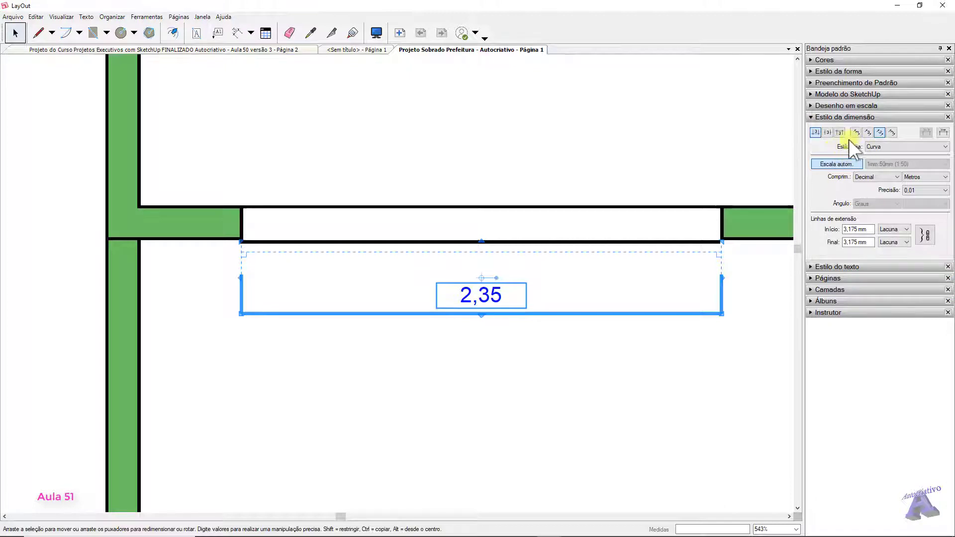
pyautogui.doubleClick(486, 297)
pyautogui.moveTo(485, 297); pyautogui.dragTo(589, 450)
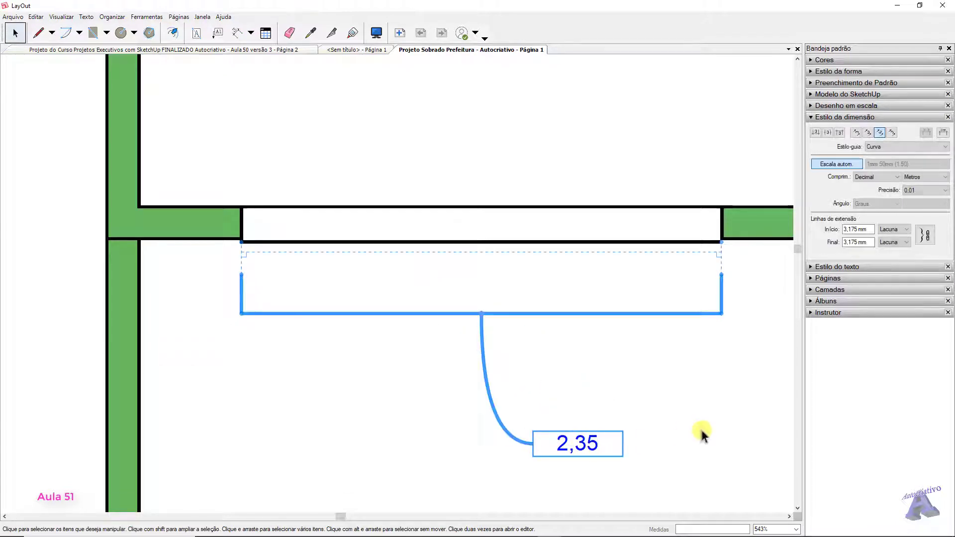
pyautogui.click(649, 384)
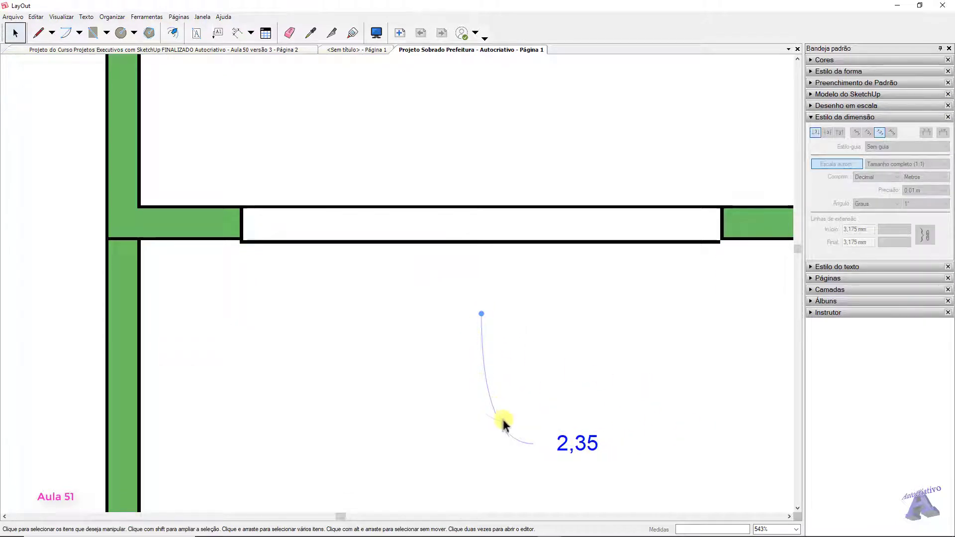
# Set the leader style of the Edícula opening's dimension to Sem guia so no curve links the text
pyautogui.click(568, 443)
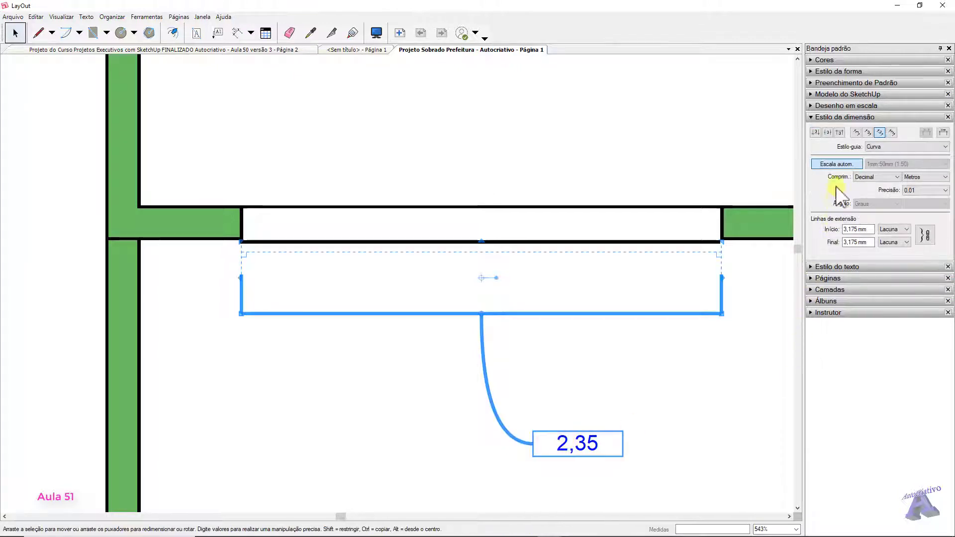
pyautogui.click(945, 147)
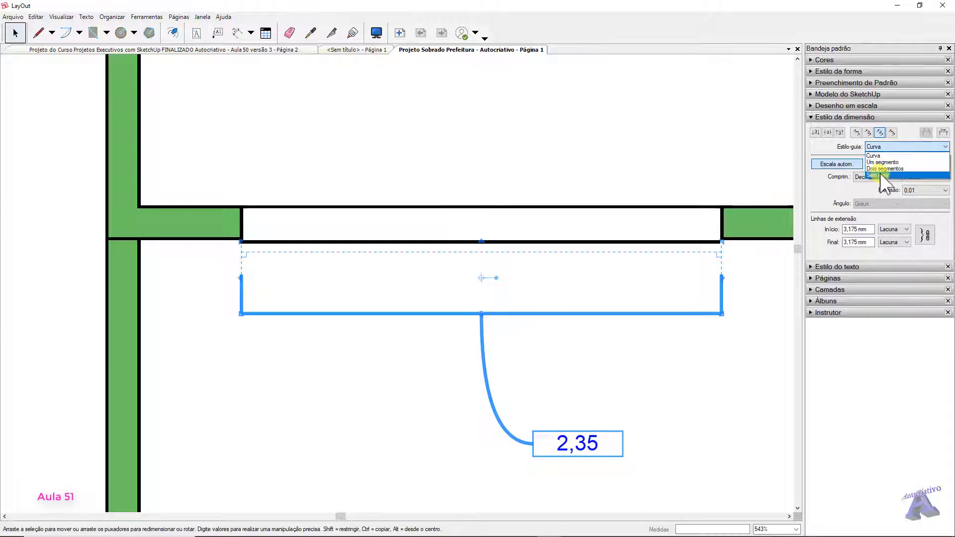
pyautogui.click(882, 174)
pyautogui.click(745, 398)
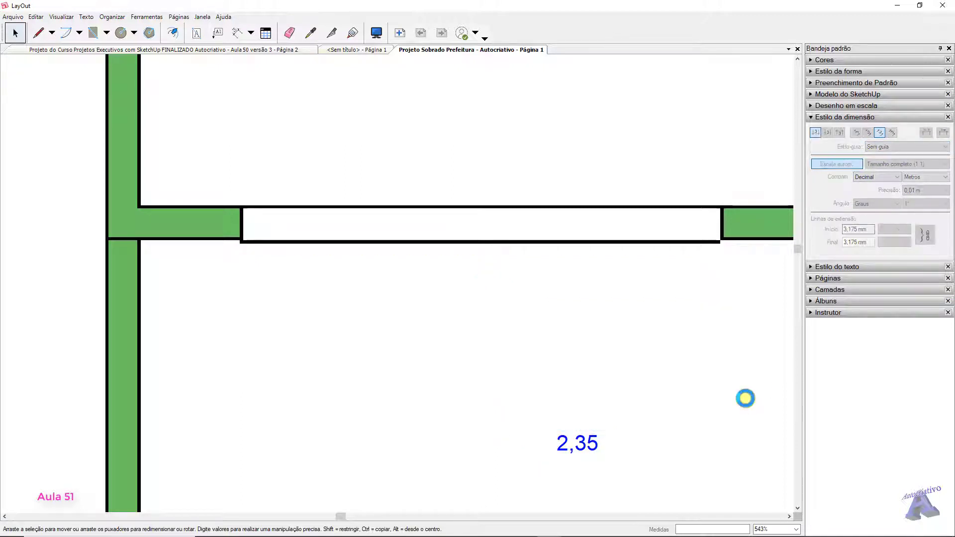
# Copy the leaderless text-only dimension into the untitled document as a reusable template, accepting its placement on the Padrão layer
pyautogui.scroll(-2, 454, 292)
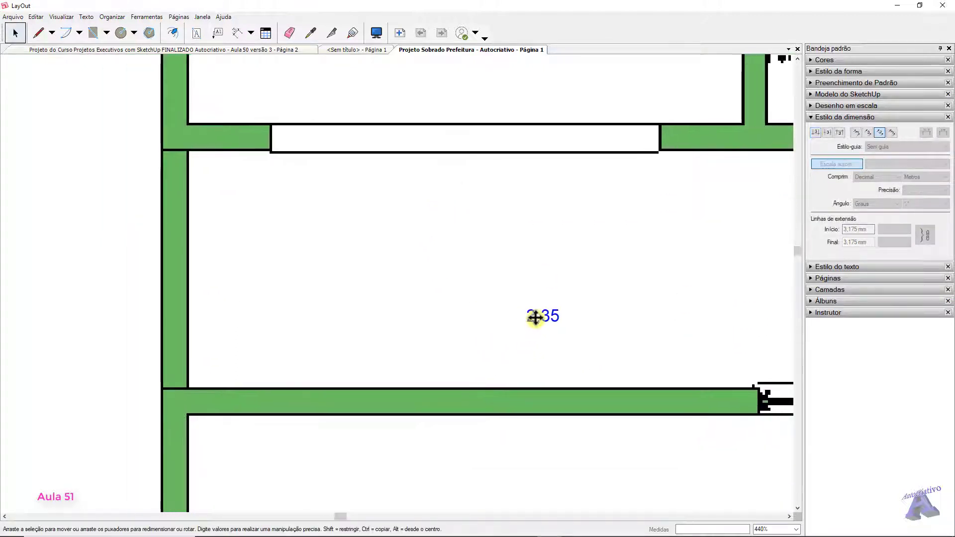
pyautogui.click(534, 318)
pyautogui.click(442, 261)
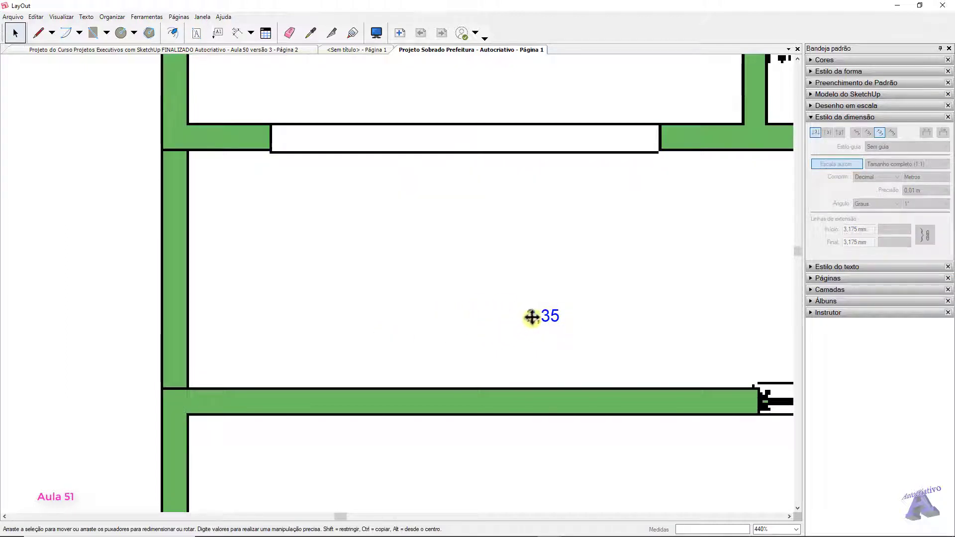
pyautogui.click(533, 316)
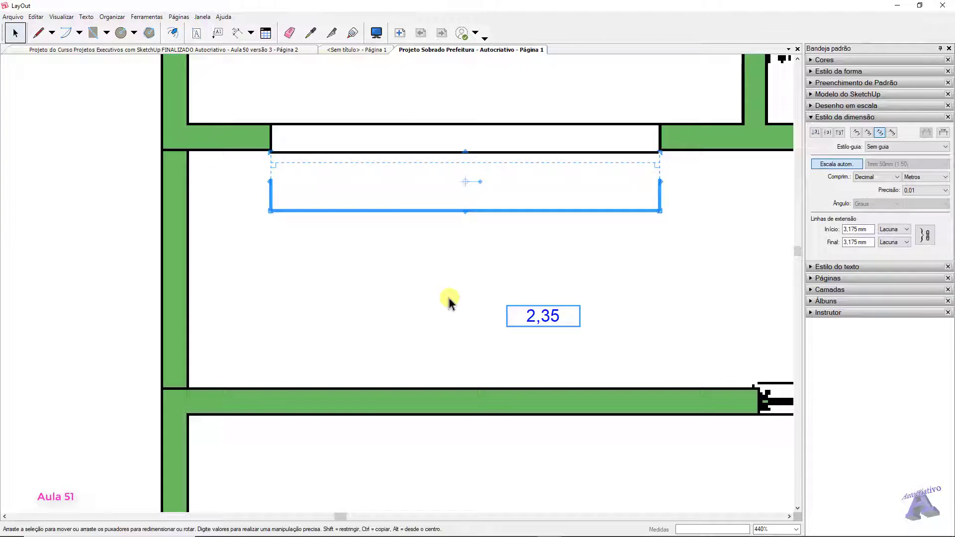
pyautogui.click(356, 49)
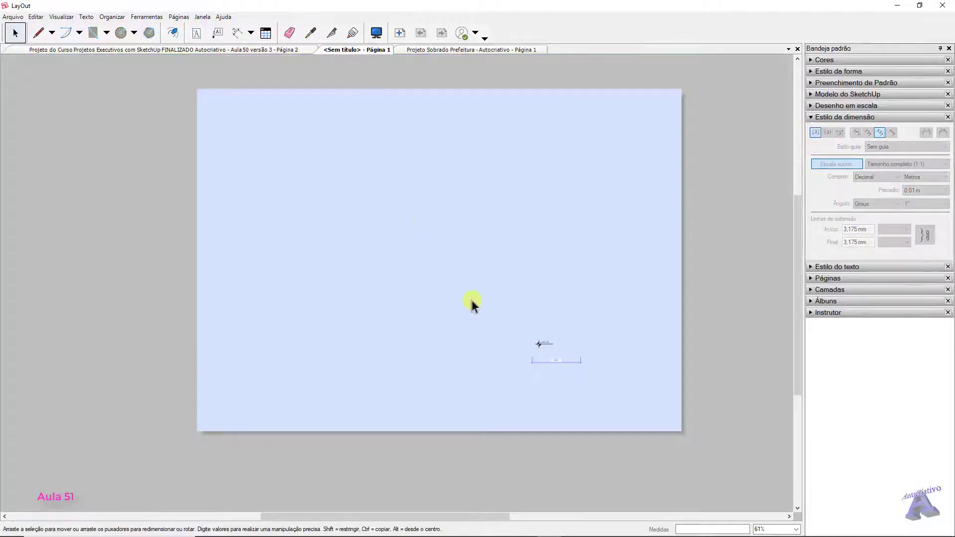
pyautogui.hotkey('ctrl', 'v')
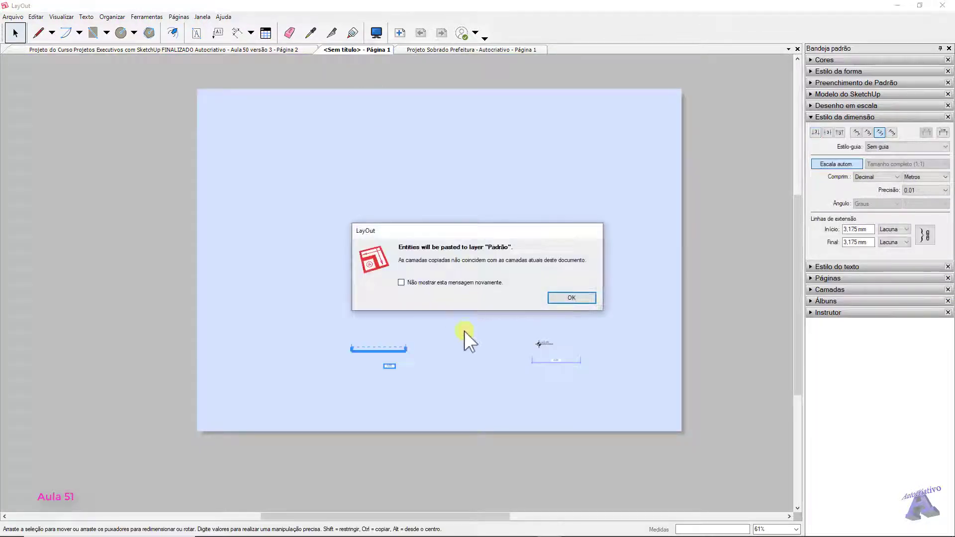
pyautogui.click(580, 304)
pyautogui.click(392, 389)
pyautogui.scroll(5, 392, 389)
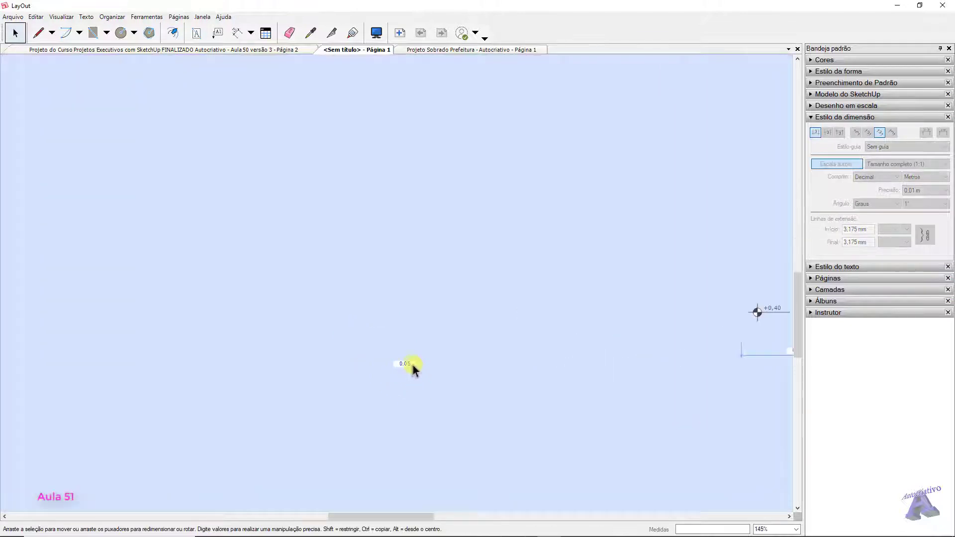
pyautogui.scroll(-5, 415, 365)
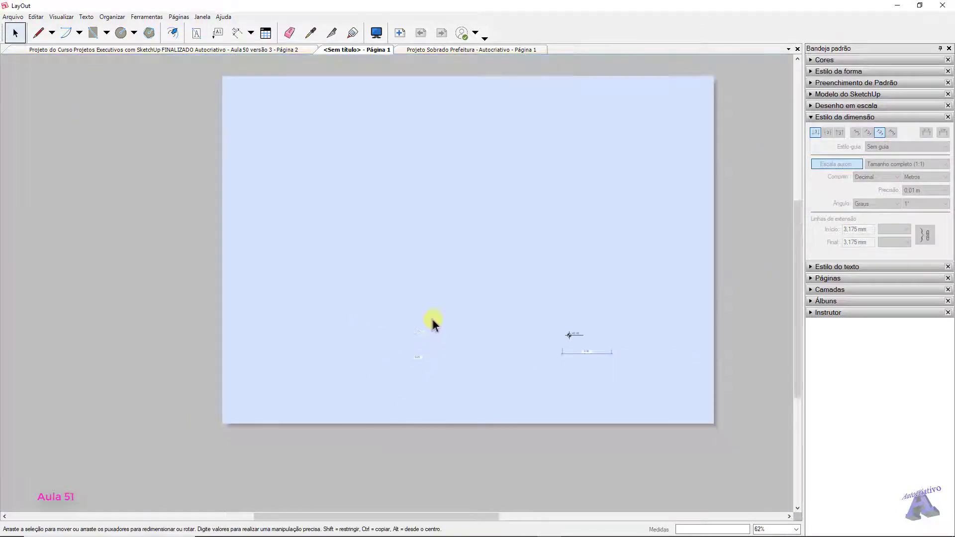
pyautogui.press('space')
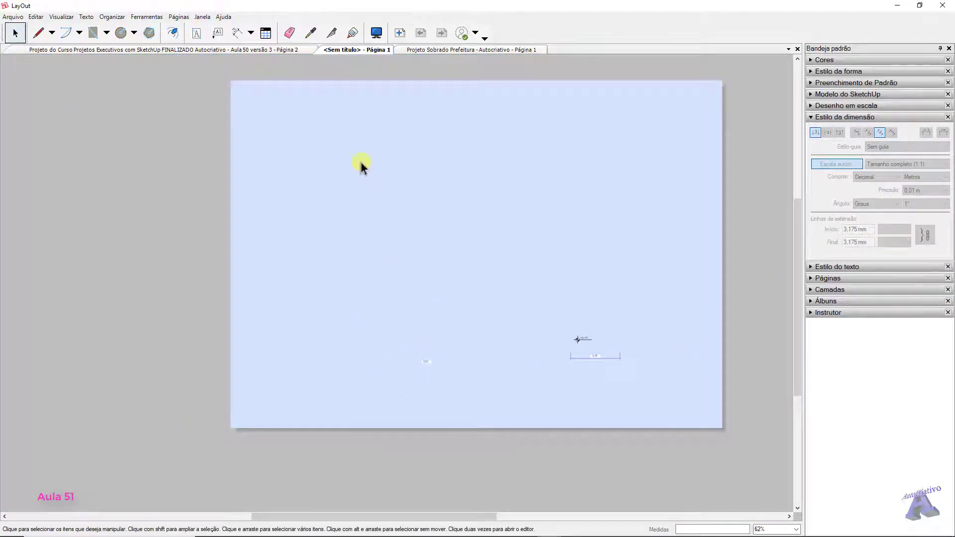
# Return to the Projeto Sobrado Prefeitura document and delete the Edícula opening's text-only dimension
pyautogui.click(449, 49)
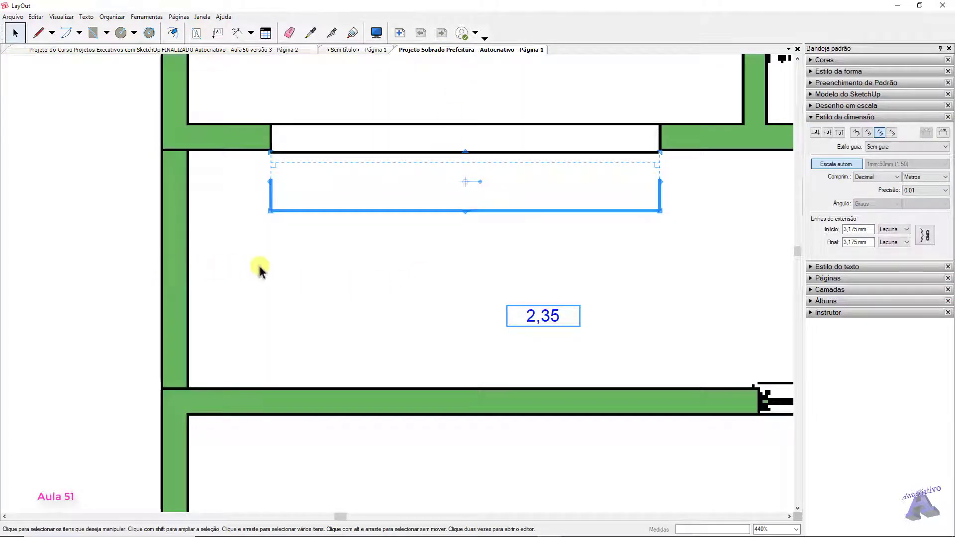
pyautogui.press('Delete')
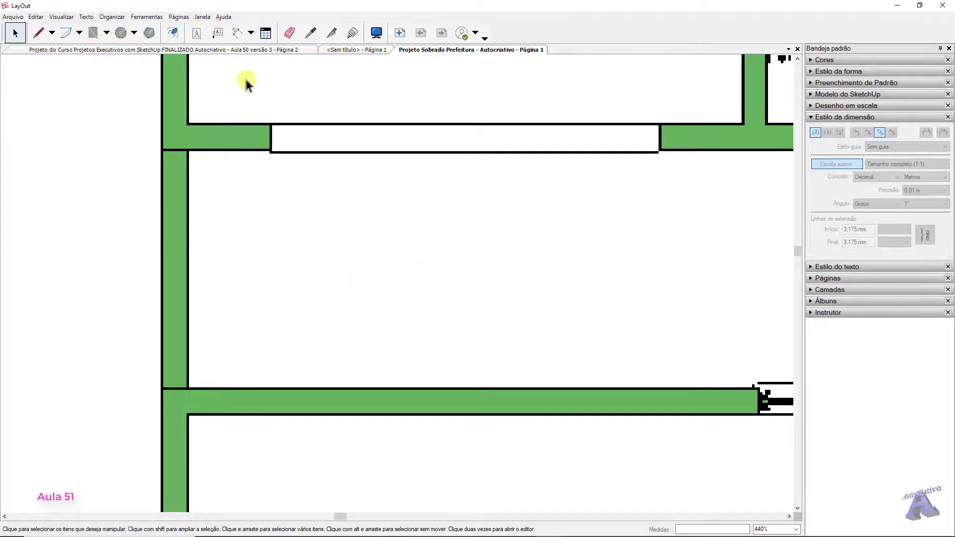
# Dimension the Edícula's inner width from the corner of the small walled shaft to the right-hand wall, placing the line below the upper wall
pyautogui.scroll(-3, 316, 145)
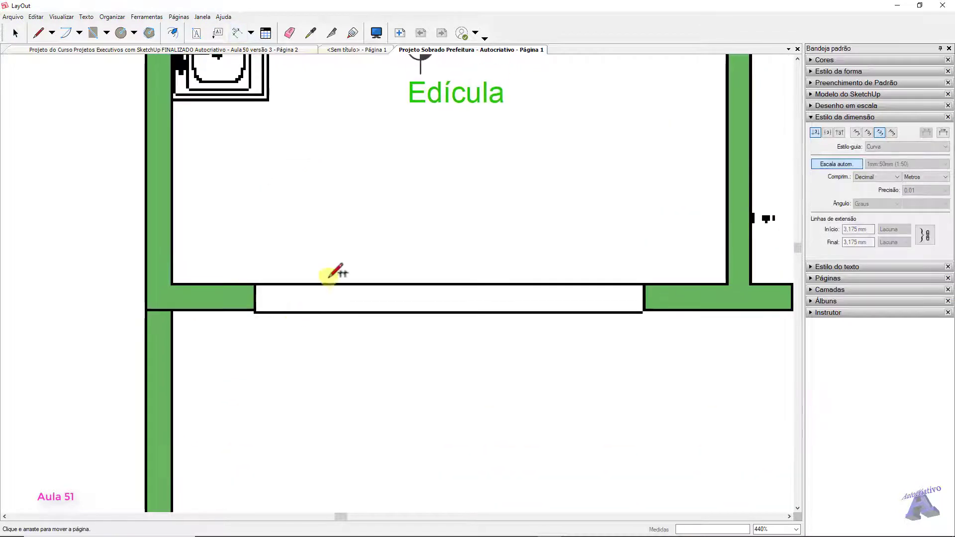
pyautogui.moveTo(362, 202); pyautogui.dragTo(347, 420, button='middle')
pyautogui.scroll(2, 359, 369)
pyautogui.moveTo(358, 369); pyautogui.dragTo(411, 379, button='middle')
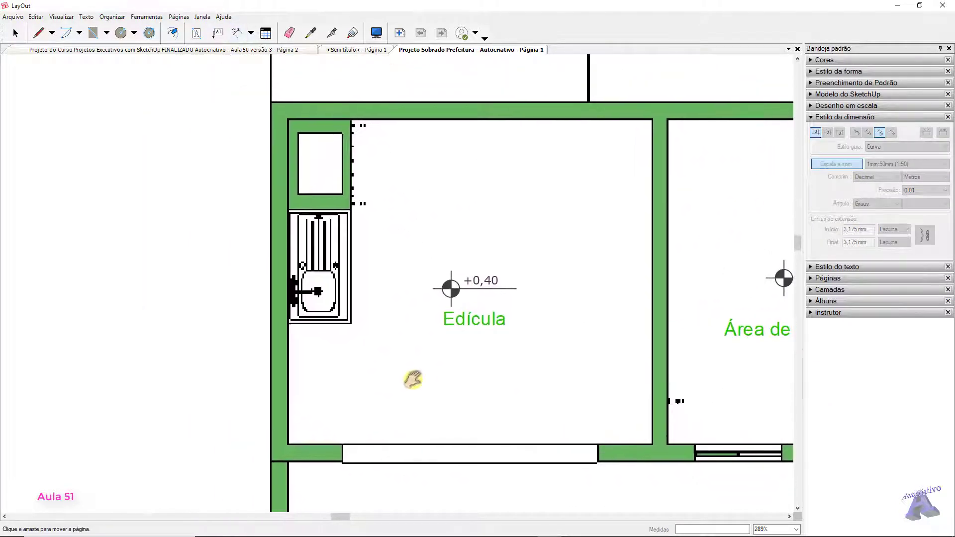
pyautogui.scroll(2, 353, 121)
pyautogui.scroll(1, 354, 119)
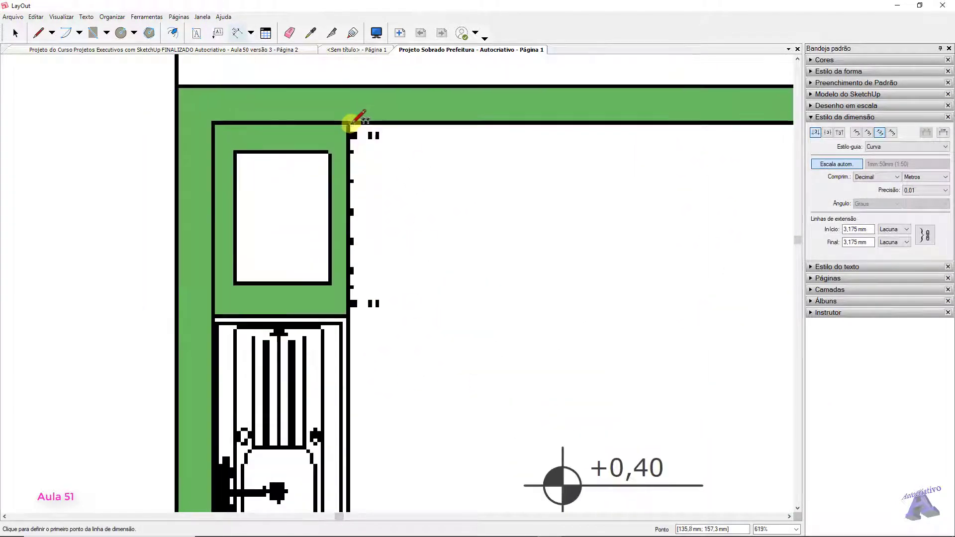
pyautogui.click(351, 121)
pyautogui.scroll(-2, 390, 143)
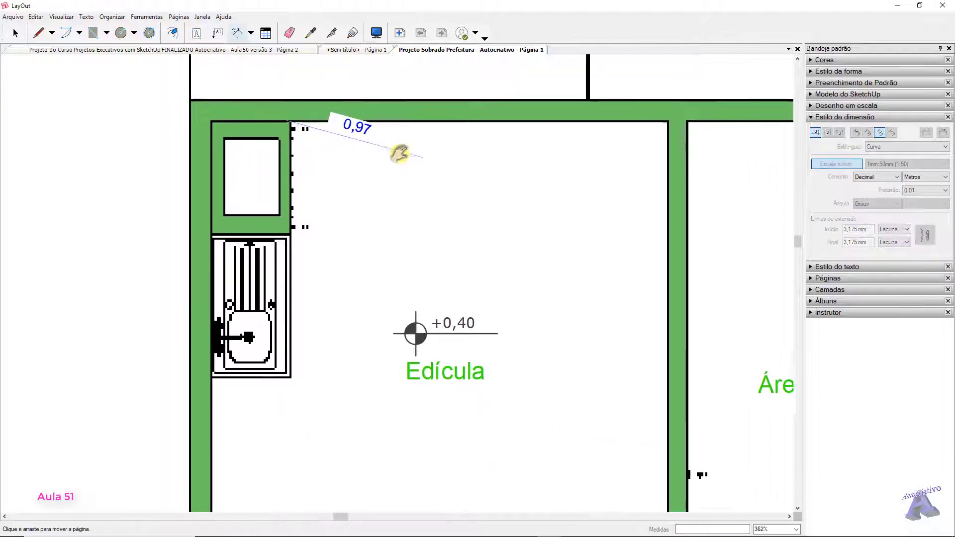
pyautogui.click(624, 118)
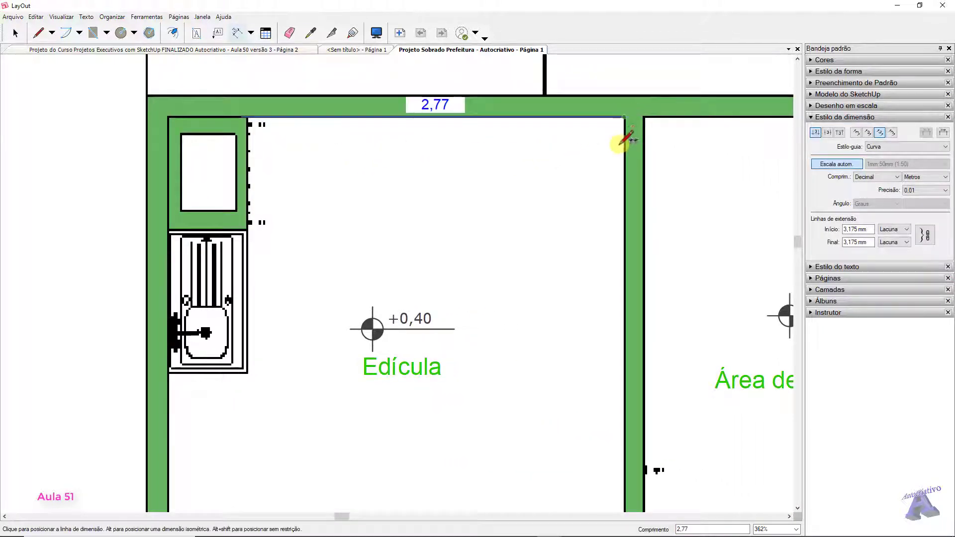
pyautogui.click(618, 172)
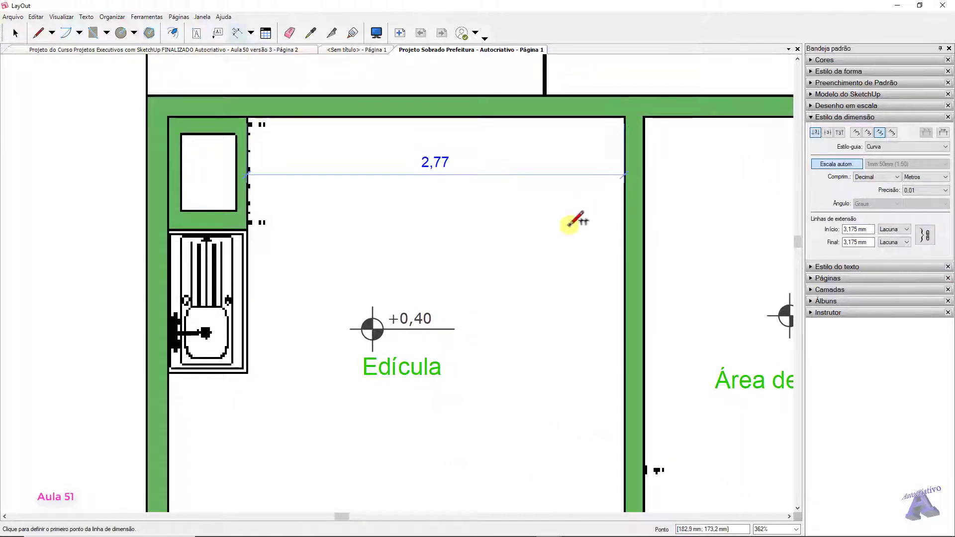
pyautogui.press('space')
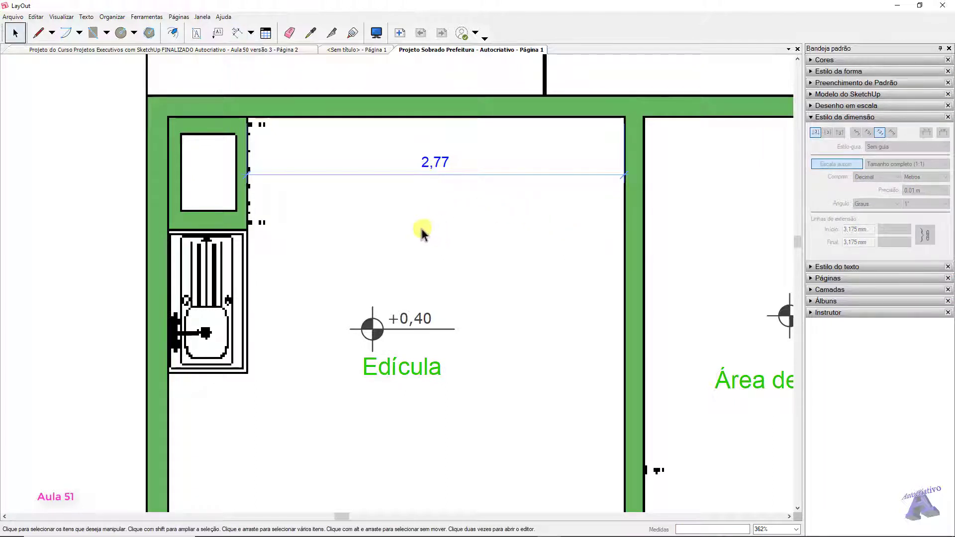
# Copy the text-only template dimension from the untitled document and paste it into the Projeto Sobrado Prefeitura sheet below the Edícula opening
pyautogui.click(356, 51)
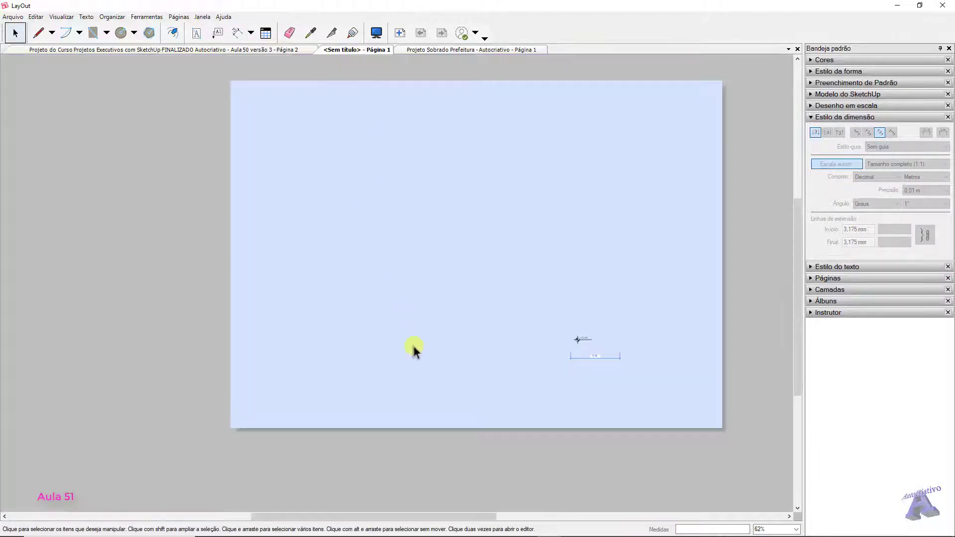
pyautogui.scroll(5, 429, 374)
pyautogui.click(423, 349)
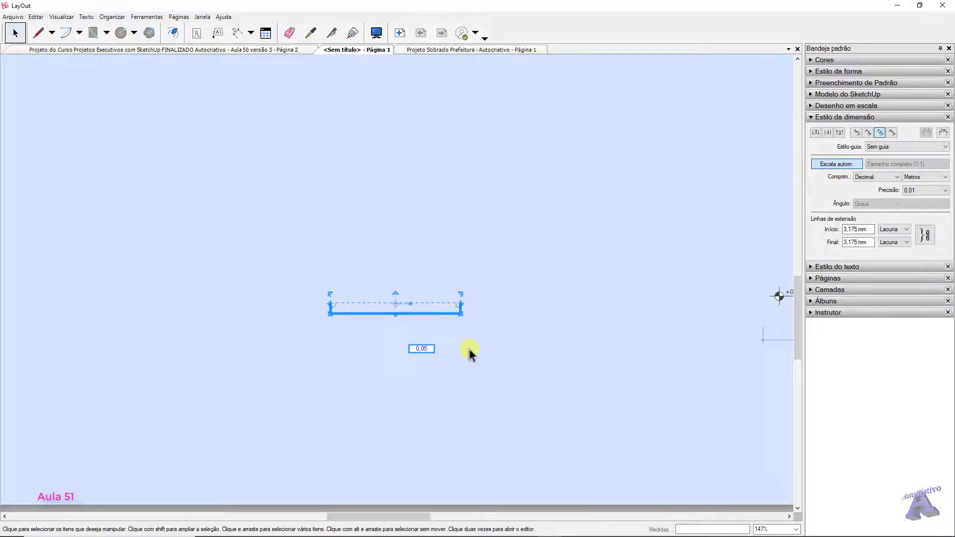
pyautogui.click(428, 51)
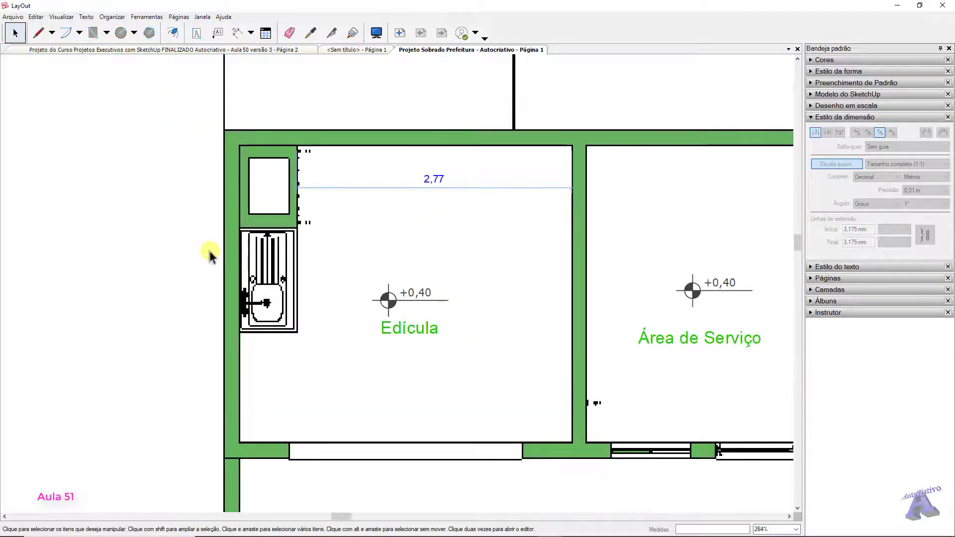
pyautogui.hotkey('ctrl', 'v')
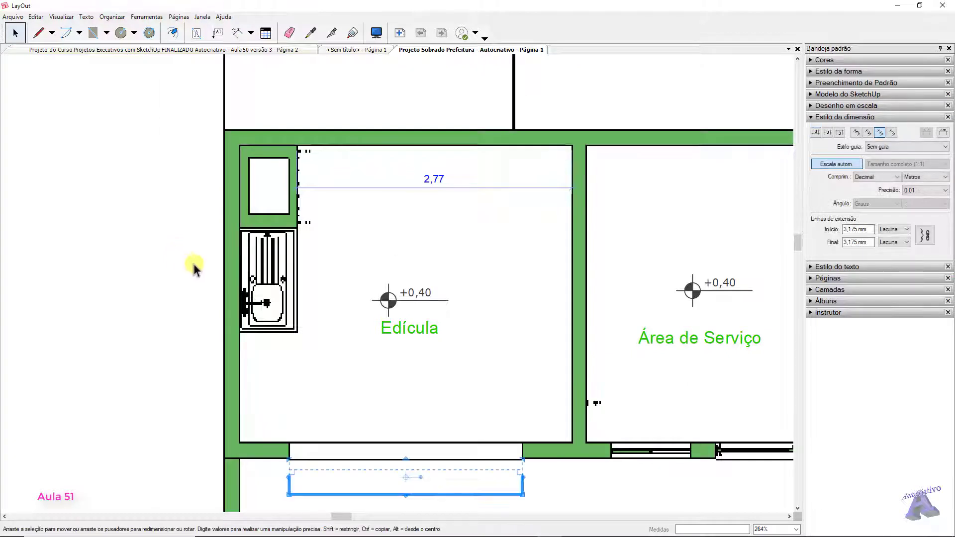
pyautogui.scroll(-2, 195, 271)
pyautogui.moveTo(194, 271); pyautogui.dragTo(212, 131, button='middle')
pyautogui.click(361, 348)
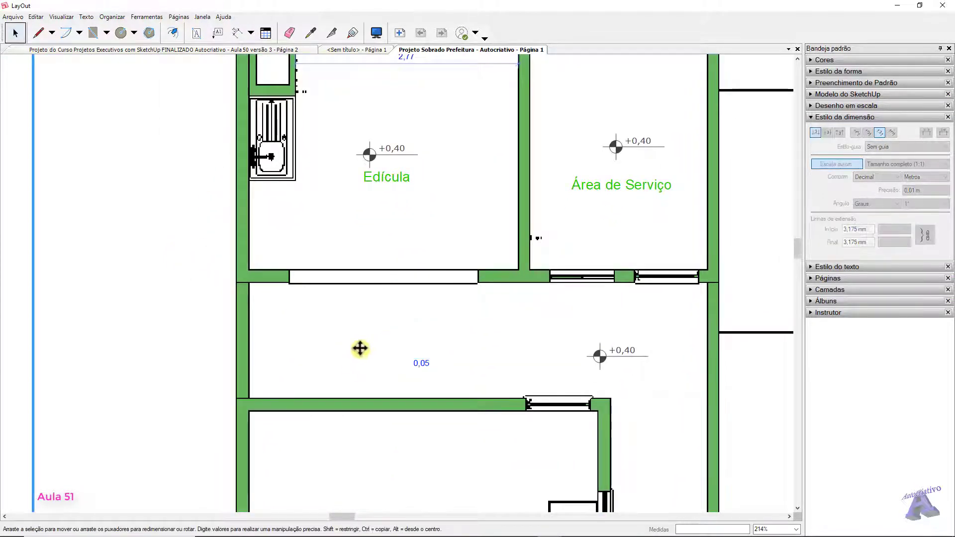
pyautogui.press('Escape')
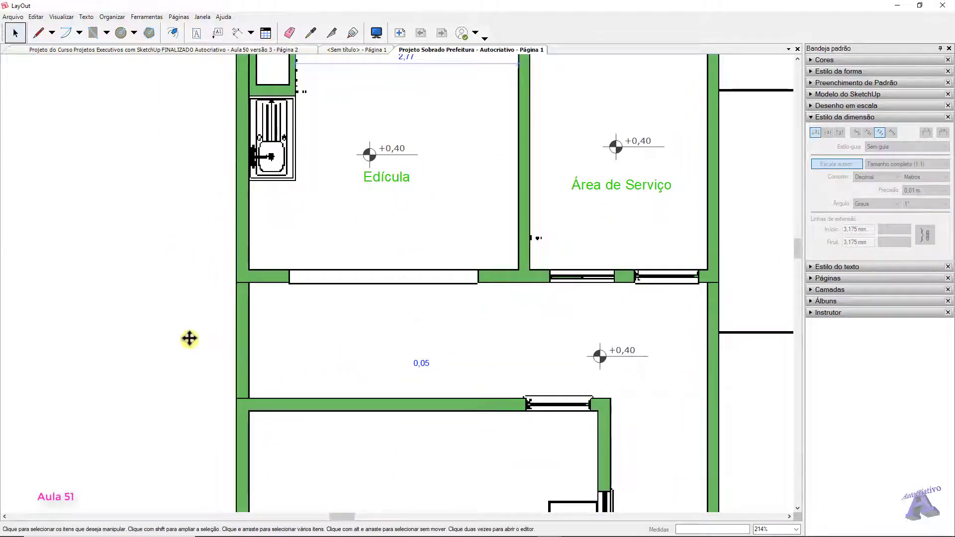
# Sample the pasted text-only template dimension's style and apply it to the Edícula's inner width dimension
pyautogui.click(430, 366)
pyautogui.moveTo(468, 164); pyautogui.dragTo(463, 253, button='middle')
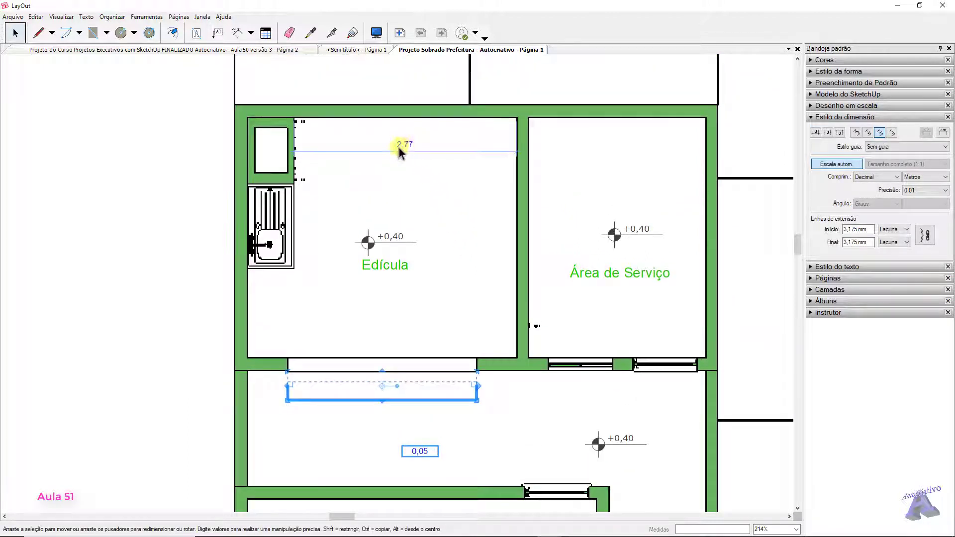
pyautogui.click(153, 303)
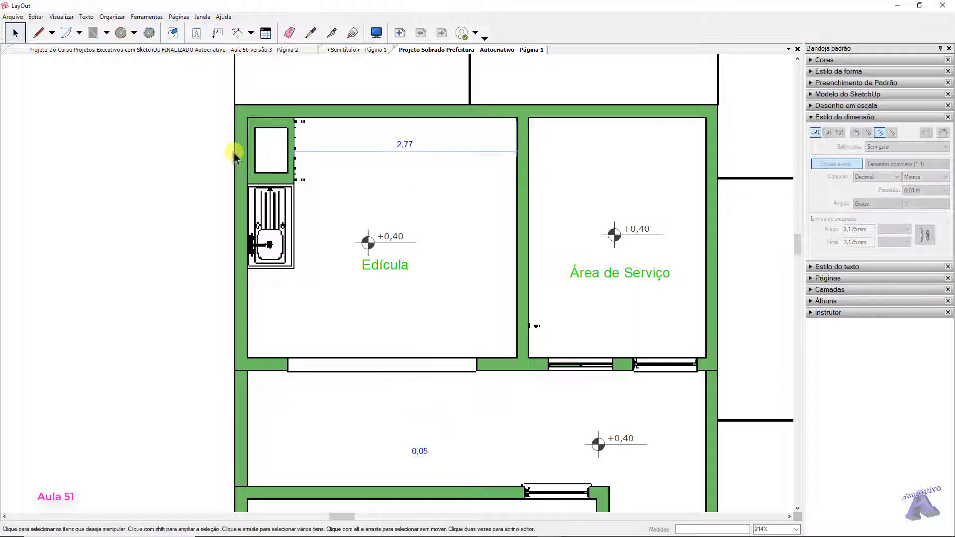
pyautogui.click(309, 33)
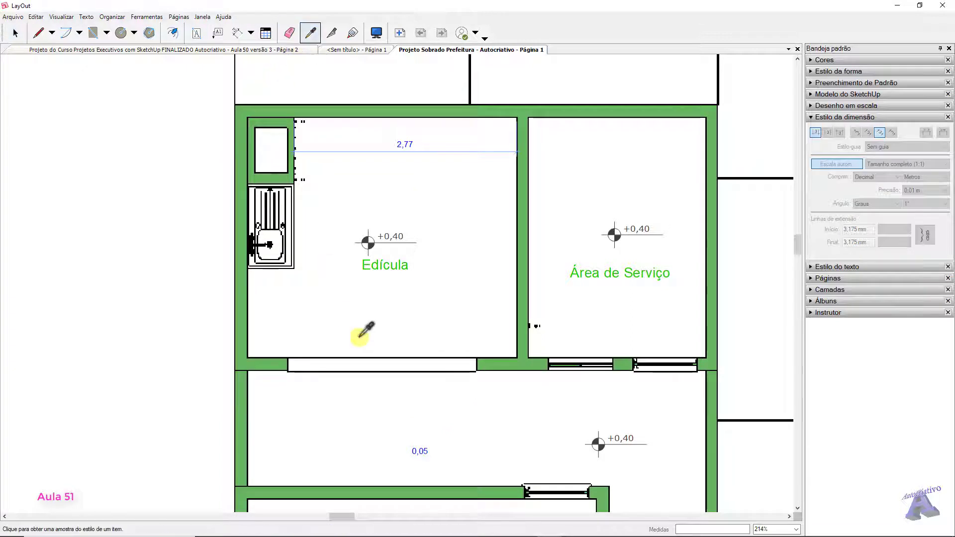
pyautogui.click(421, 451)
pyautogui.click(409, 142)
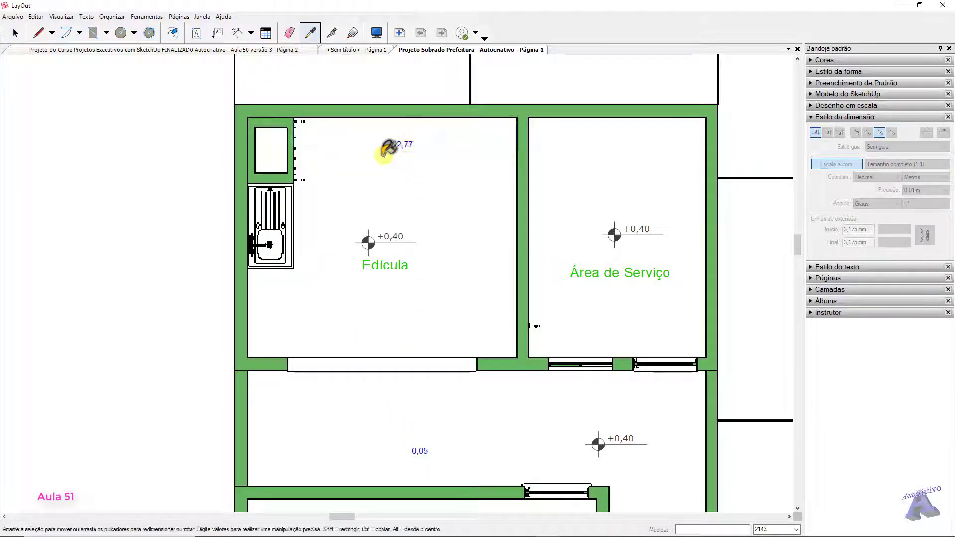
pyautogui.press('space')
# Move the Edícula's width text along the upper wall to the room's upper-right corner
pyautogui.scroll(2, 398, 154)
pyautogui.scroll(2, 398, 154)
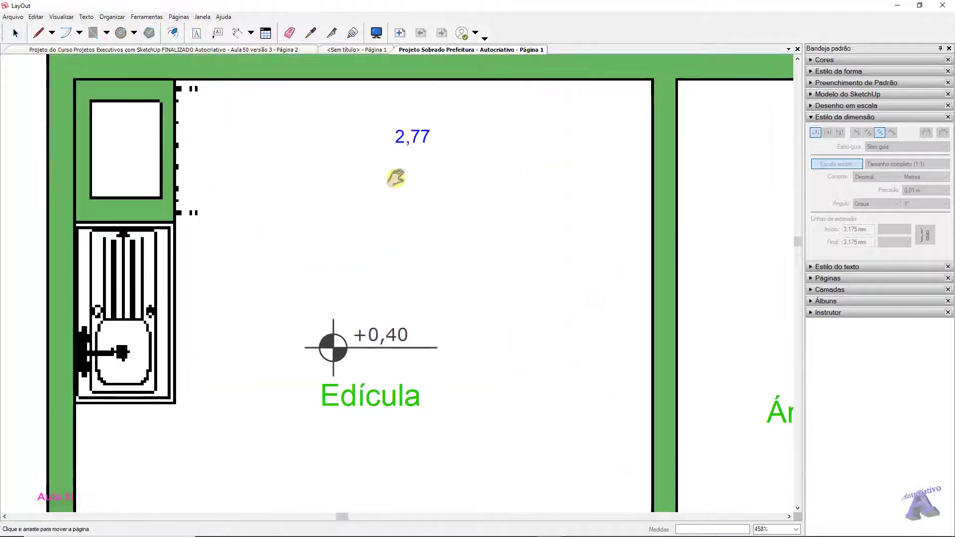
pyautogui.click(388, 218)
pyautogui.moveTo(386, 219); pyautogui.dragTo(576, 177)
pyautogui.click(550, 323)
# Dimension the Edícula's inner length along its right-hand wall, from the upper corner to the lower one, placing the text inside the room
pyautogui.scroll(-4, 550, 324)
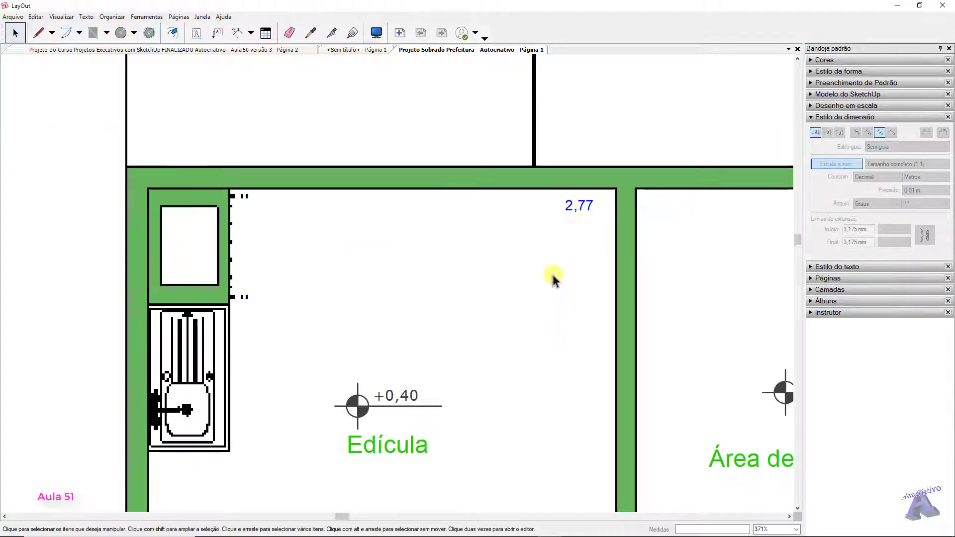
pyautogui.moveTo(542, 277); pyautogui.dragTo(535, 234, button='middle')
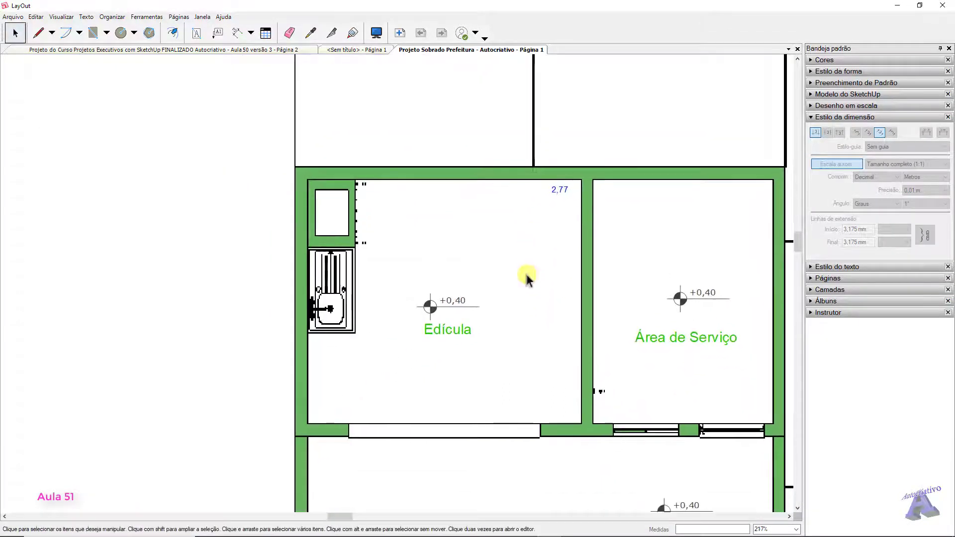
pyautogui.click(236, 33)
pyautogui.click(580, 174)
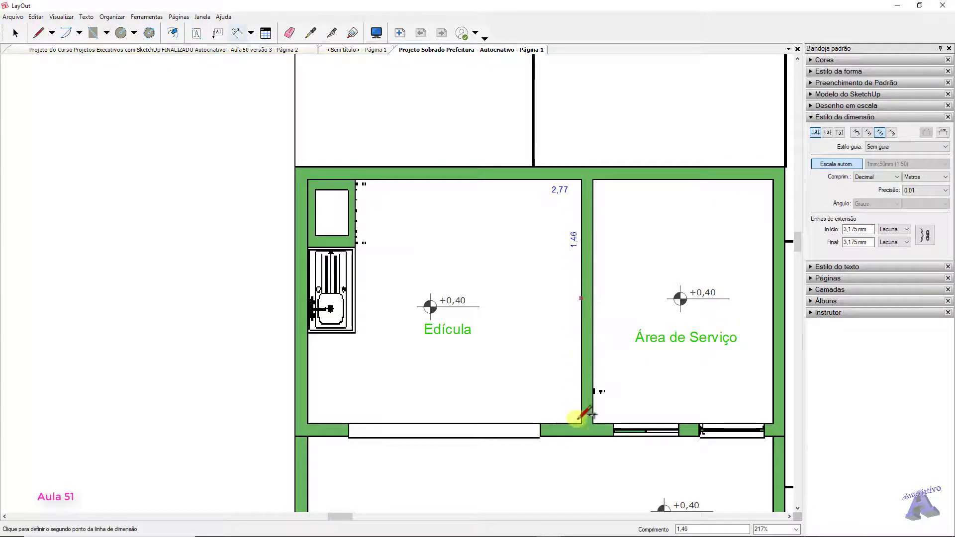
pyautogui.scroll(1, 581, 422)
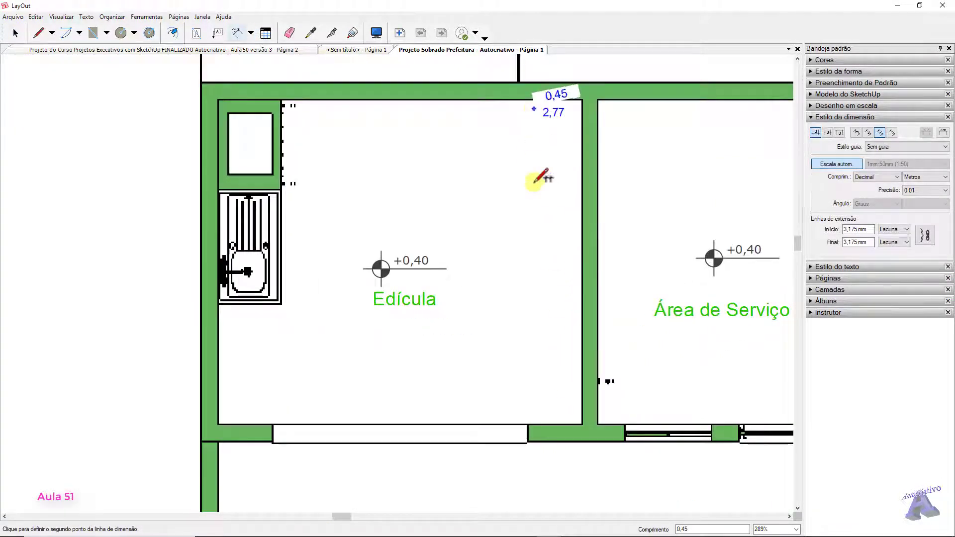
pyautogui.moveTo(535, 195); pyautogui.dragTo(515, 140, button='middle')
pyautogui.scroll(1, 562, 353)
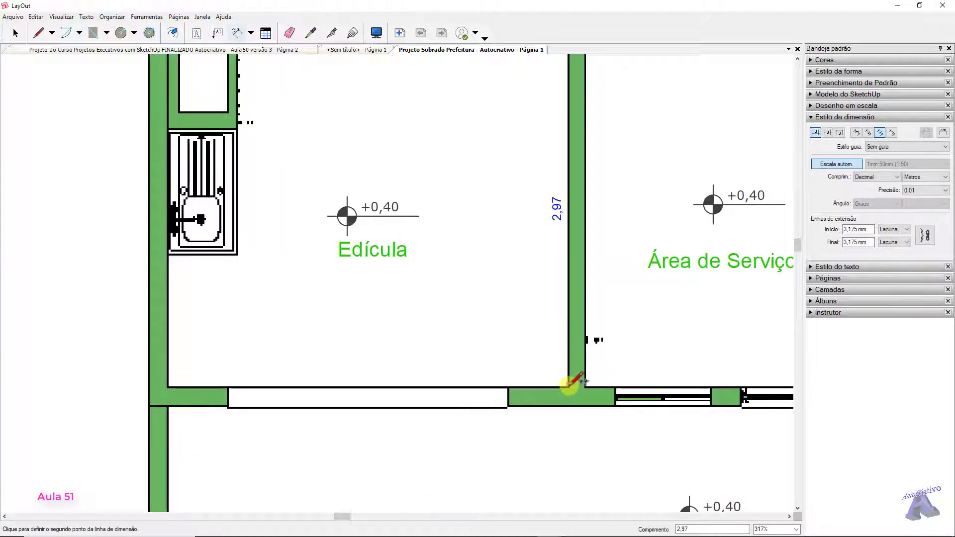
pyautogui.click(567, 384)
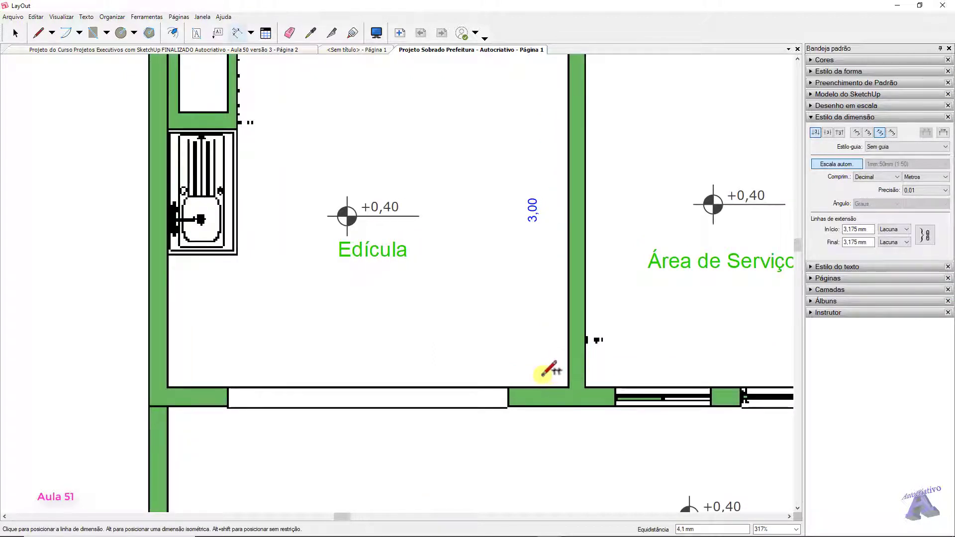
pyautogui.click(538, 374)
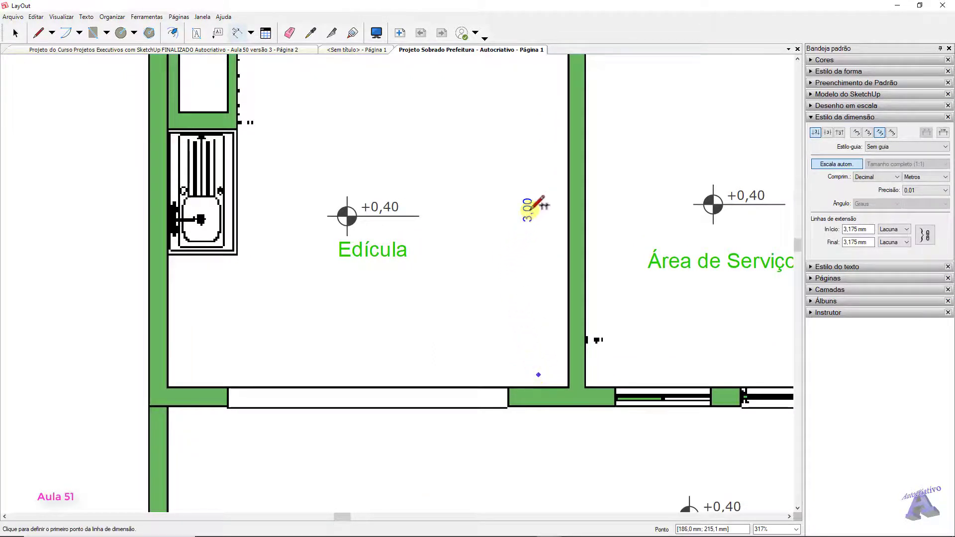
# Move the Edícula's vertical dimension text down beside the right-hand wall, close to the room's lower-right corner
pyautogui.press('space')
pyautogui.click(529, 211)
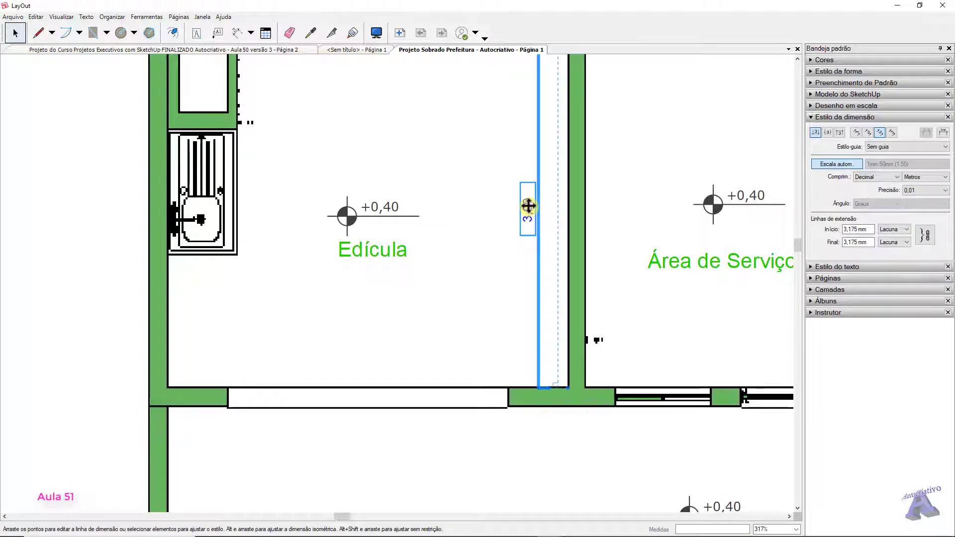
pyautogui.moveTo(527, 208); pyautogui.dragTo(555, 353)
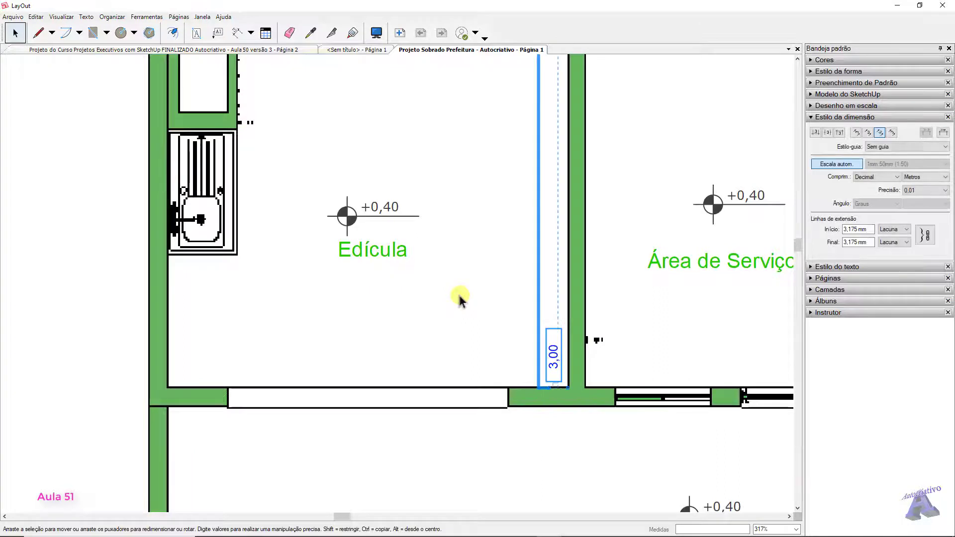
pyautogui.scroll(-3, 458, 293)
pyautogui.click(444, 191)
pyautogui.scroll(-2, 533, 179)
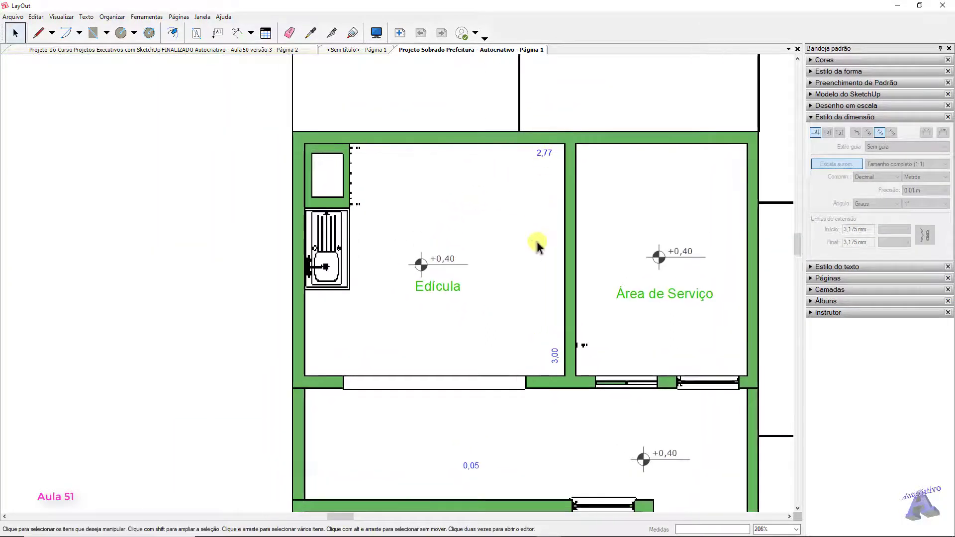
# Delete the Edícula's vertical and horizontal dimensions and the pasted template dimension below its opening
pyautogui.scroll(-2, 536, 269)
pyautogui.moveTo(533, 269); pyautogui.dragTo(478, 254, button='middle')
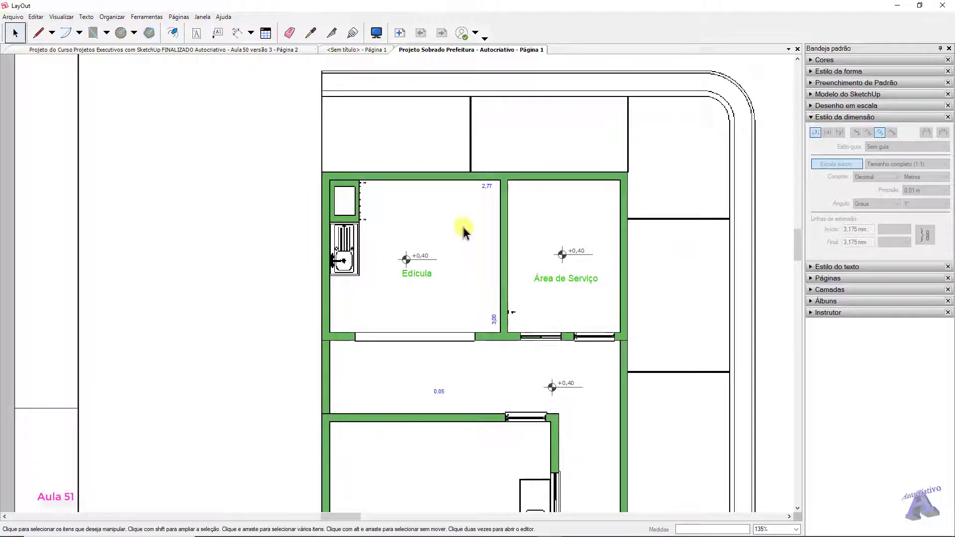
pyautogui.click(488, 191)
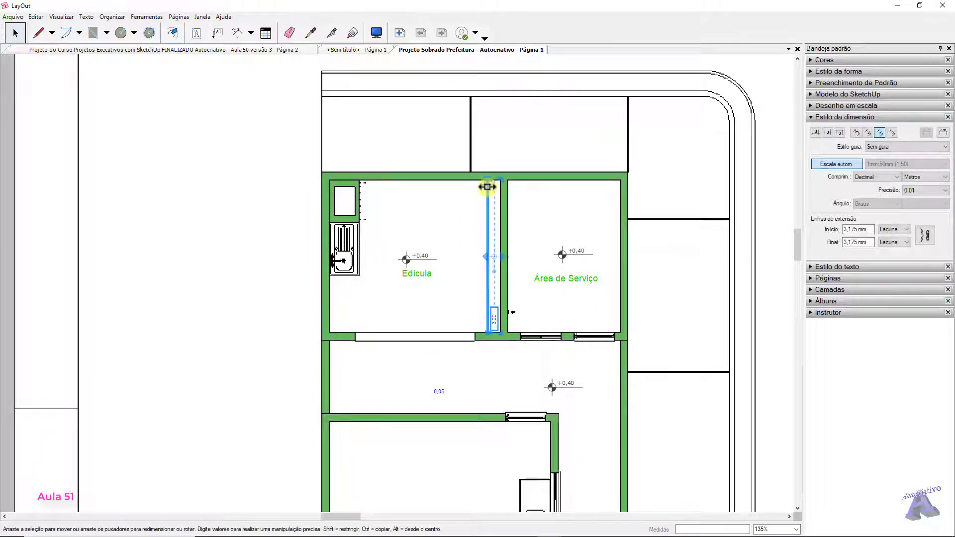
pyautogui.press('Delete')
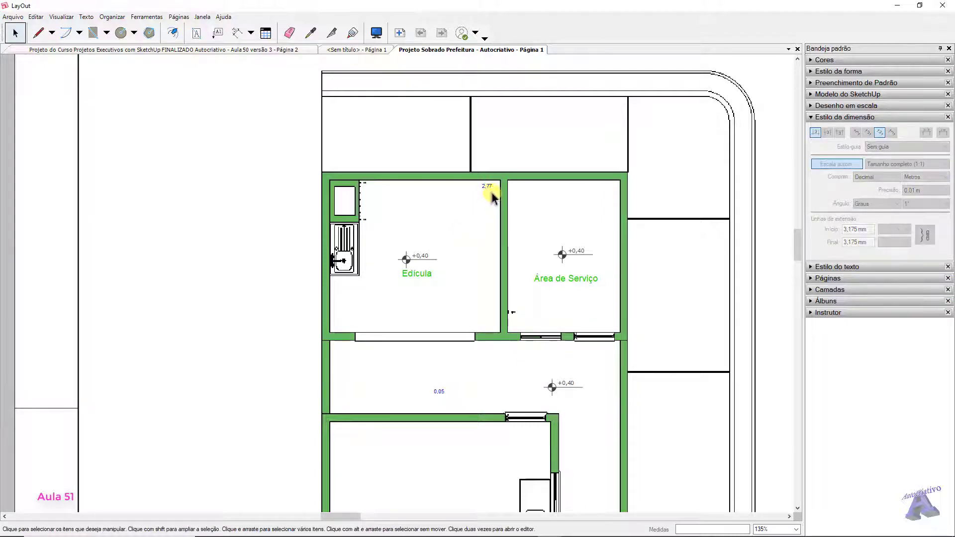
pyautogui.click(488, 186)
pyautogui.press('Delete')
pyautogui.click(441, 391)
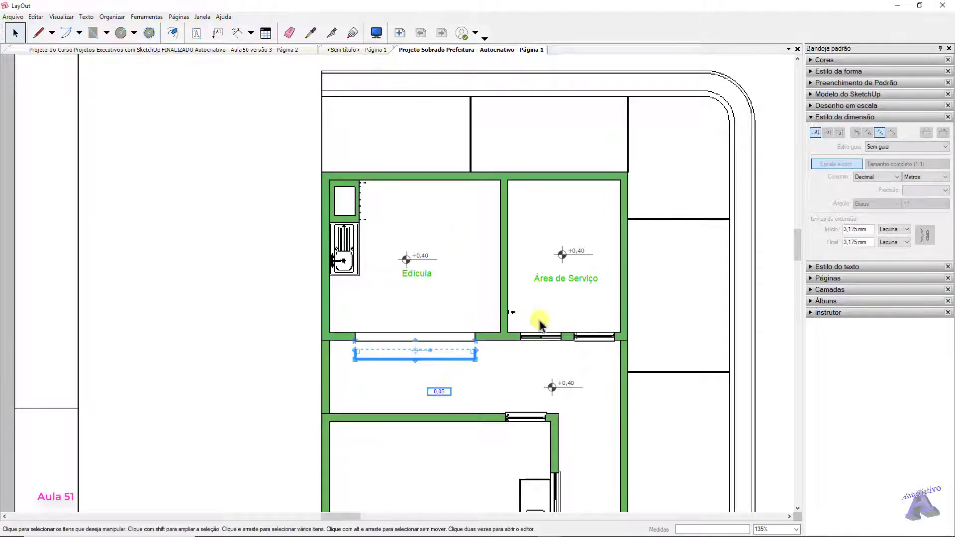
pyautogui.press('Delete')
# Bring up the end of the layer list and select the upper-floor plan viewport to check its layer
pyautogui.scroll(-6, 561, 306)
pyautogui.moveTo(616, 348); pyautogui.dragTo(492, 216, button='middle')
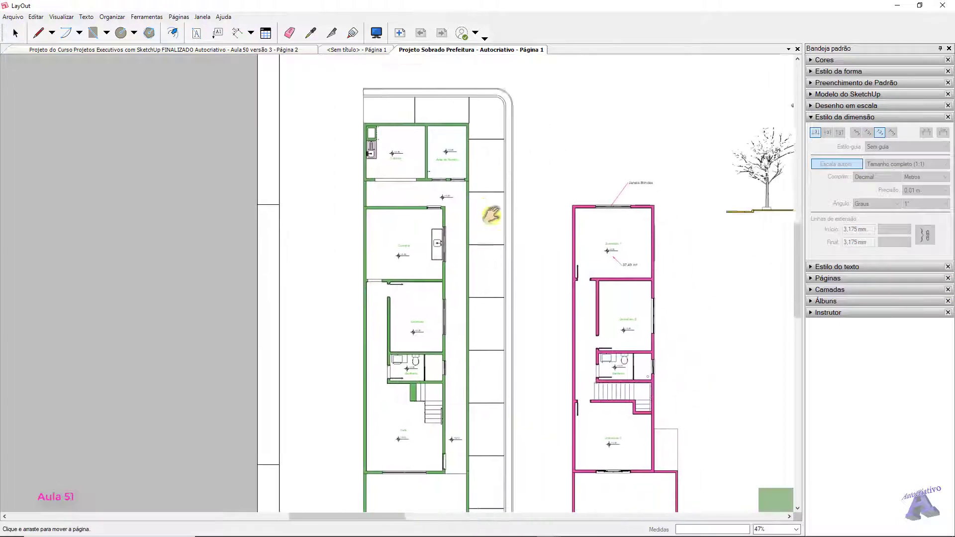
pyautogui.moveTo(628, 253); pyautogui.dragTo(576, 256, button='middle')
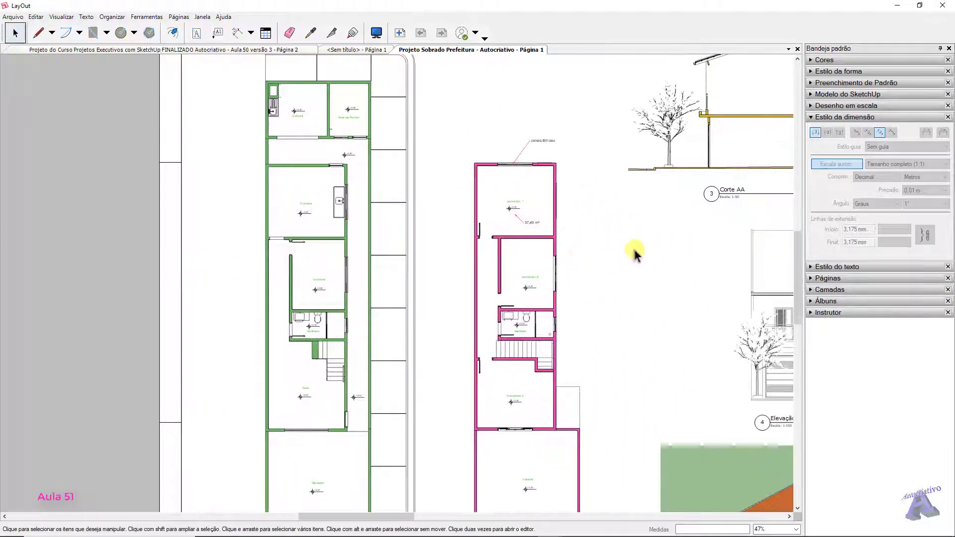
pyautogui.click(810, 118)
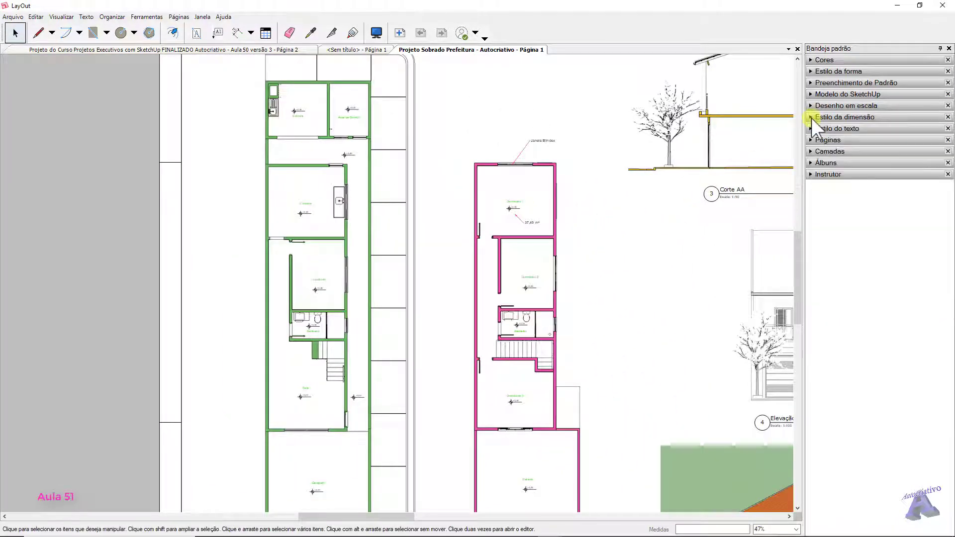
pyautogui.click(811, 151)
pyautogui.scroll(-15, 816, 318)
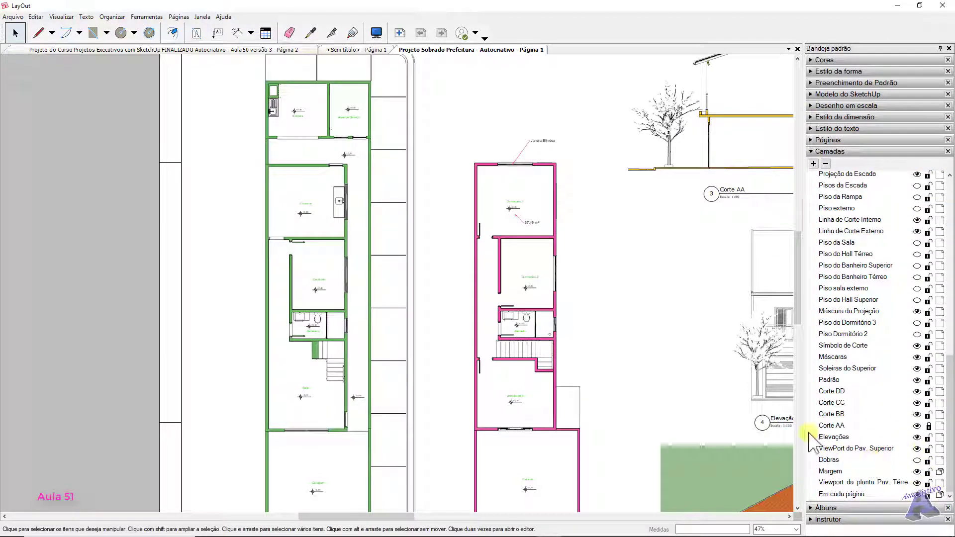
pyautogui.click(521, 364)
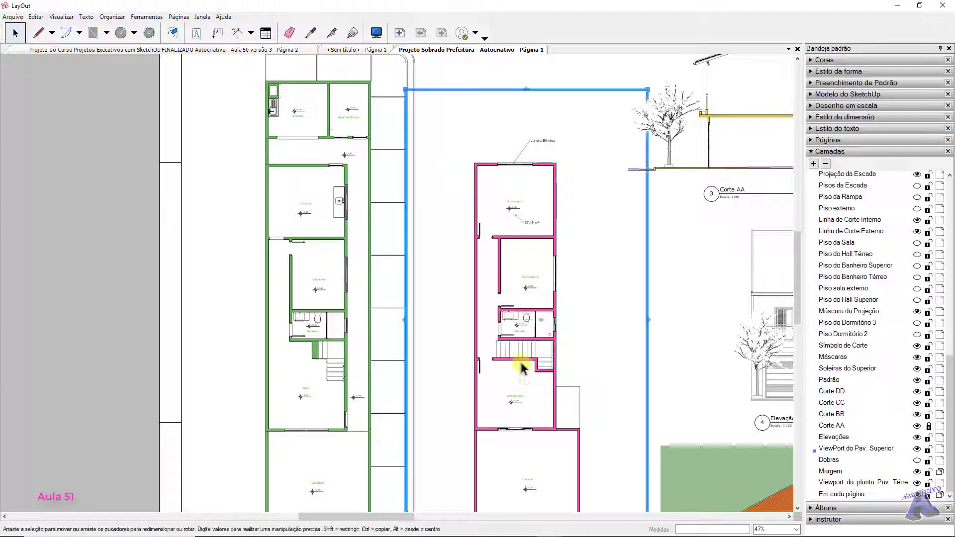
# Set the scale of the ground-floor plan viewport, Planta Baixa do Pav. Terreo, to 1mm:100mm (1:100)
pyautogui.click(811, 94)
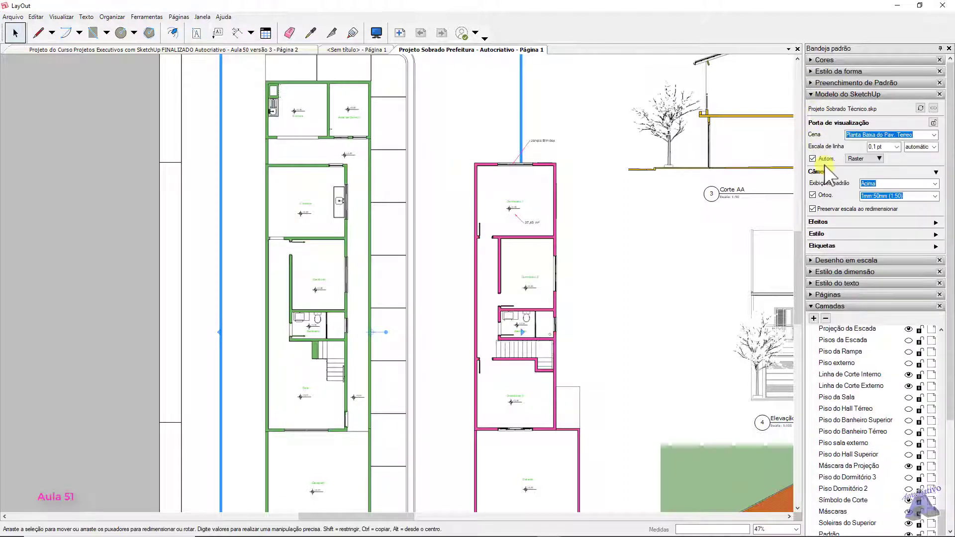
pyautogui.click(935, 196)
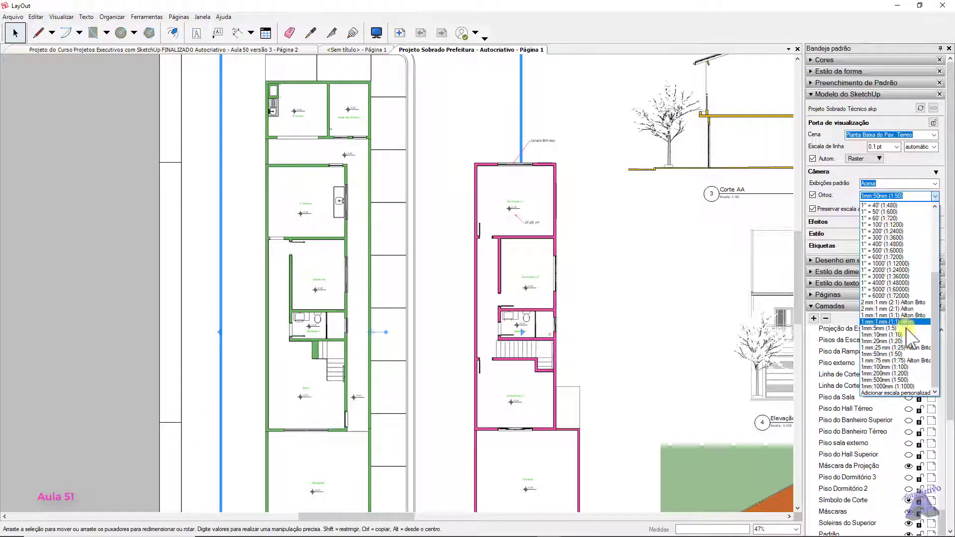
pyautogui.click(623, 350)
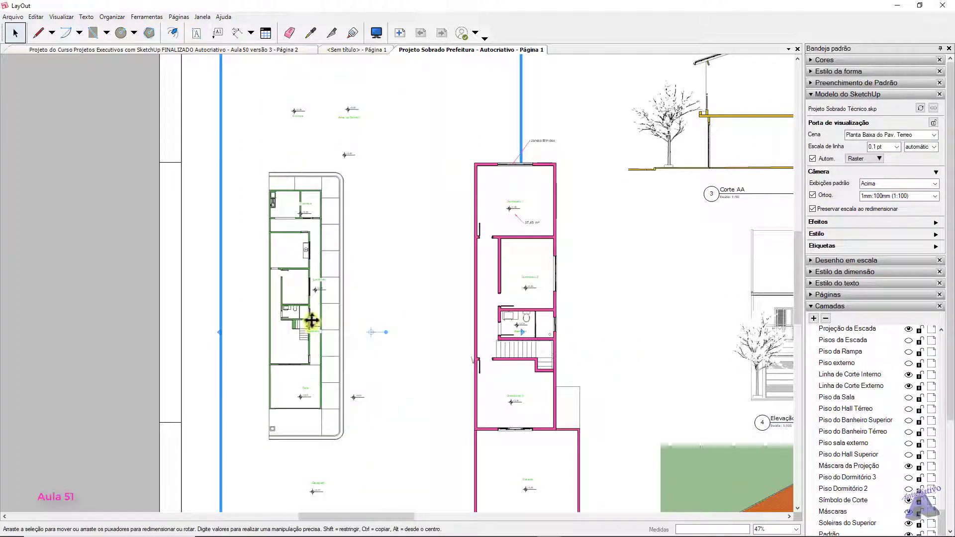
pyautogui.click(133, 267)
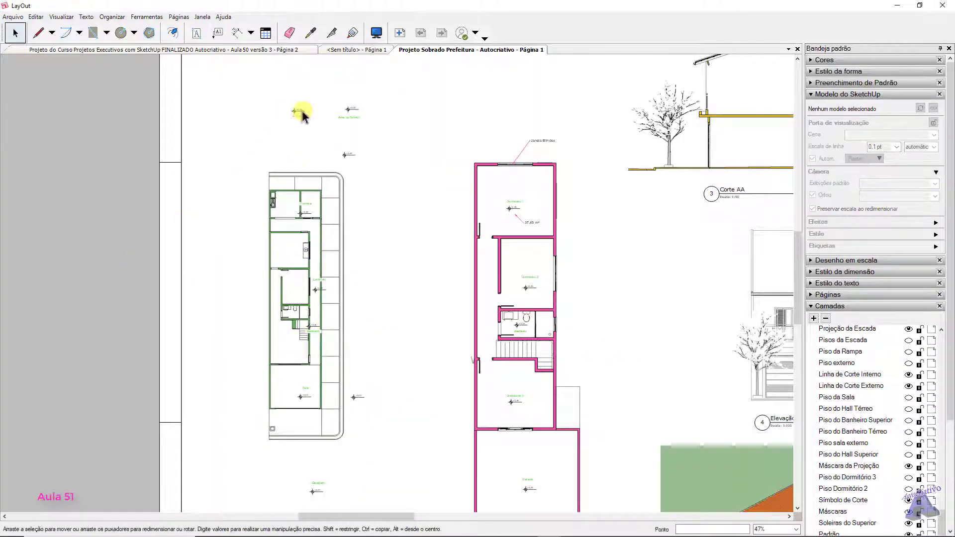
# Delete the Edícula and Área de Serviço labels and the three level markers left above the rescaled ground-floor plan
pyautogui.scroll(6, 304, 117)
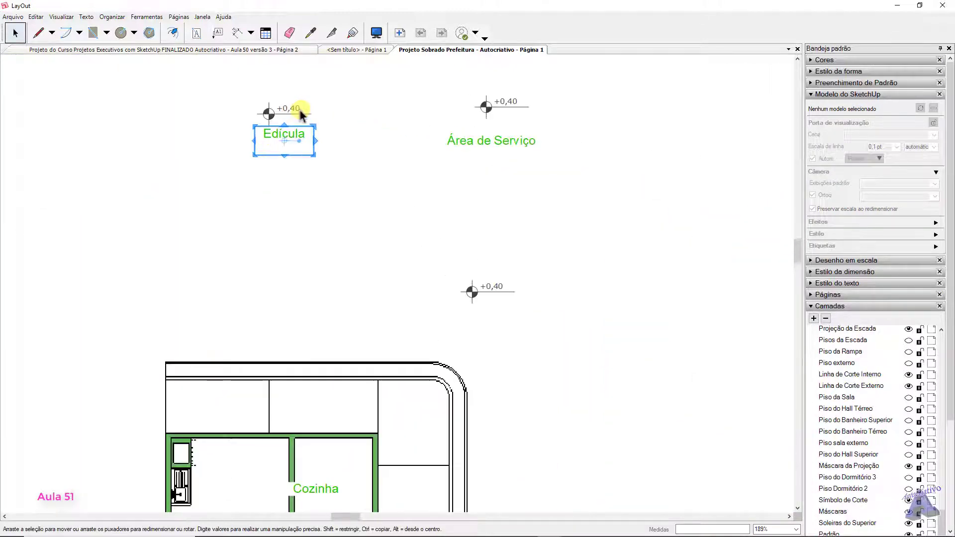
pyautogui.scroll(-4, 283, 219)
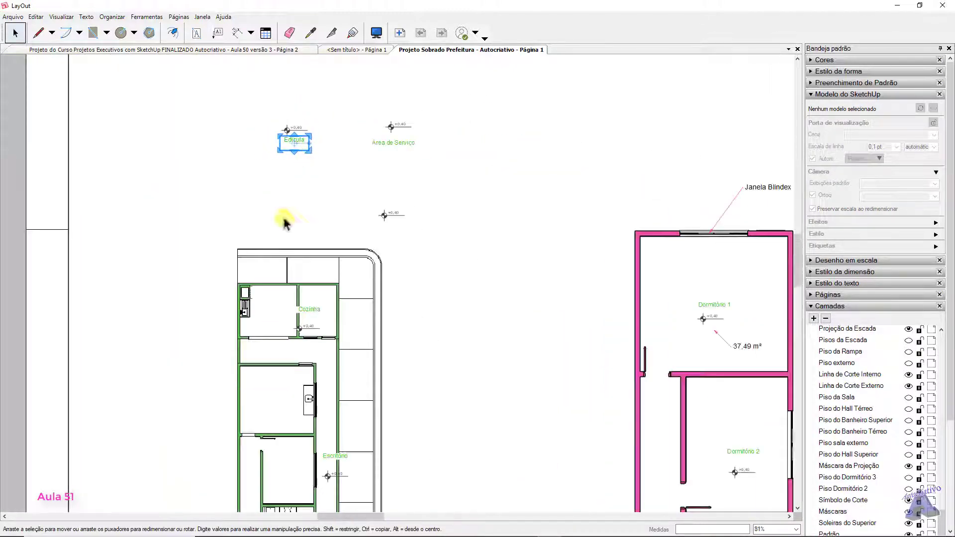
pyautogui.moveTo(481, 286); pyautogui.dragTo(559, 332, button='middle')
pyautogui.scroll(-1, 519, 203)
pyautogui.scroll(1, 519, 205)
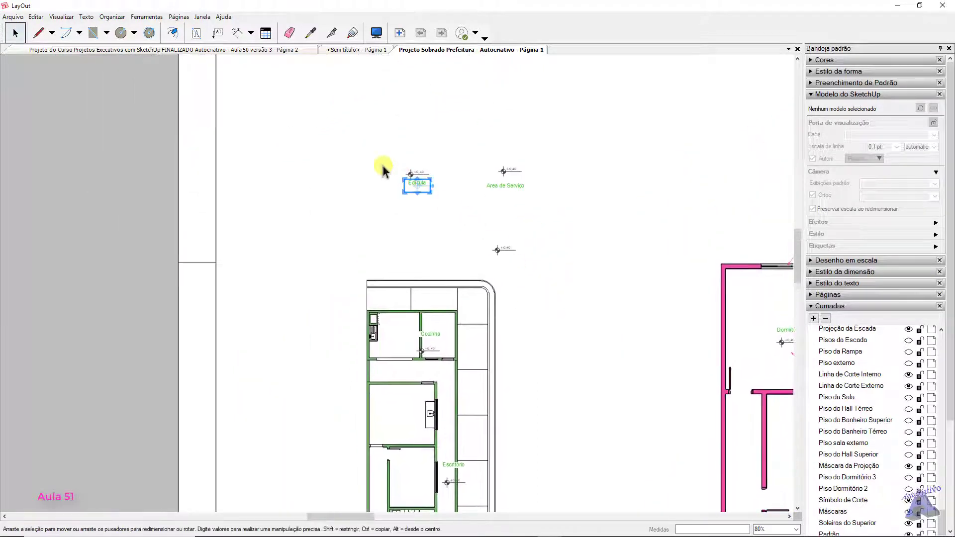
pyautogui.moveTo(368, 141); pyautogui.dragTo(555, 260)
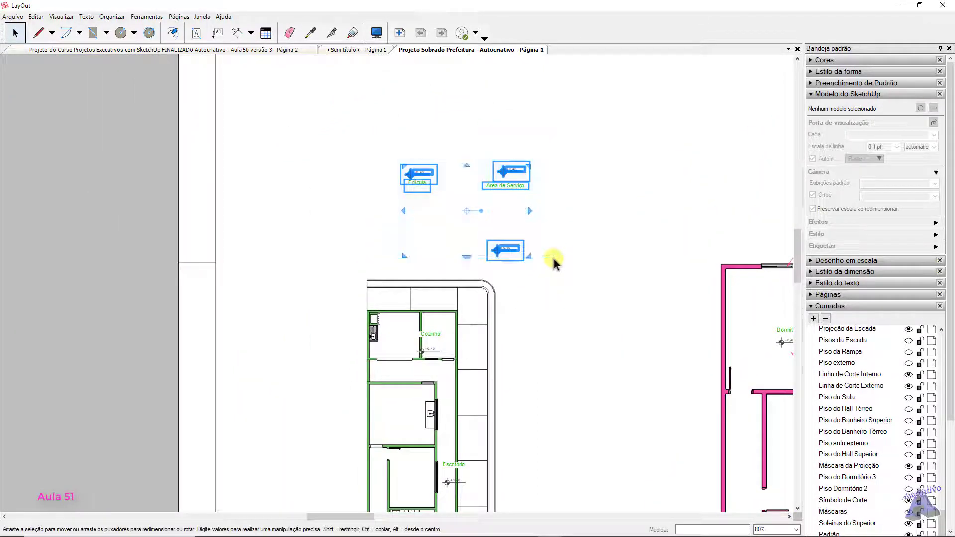
pyautogui.press('Delete')
# Delete the stray level marker beside the lower end of the ground-floor plan and the marker below the Sala label
pyautogui.moveTo(555, 322); pyautogui.dragTo(564, 130, button='middle')
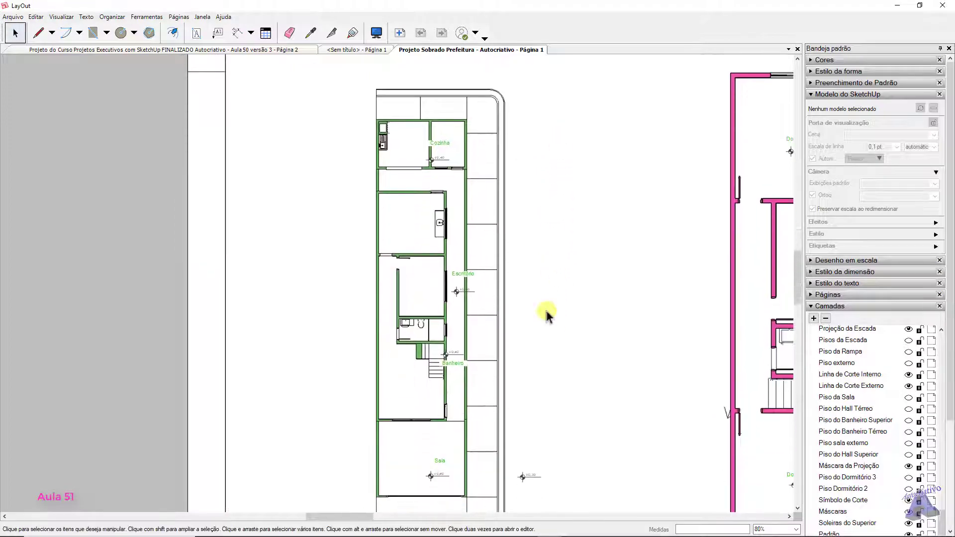
pyautogui.moveTo(545, 307); pyautogui.dragTo(562, 154, button='middle')
pyautogui.click(538, 339)
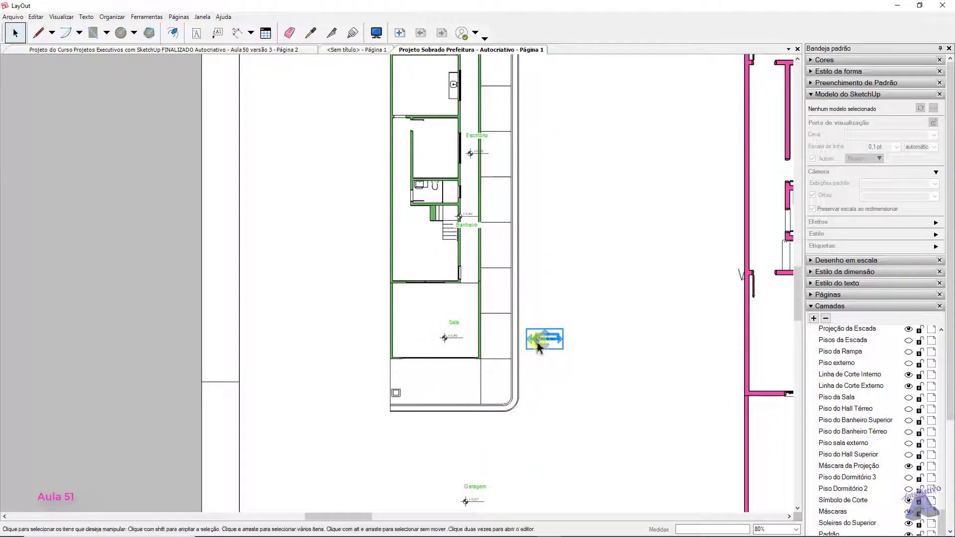
pyautogui.press('Delete')
pyautogui.click(448, 339)
pyautogui.press('Delete')
pyautogui.moveTo(551, 337); pyautogui.dragTo(549, 239, button='middle')
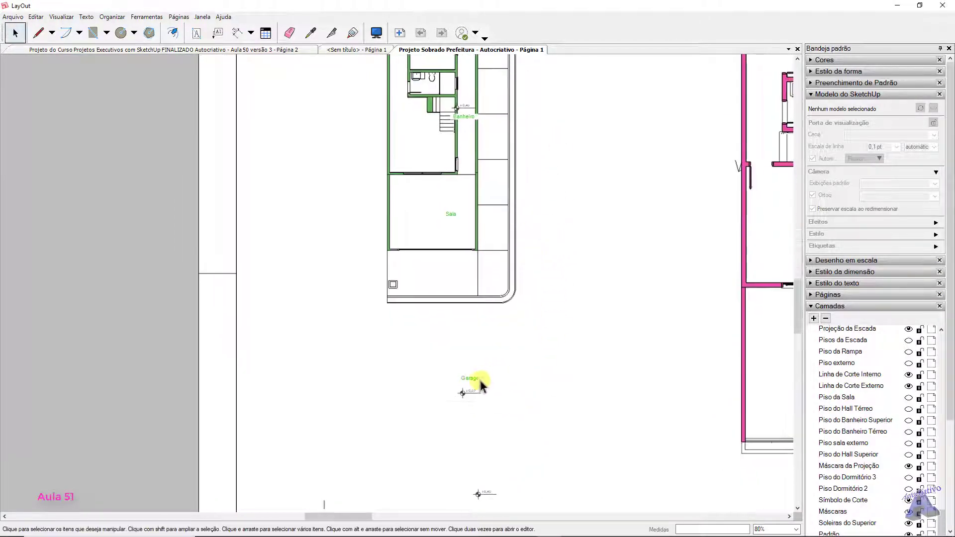
# Delete the garage label and the two level markers left below the rescaled ground-floor plan
pyautogui.click(478, 378)
pyautogui.press('Delete')
pyautogui.moveTo(480, 395); pyautogui.dragTo(467, 282, button='middle')
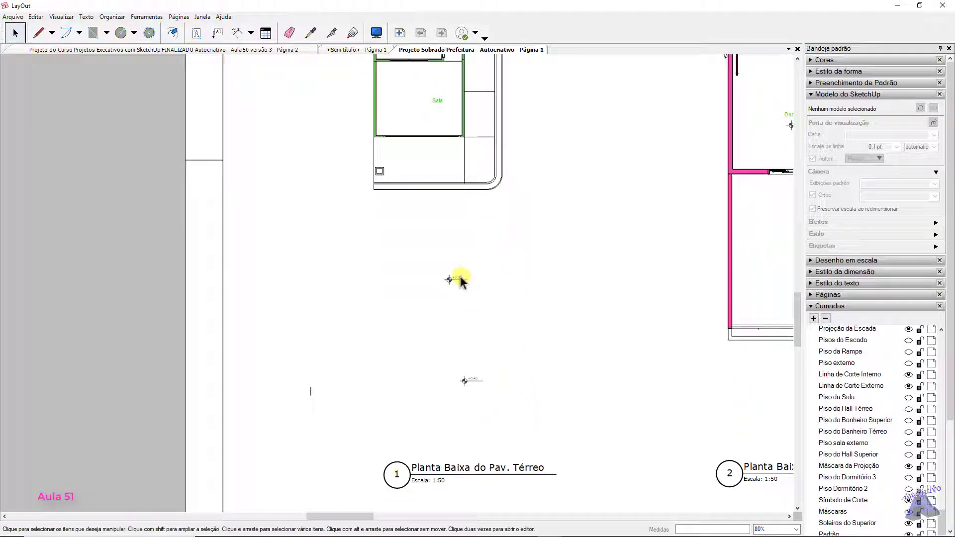
pyautogui.click(457, 279)
pyautogui.press('Delete')
pyautogui.click(469, 378)
pyautogui.press('Delete')
# Move the Planta Baixa do Pav. Térreo title with its number and scale text up to just below the ground-floor plan
pyautogui.moveTo(514, 385); pyautogui.dragTo(501, 268, button='middle')
pyautogui.moveTo(345, 326); pyautogui.dragTo(555, 417)
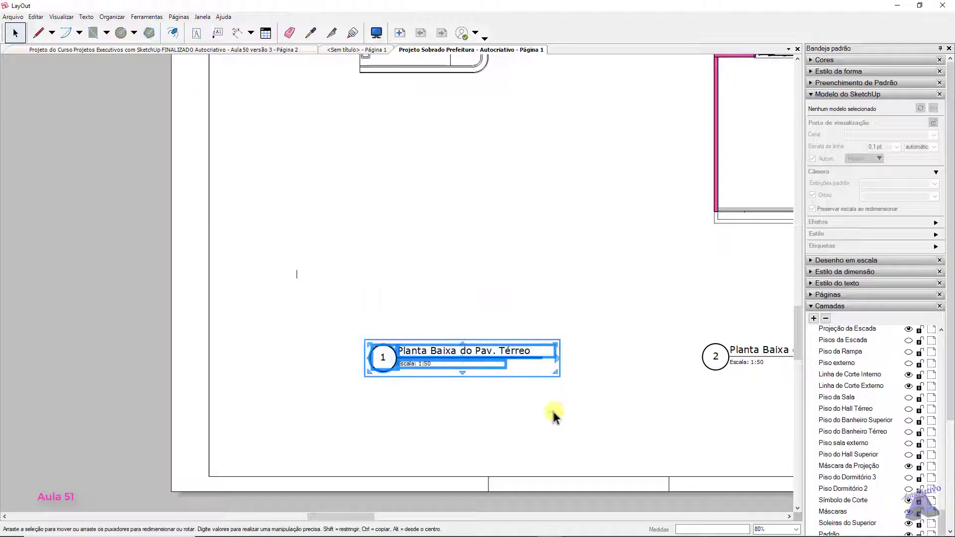
pyautogui.moveTo(389, 358); pyautogui.dragTo(374, 107)
pyautogui.click(536, 234)
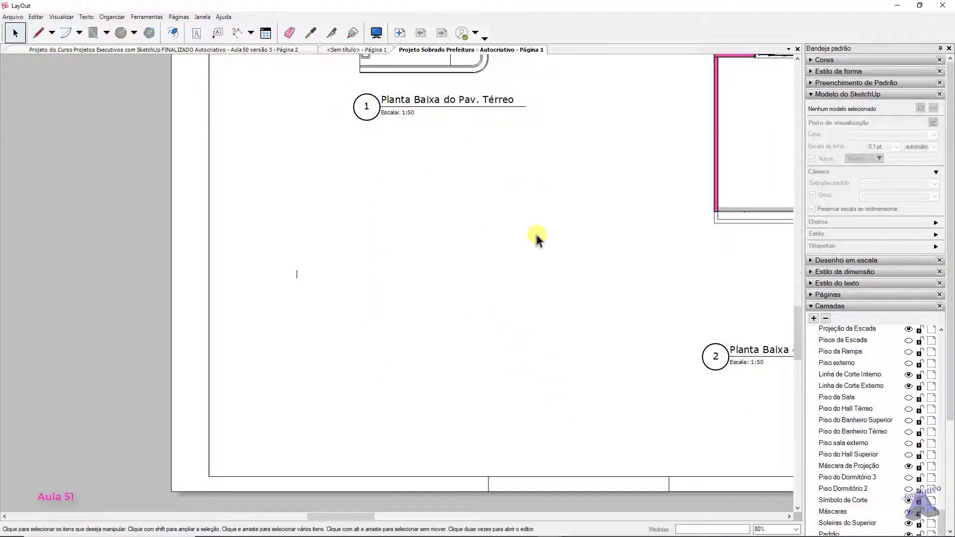
# Try a 2 pt line scale on the ground-floor plan viewport and return it to 0.1 pt
pyautogui.moveTo(582, 183); pyautogui.dragTo(539, 461, button='middle')
pyautogui.scroll(6, 503, 343)
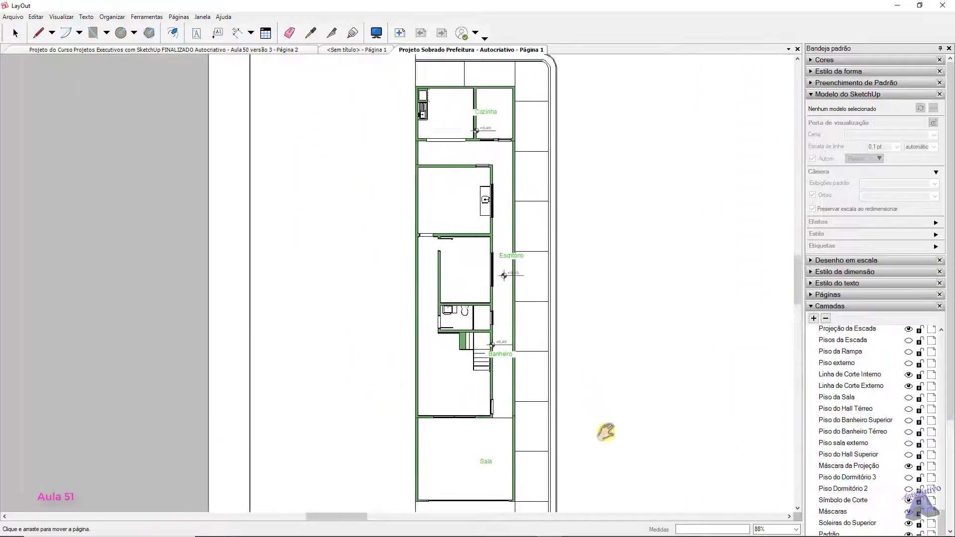
pyautogui.scroll(4, 434, 282)
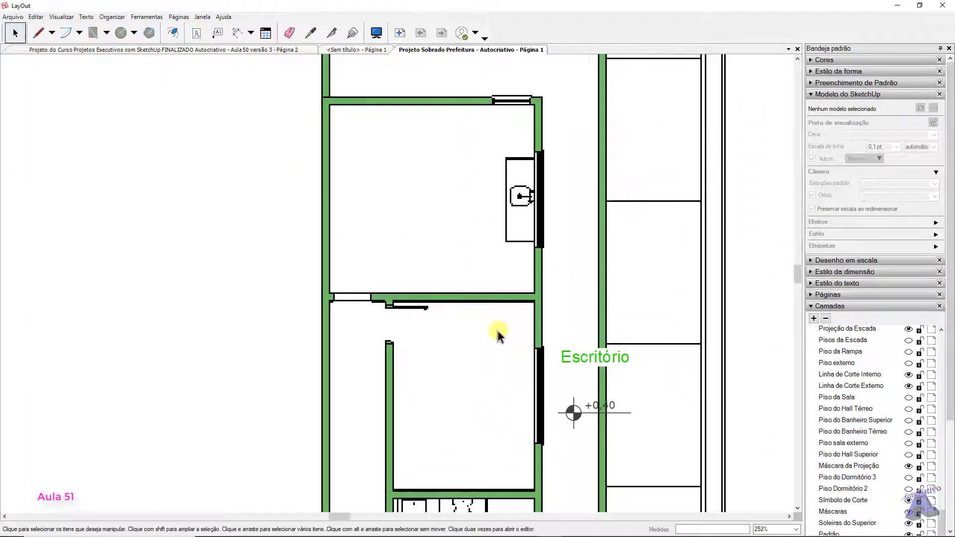
pyautogui.scroll(2, 539, 299)
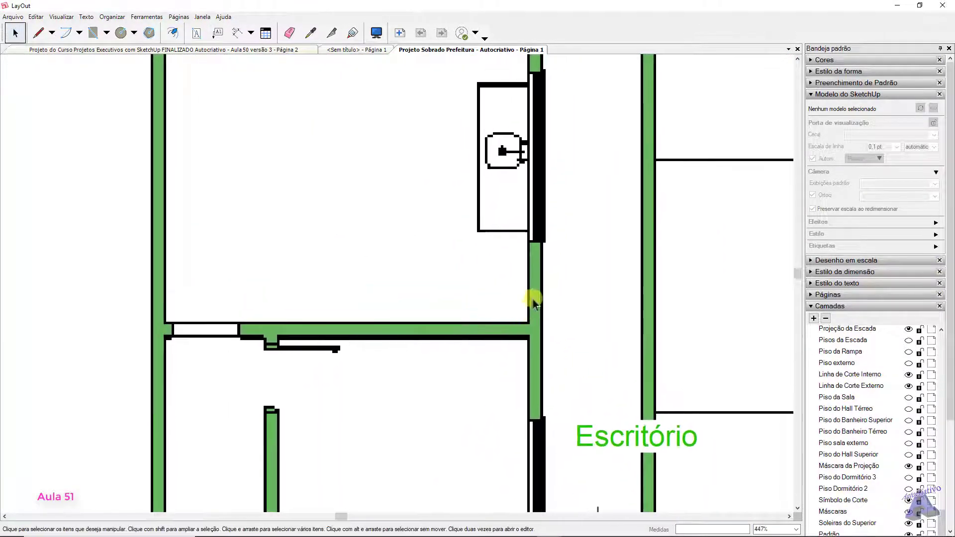
pyautogui.click(529, 288)
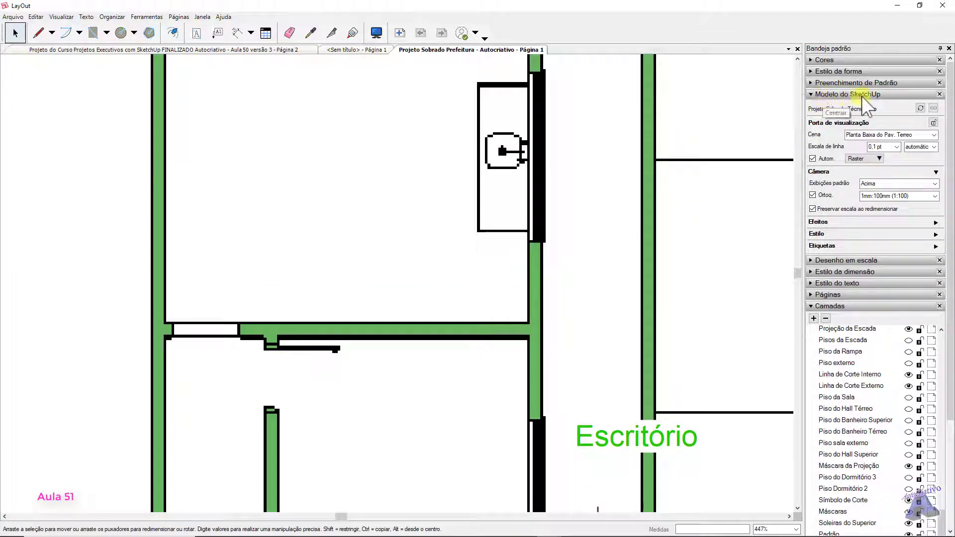
pyautogui.click(895, 146)
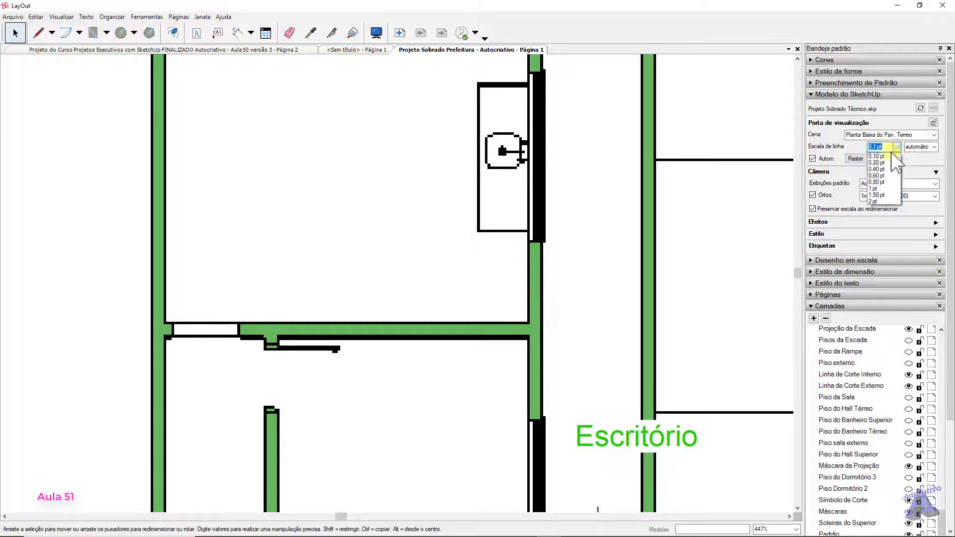
pyautogui.click(877, 201)
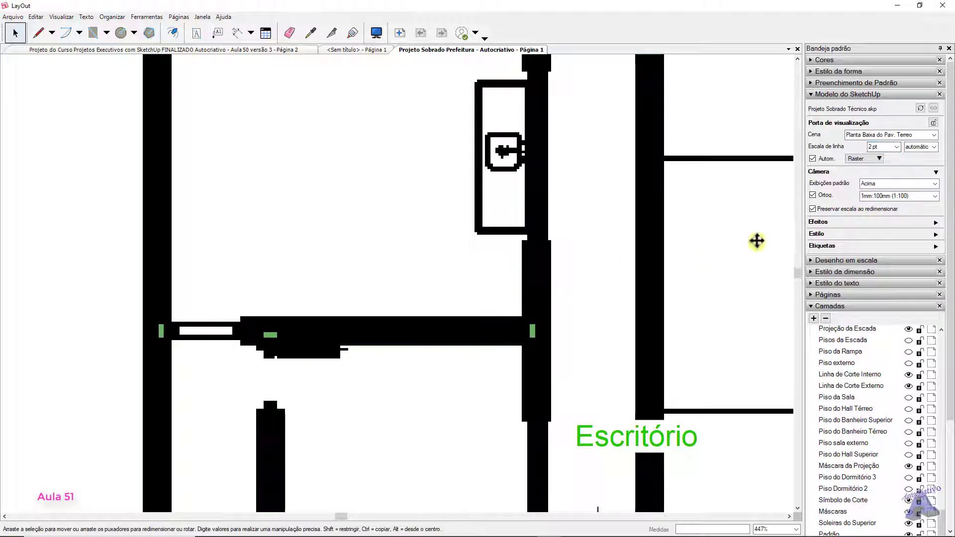
pyautogui.click(895, 146)
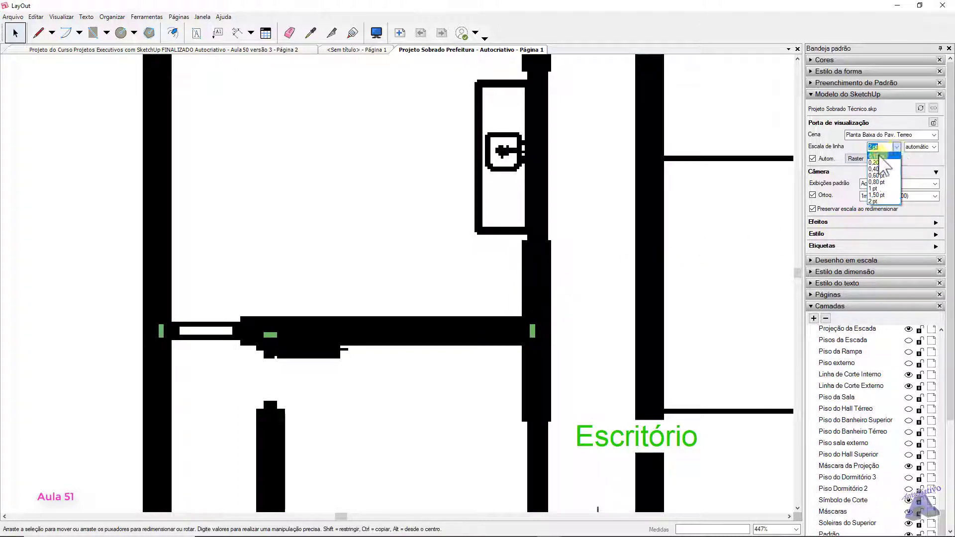
pyautogui.click(879, 155)
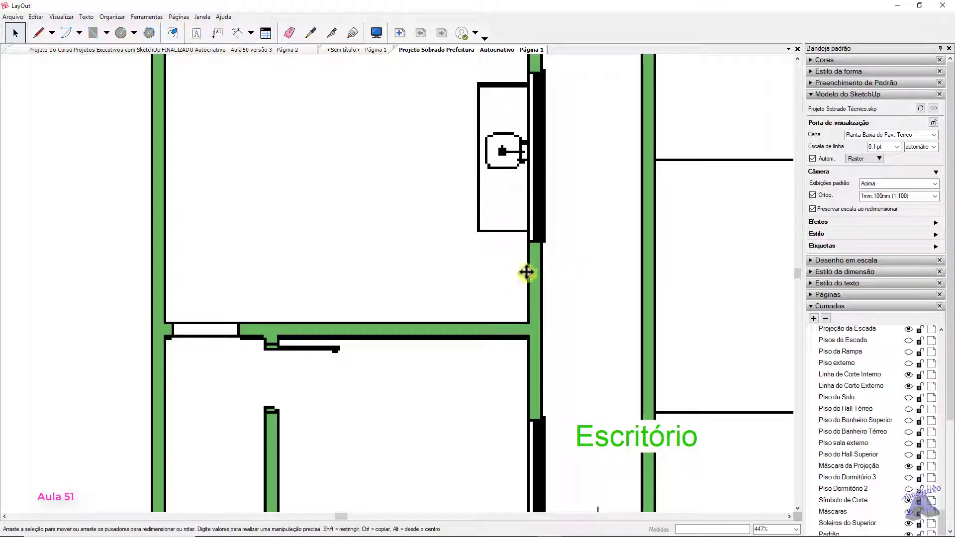
# Try dash scales of 0.50x and 10x on the ground-floor viewport, restoring automatic with a 0.10 pt line scale
pyautogui.click(934, 147)
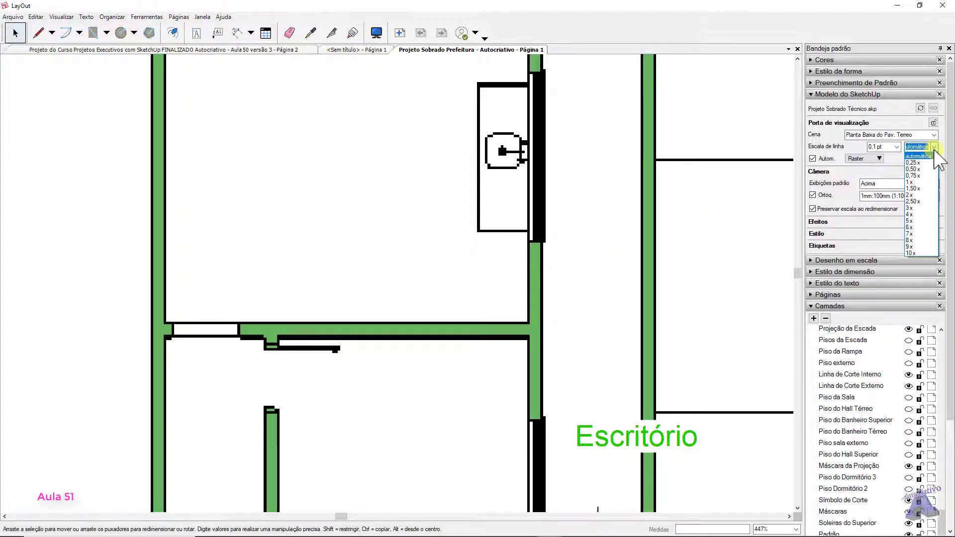
pyautogui.click(918, 169)
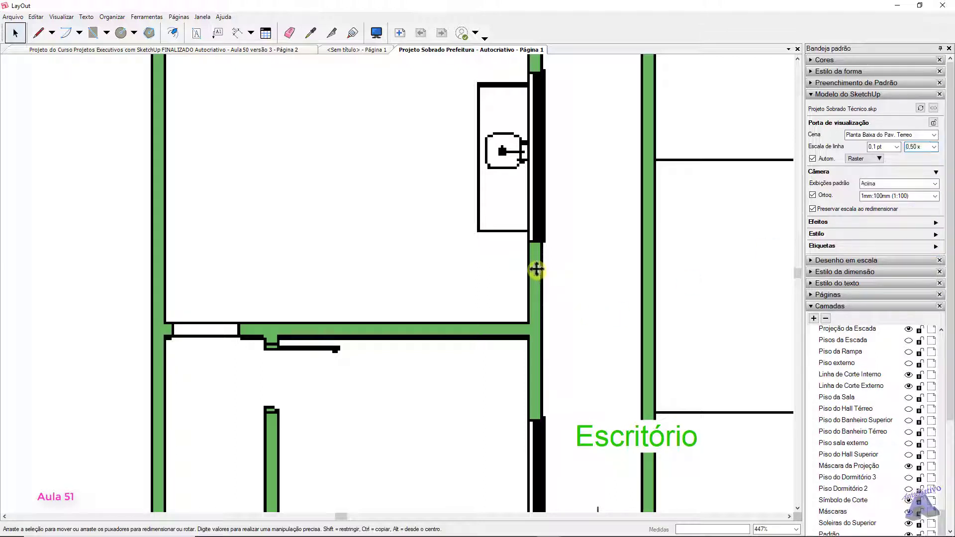
pyautogui.click(934, 147)
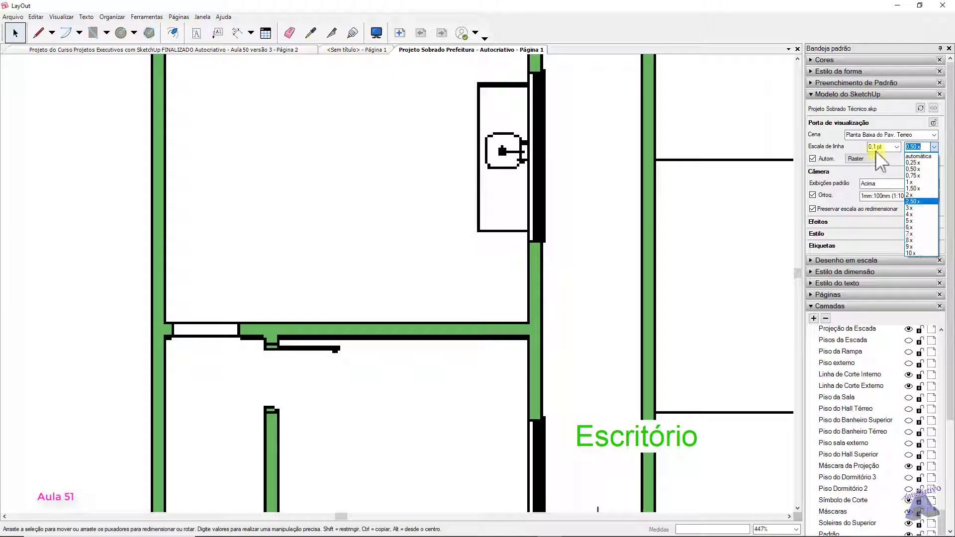
pyautogui.click(914, 252)
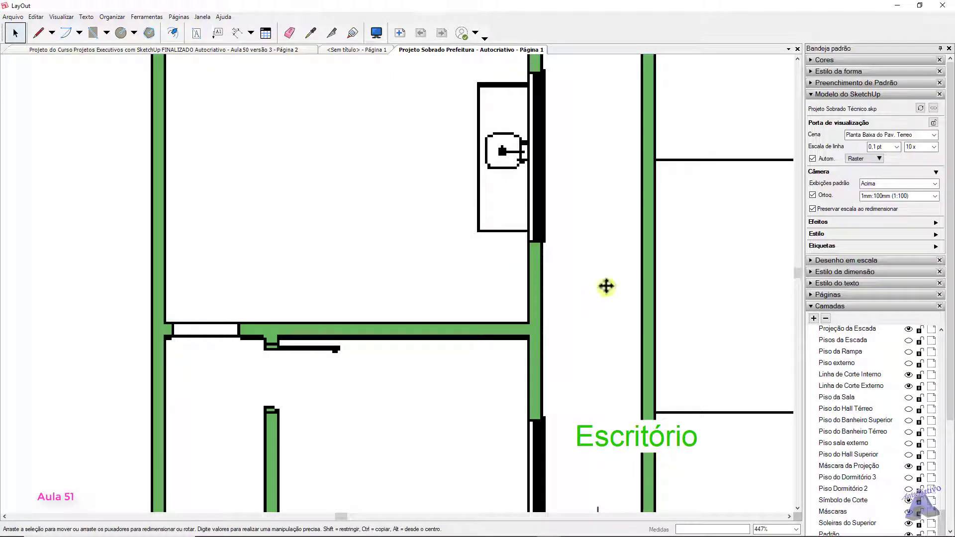
pyautogui.click(934, 147)
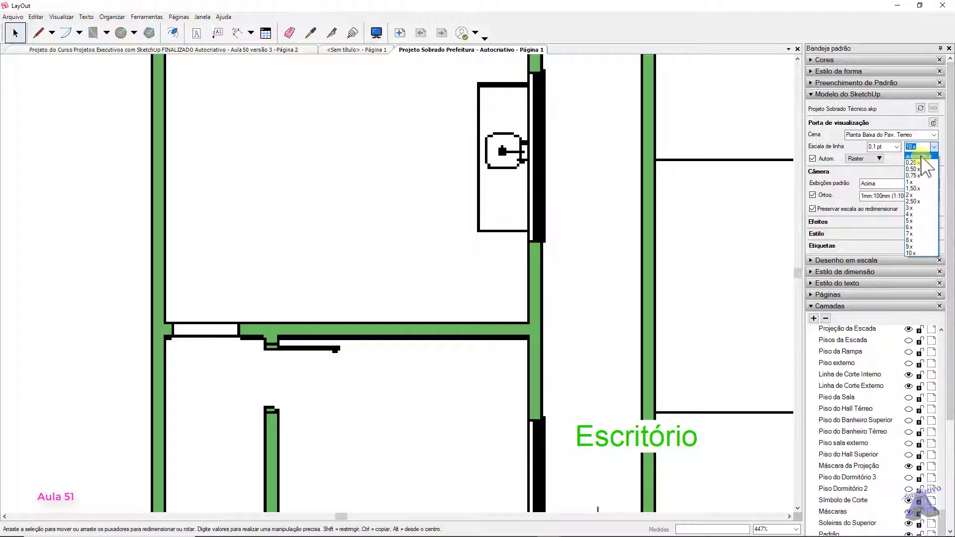
pyautogui.click(908, 148)
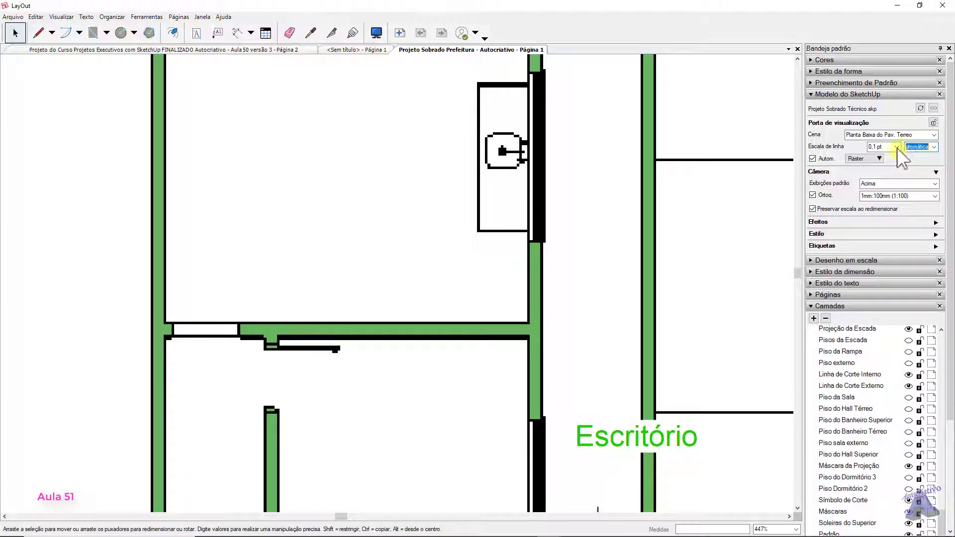
pyautogui.click(897, 147)
pyautogui.click(882, 159)
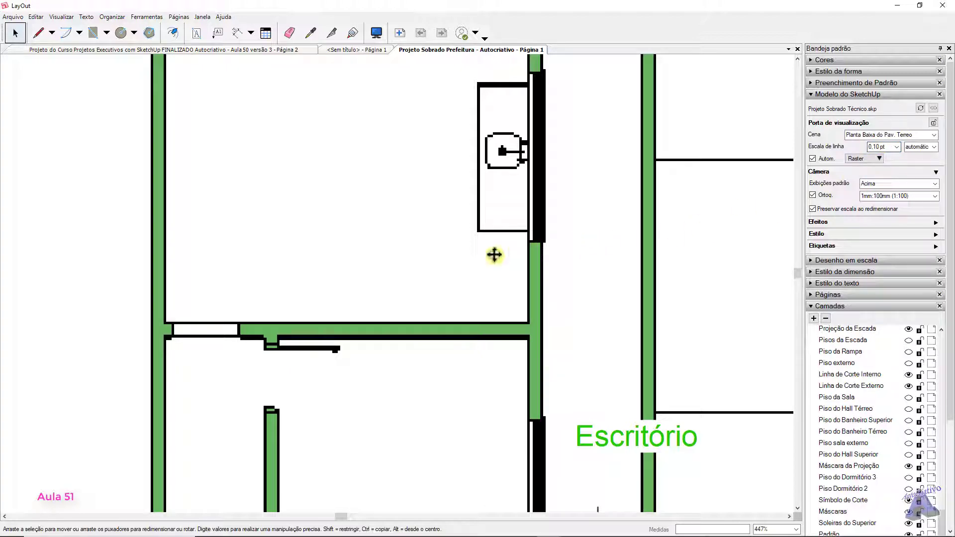
pyautogui.scroll(-10, 472, 250)
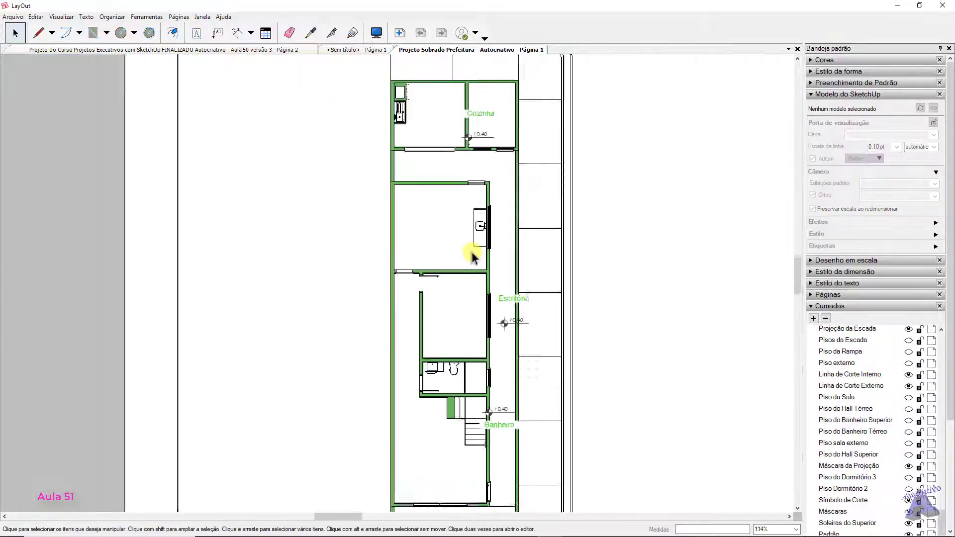
pyautogui.click(568, 256)
# Set the scale of the upper-floor plan viewport, Planta Baixa do Pav. Superior, to 1mm:100mm (1:100)
pyautogui.moveTo(569, 257); pyautogui.dragTo(516, 184, button='middle')
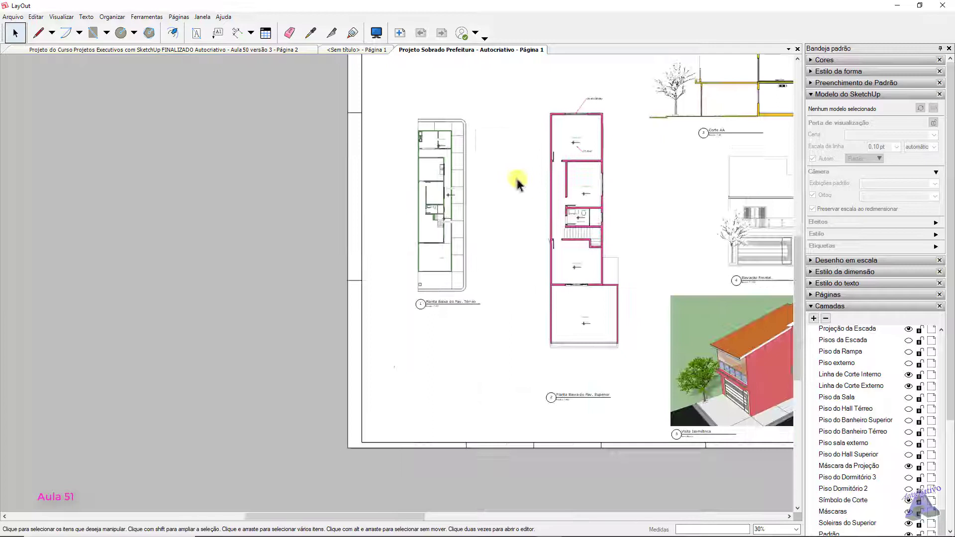
pyautogui.click(564, 200)
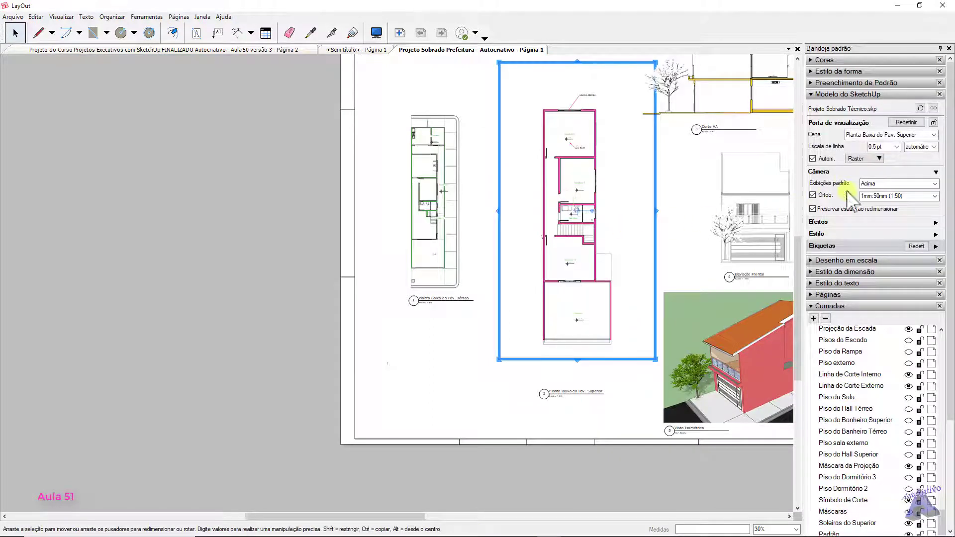
pyautogui.click(935, 196)
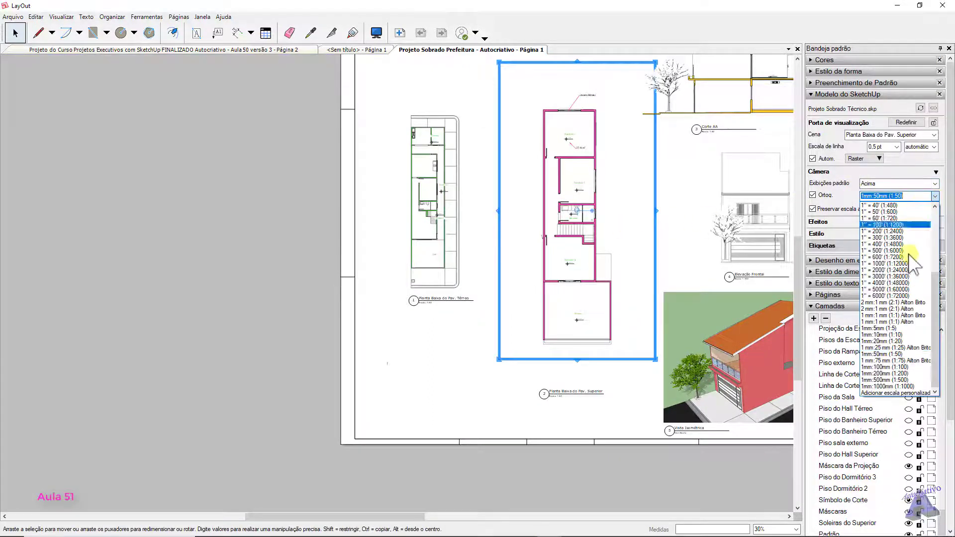
pyautogui.click(895, 367)
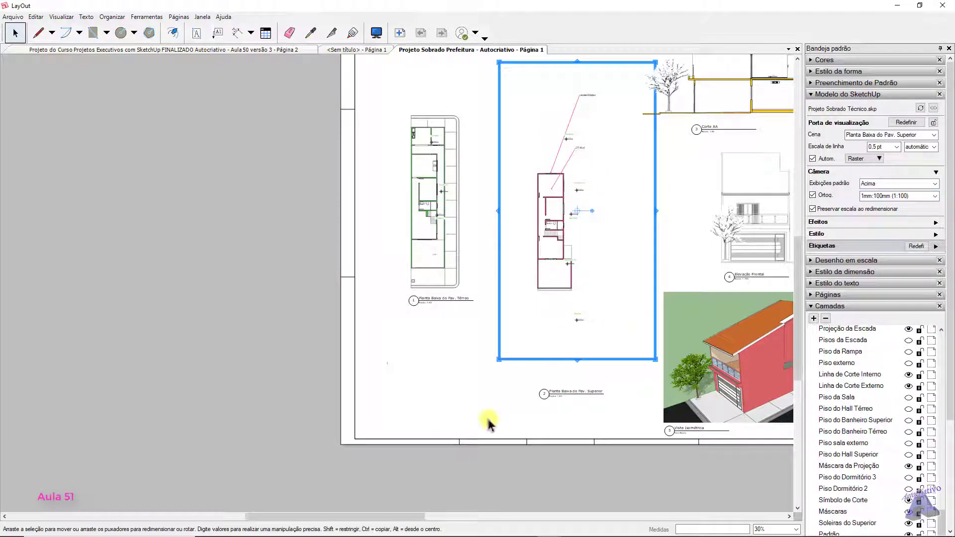
pyautogui.click(539, 237)
pyautogui.click(318, 252)
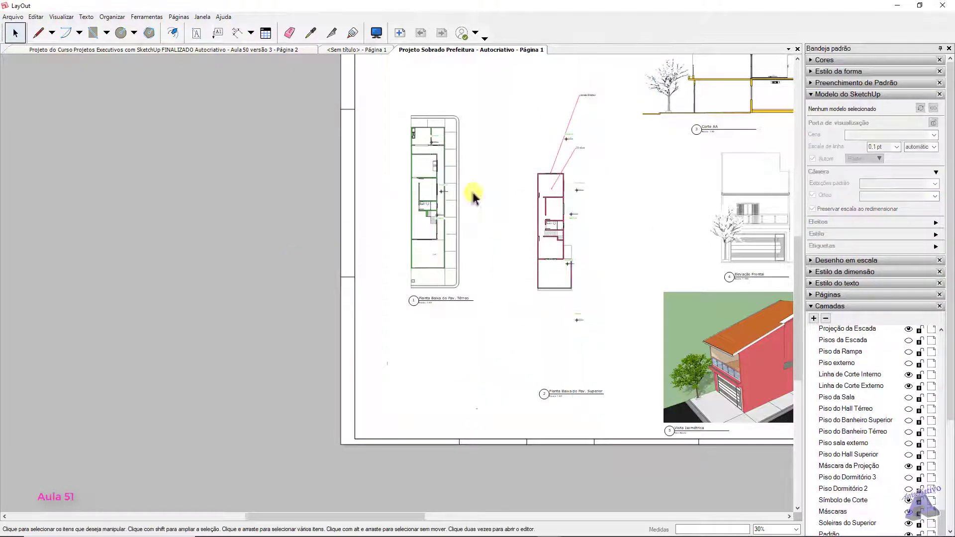
# Delete the window callout, the bedroom label with its level marker, and the 37,49 m² area callout above the upper-floor plan
pyautogui.scroll(5, 556, 181)
pyautogui.click(557, 183)
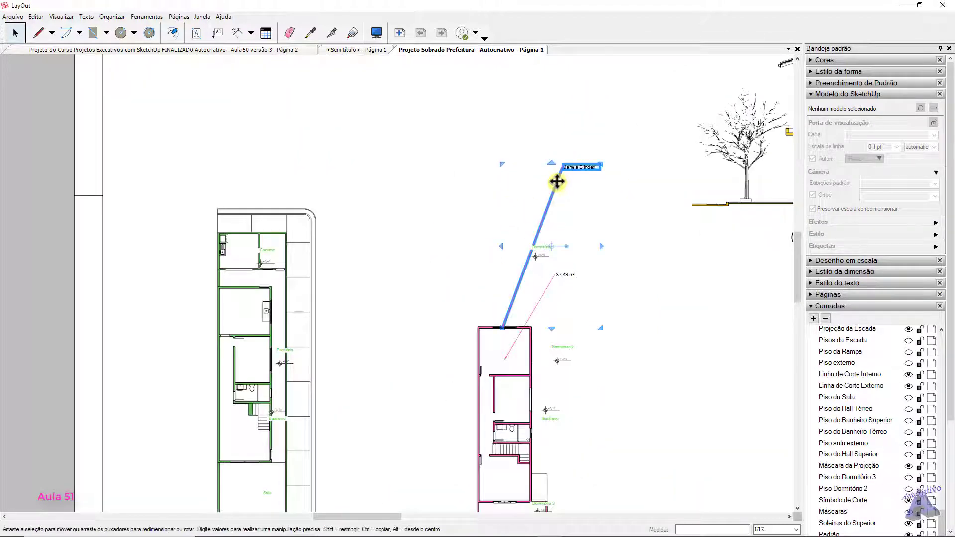
pyautogui.press('Delete')
pyautogui.click(558, 263)
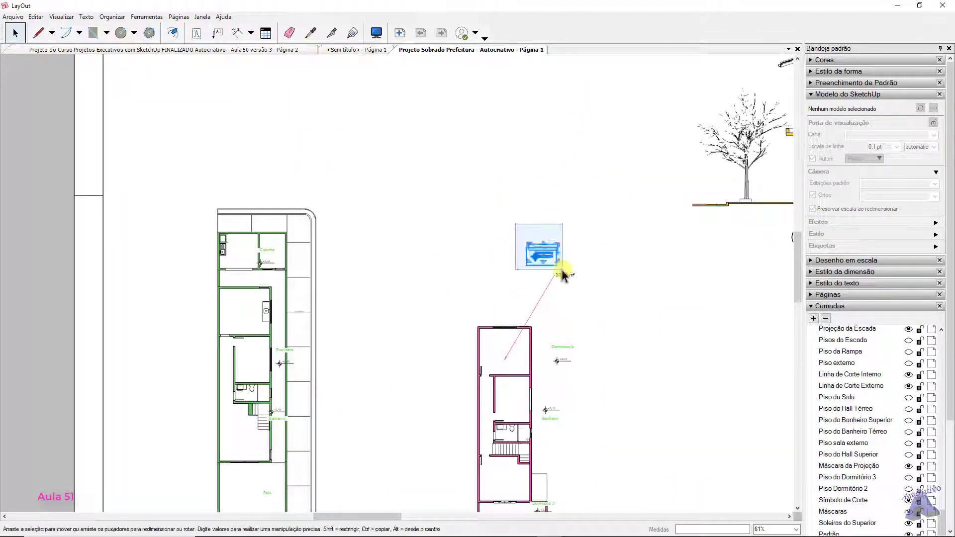
pyautogui.press('Delete')
pyautogui.scroll(-3, 566, 190)
pyautogui.click(553, 193)
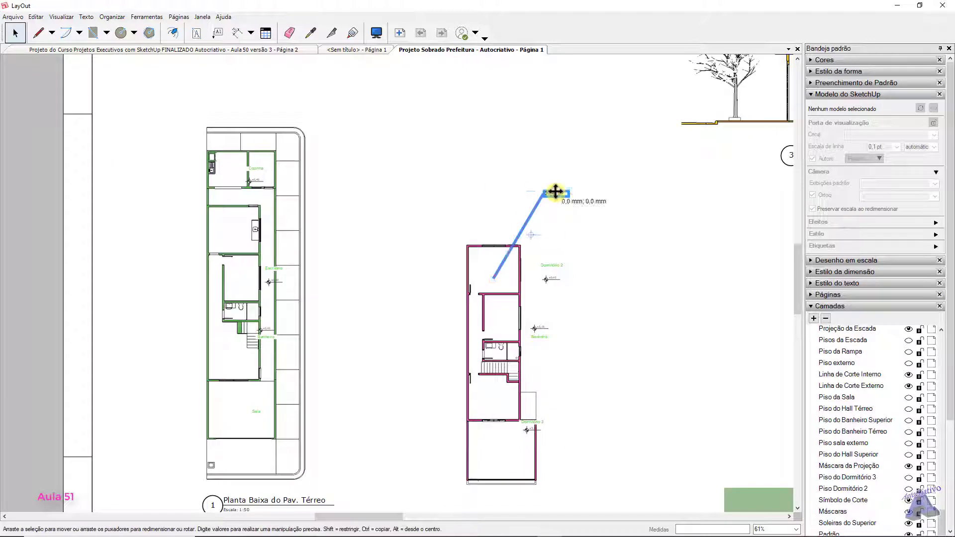
pyautogui.press('Delete')
# Move the Dormitório 2 label and its +0,40 level marker into the uppermost room of the upper-floor plan
pyautogui.scroll(5, 543, 229)
pyautogui.moveTo(544, 238); pyautogui.dragTo(551, 203, button='middle')
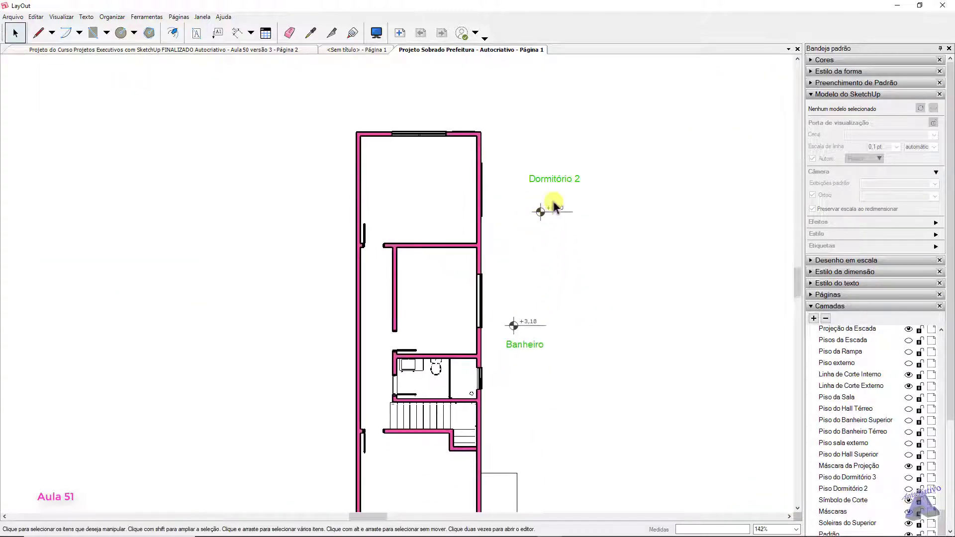
pyautogui.scroll(2, 554, 202)
pyautogui.click(562, 195)
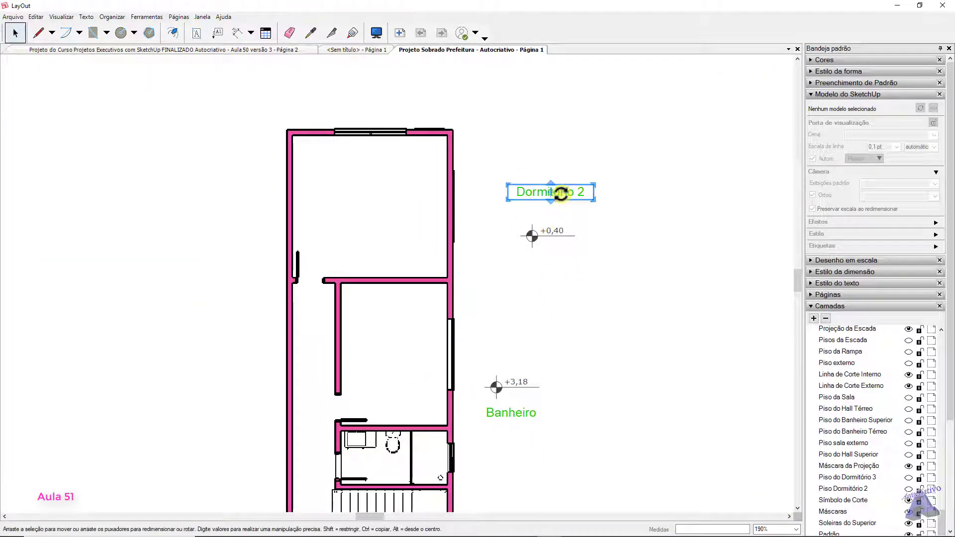
pyautogui.keyDown('shift'); pyautogui.click(557, 237); pyautogui.keyUp('shift')
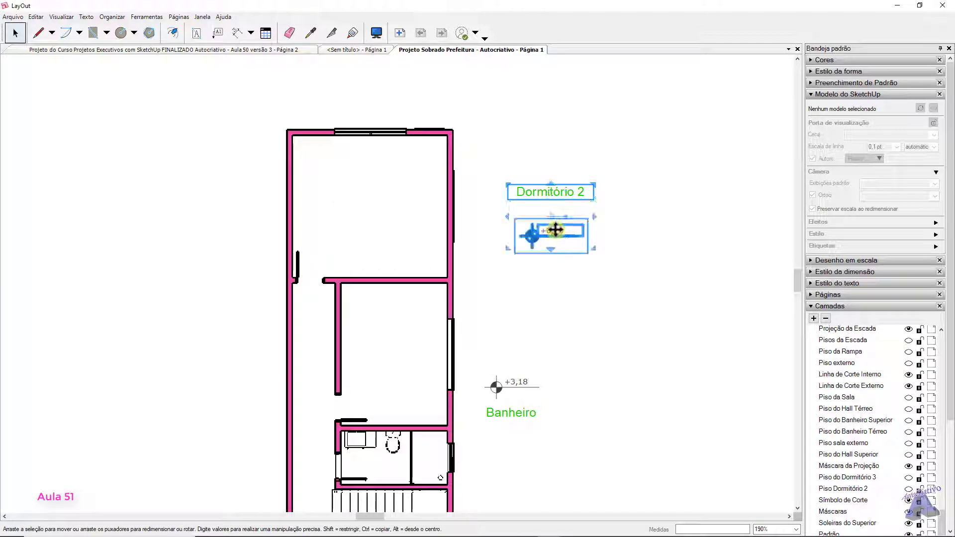
pyautogui.moveTo(494, 222)
pyautogui.mouseDown()
pyautogui.moveTo(411, 211)
pyautogui.moveTo(382, 220)
pyautogui.mouseUp()
pyautogui.click(563, 269)
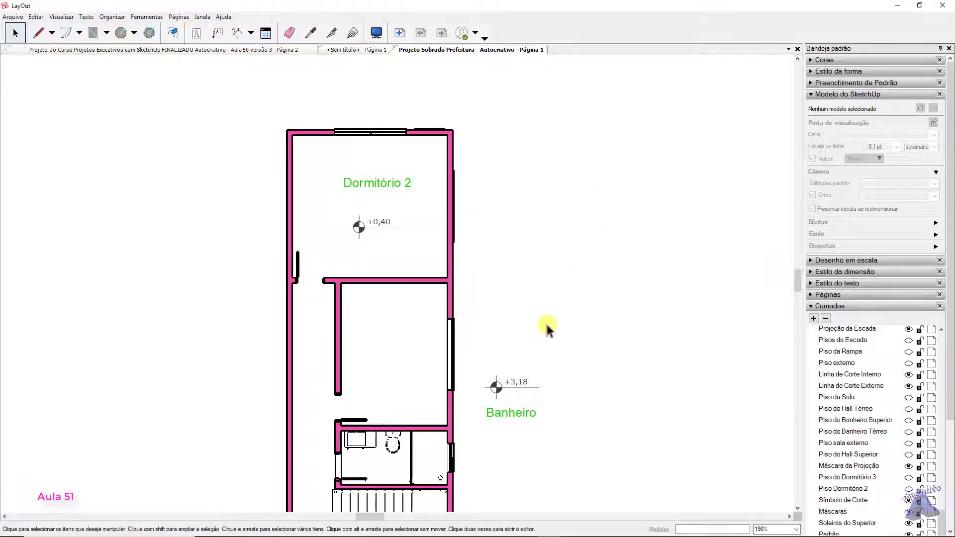
# Move the Banheiro label and its +3,18 level marker into the room directly above the bathroom on the upper-floor plan
pyautogui.moveTo(546, 321)
pyautogui.mouseDown(button='middle')
pyautogui.moveTo(566, 279)
pyautogui.moveTo(567, 229)
pyautogui.mouseUp(button='middle')
pyautogui.click(550, 261)
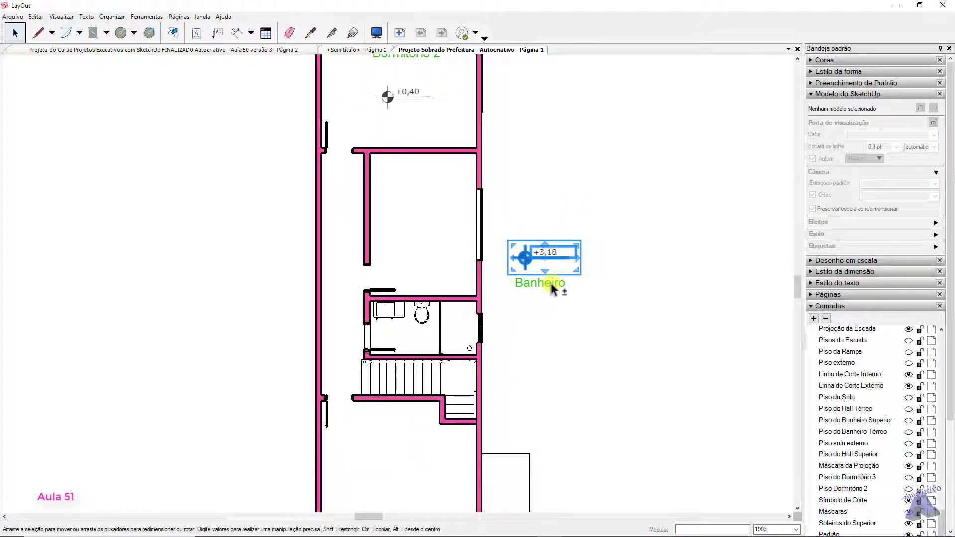
pyautogui.moveTo(540, 283); pyautogui.dragTo(421, 247)
pyautogui.click(602, 288)
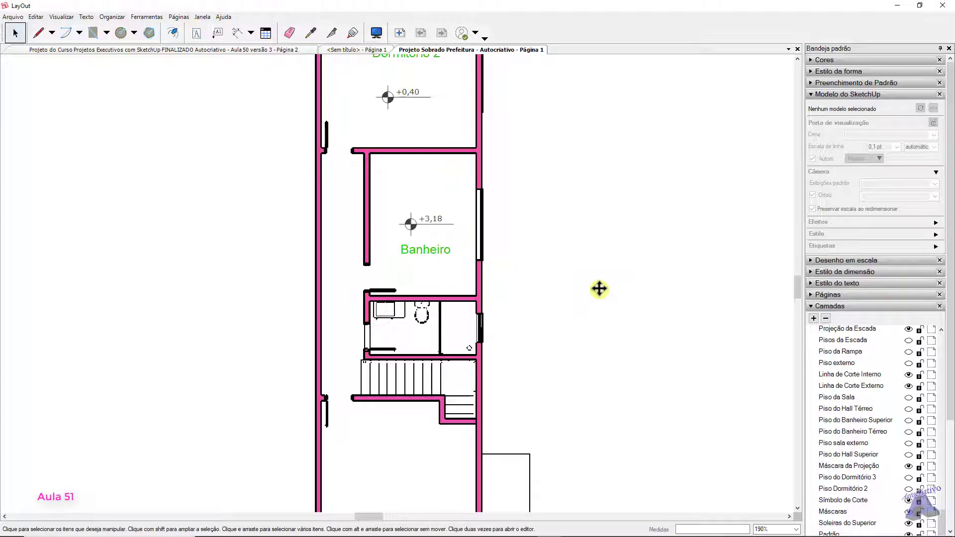
# Move the Dormitório 3 label and its +3,20 level marker into the middle of the large space at the upper-floor plan's lower end
pyautogui.scroll(-3, 600, 294)
pyautogui.scroll(-2, 600, 295)
pyautogui.scroll(6, 597, 273)
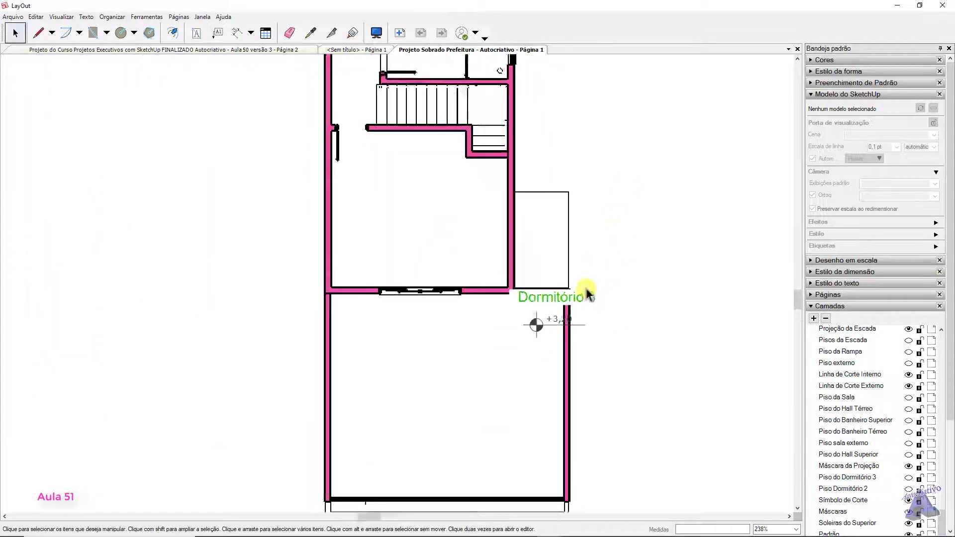
pyautogui.click(579, 233)
pyautogui.moveTo(562, 262)
pyautogui.mouseDown()
pyautogui.moveTo(508, 273)
pyautogui.moveTo(441, 351)
pyautogui.mouseUp()
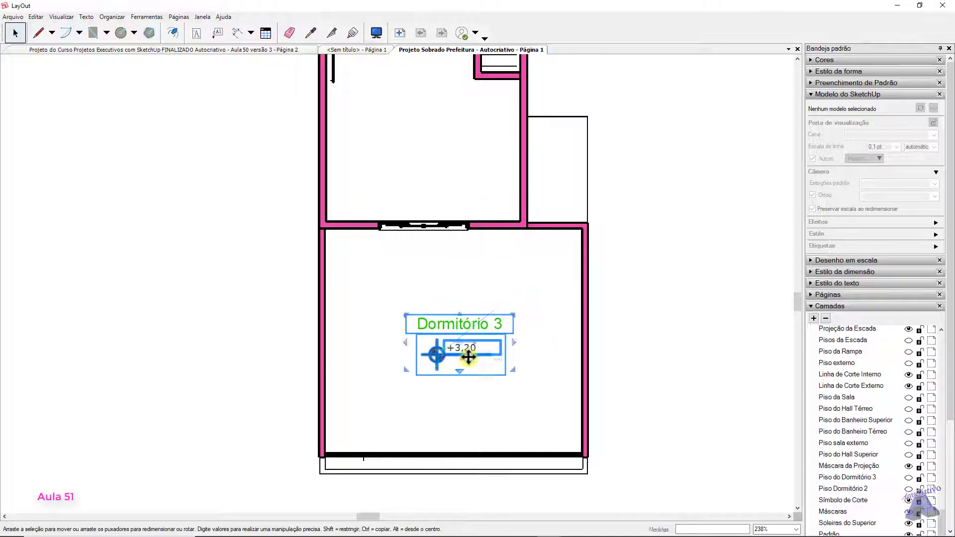
# Delete the leftover label and level marker below the upper-floor plan, and move the Planta Baixa do Pav. Superior title up beneath the plan
pyautogui.click(665, 301)
pyautogui.scroll(-4, 666, 288)
pyautogui.scroll(-4, 667, 274)
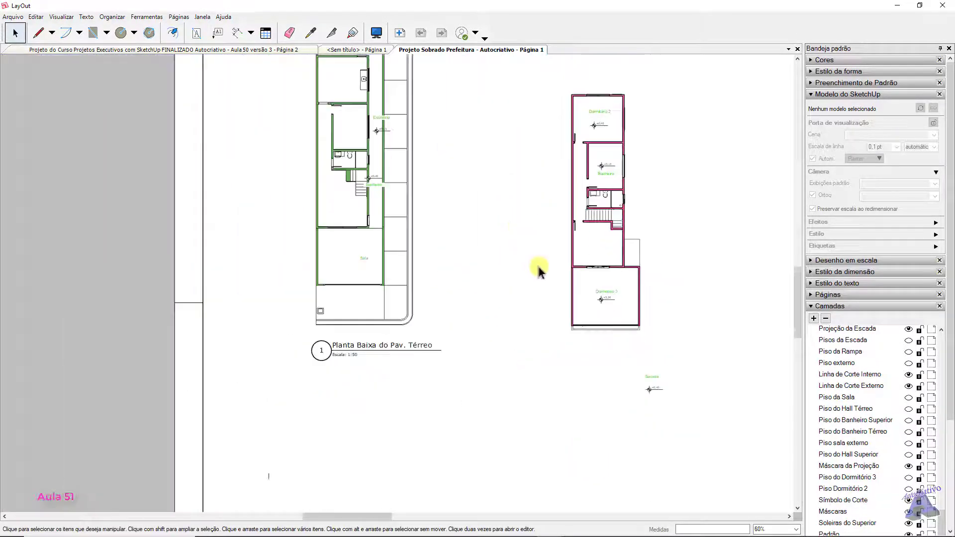
pyautogui.scroll(1, 673, 279)
pyautogui.moveTo(673, 280); pyautogui.dragTo(612, 182, button='middle')
pyautogui.moveTo(557, 267); pyautogui.dragTo(627, 322)
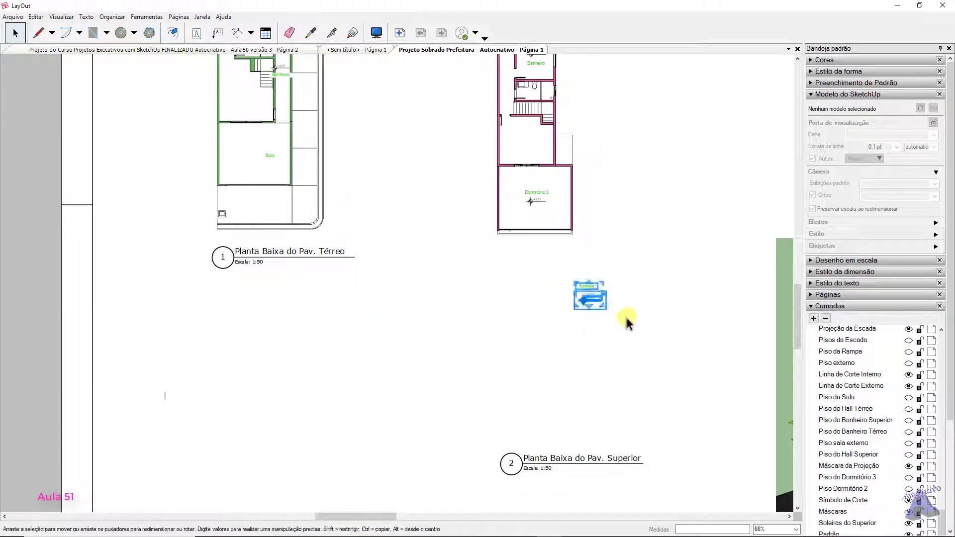
pyautogui.click(566, 465)
pyautogui.moveTo(552, 461); pyautogui.dragTo(553, 253)
pyautogui.click(567, 299)
# Move the Cozinha label and its +0,40 level marker into the kitchen on the ground-floor plan
pyautogui.moveTo(452, 244); pyautogui.dragTo(567, 452, button='middle')
pyautogui.scroll(1, 478, 219)
pyautogui.moveTo(478, 220); pyautogui.dragTo(581, 332, button='middle')
pyautogui.scroll(7, 479, 242)
pyautogui.scroll(4, 475, 219)
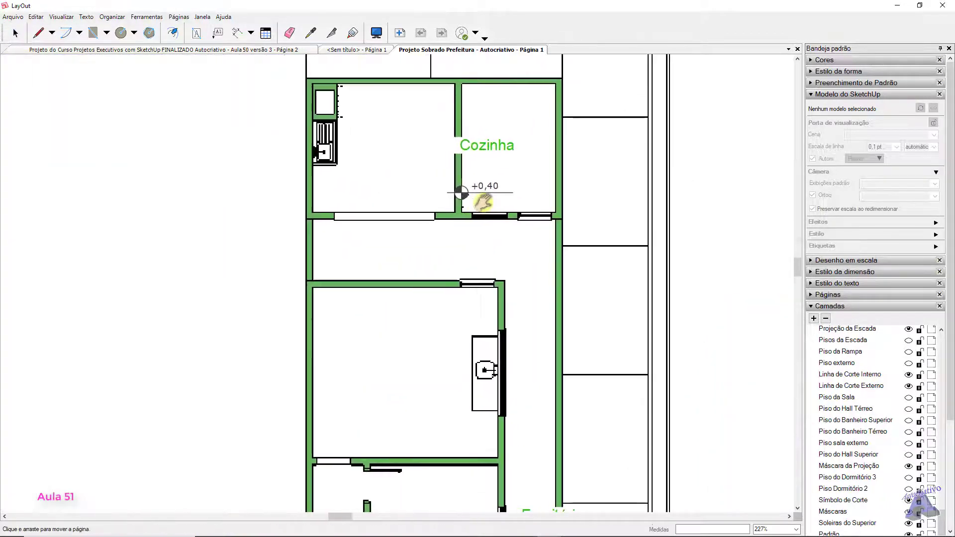
pyautogui.click(522, 107)
pyautogui.moveTo(512, 105); pyautogui.dragTo(435, 308)
pyautogui.click(517, 142)
# Dimension the barbecue room's clear width from the counter edge to the partition wall, placing the text inside near the upper partition corner
pyautogui.press('d')
pyautogui.scroll(5, 423, 151)
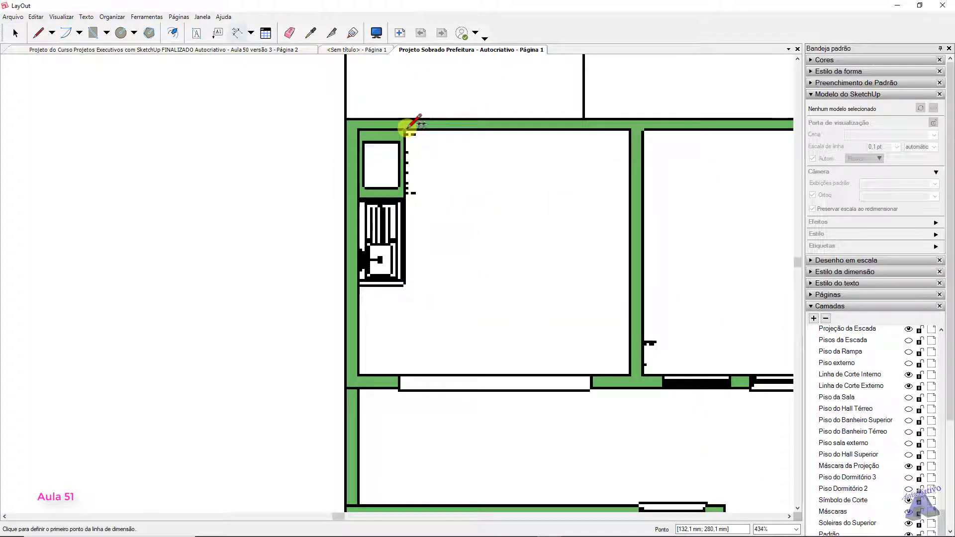
pyautogui.click(407, 131)
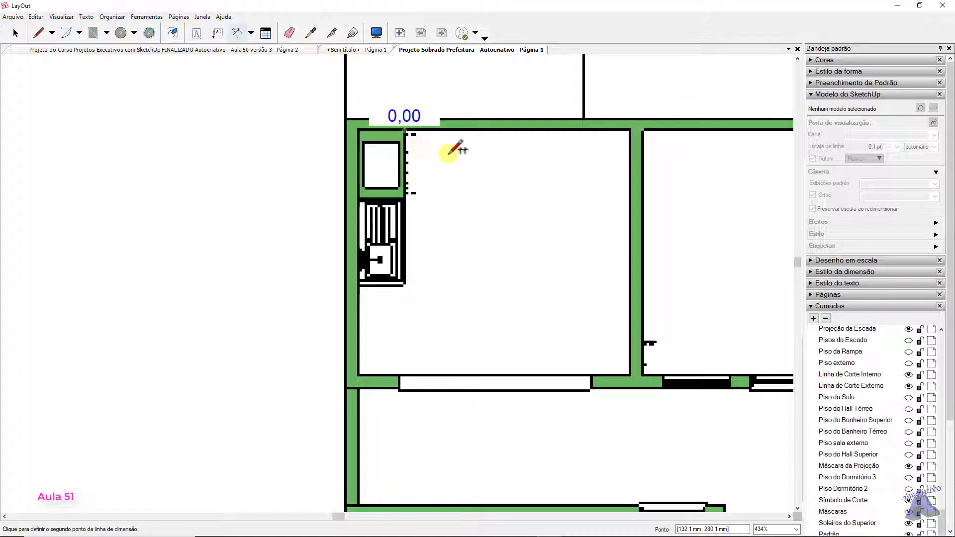
pyautogui.scroll(3, 628, 128)
pyautogui.click(629, 130)
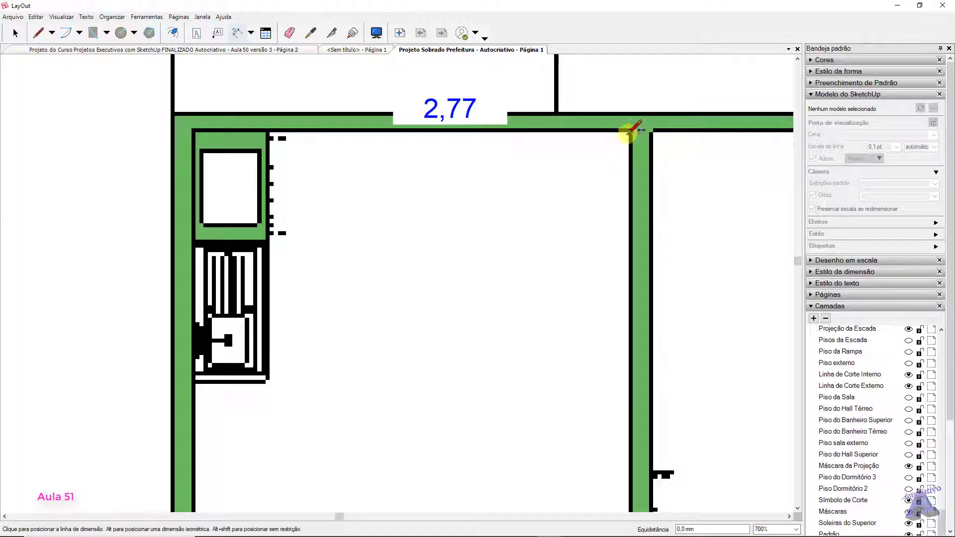
pyautogui.click(604, 194)
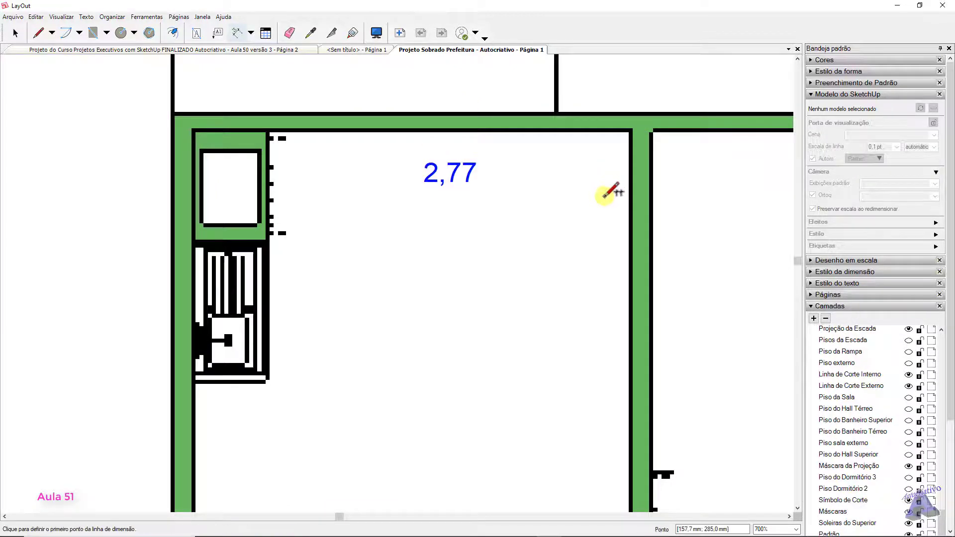
pyautogui.press('space')
pyautogui.click(473, 173)
pyautogui.moveTo(506, 159); pyautogui.dragTo(580, 154)
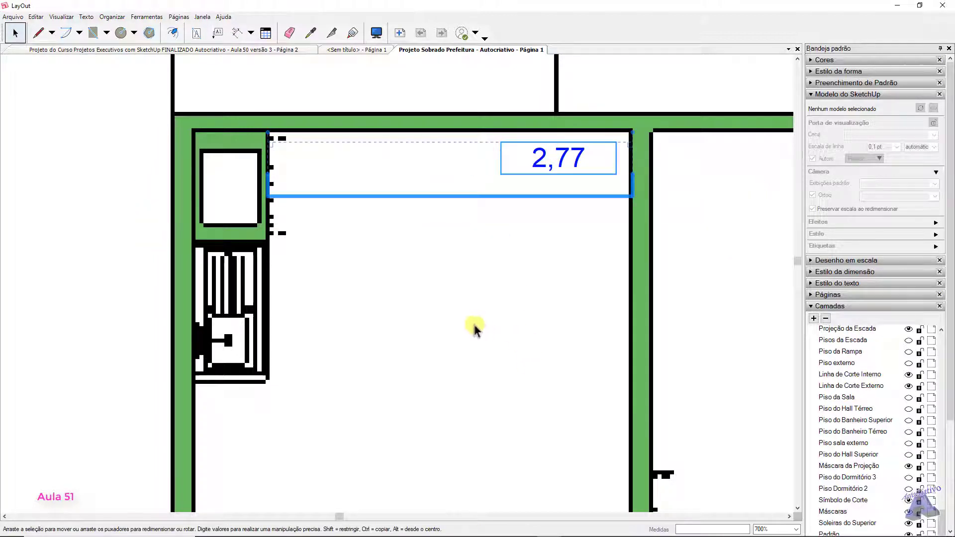
pyautogui.click(475, 328)
# Dimension the barbecue room's depth along the partition wall and place its text near the room's lower corner
pyautogui.scroll(-3, 471, 273)
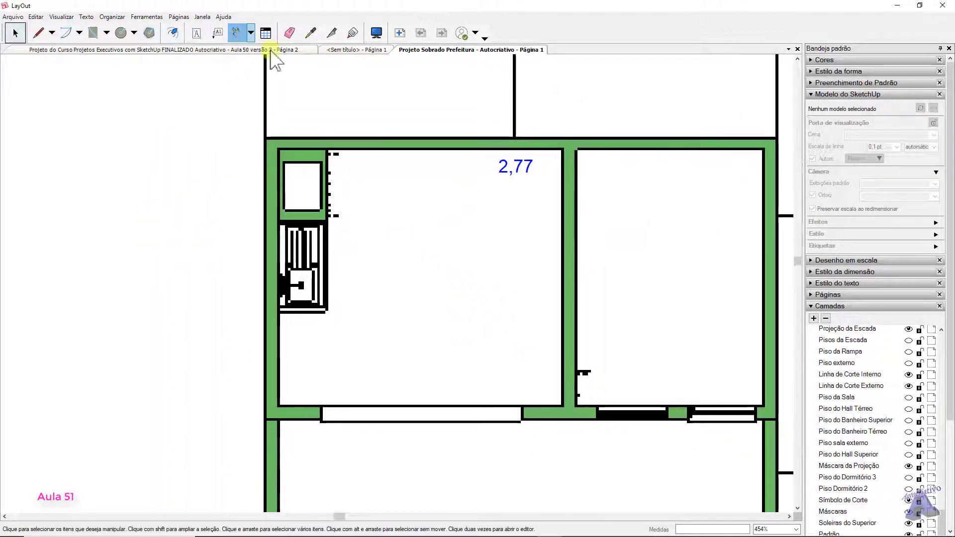
pyautogui.press('d')
pyautogui.click(563, 148)
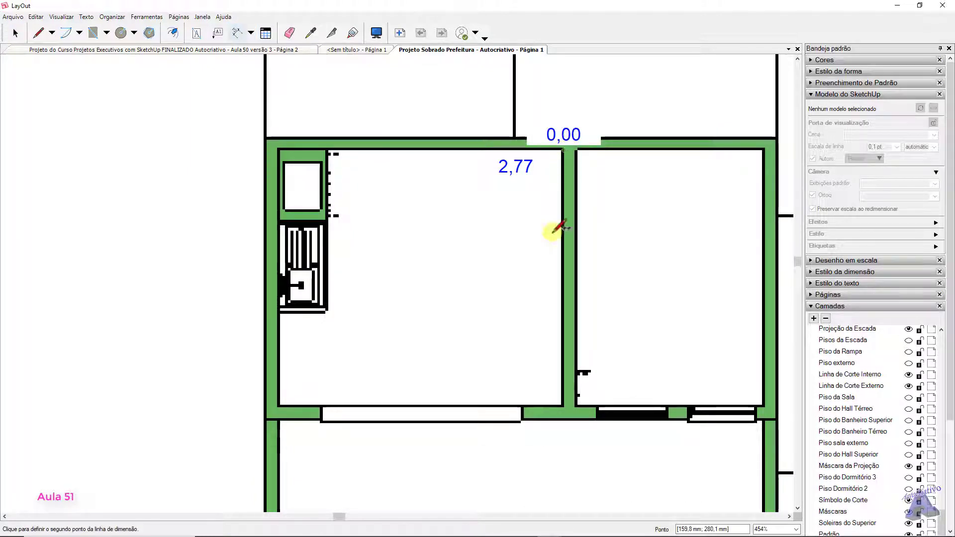
pyautogui.click(563, 404)
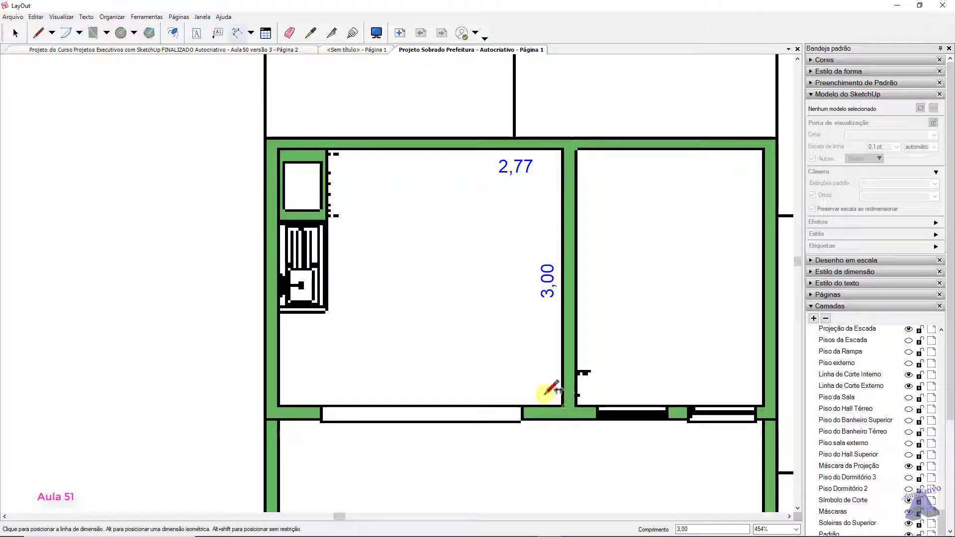
pyautogui.click(533, 390)
pyautogui.press('space')
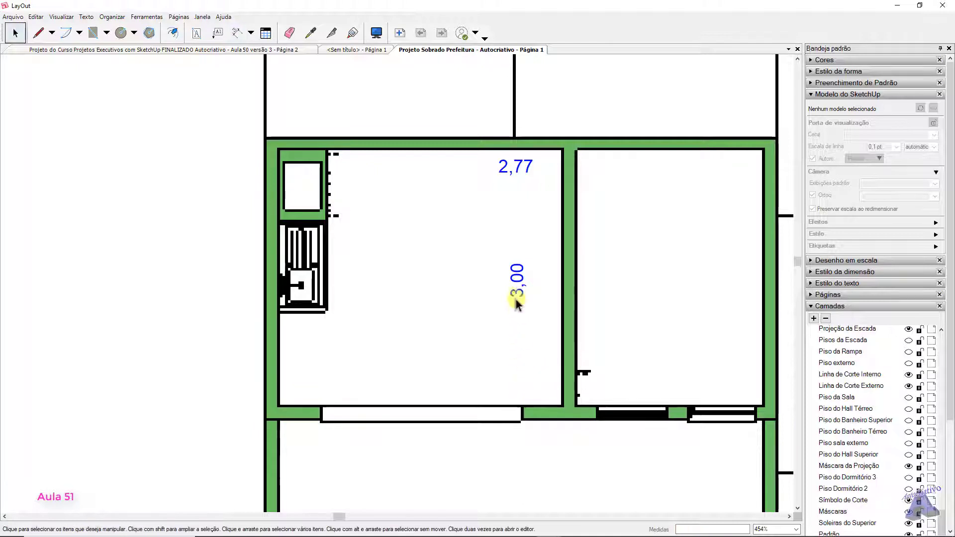
pyautogui.click(515, 285)
pyautogui.moveTo(516, 274); pyautogui.dragTo(545, 364)
pyautogui.click(409, 294)
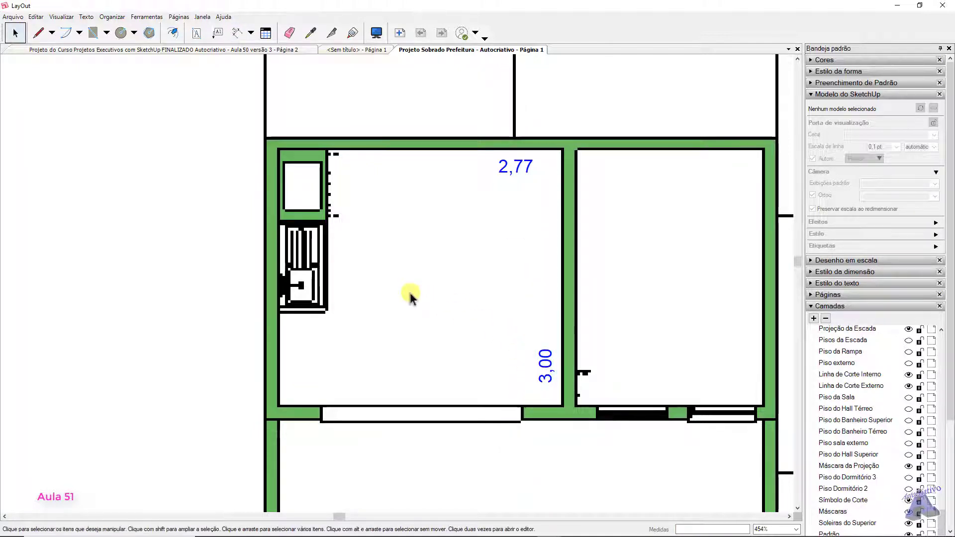
# Dimension the width of the small room beside the barbecue room, placing the text near its upper outer corner
pyautogui.scroll(-3, 409, 291)
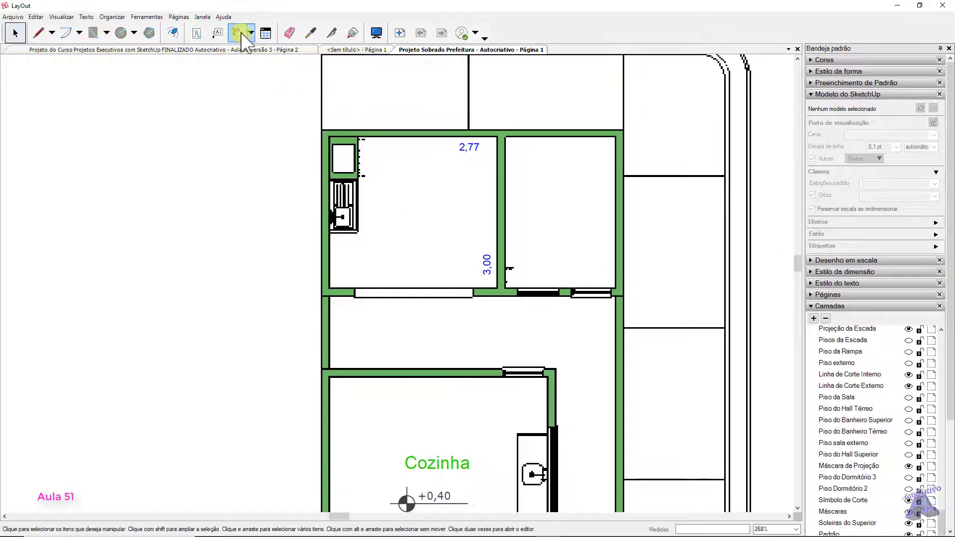
pyautogui.click(242, 36)
pyautogui.scroll(3, 508, 128)
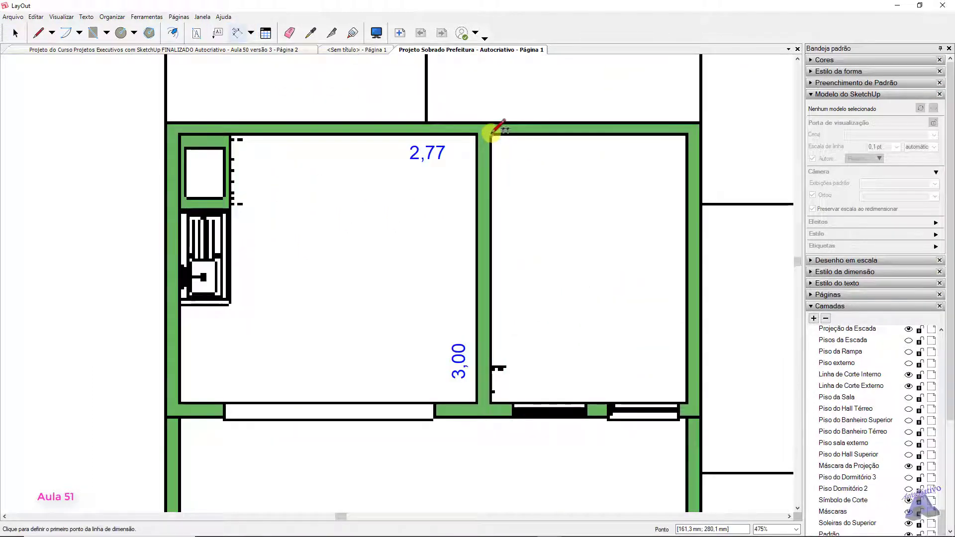
pyautogui.click(492, 132)
pyautogui.click(688, 133)
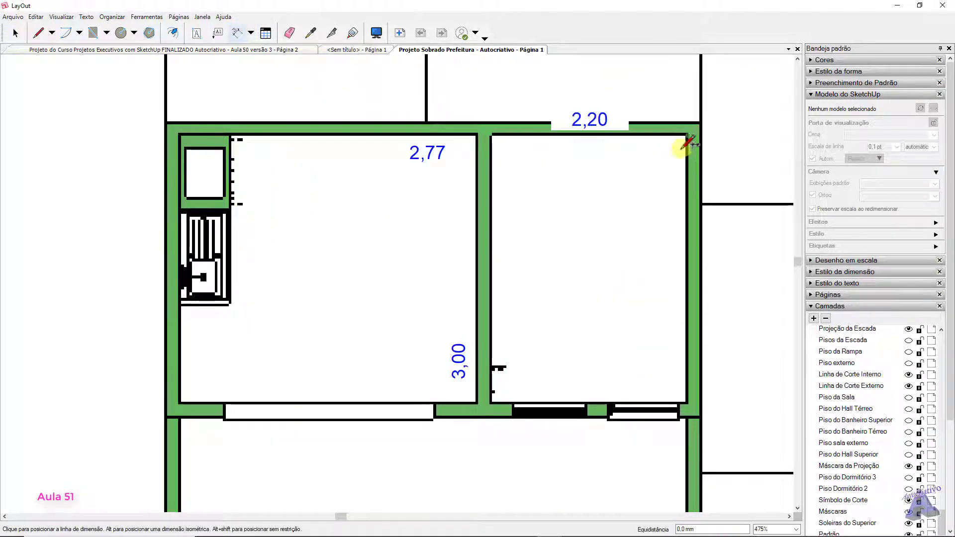
pyautogui.click(671, 170)
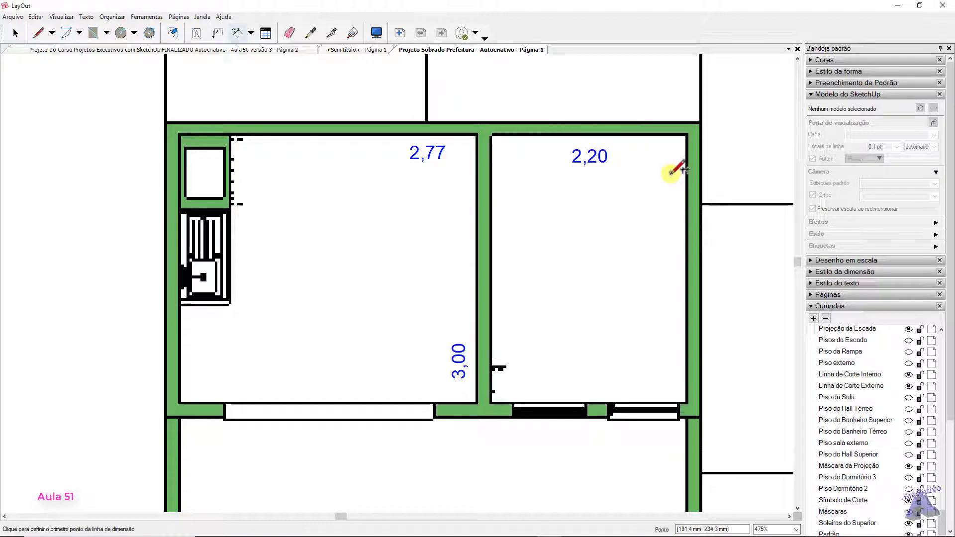
pyautogui.press('space')
pyautogui.click(600, 153)
pyautogui.scroll(3, 603, 151)
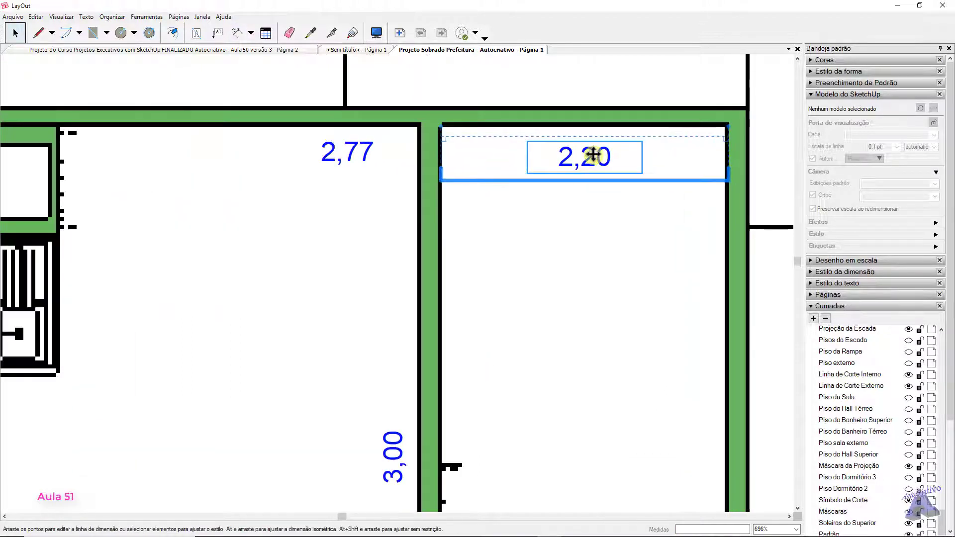
pyautogui.moveTo(592, 154); pyautogui.dragTo(669, 143)
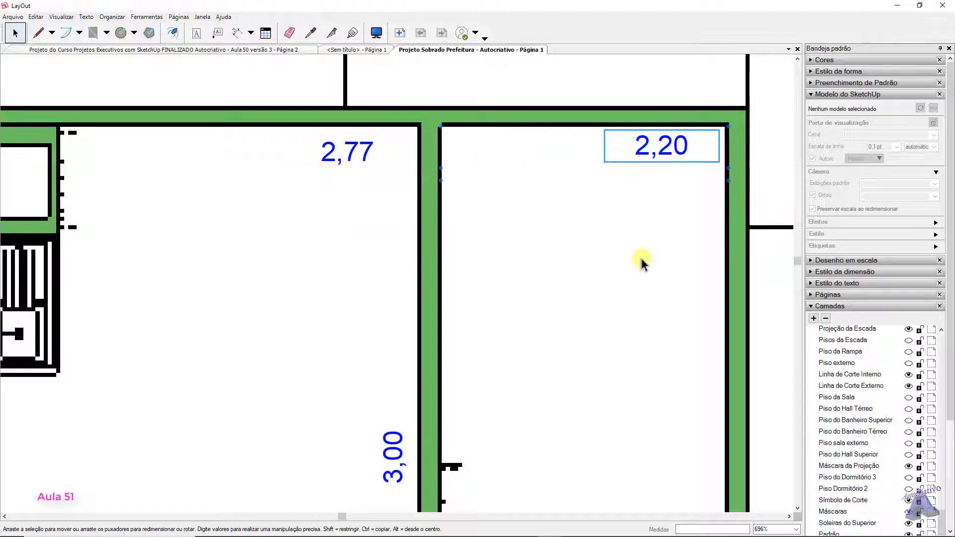
pyautogui.click(595, 262)
# Move the ground-floor Banheiro label and its +0,40 level marker outside the plan, to the left of the house
pyautogui.scroll(-4, 558, 254)
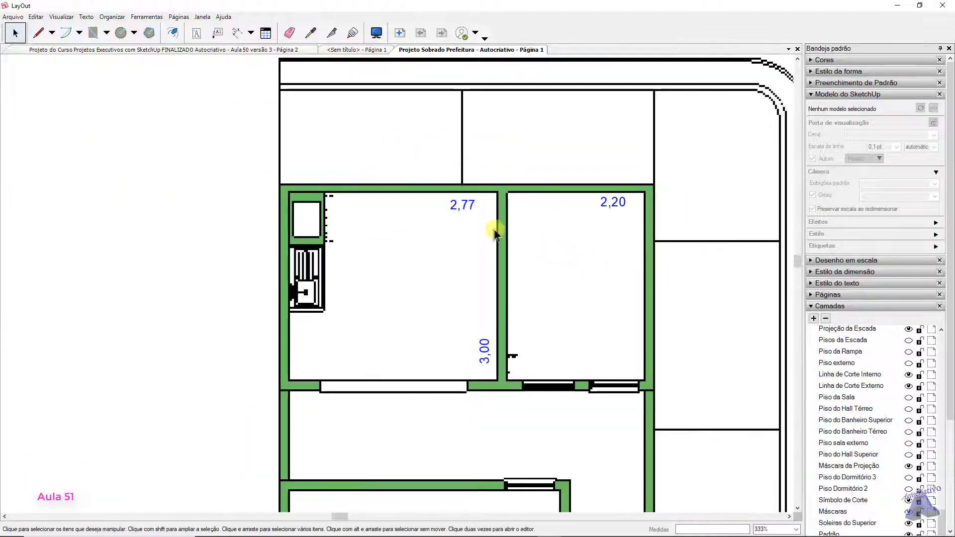
pyautogui.scroll(-7, 577, 219)
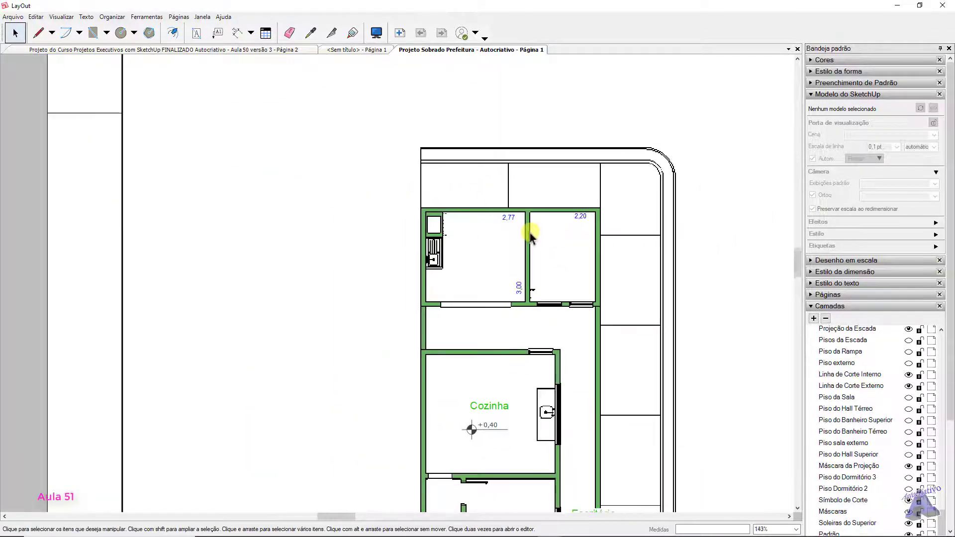
pyautogui.scroll(-3, 564, 262)
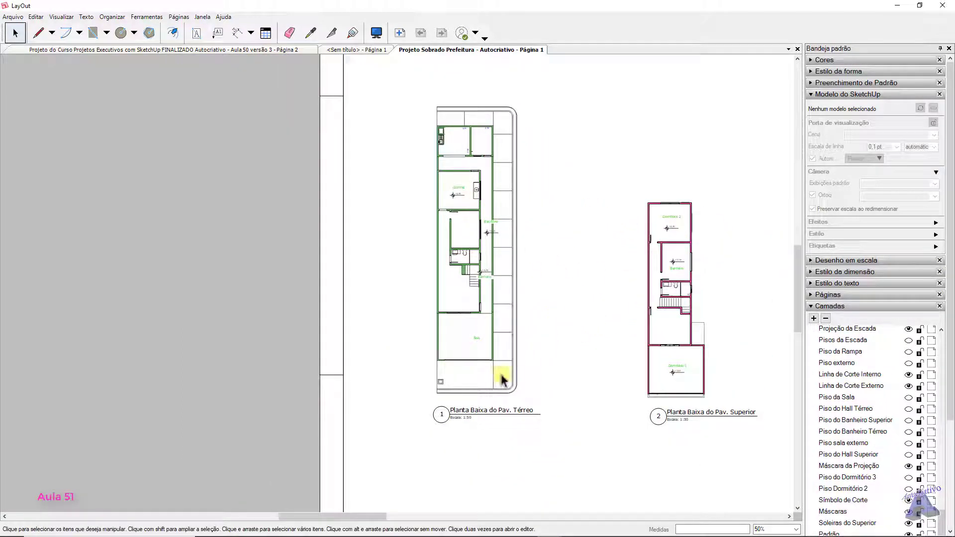
pyautogui.scroll(1, 496, 379)
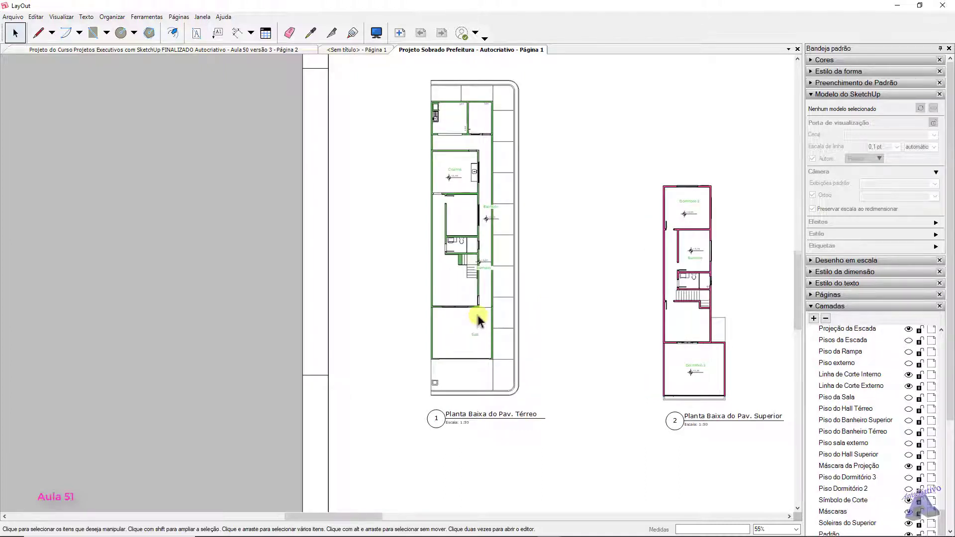
pyautogui.scroll(7, 478, 317)
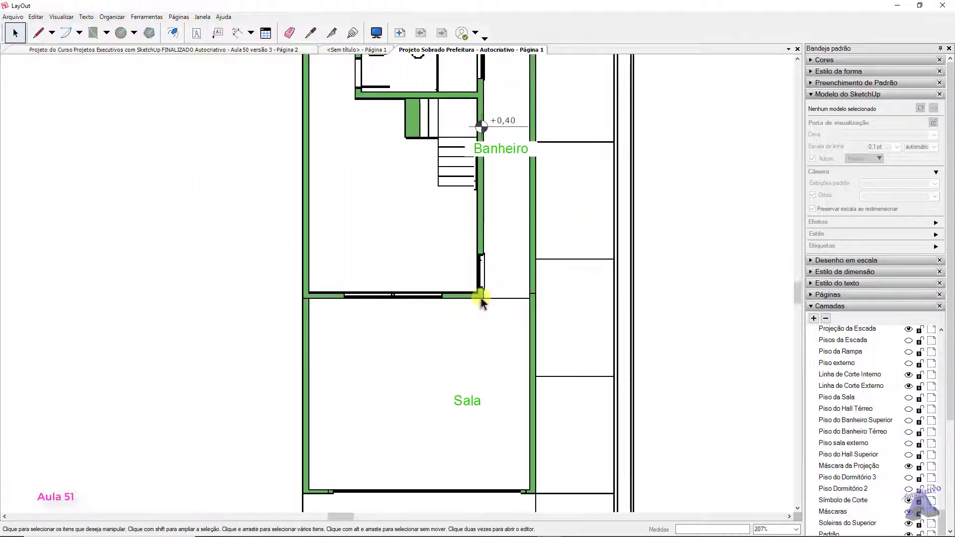
pyautogui.scroll(1, 458, 317)
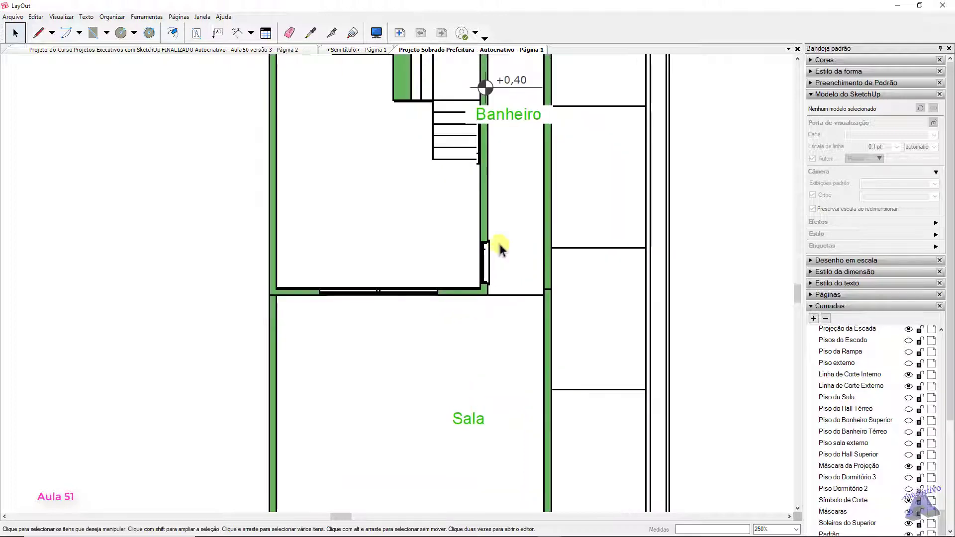
pyautogui.moveTo(518, 192); pyautogui.dragTo(566, 317, button='middle')
pyautogui.click(565, 214)
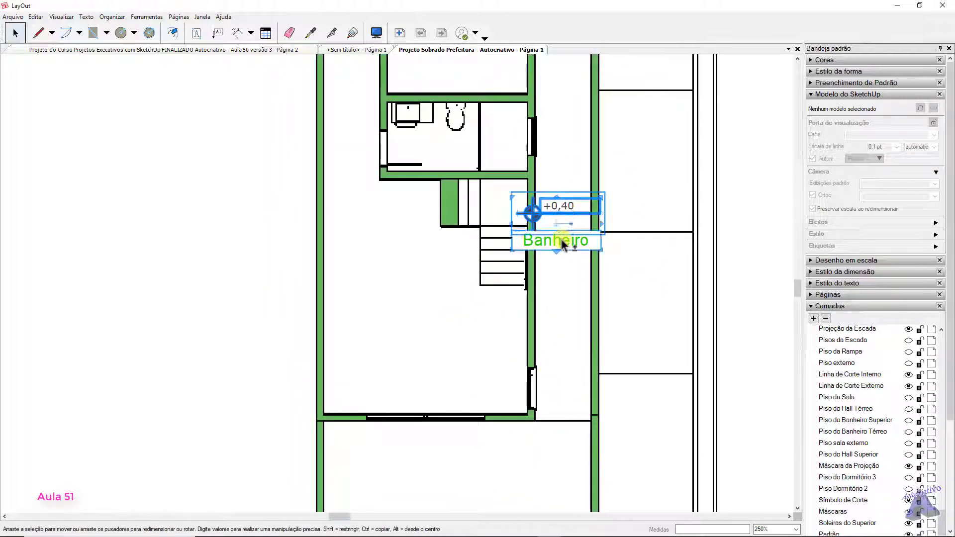
pyautogui.moveTo(553, 240)
pyautogui.mouseDown()
pyautogui.moveTo(428, 162)
pyautogui.moveTo(423, 142)
pyautogui.moveTo(426, 149)
pyautogui.moveTo(241, 177)
pyautogui.mouseUp()
pyautogui.click(410, 276)
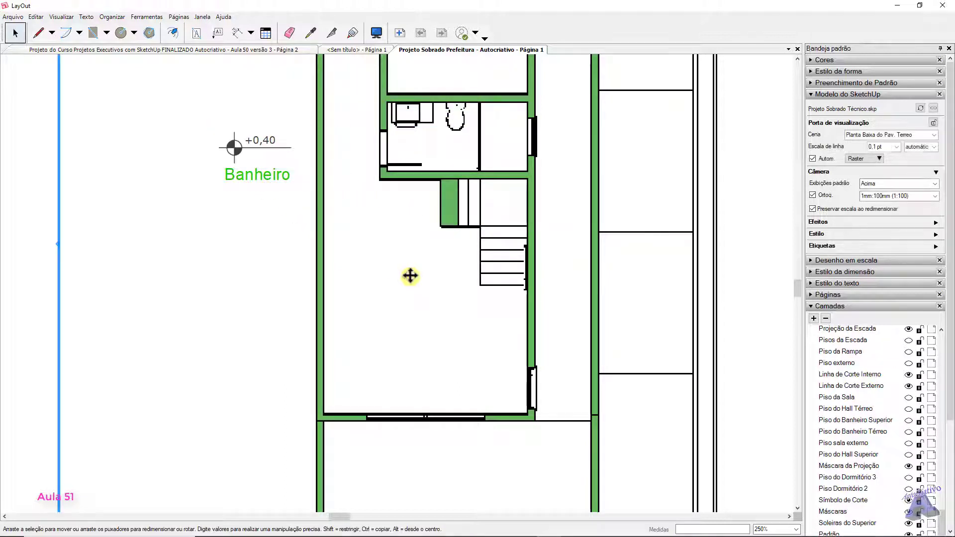
pyautogui.click(36, 308)
# Draw a horizontal guide line from the wall corner above the Sala label across to the space between the two plans
pyautogui.moveTo(473, 260); pyautogui.dragTo(411, 235, button='middle')
pyautogui.press('l')
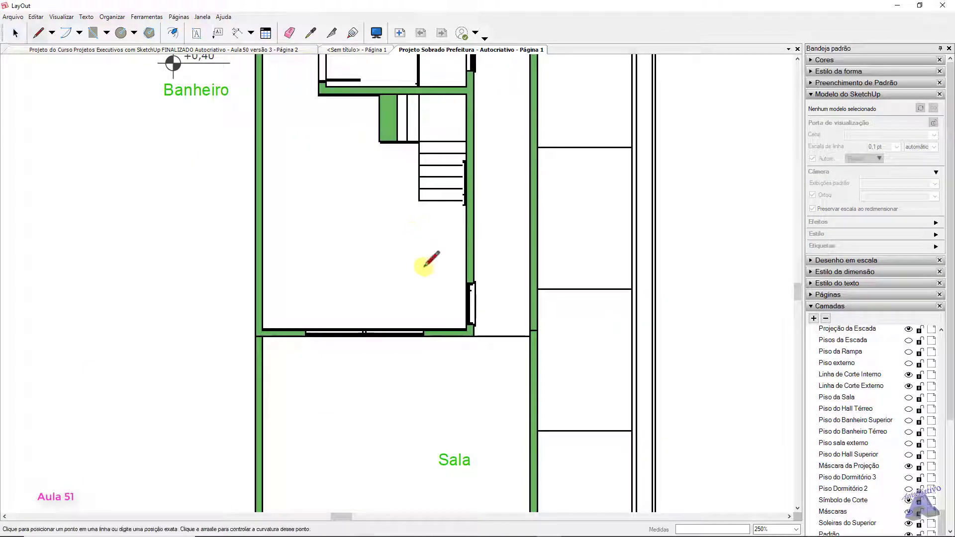
pyautogui.scroll(-5, 547, 275)
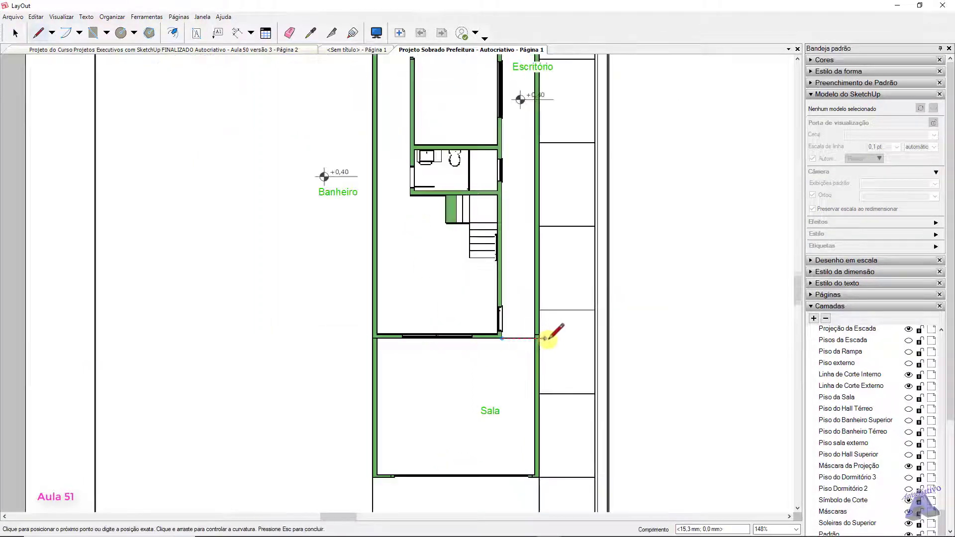
pyautogui.moveTo(650, 273)
pyautogui.mouseDown(button='middle')
pyautogui.moveTo(450, 311)
pyautogui.moveTo(320, 294)
pyautogui.mouseUp(button='middle')
pyautogui.scroll(-1, 424, 308)
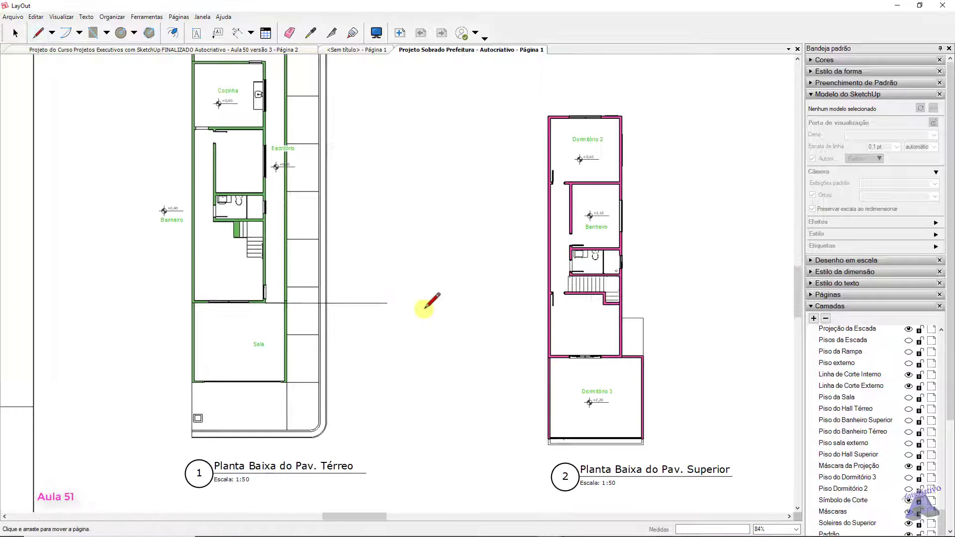
pyautogui.click(484, 303)
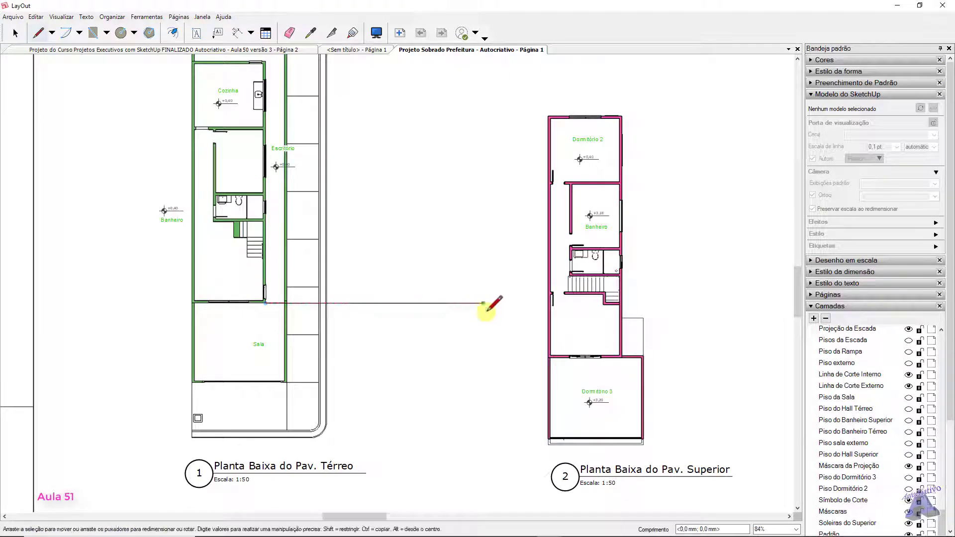
pyautogui.press('space')
# Move the upper-floor plan viewport closer to the ground-floor plan and align the wall above the lower bedroom with the guide line
pyautogui.click(542, 338)
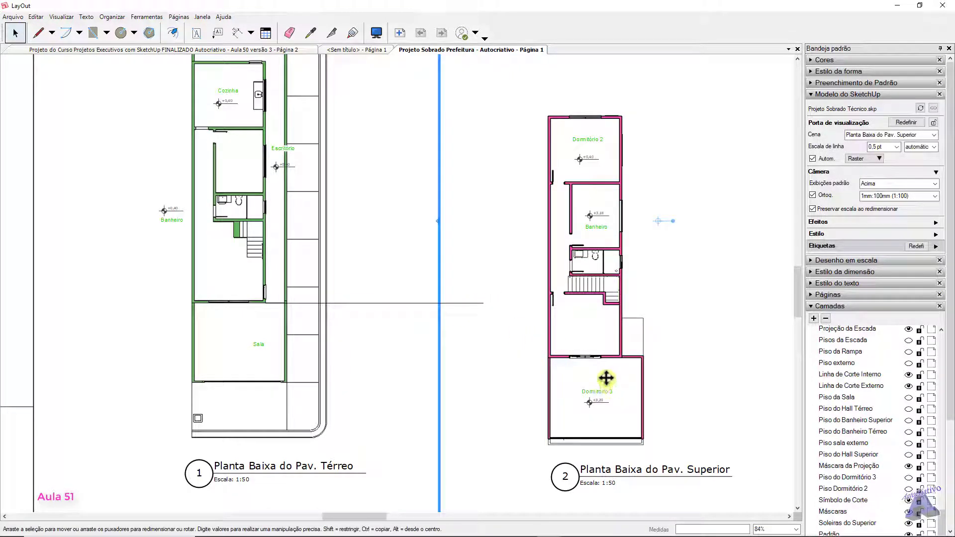
pyautogui.moveTo(592, 357); pyautogui.dragTo(422, 326)
pyautogui.scroll(6, 348, 301)
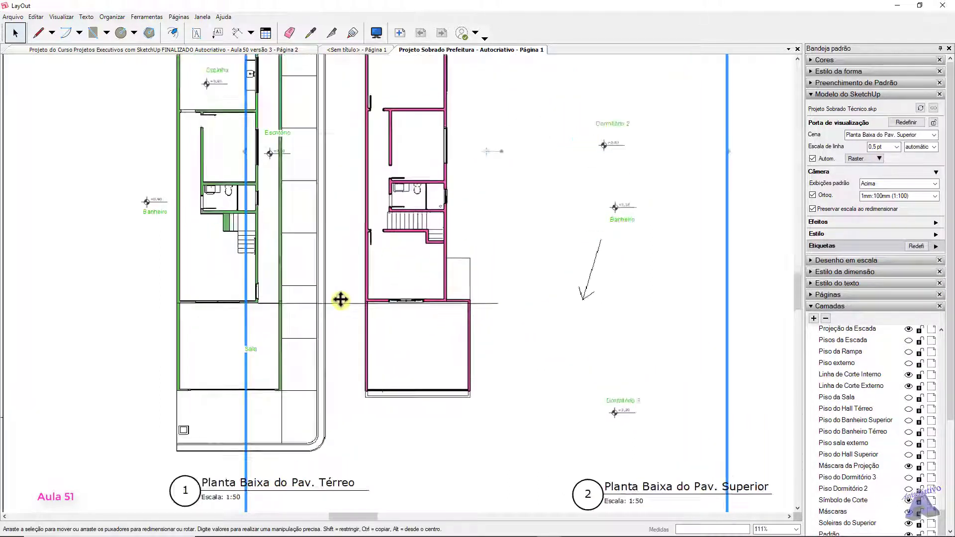
pyautogui.scroll(15, 375, 304)
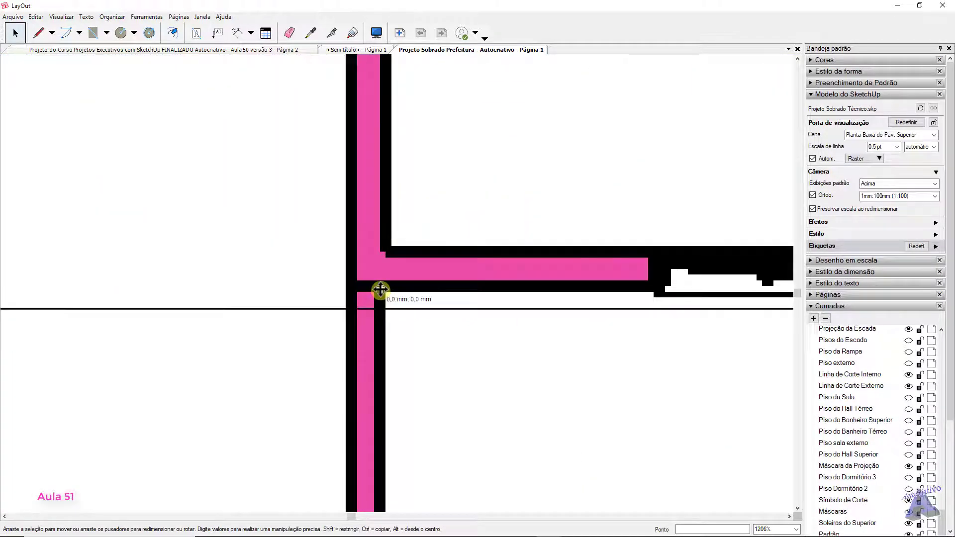
pyautogui.moveTo(380, 298); pyautogui.dragTo(381, 314)
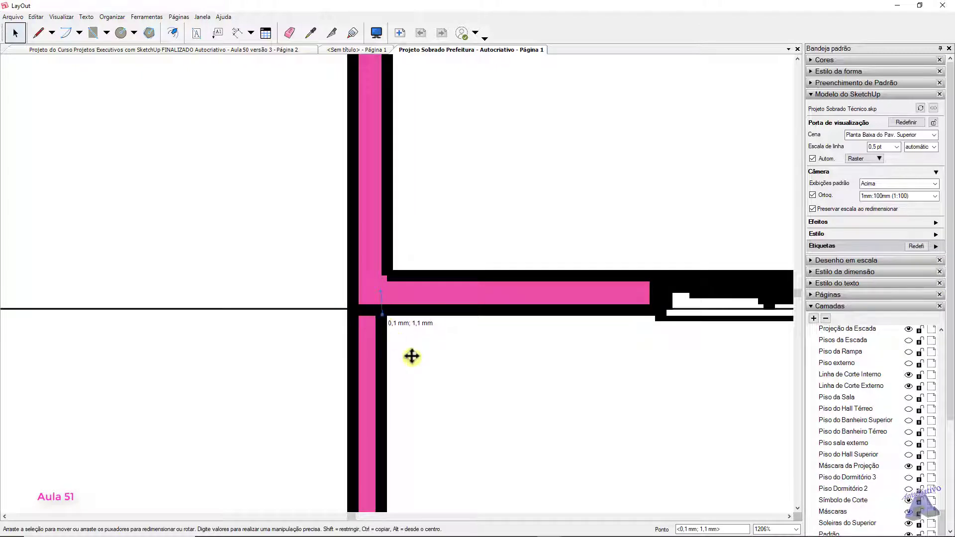
# Delete the horizontal guide line that runs between the two floor plans
pyautogui.scroll(-20, 412, 357)
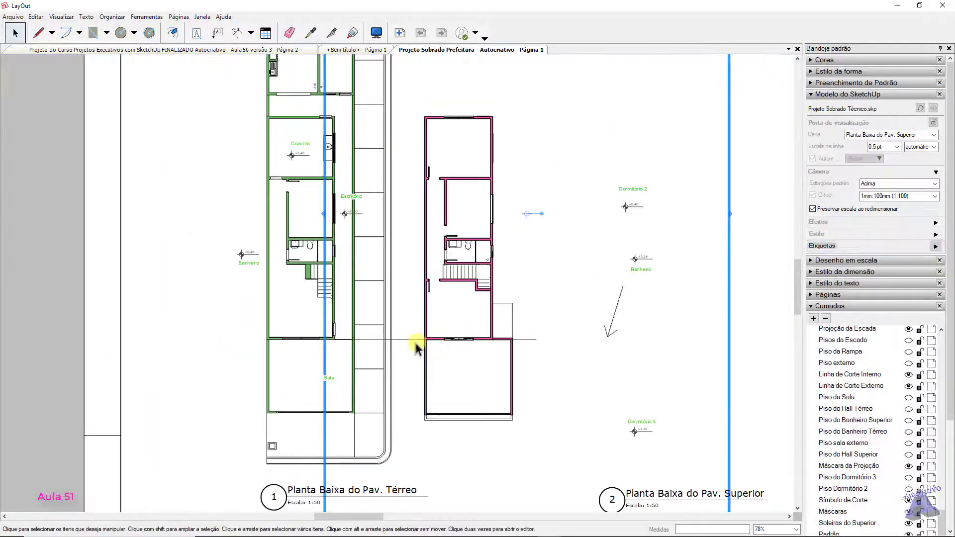
pyautogui.click(416, 344)
pyautogui.scroll(-2, 406, 298)
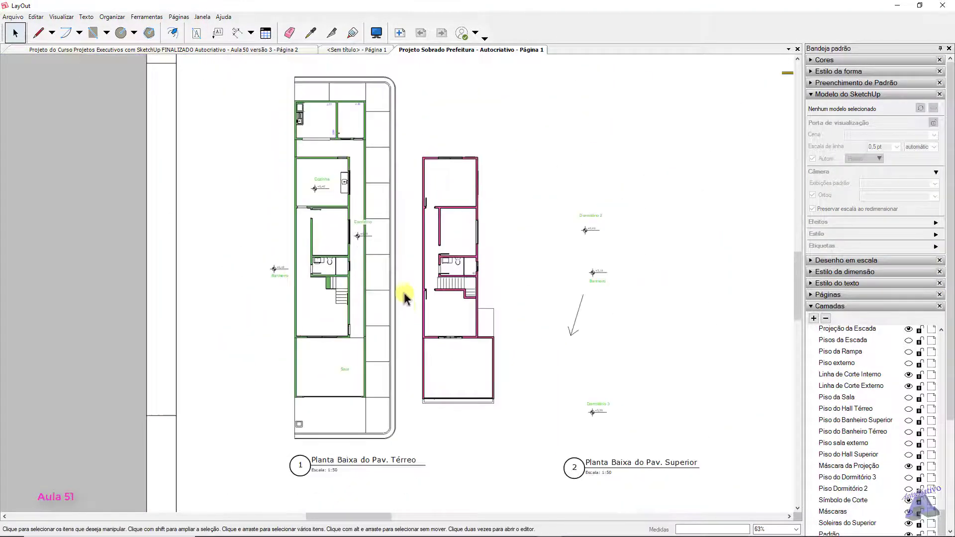
# Shift the upper-floor plan viewport slightly farther from the ground-floor plan, keeping the plans horizontally aligned
pyautogui.moveTo(405, 297); pyautogui.dragTo(468, 294, button='middle')
pyautogui.click(520, 335)
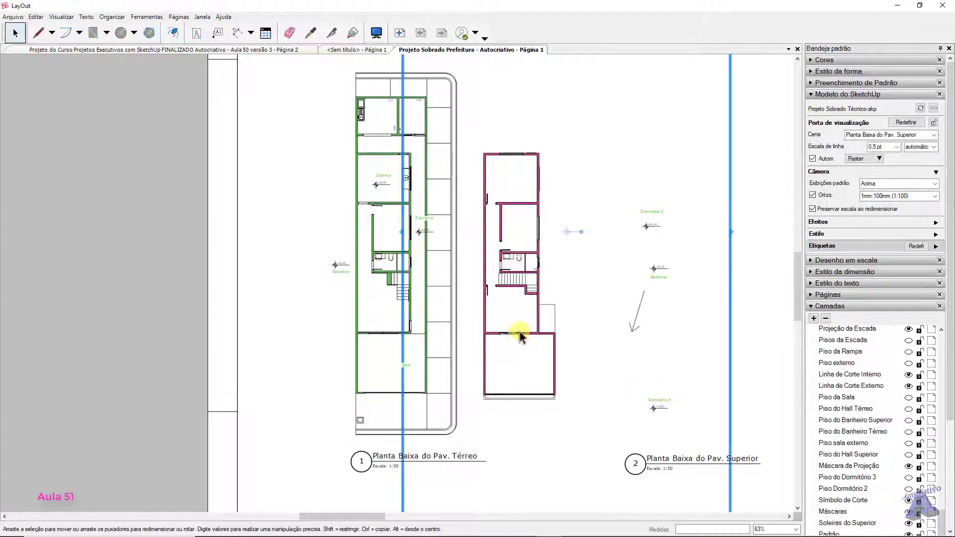
pyautogui.moveTo(528, 356); pyautogui.dragTo(546, 356)
pyautogui.click(186, 335)
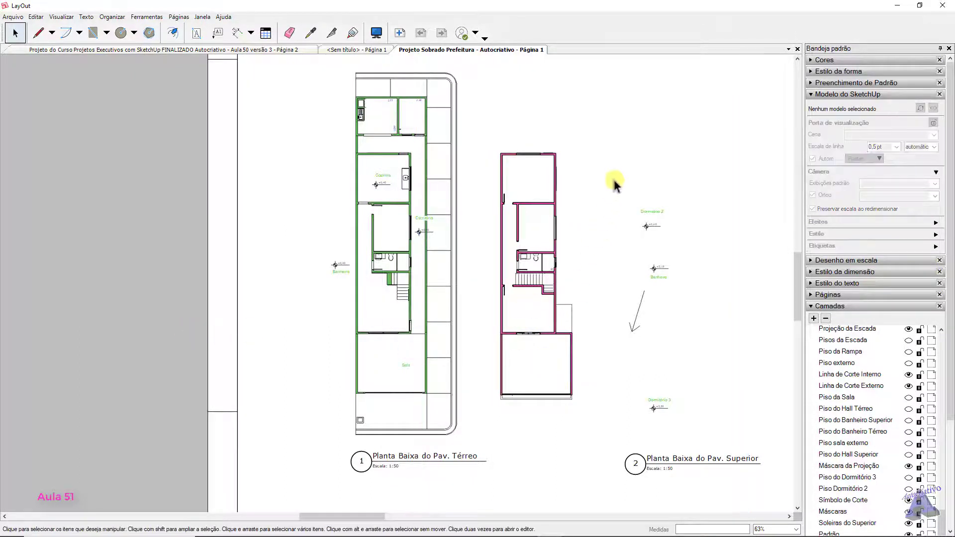
# Delete the Dormitório 2, Banheiro and Dormitório 3 labels with their level markers beside the upper-floor plan
pyautogui.moveTo(614, 175); pyautogui.dragTo(688, 415)
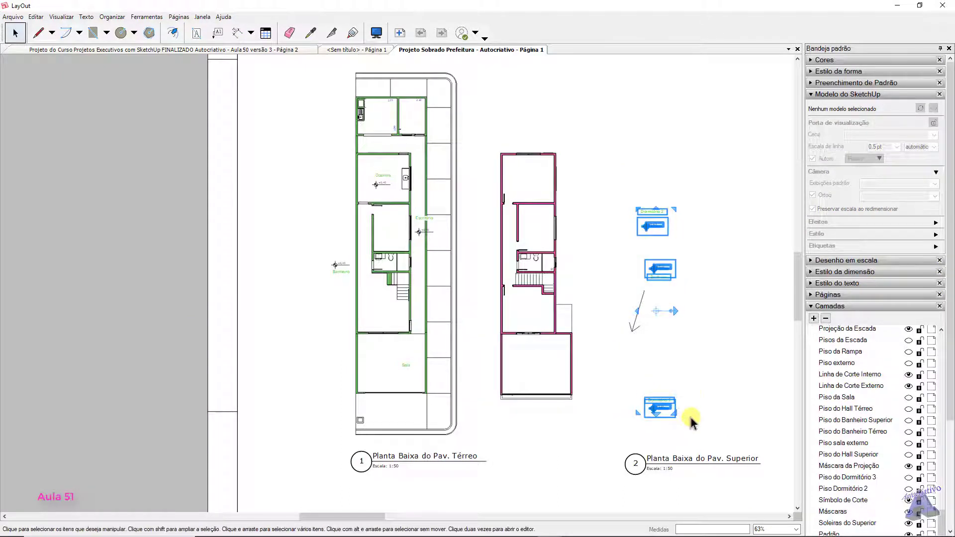
pyautogui.press('Delete')
# Move the Planta Baixa do Pav. Superior title with its number 2 marker beneath the upper-floor plan
pyautogui.moveTo(688, 309); pyautogui.dragTo(637, 274, button='middle')
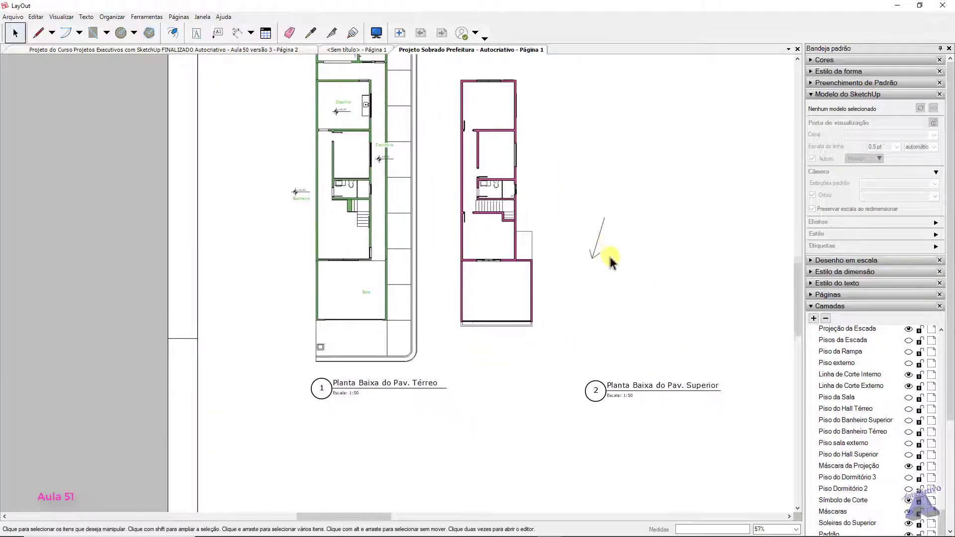
pyautogui.scroll(-1, 611, 260)
pyautogui.click(634, 374)
pyautogui.moveTo(571, 354); pyautogui.dragTo(537, 362)
pyautogui.click(234, 365)
pyautogui.moveTo(357, 447); pyautogui.dragTo(368, 372, button='middle')
# Examine the small stray line below the ground-floor plan and the arrangement of both plans on the sheet
pyautogui.click(350, 401)
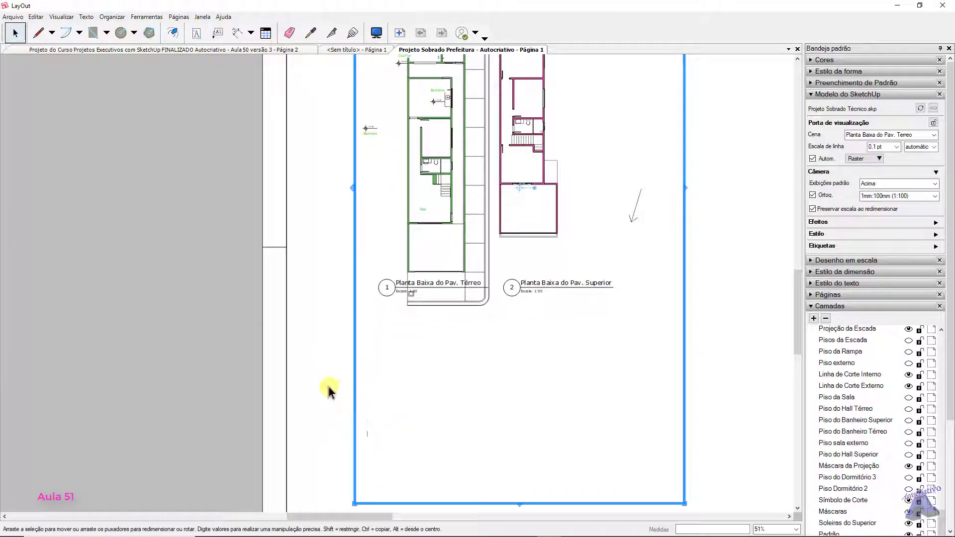
pyautogui.click(216, 366)
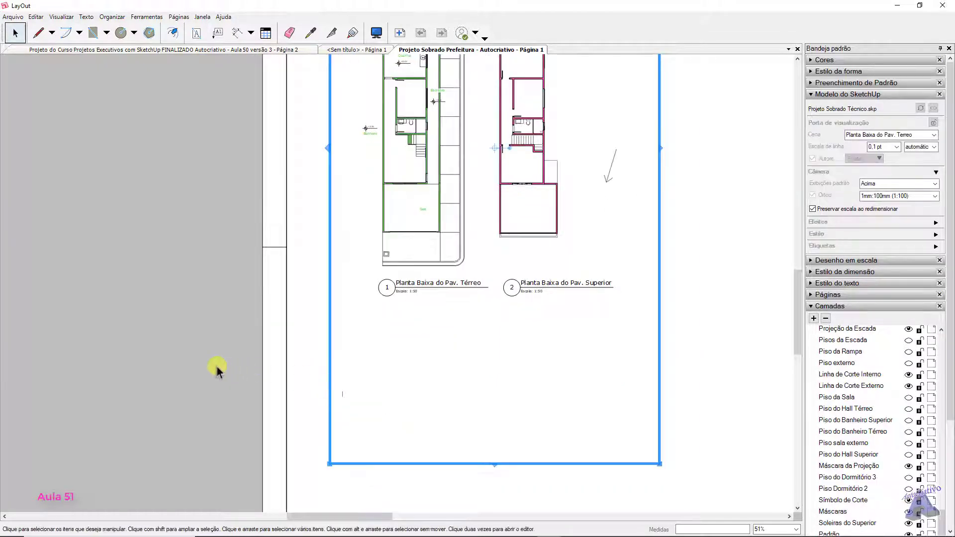
pyautogui.scroll(-2, 490, 281)
pyautogui.moveTo(490, 281); pyautogui.dragTo(485, 331, button='middle')
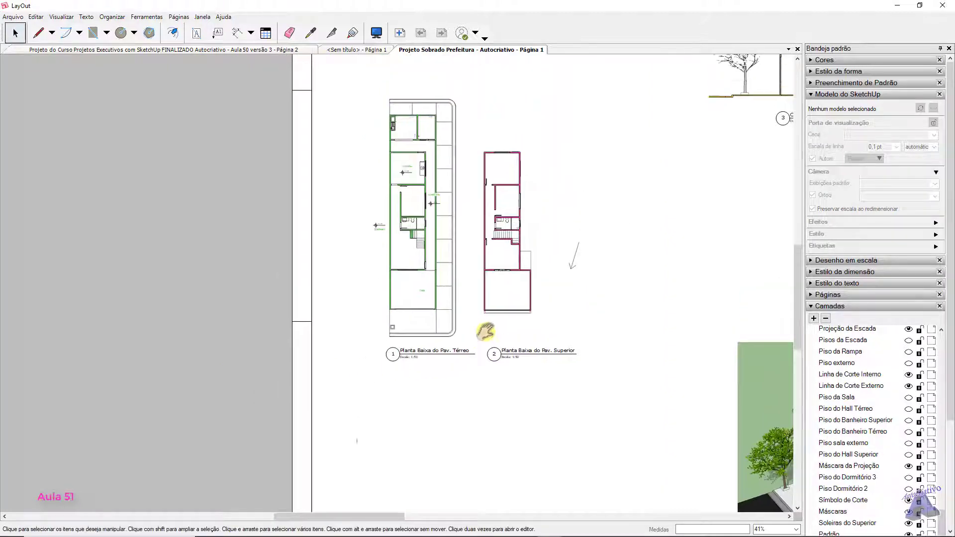
pyautogui.scroll(5, 351, 437)
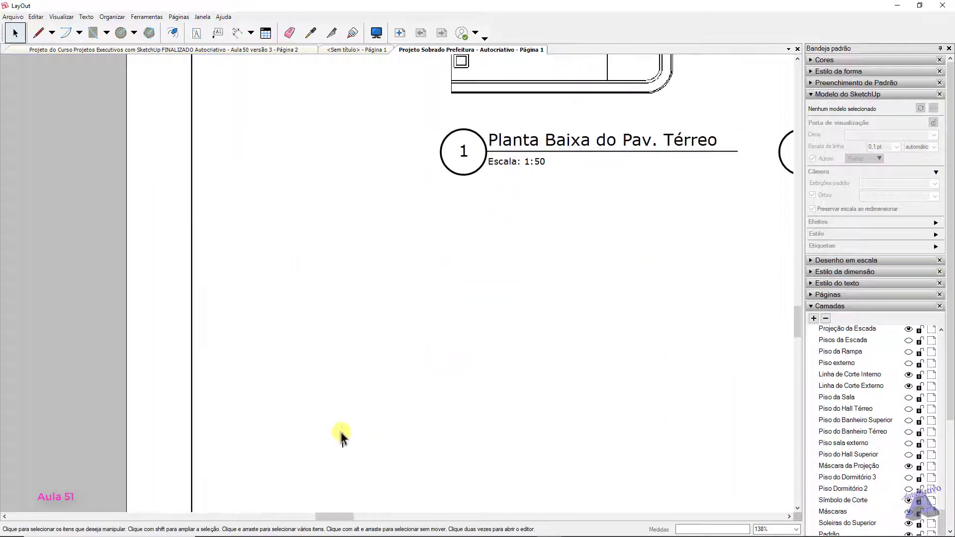
pyautogui.scroll(2, 341, 437)
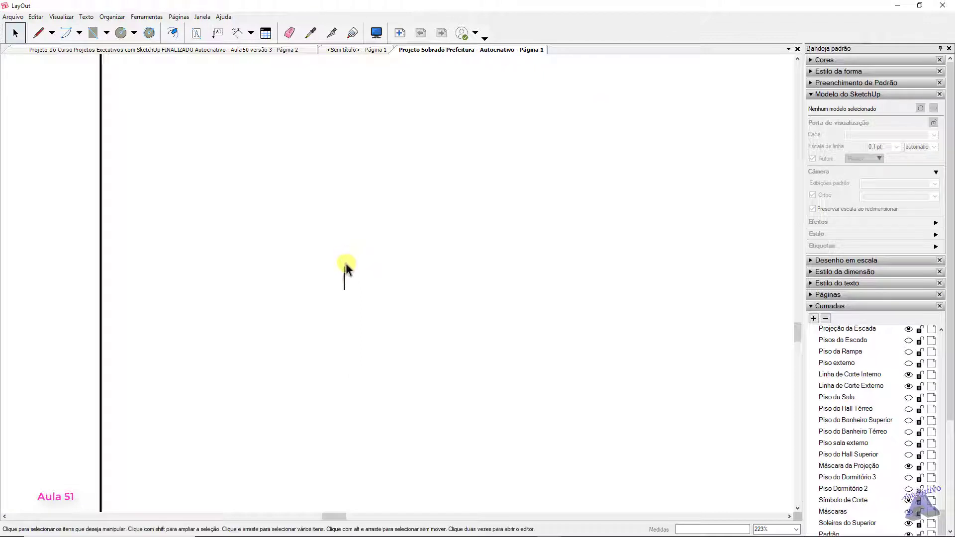
pyautogui.scroll(-5, 343, 286)
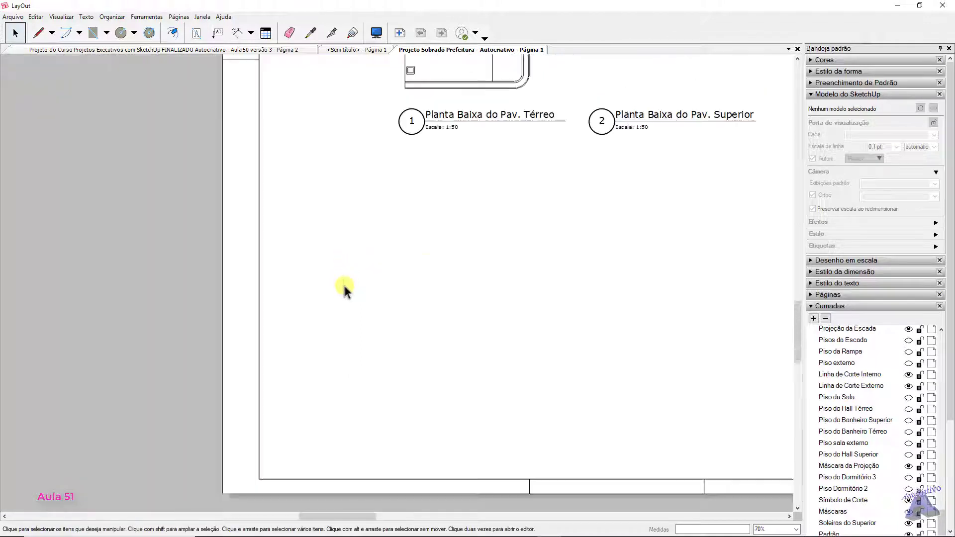
pyautogui.moveTo(431, 271); pyautogui.dragTo(393, 361, button='middle')
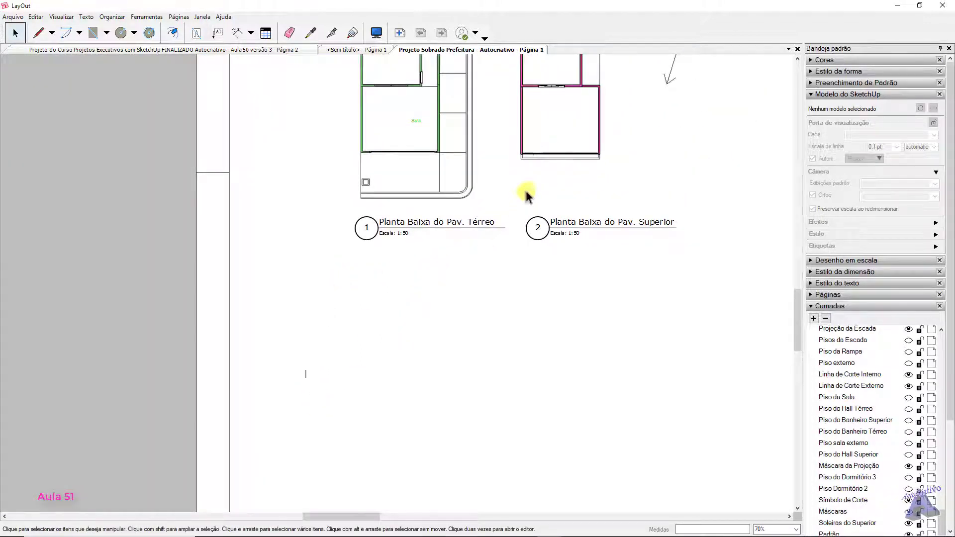
pyautogui.moveTo(512, 200); pyautogui.dragTo(490, 376, button='middle')
pyautogui.scroll(2, 480, 245)
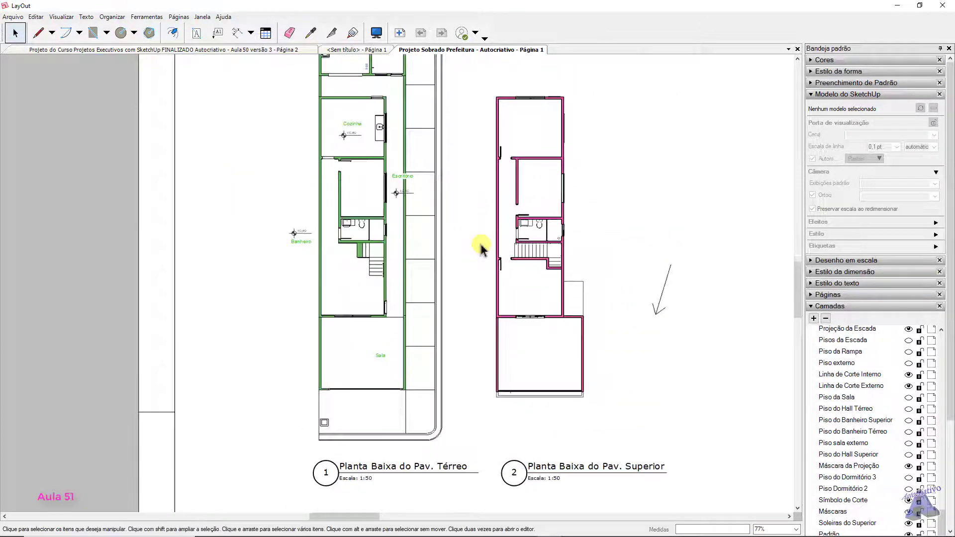
pyautogui.scroll(-3, 481, 248)
pyautogui.scroll(1, 458, 252)
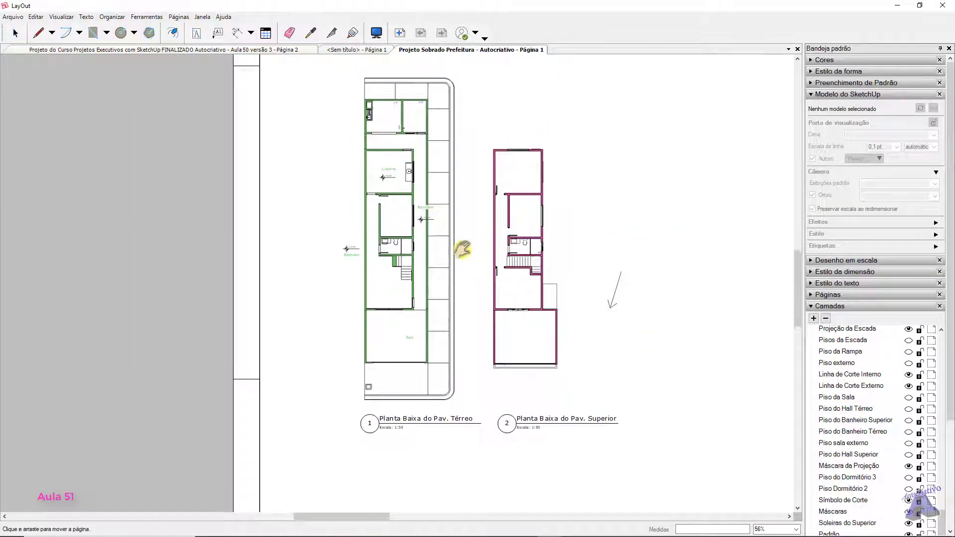
pyautogui.scroll(-1, 472, 169)
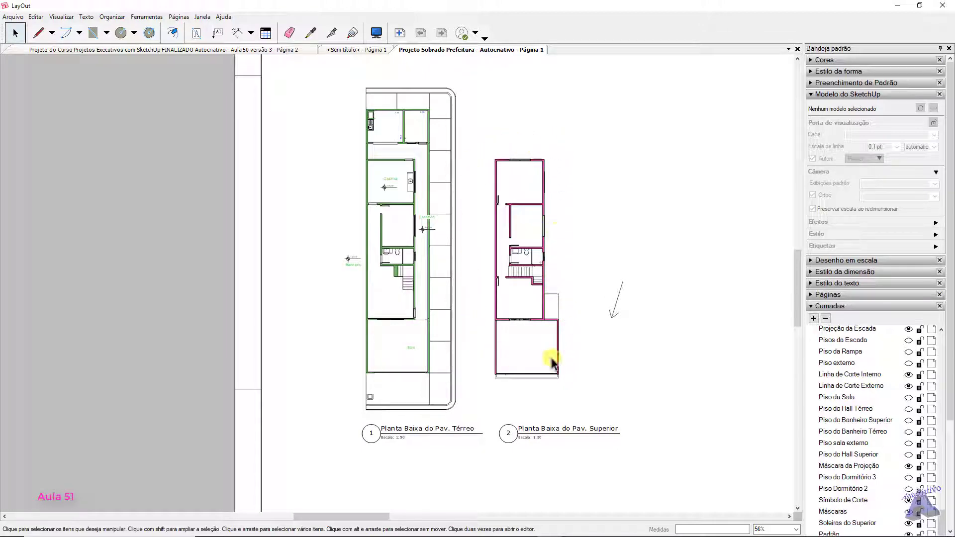
pyautogui.scroll(-2, 484, 245)
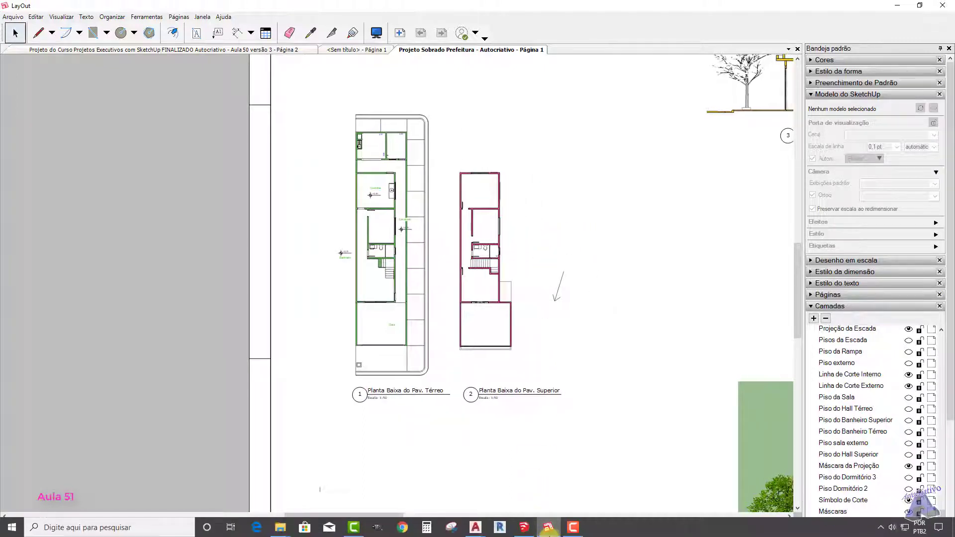
# Open the document setup and check the linked model file in its references
pyautogui.click(523, 529)
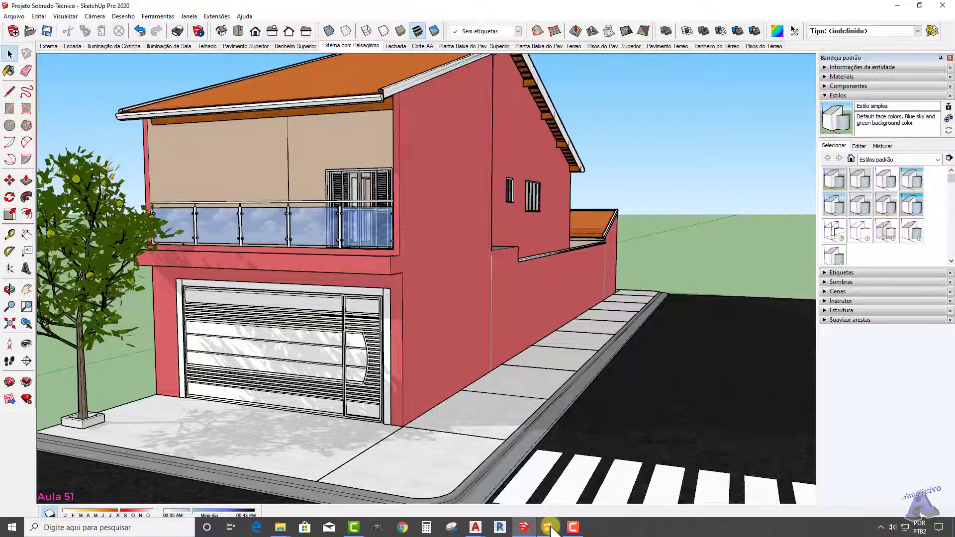
pyautogui.click(549, 527)
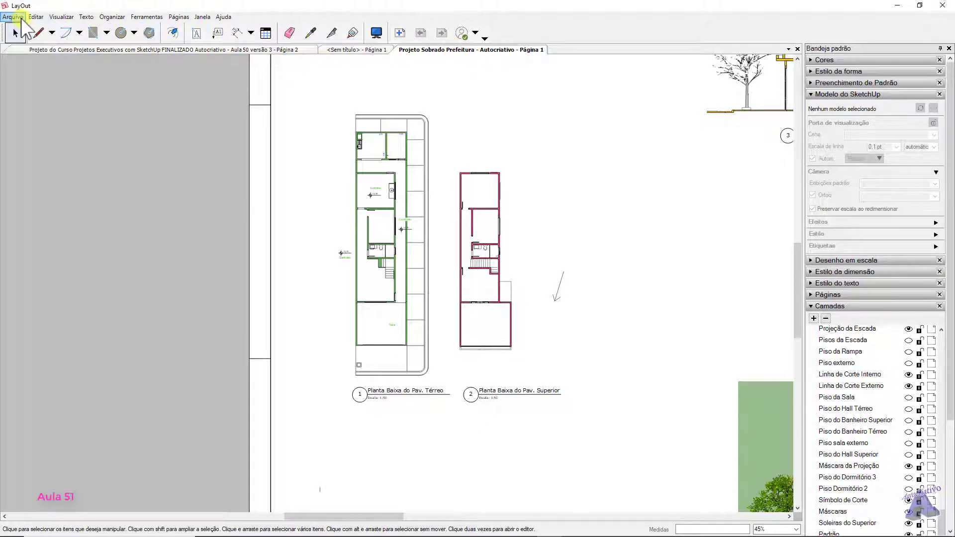
pyautogui.click(13, 17)
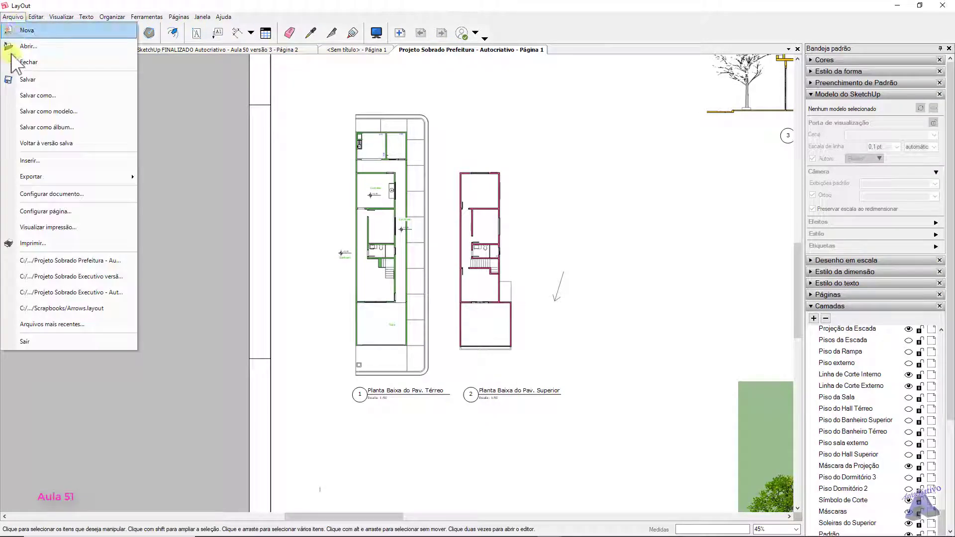
pyautogui.click(62, 195)
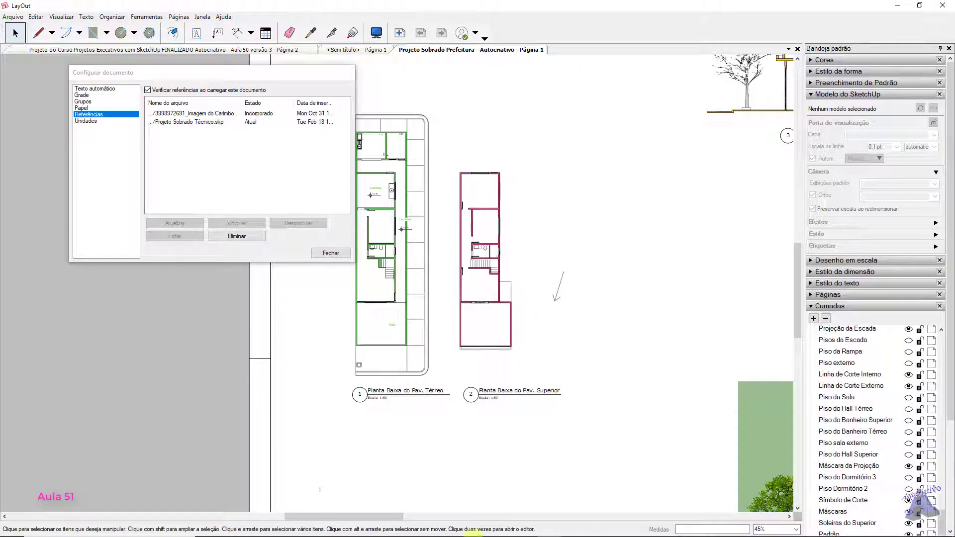
pyautogui.moveTo(473, 535)
# Switch to SketchUp, view the Projeto Sobrado Técnico model from above, turn off shadows and set parallel projection
pyautogui.click(524, 528)
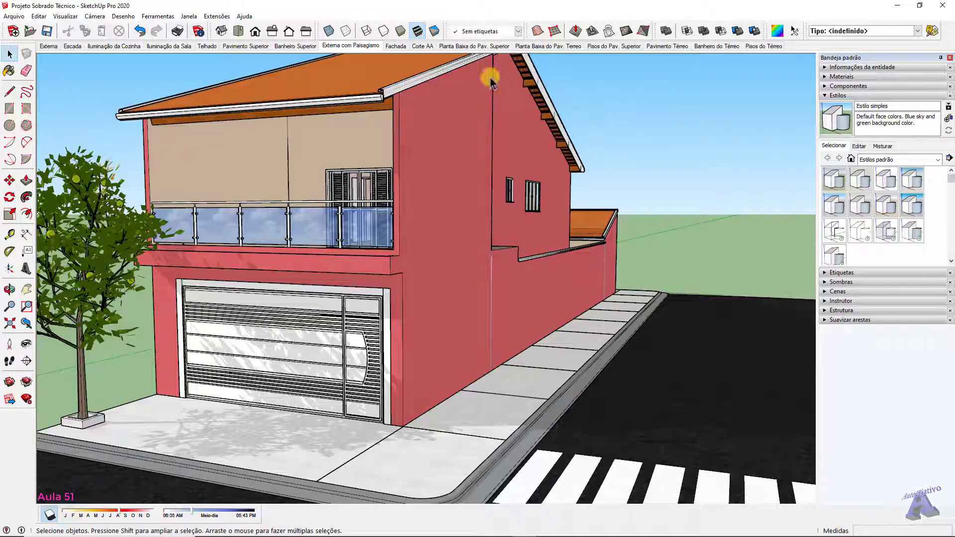
pyautogui.click(238, 31)
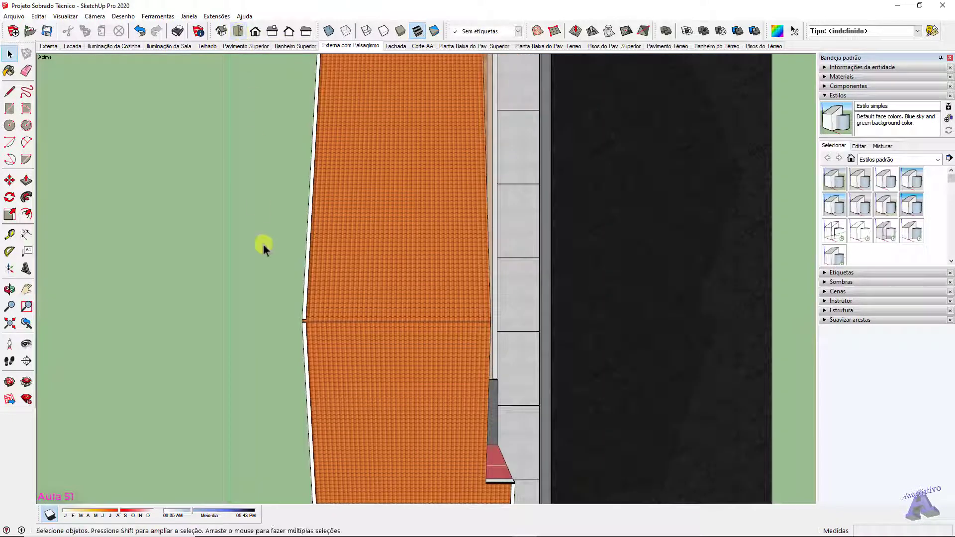
pyautogui.click(50, 515)
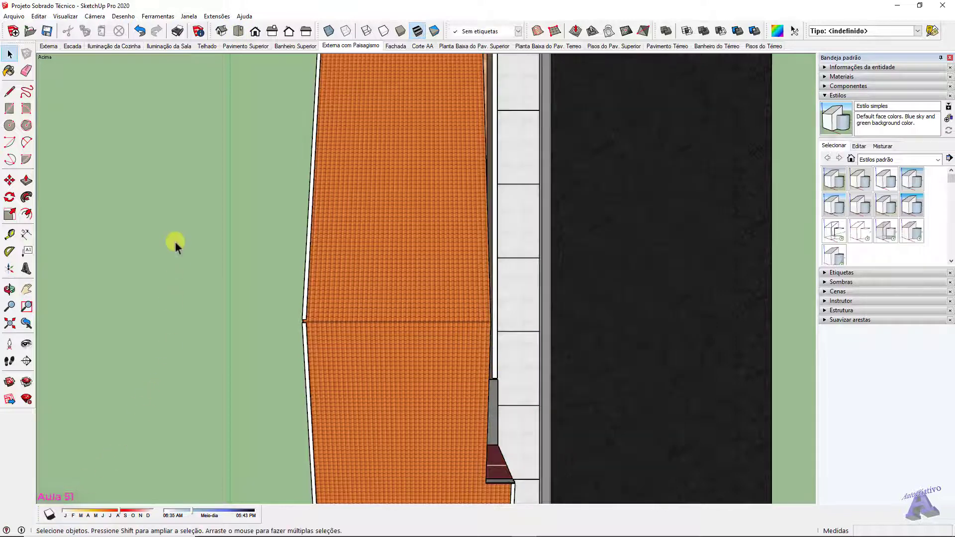
pyautogui.click(93, 17)
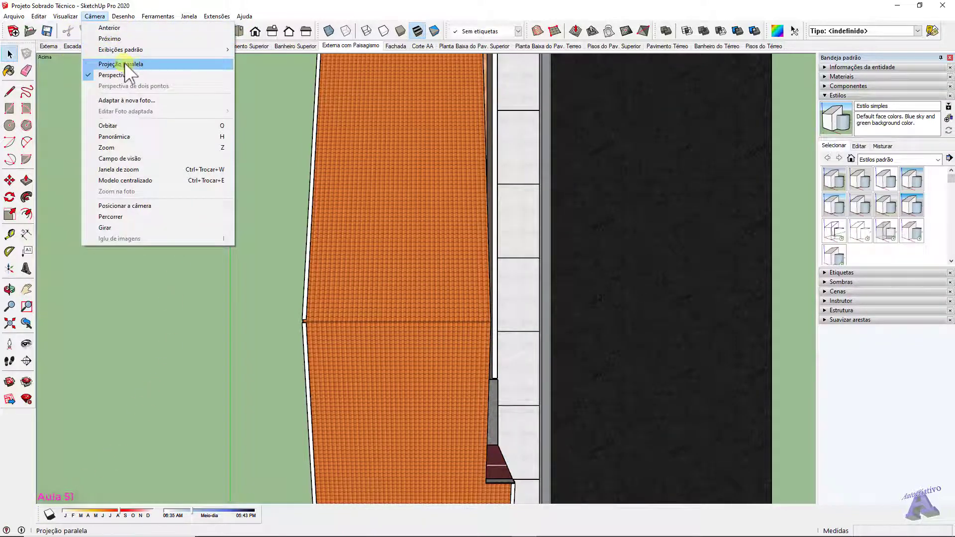
pyautogui.click(125, 63)
# Hide the street group with its crosswalk so the roof and sidewalk remain in the top view
pyautogui.scroll(-4, 227, 213)
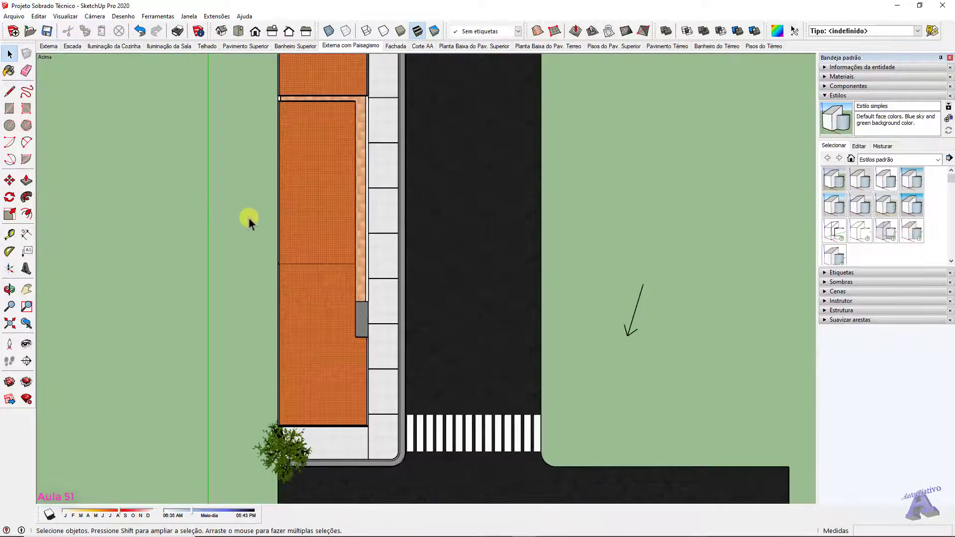
pyautogui.scroll(-5, 346, 240)
pyautogui.click(479, 244)
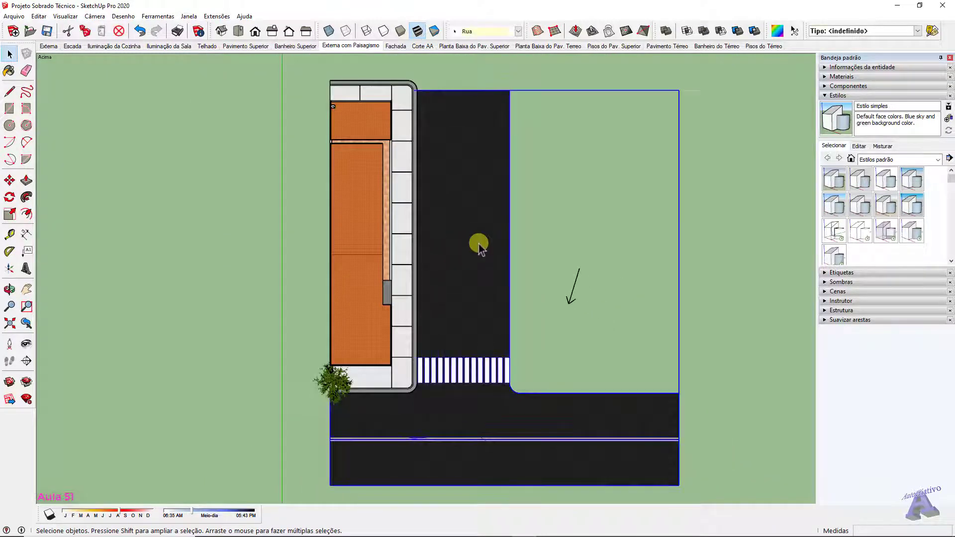
pyautogui.rightClick(479, 244)
pyautogui.click(516, 270)
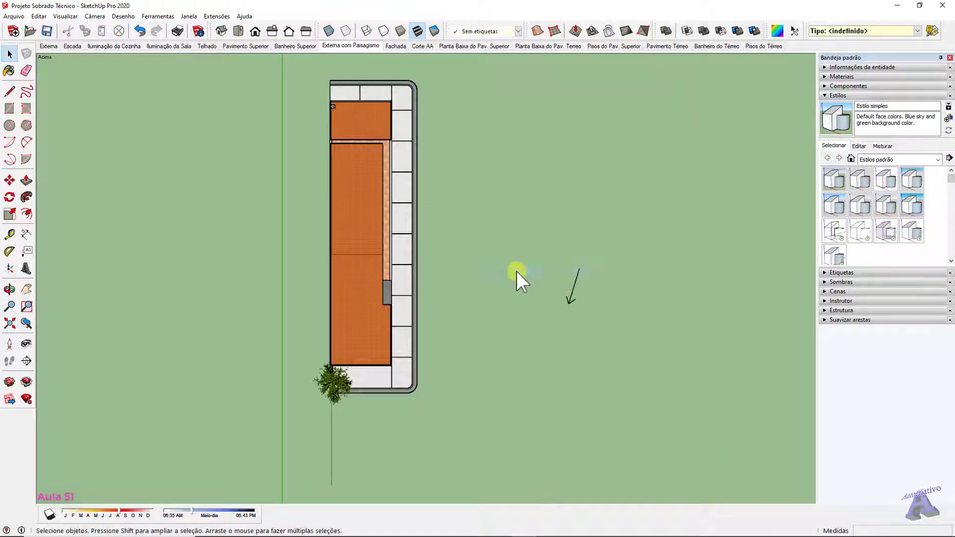
pyautogui.keyDown('shift'); pyautogui.moveTo(452, 245); pyautogui.dragTo(577, 266, button='middle'); pyautogui.keyUp('shift')
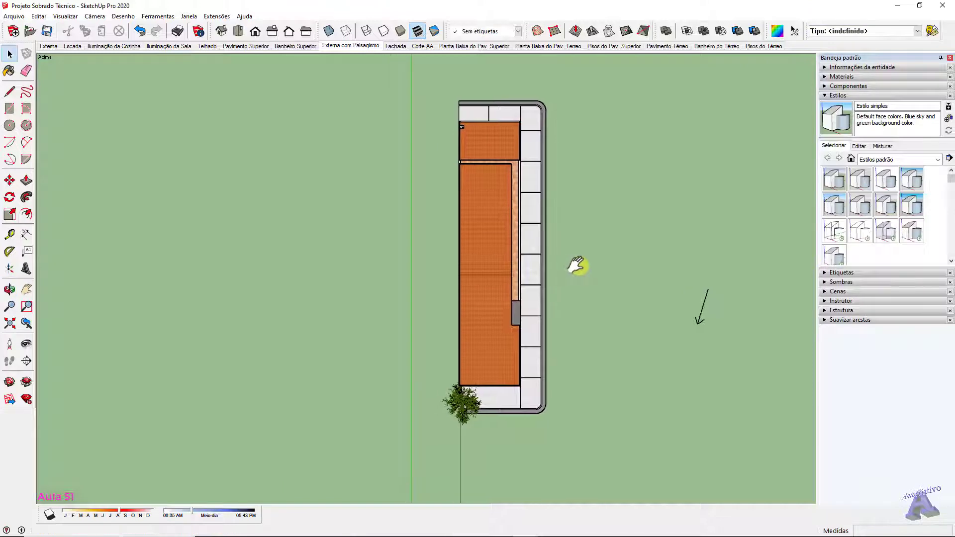
pyautogui.scroll(1, 504, 199)
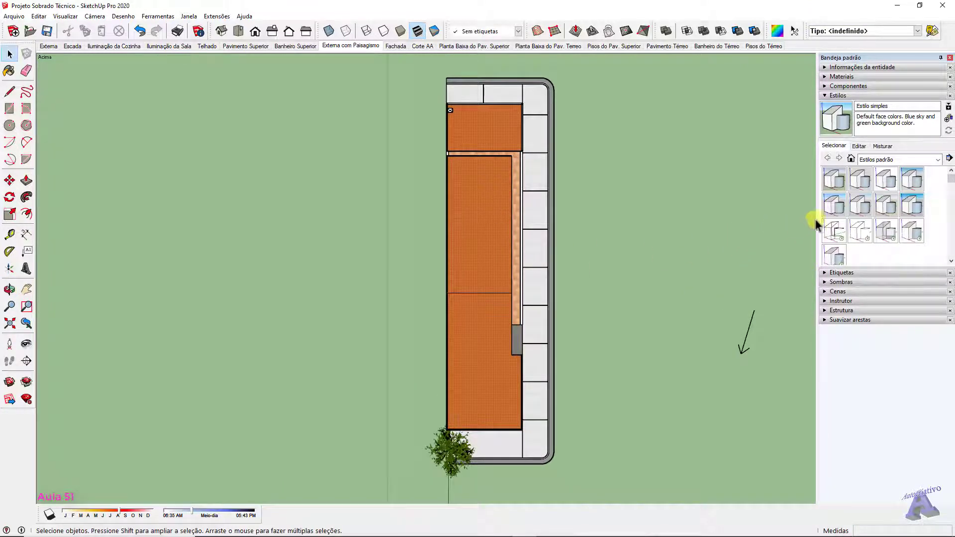
# Try the construction documentation style and the hidden-line style on the top view of the roof
pyautogui.click(883, 178)
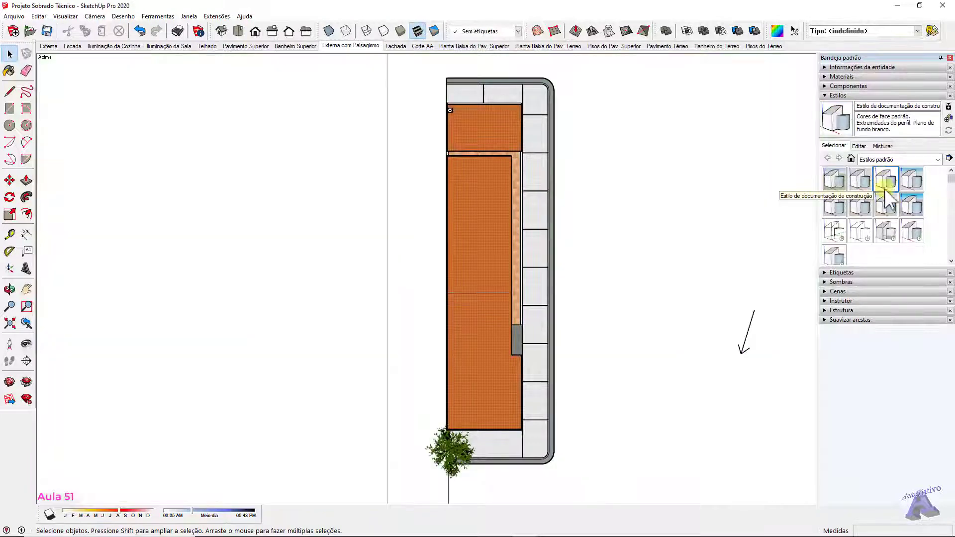
pyautogui.click(862, 229)
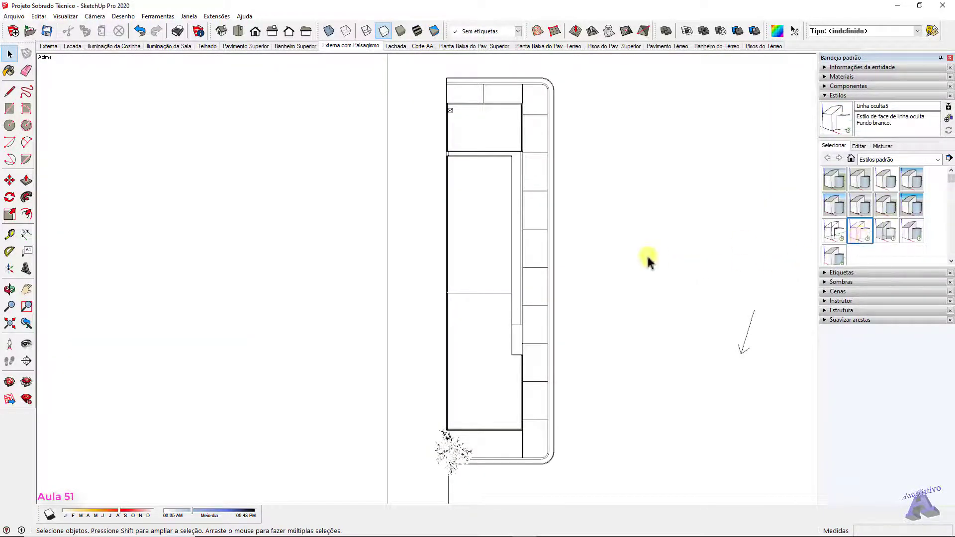
pyautogui.scroll(3, 453, 159)
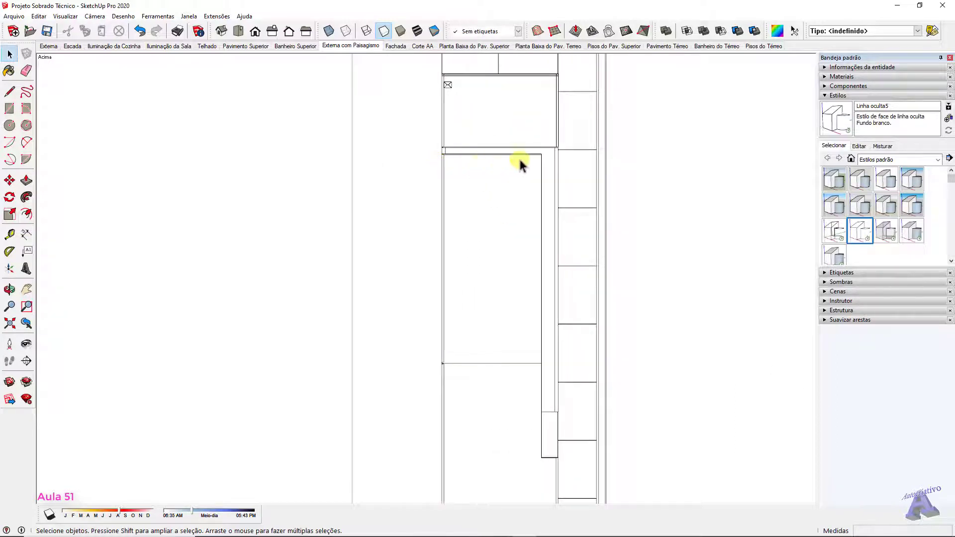
# Apply the carpentry style (Estilo de carpintaria) to the top view of the whole house
pyautogui.click(867, 181)
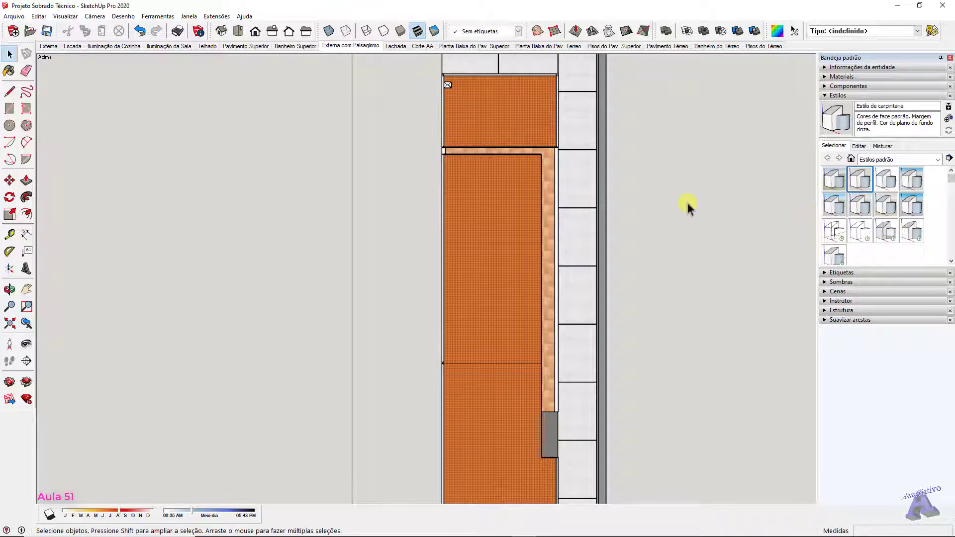
pyautogui.scroll(-2, 688, 204)
pyautogui.scroll(-1, 688, 204)
pyautogui.keyDown('shift'); pyautogui.moveTo(716, 212); pyautogui.dragTo(624, 200, button='middle'); pyautogui.keyUp('shift')
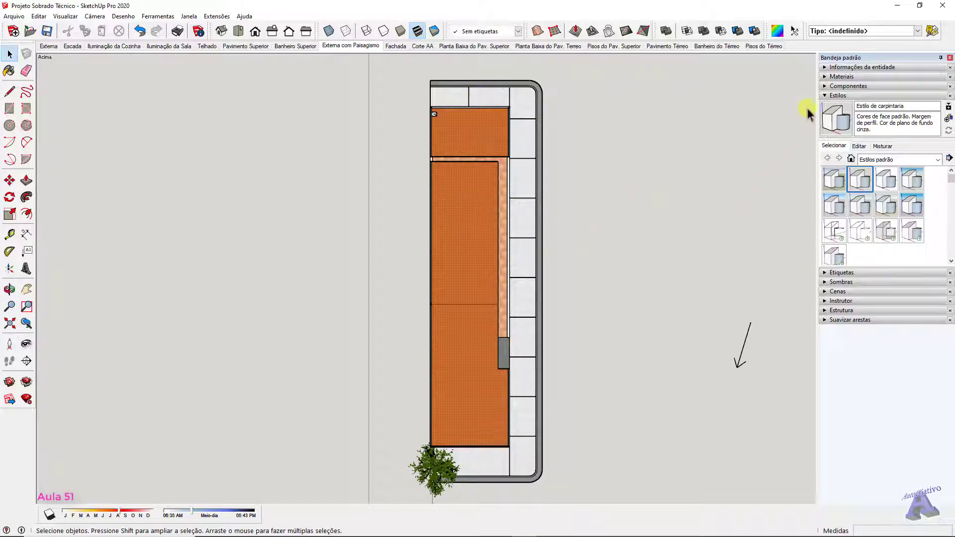
pyautogui.click(825, 95)
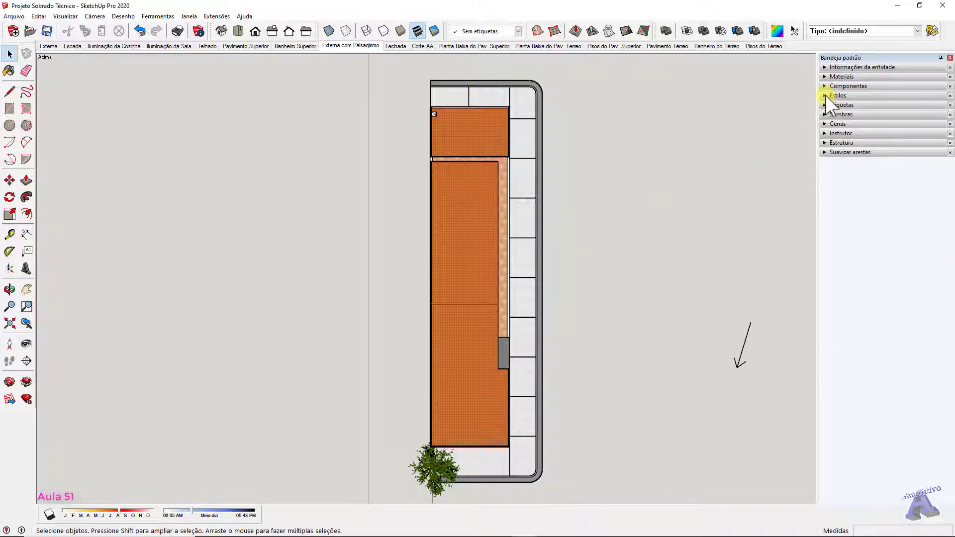
# Add a scene for the current top view and name it Planta de Cobertura
pyautogui.click(824, 122)
pyautogui.click(837, 135)
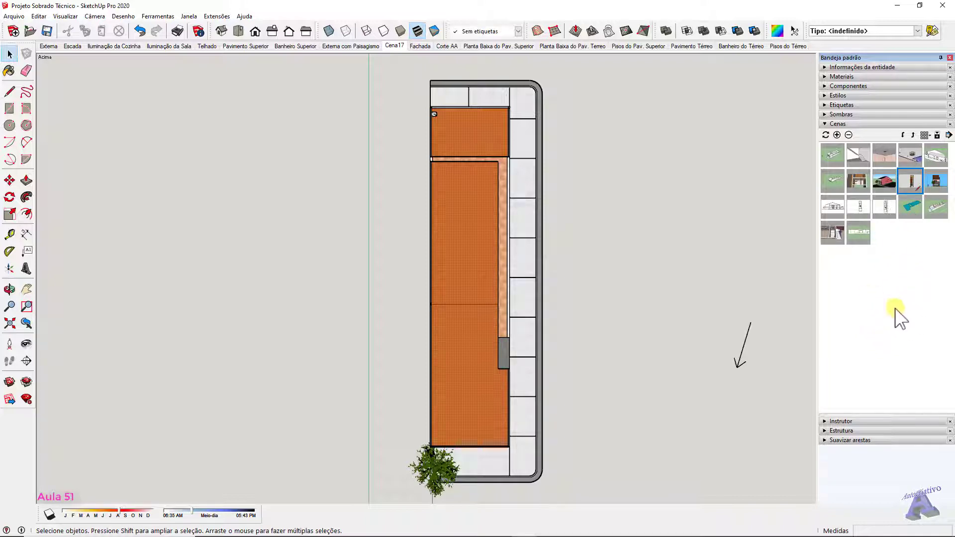
pyautogui.rightClick(911, 182)
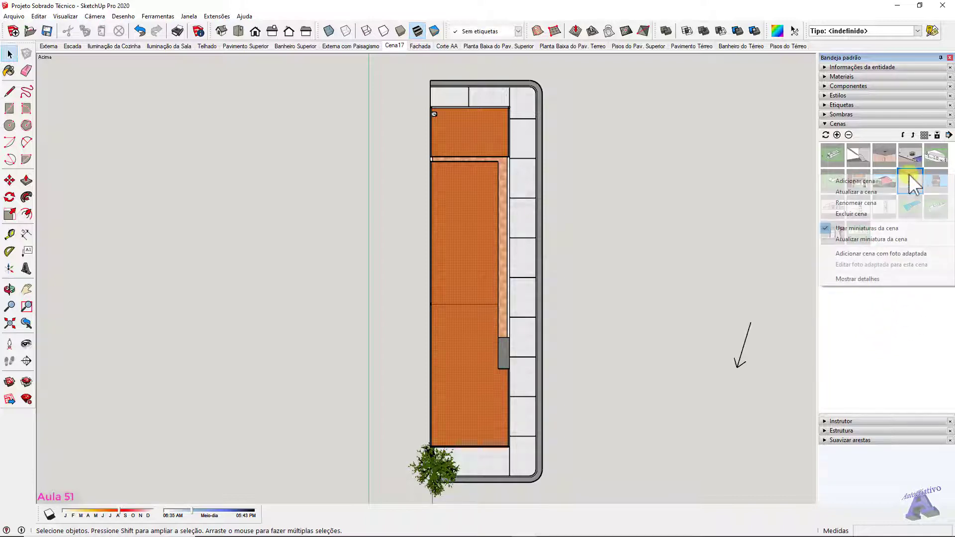
pyautogui.click(864, 204)
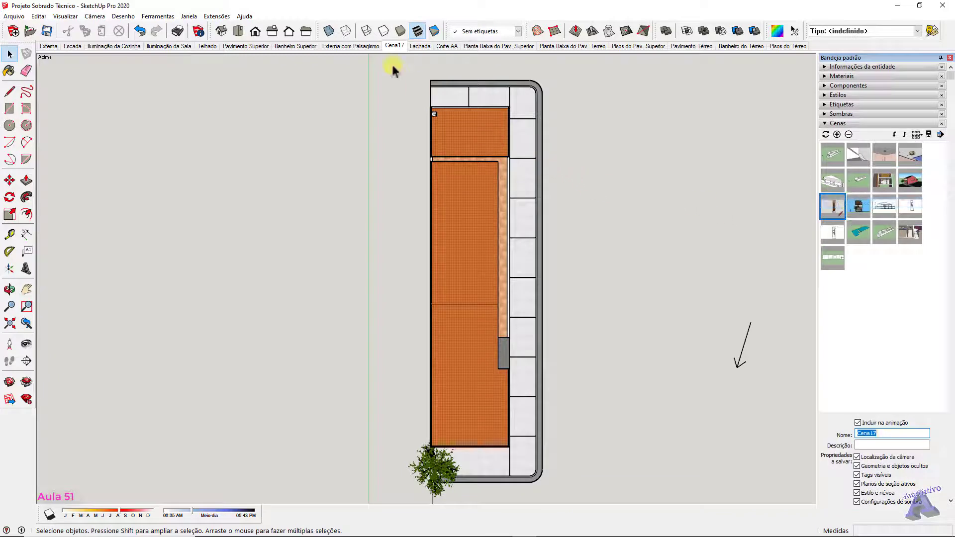
pyautogui.rightClick(396, 46)
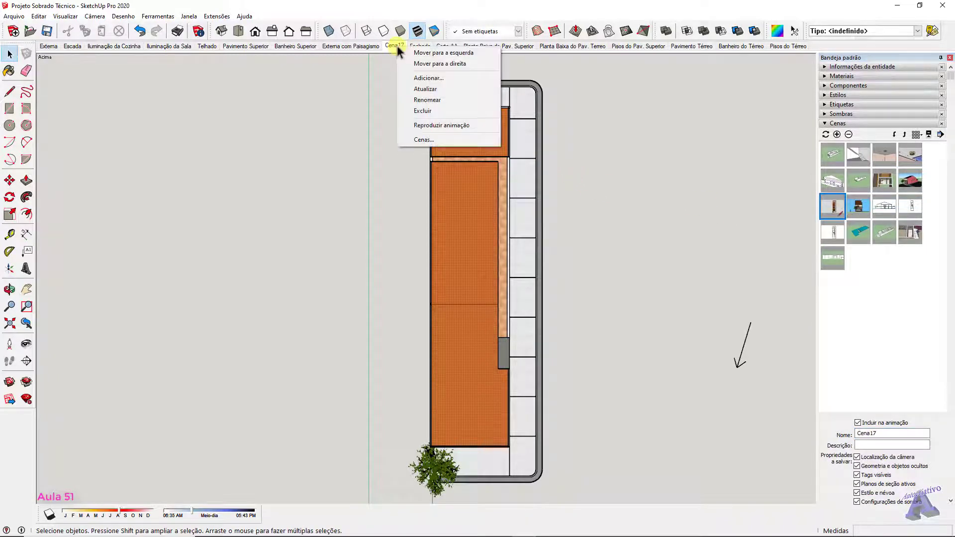
pyautogui.click(432, 100)
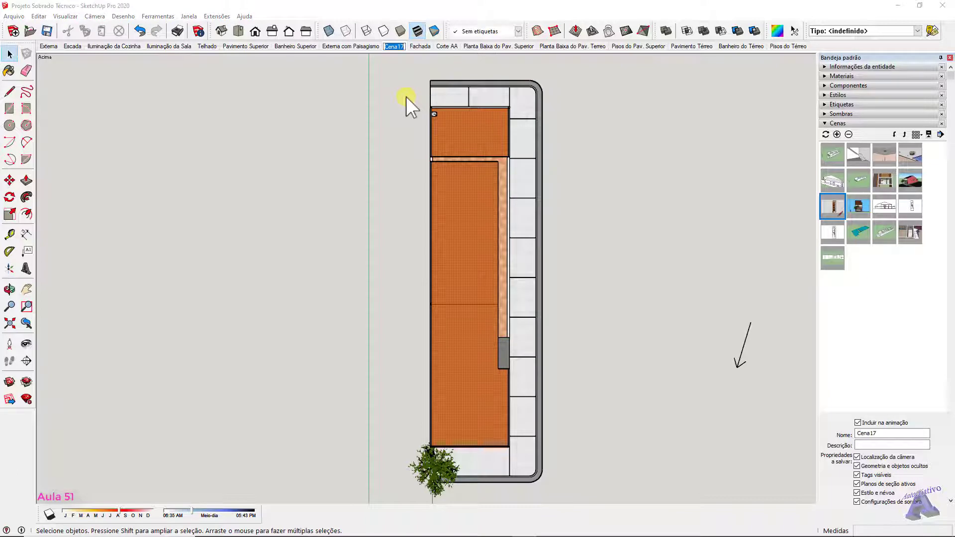
pyautogui.write('Planta de Cobertura')
pyautogui.press('Return')
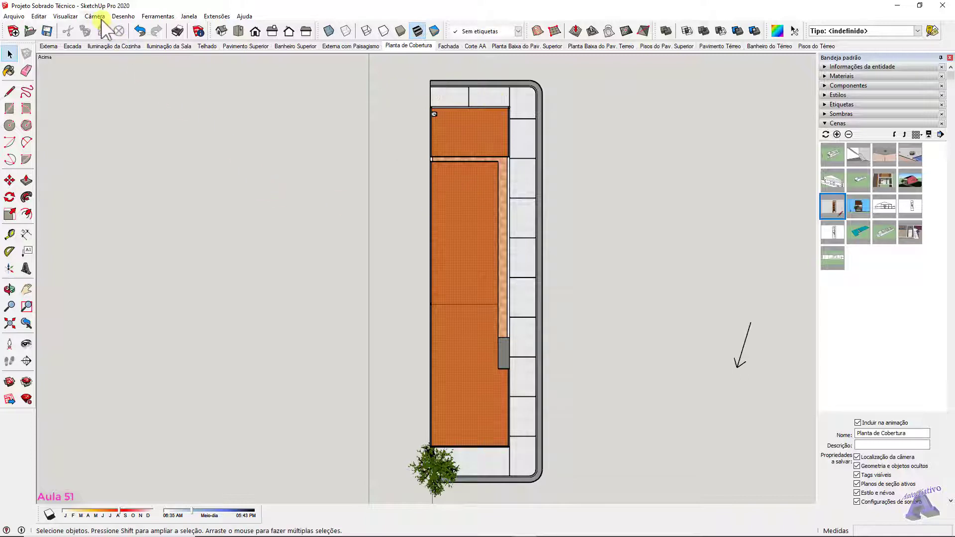
# Save the SketchUp model and switch to LayOut, closing the document setup dialog that is open there
pyautogui.click(46, 31)
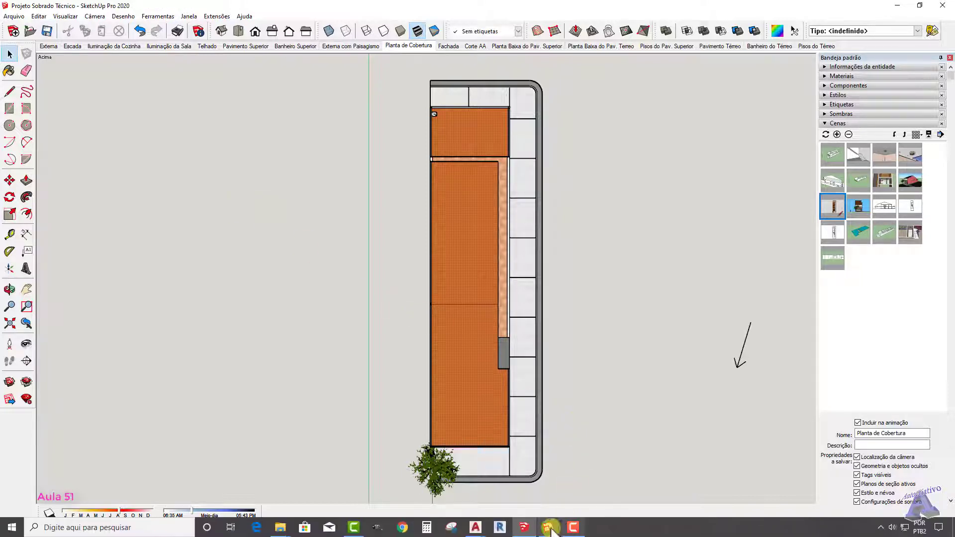
pyautogui.click(547, 527)
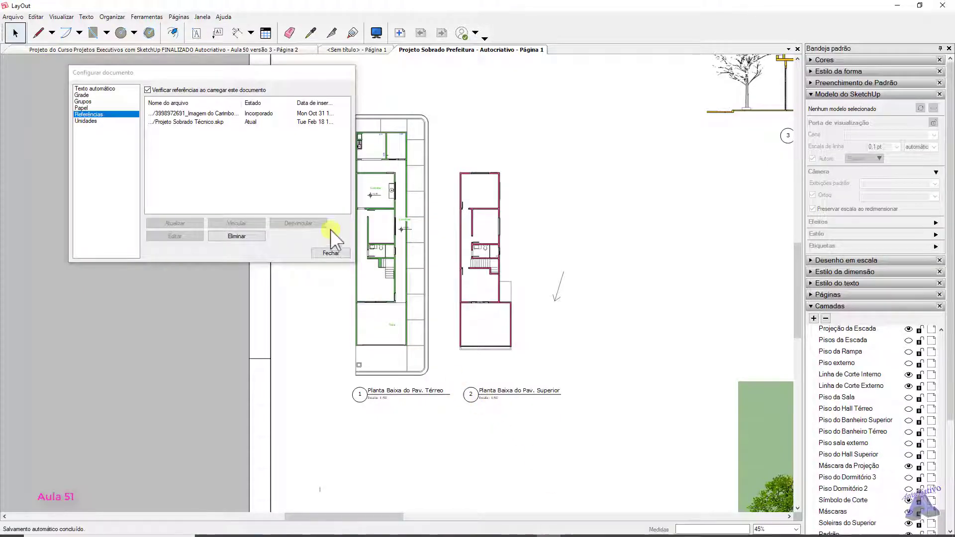
pyautogui.click(331, 254)
pyautogui.scroll(-5, 330, 254)
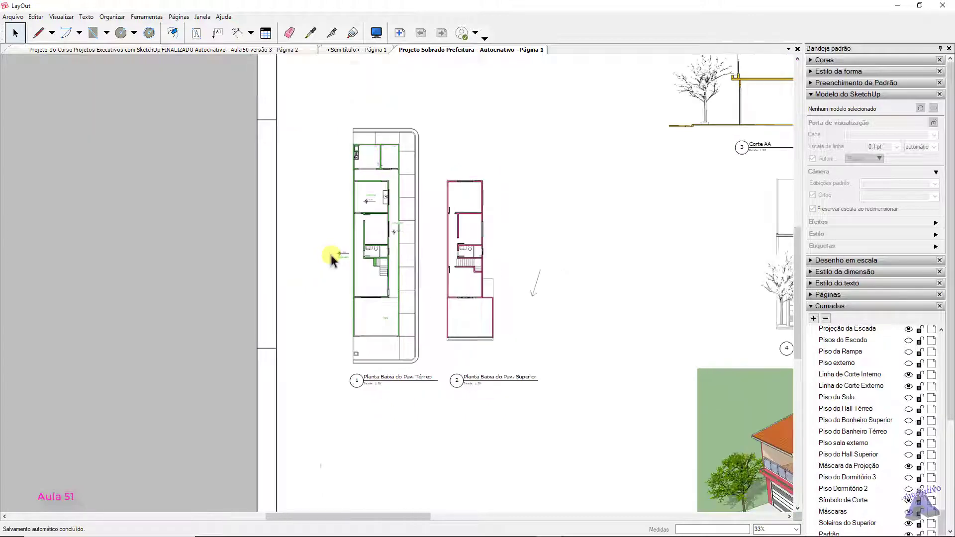
pyautogui.moveTo(420, 260); pyautogui.dragTo(369, 270, button='middle')
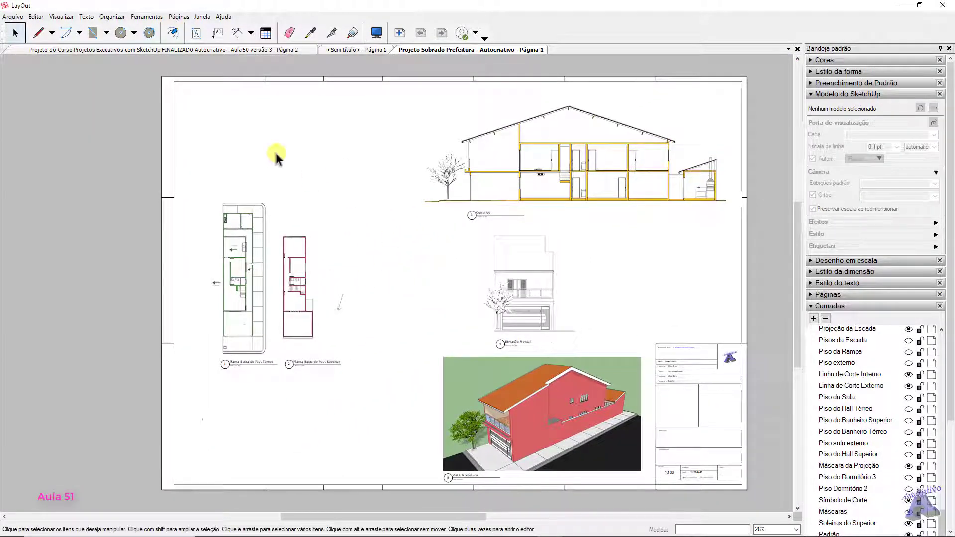
# Save and close the Projeto Sobrado Prefeitura document
pyautogui.click(15, 17)
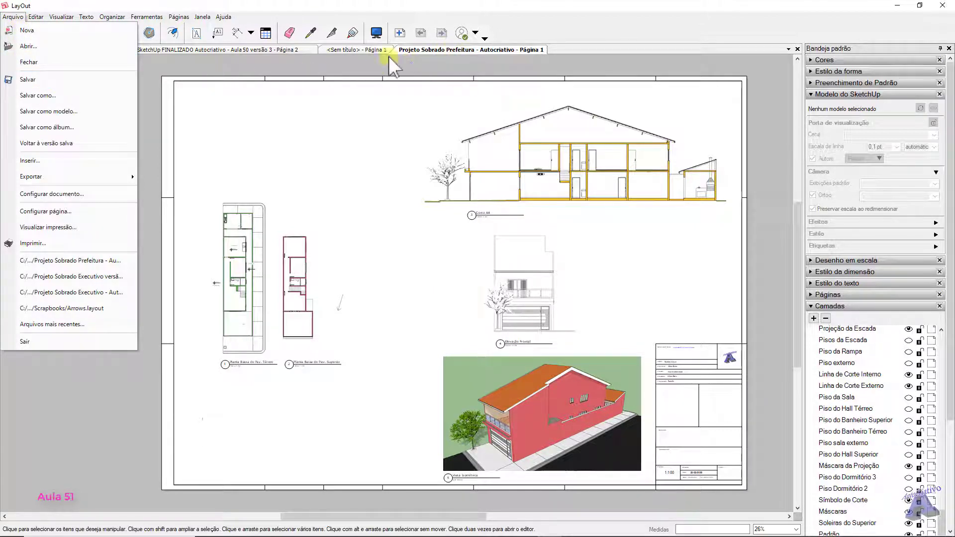
pyautogui.click(34, 79)
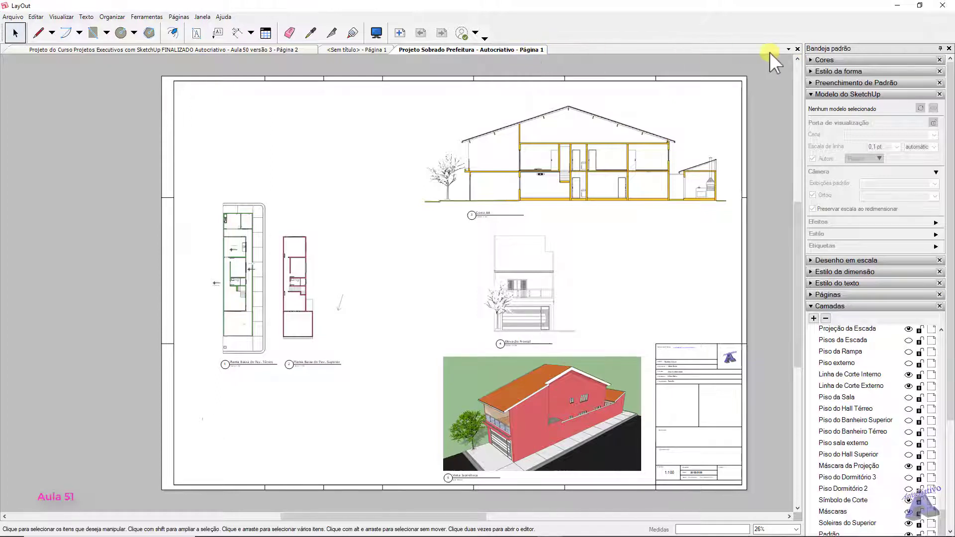
pyautogui.click(797, 49)
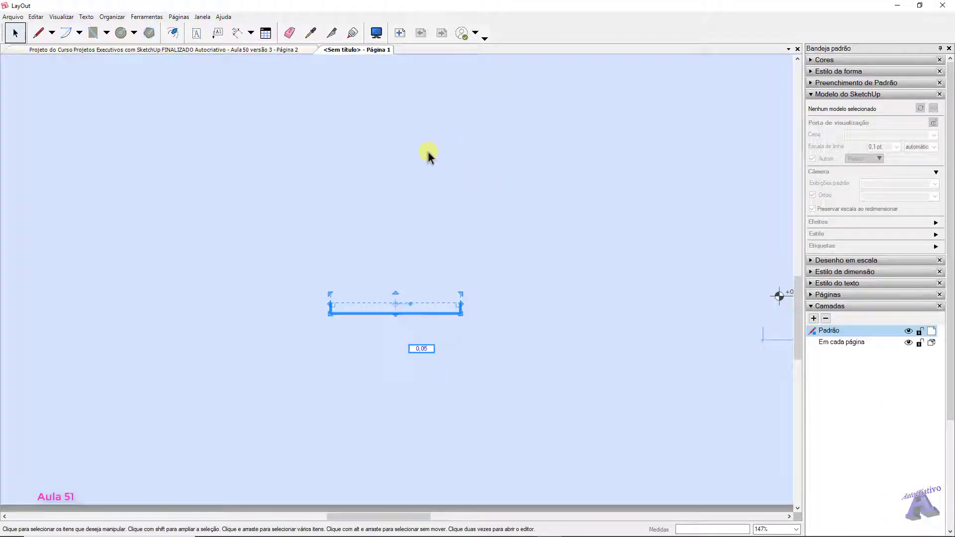
# Reopen the recent Projeto Sobrado Prefeitura document and dismiss its reference check dialog
pyautogui.click(418, 158)
pyautogui.scroll(-10, 419, 159)
pyautogui.scroll(1, 443, 145)
pyautogui.moveTo(463, 126); pyautogui.dragTo(439, 290, button='middle')
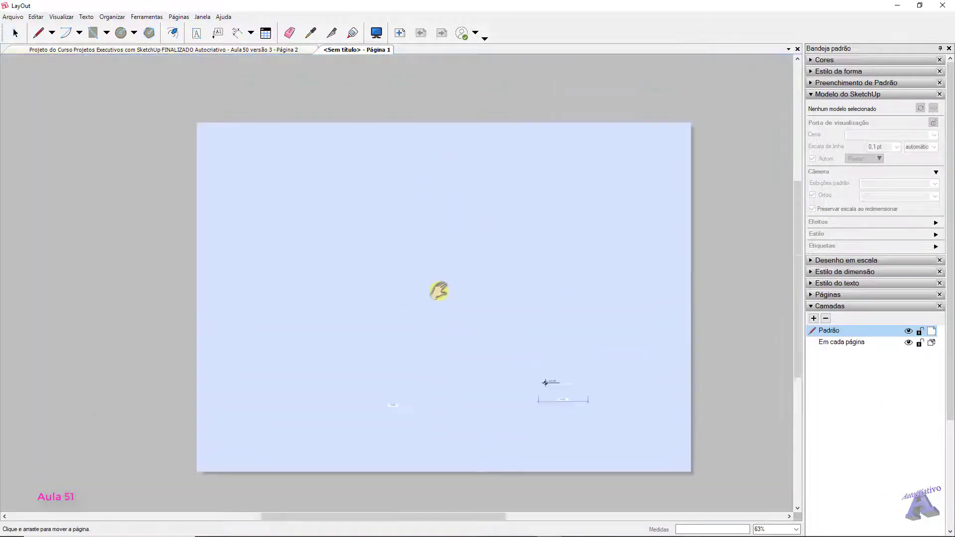
pyautogui.click(13, 17)
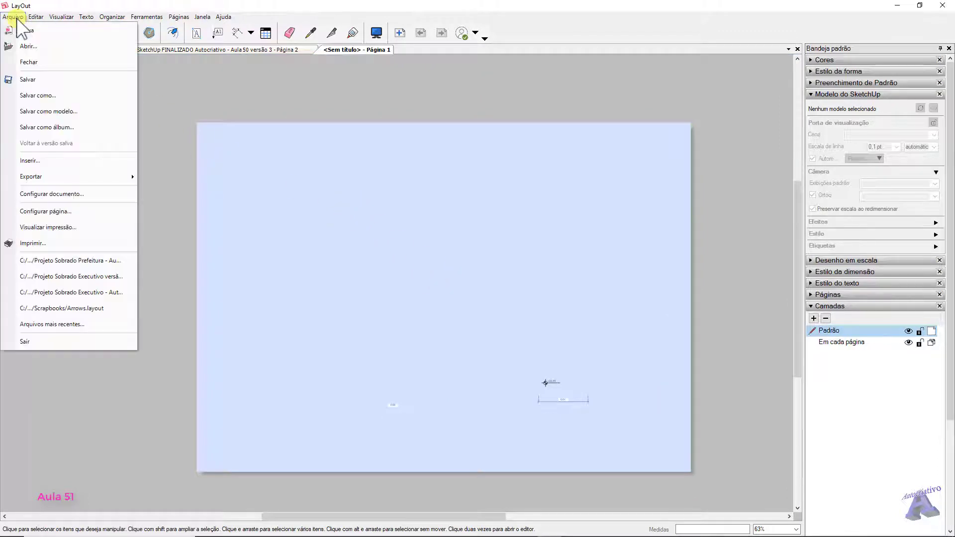
pyautogui.click(74, 261)
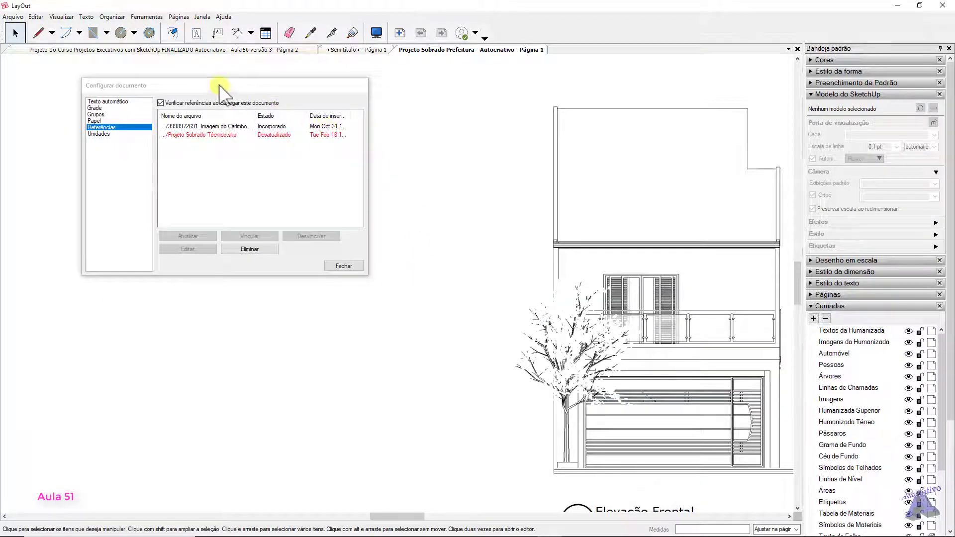
pyautogui.moveTo(209, 84); pyautogui.dragTo(361, 112)
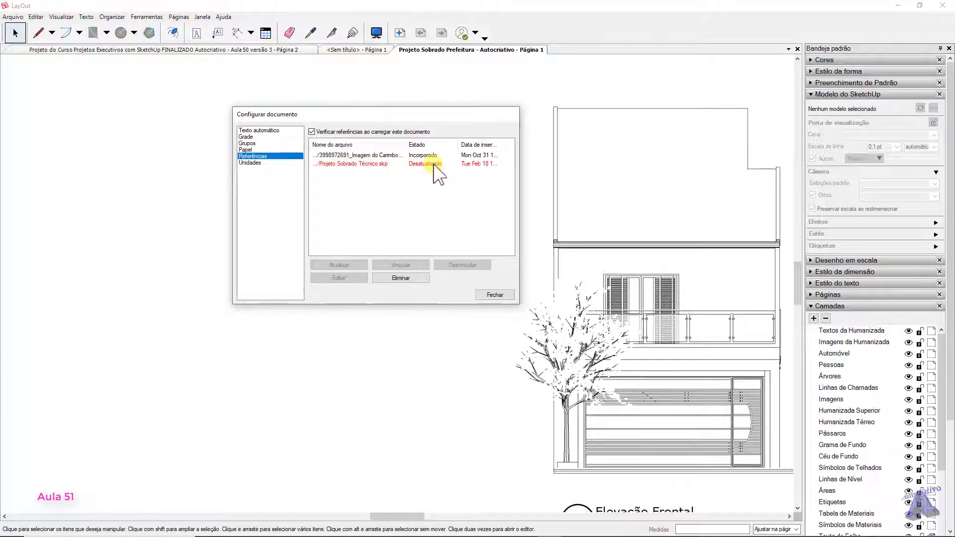
pyautogui.click(500, 296)
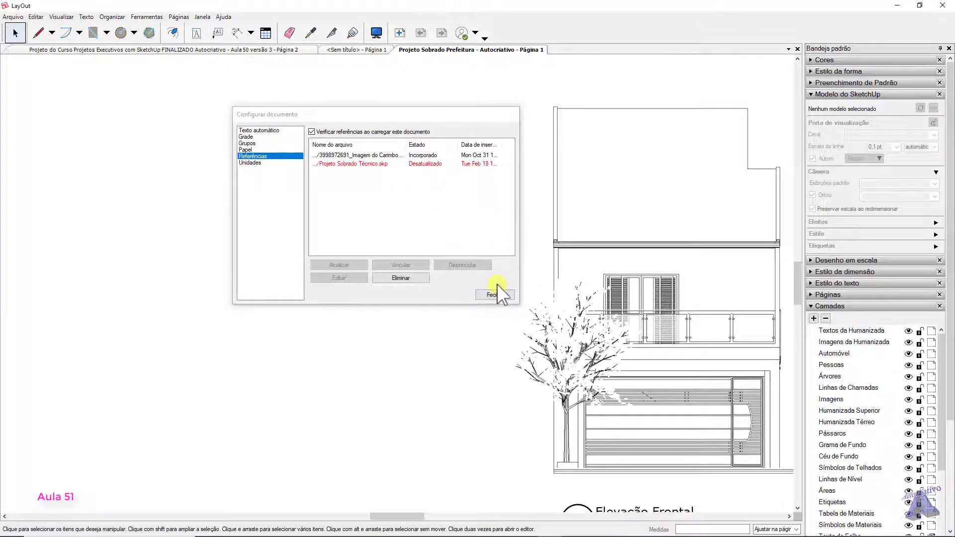
pyautogui.scroll(-5, 497, 283)
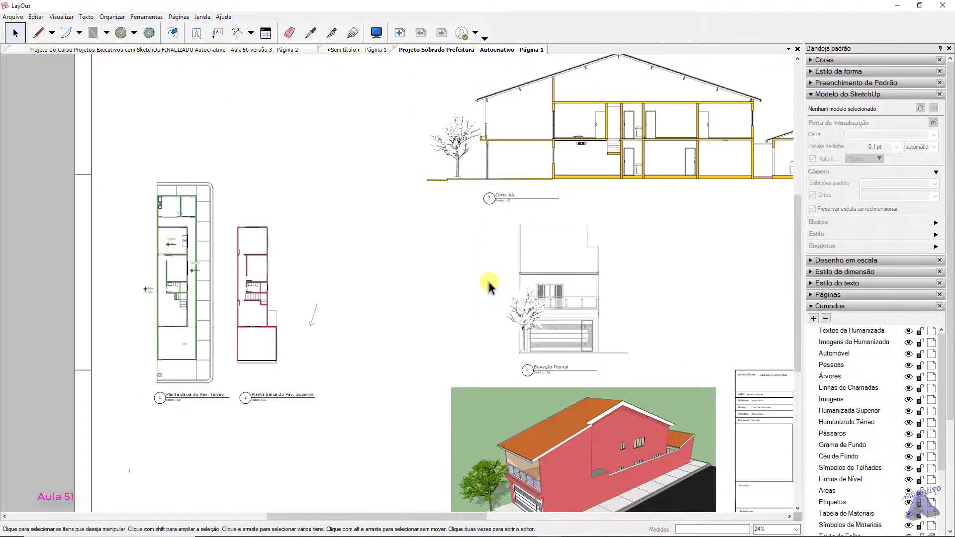
pyautogui.scroll(-3, 490, 286)
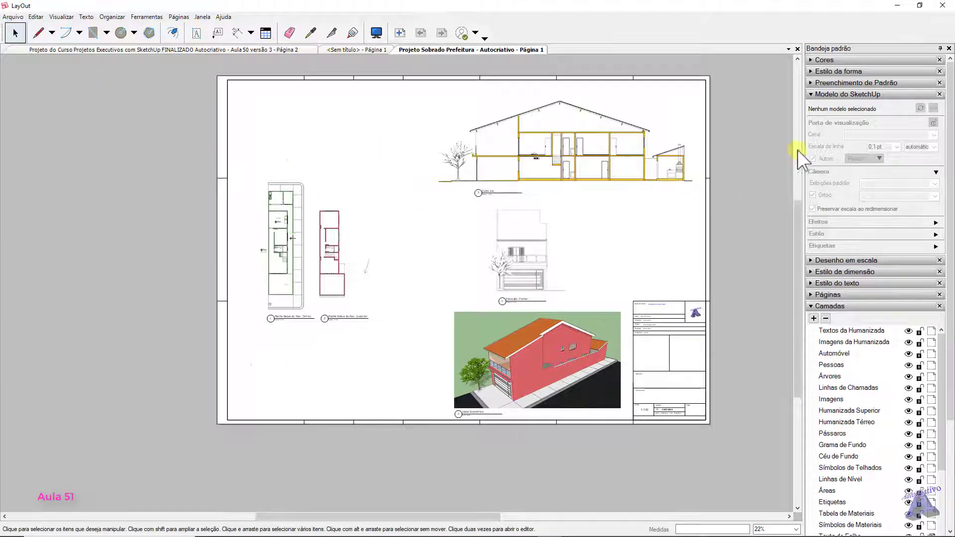
# Check which scenes are available to the Planta Baixa do Pav. Superior viewport, leaving its scene assignment as it is
pyautogui.click(337, 249)
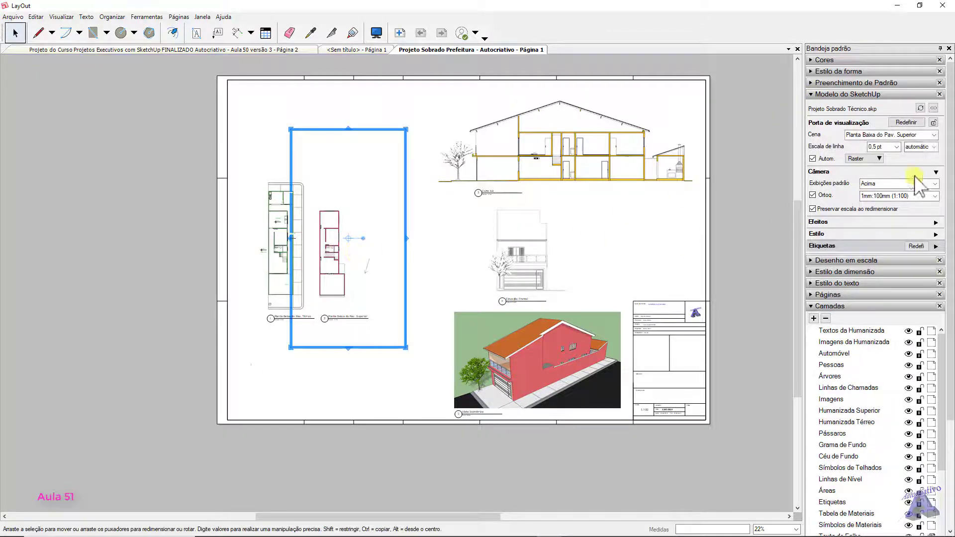
pyautogui.click(933, 135)
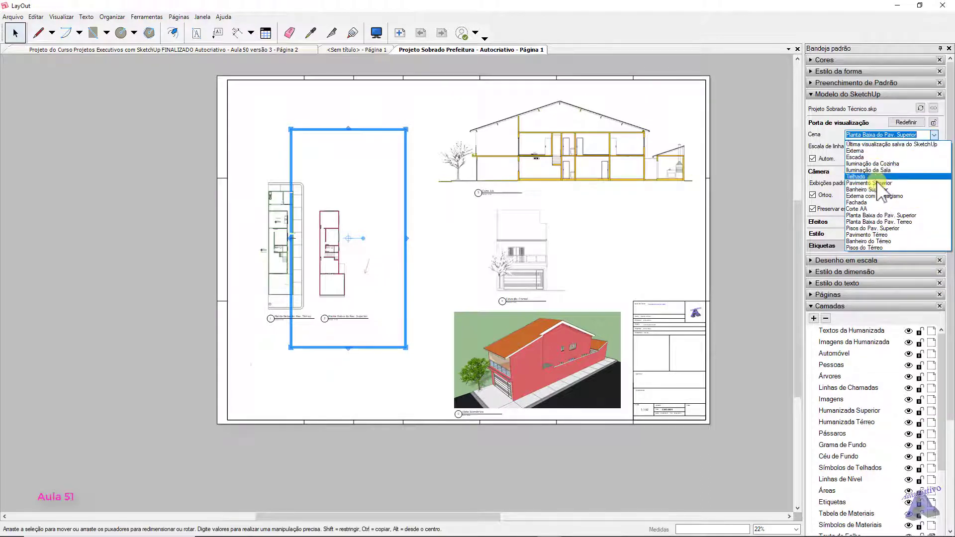
pyautogui.click(760, 187)
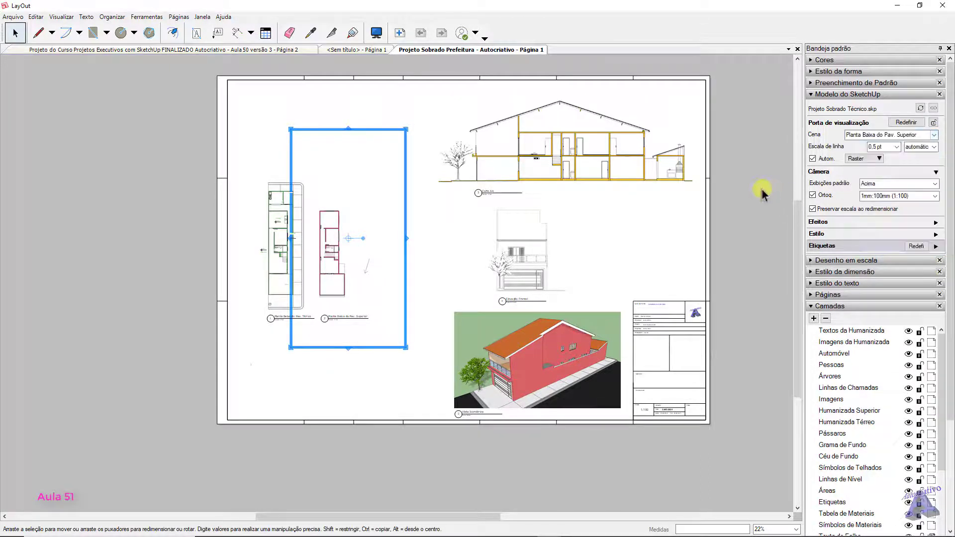
pyautogui.click(761, 189)
# Update the outdated Projeto Sobrado Técnico.skp reference in the document setup
pyautogui.click(12, 17)
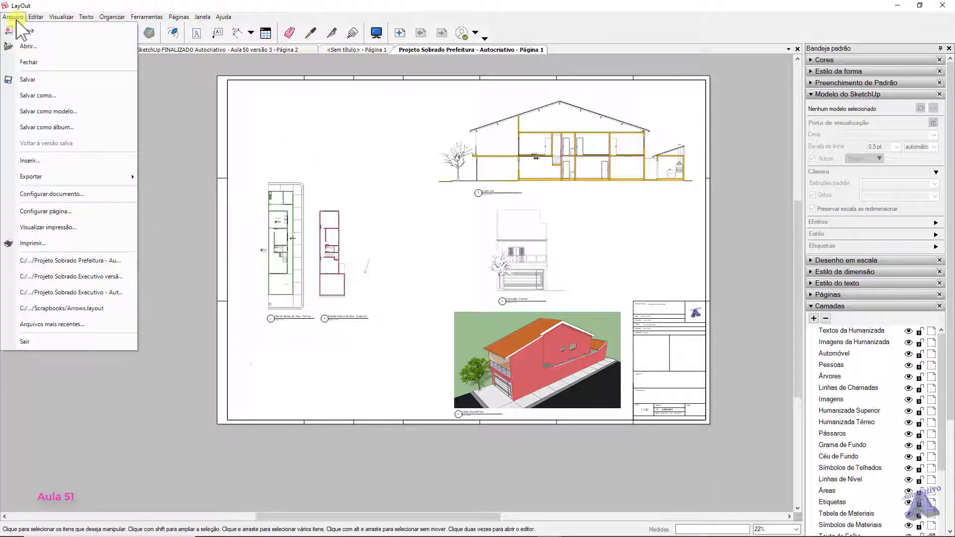
pyautogui.click(52, 194)
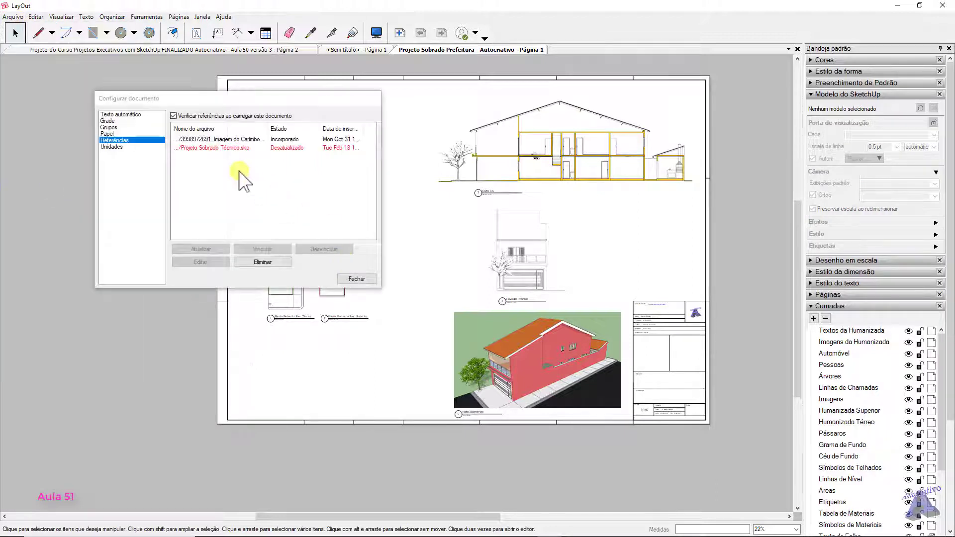
pyautogui.click(219, 148)
pyautogui.click(208, 249)
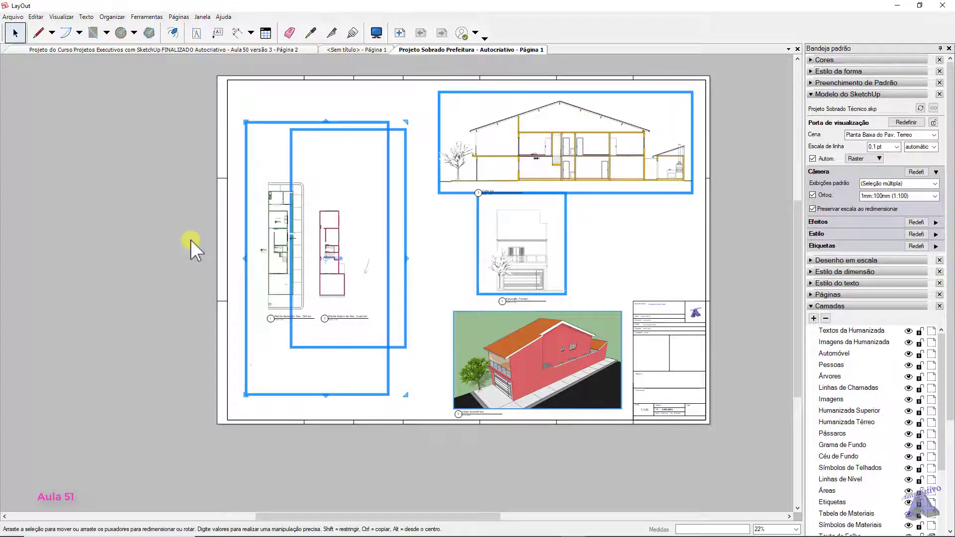
pyautogui.click(190, 240)
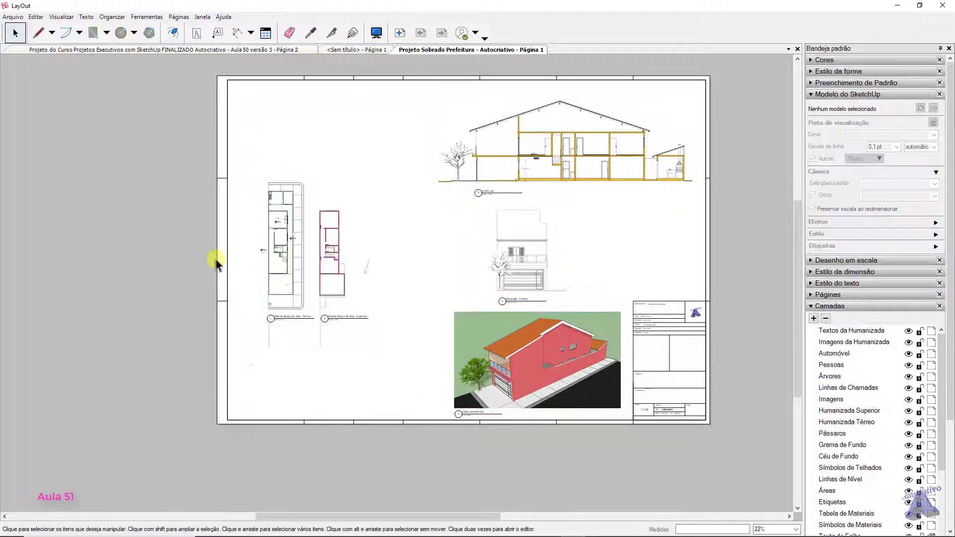
# Check that the Planta de Cobertura scene is offered for the upper floor plan viewport, keeping its current scene
pyautogui.click(336, 248)
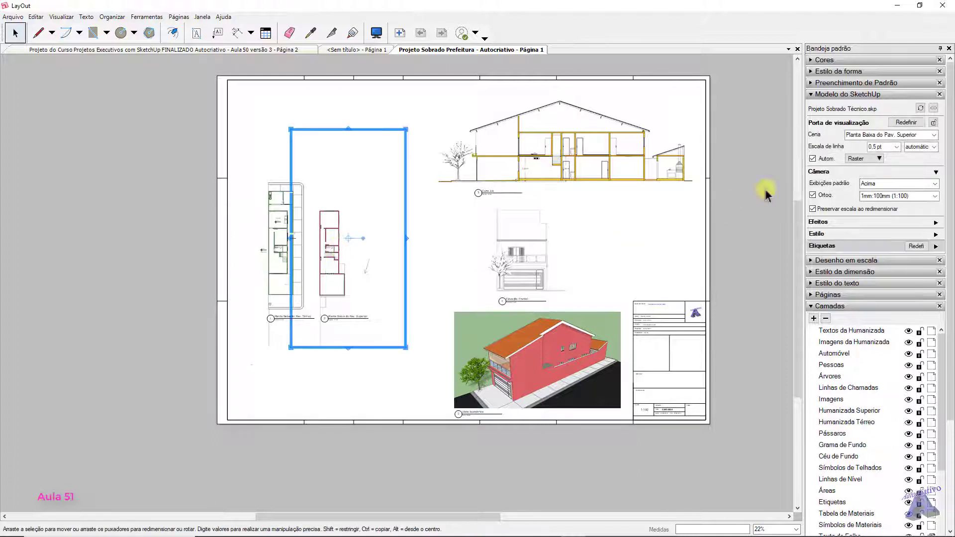
pyautogui.click(933, 135)
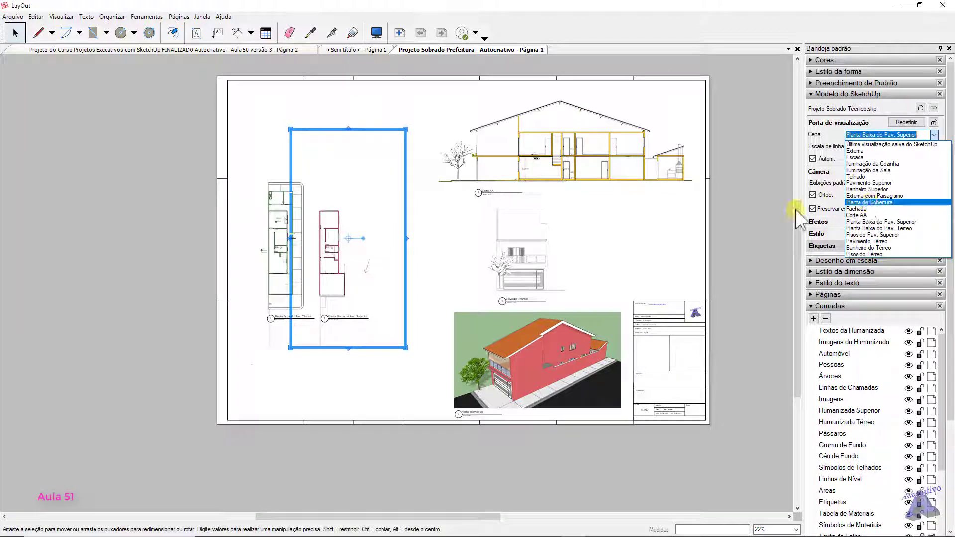
pyautogui.click(739, 209)
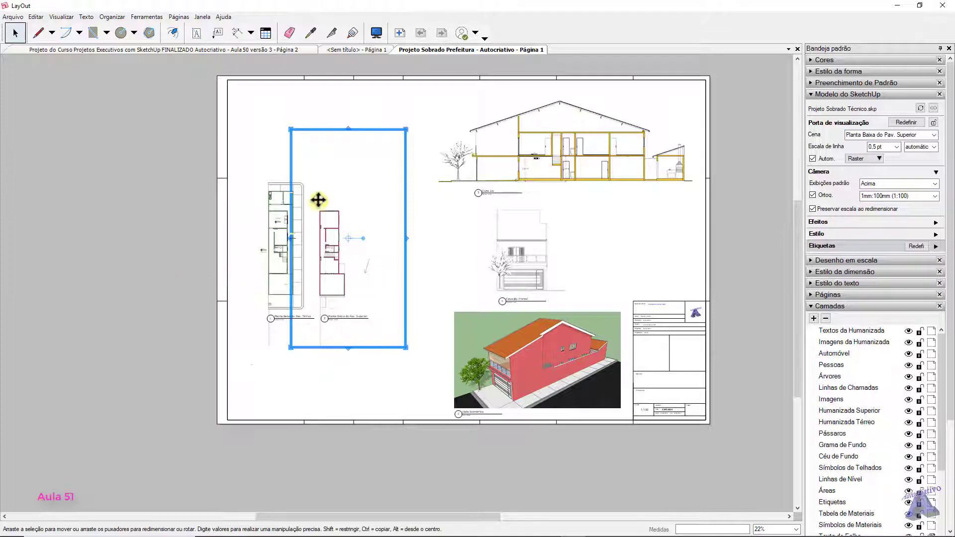
# Crop the Planta Baixa do Pav. Superior viewport on all four sides so its frame fits closely around the plan
pyautogui.moveTo(349, 127); pyautogui.dragTo(348, 200)
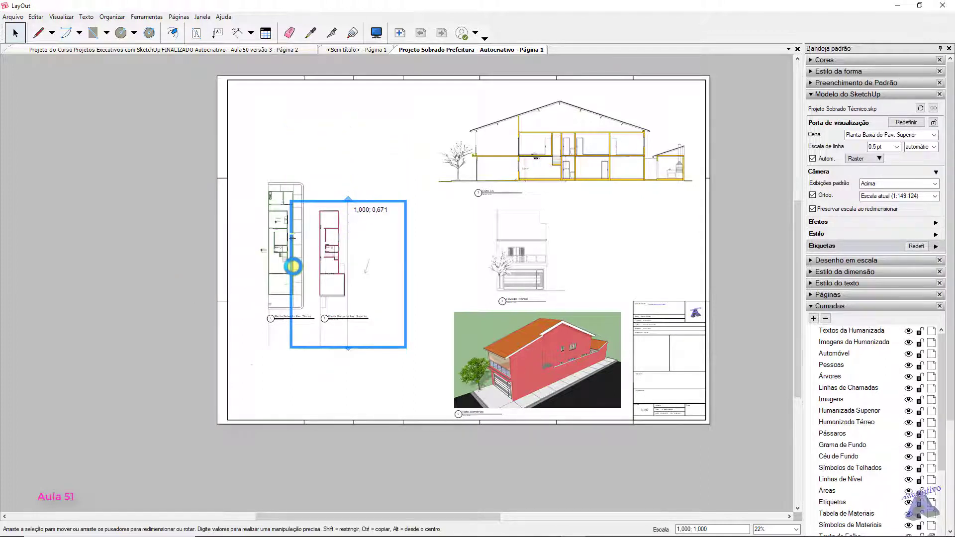
pyautogui.scroll(4, 292, 270)
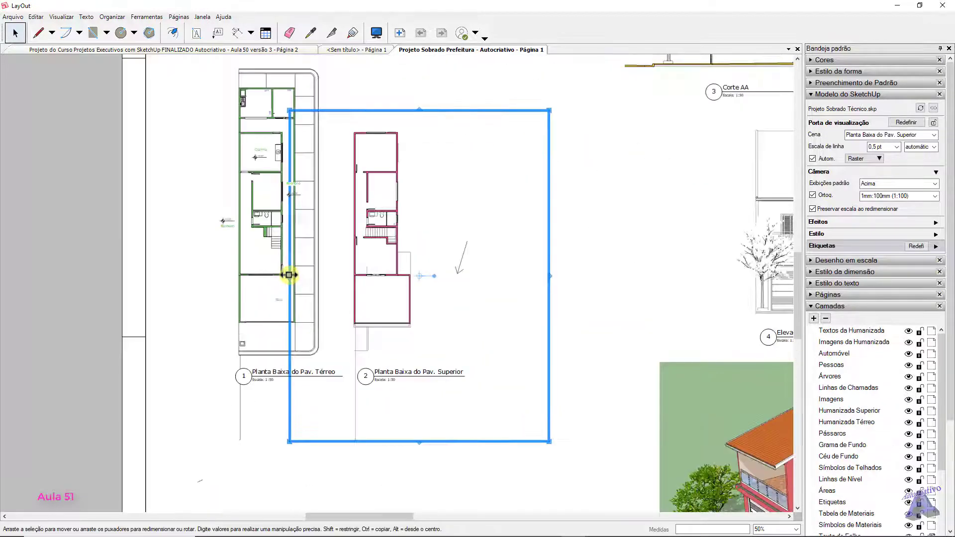
pyautogui.moveTo(290, 274); pyautogui.dragTo(317, 274)
pyautogui.moveTo(331, 274); pyautogui.dragTo(335, 274)
pyautogui.moveTo(552, 277); pyautogui.dragTo(429, 281)
pyautogui.moveTo(376, 439); pyautogui.dragTo(389, 355)
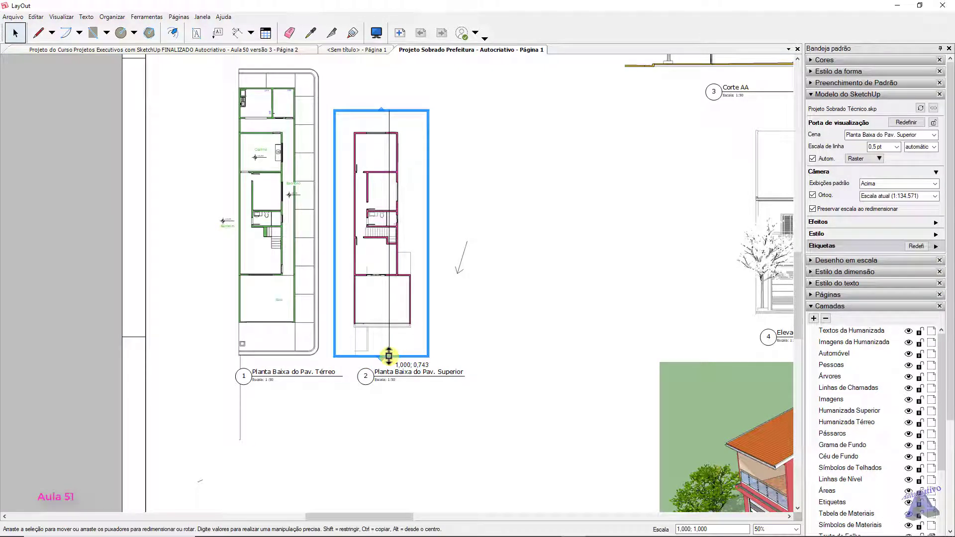
pyautogui.moveTo(352, 351); pyautogui.dragTo(352, 351)
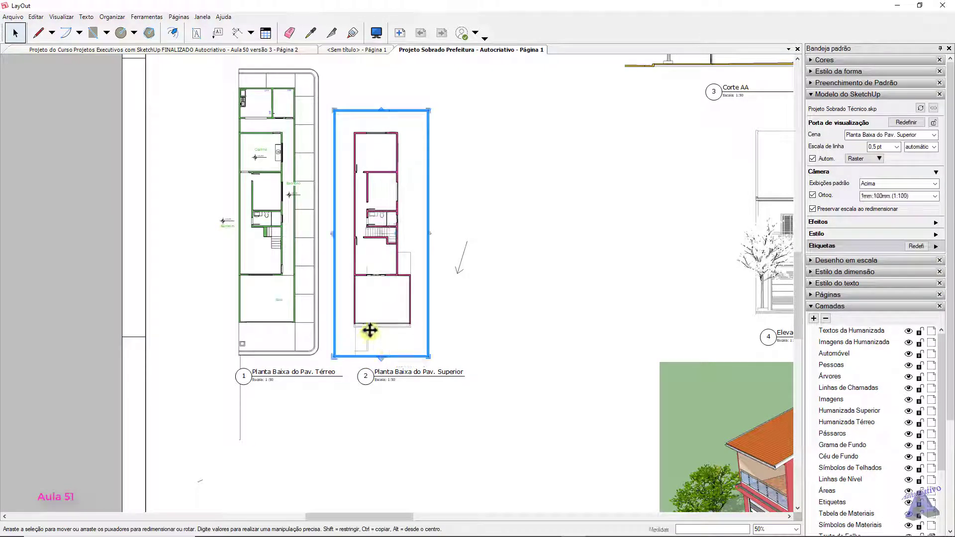
# Shift the upper floor plan viewport horizontally away from the ground floor plan, keeping its vertical position
pyautogui.click(96, 285)
pyautogui.click(394, 231)
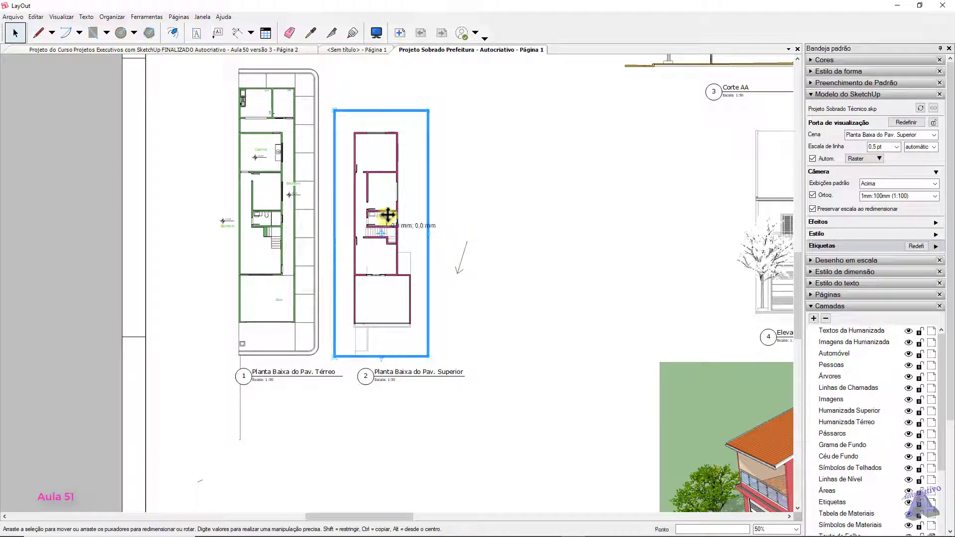
pyautogui.moveTo(392, 214); pyautogui.dragTo(397, 218)
pyautogui.press('Right')
pyautogui.press('Right')
pyautogui.press('Right')
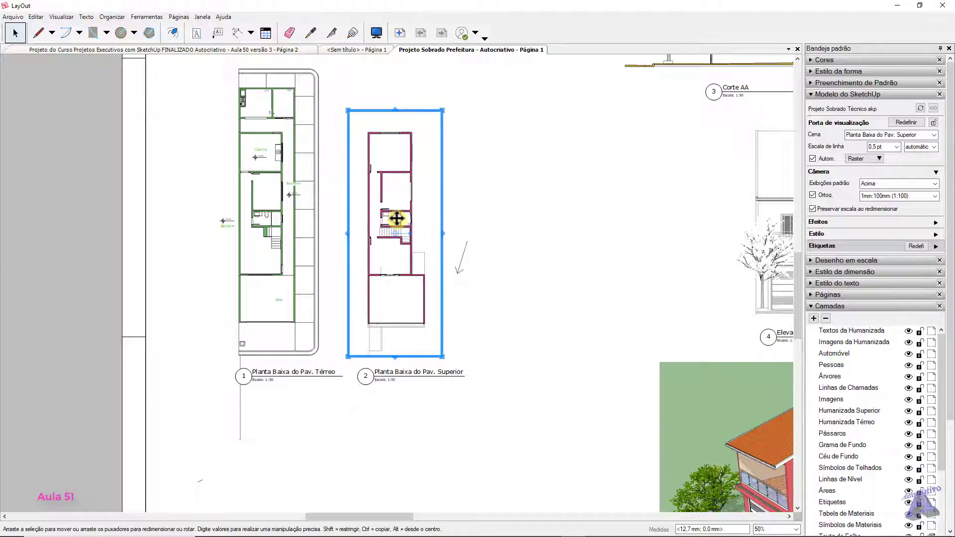
pyautogui.press('Right')
pyautogui.press('Right')
pyautogui.press('Right')
pyautogui.press('Right')
pyautogui.press('Right')
pyautogui.press('Right')
pyautogui.press('Right')
pyautogui.press('Right')
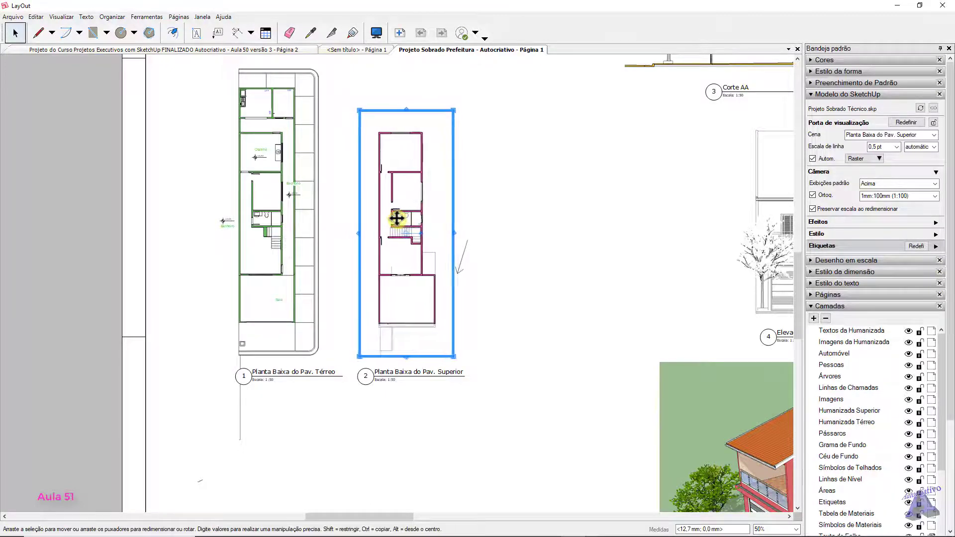
pyautogui.press('Left')
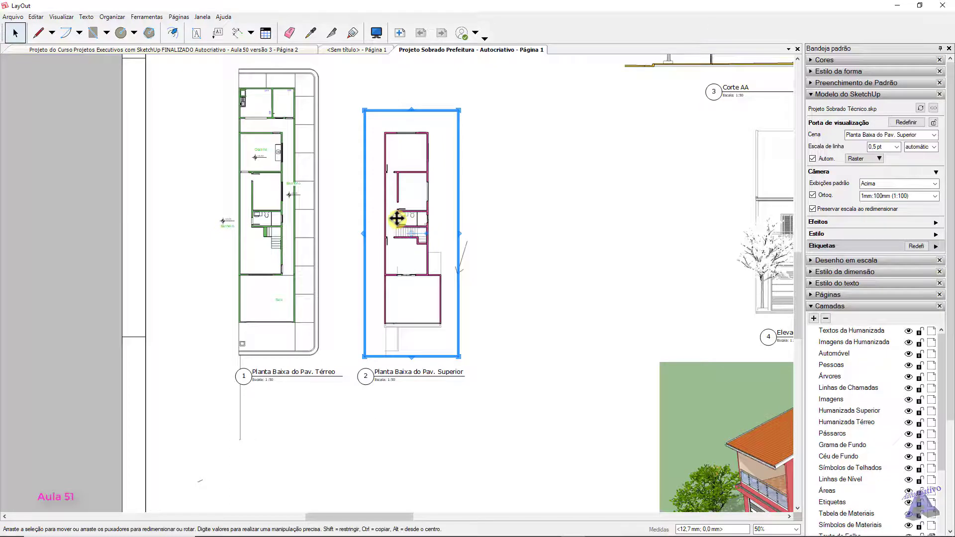
pyautogui.press('Up')
pyautogui.press('Down')
pyautogui.click(195, 284)
# Duplicate the upper floor plan viewport horizontally into the empty space beside it, on the side away from the ground floor plan
pyautogui.click(416, 240)
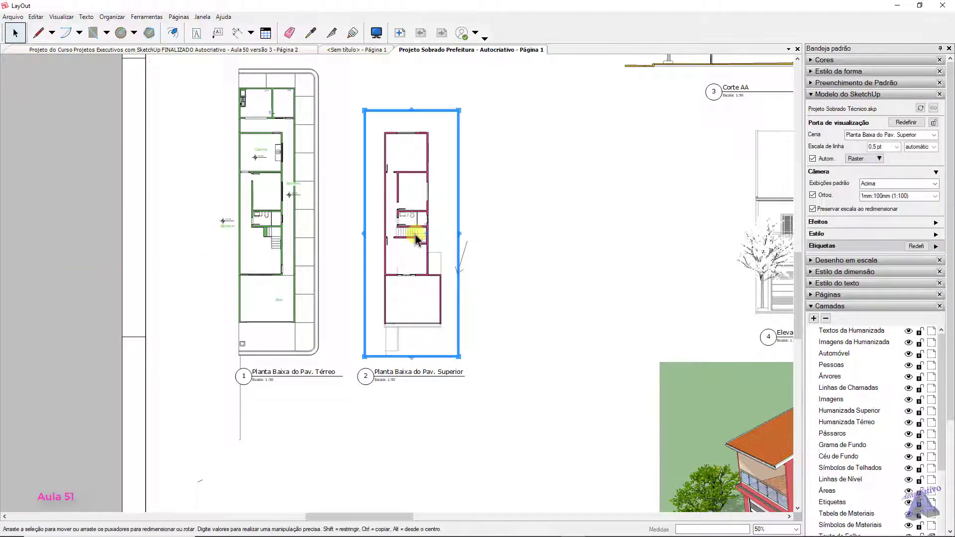
pyautogui.moveTo(408, 216); pyautogui.dragTo(522, 218)
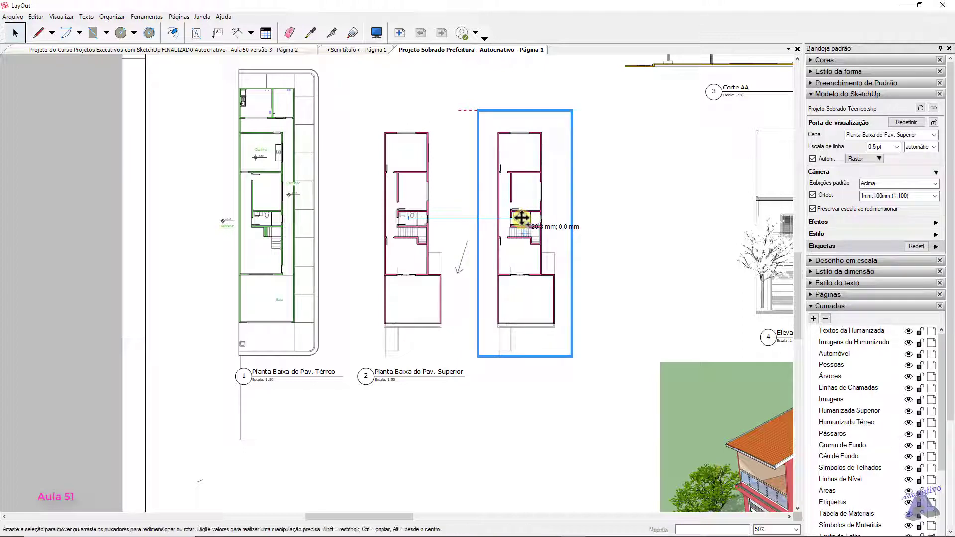
pyautogui.click(619, 321)
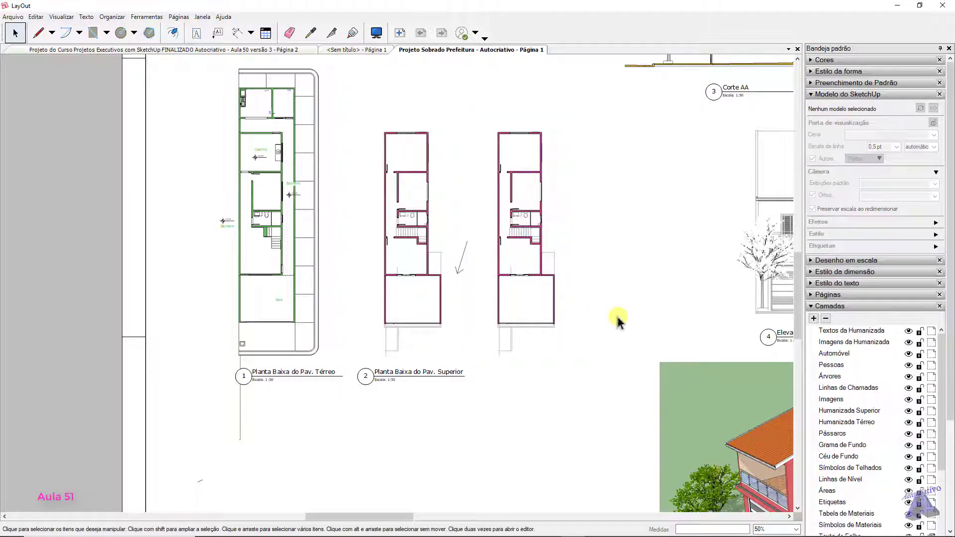
# Assign the Planta de Cobertura scene to the duplicated viewport
pyautogui.click(543, 229)
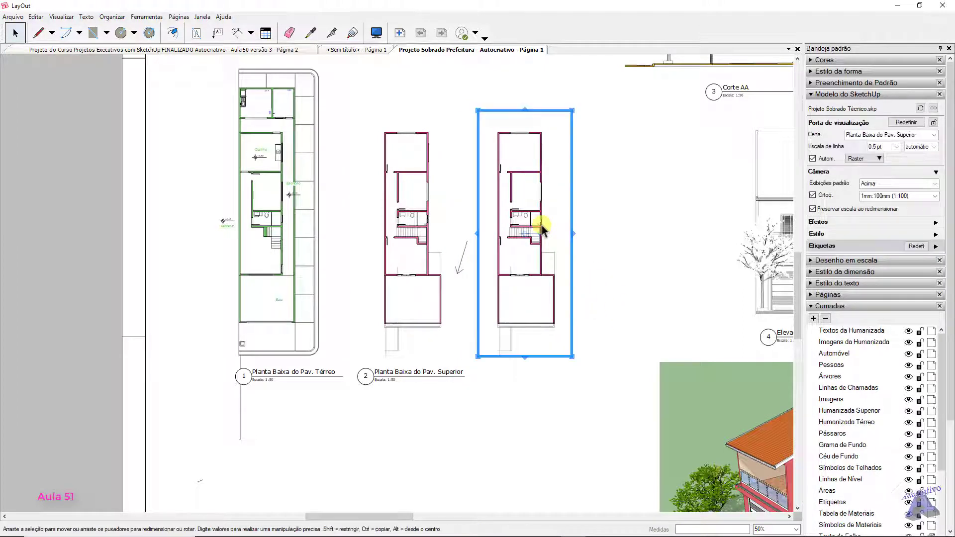
pyautogui.click(933, 134)
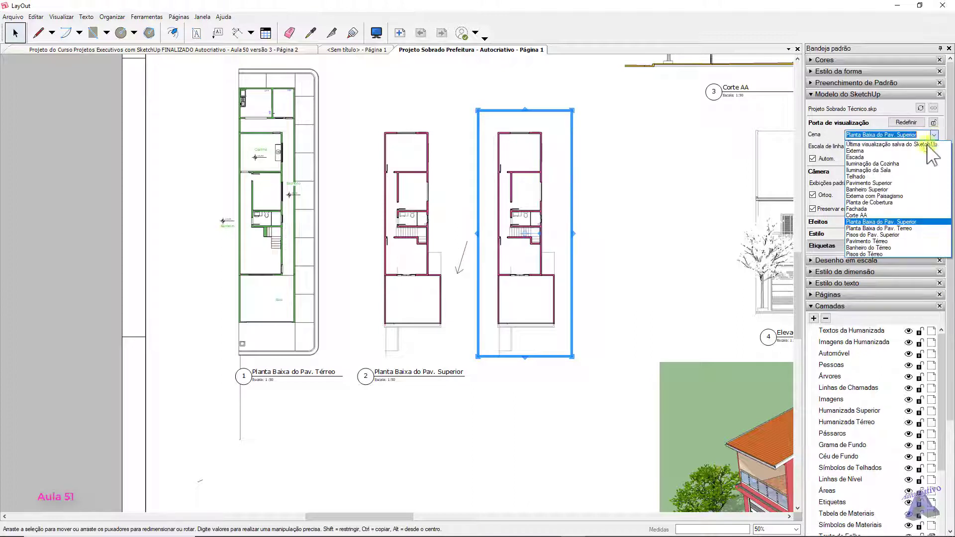
pyautogui.click(868, 203)
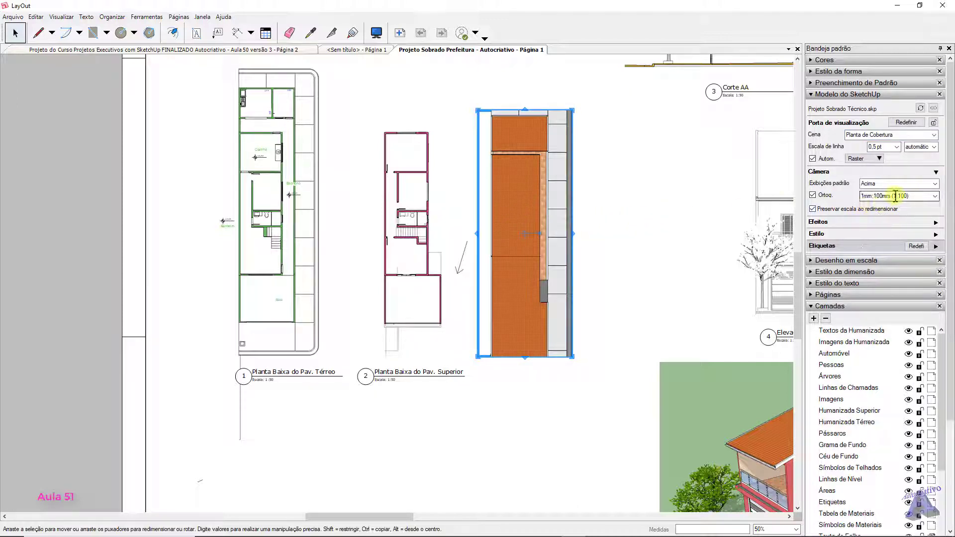
pyautogui.click(635, 240)
# Extend the roof plan viewport's lower and upper edges to include the whole lot, sidewalk and curb
pyautogui.scroll(-3, 620, 247)
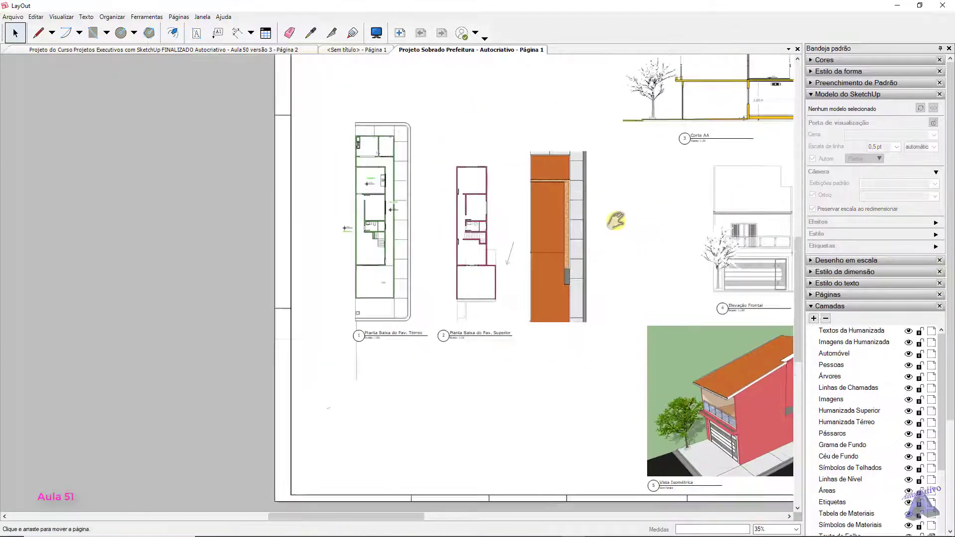
pyautogui.scroll(4, 533, 277)
pyautogui.click(522, 277)
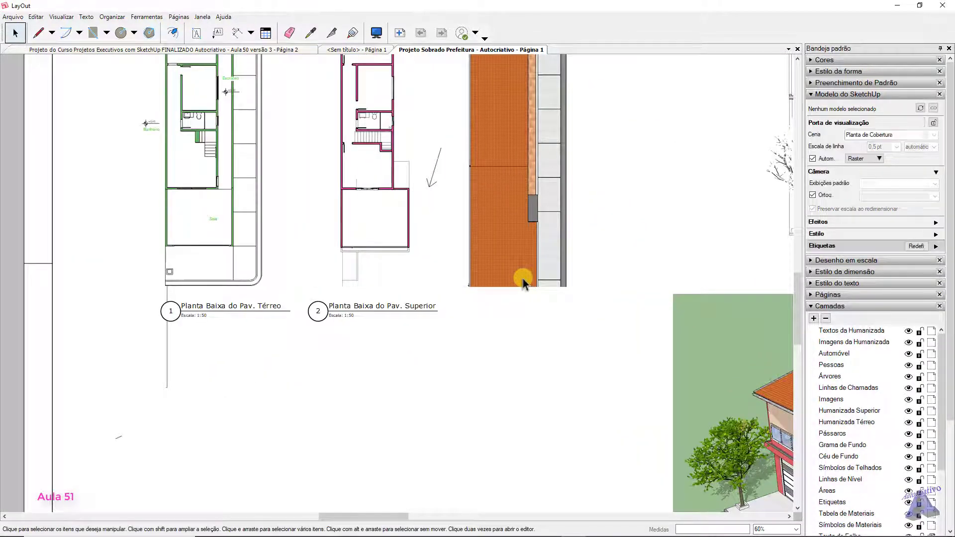
pyautogui.moveTo(512, 290); pyautogui.dragTo(510, 327)
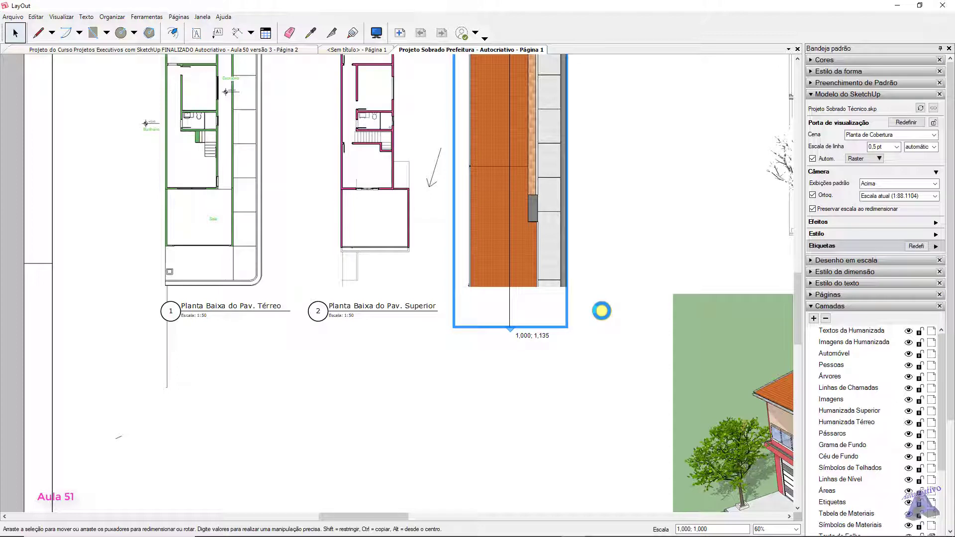
pyautogui.click(602, 311)
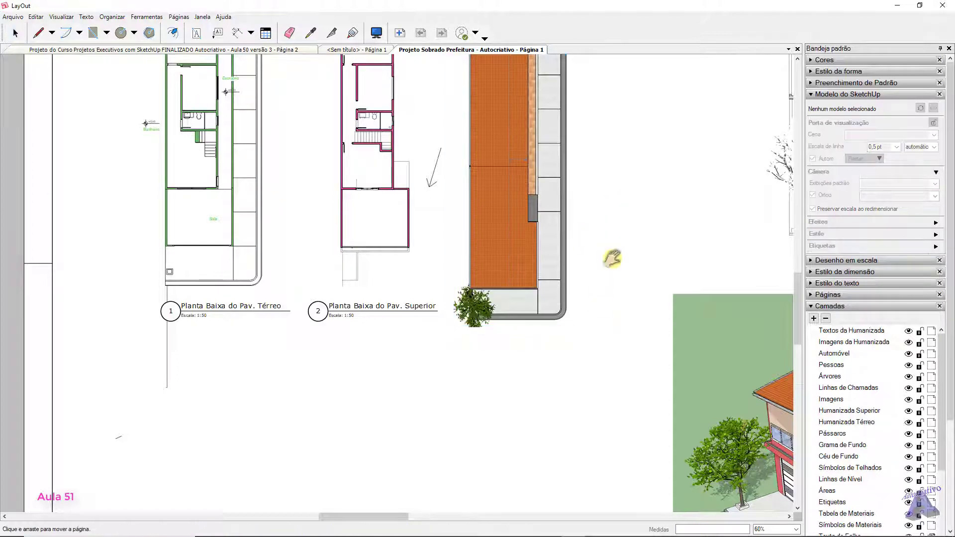
pyautogui.moveTo(612, 256); pyautogui.dragTo(606, 351, button='middle')
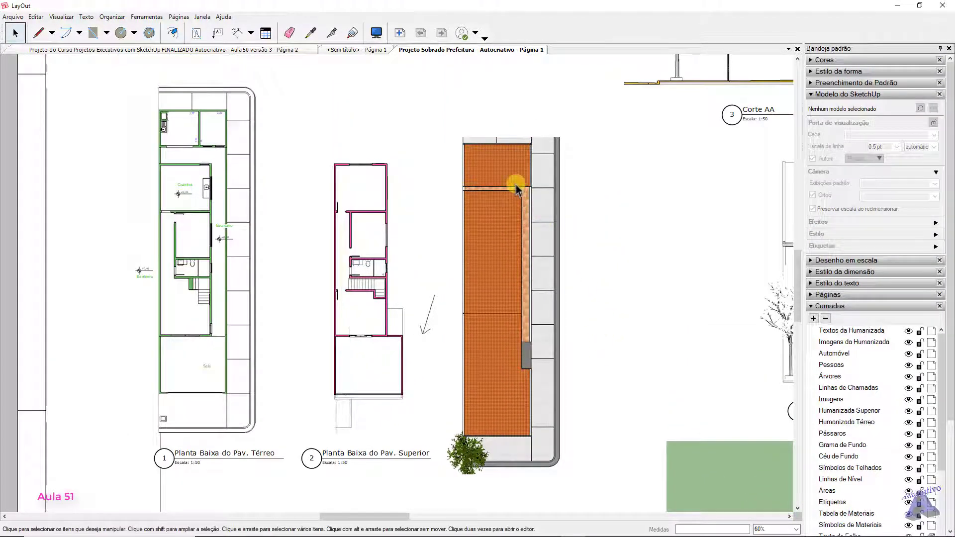
pyautogui.click(512, 159)
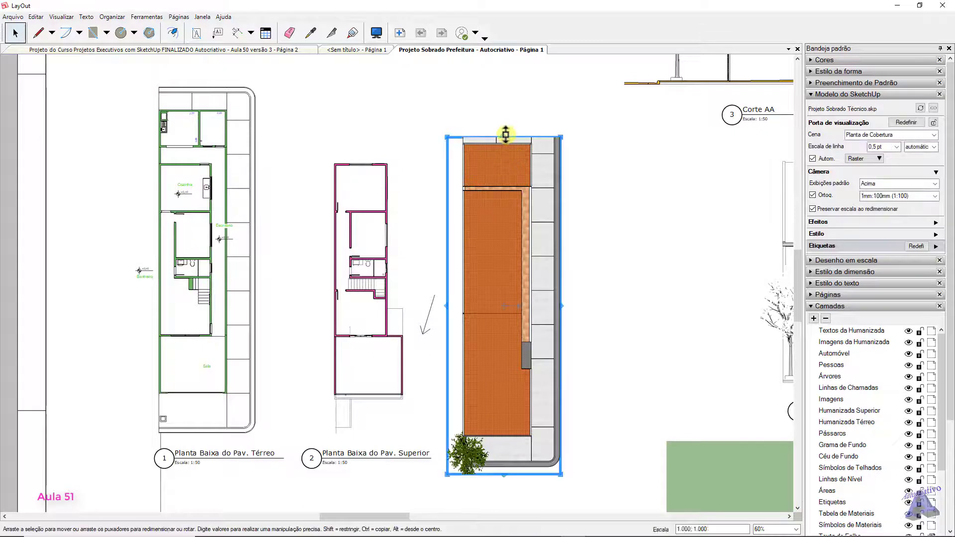
pyautogui.moveTo(505, 133); pyautogui.dragTo(506, 123)
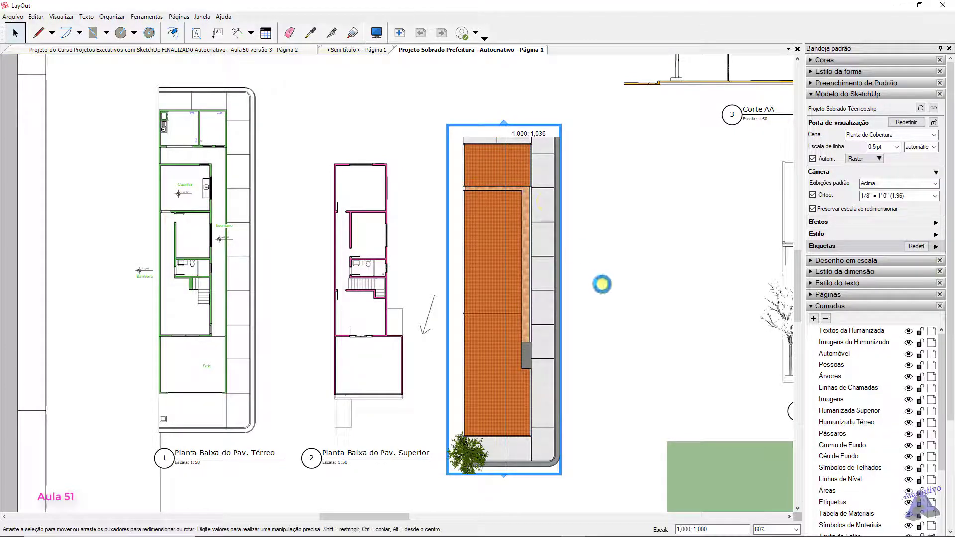
pyautogui.click(602, 284)
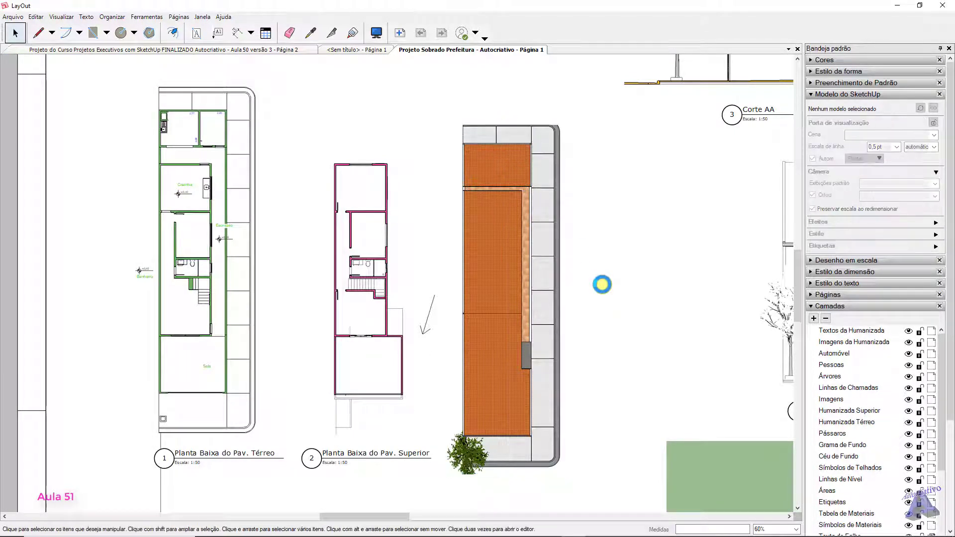
# Move the roof plan viewport over the upper floor plan, snapping the gray slab's outer corner to the plan's matching outline corner
pyautogui.moveTo(604, 282)
pyautogui.mouseDown(button='middle')
pyautogui.moveTo(629, 273)
pyautogui.moveTo(635, 235)
pyautogui.mouseUp(button='middle')
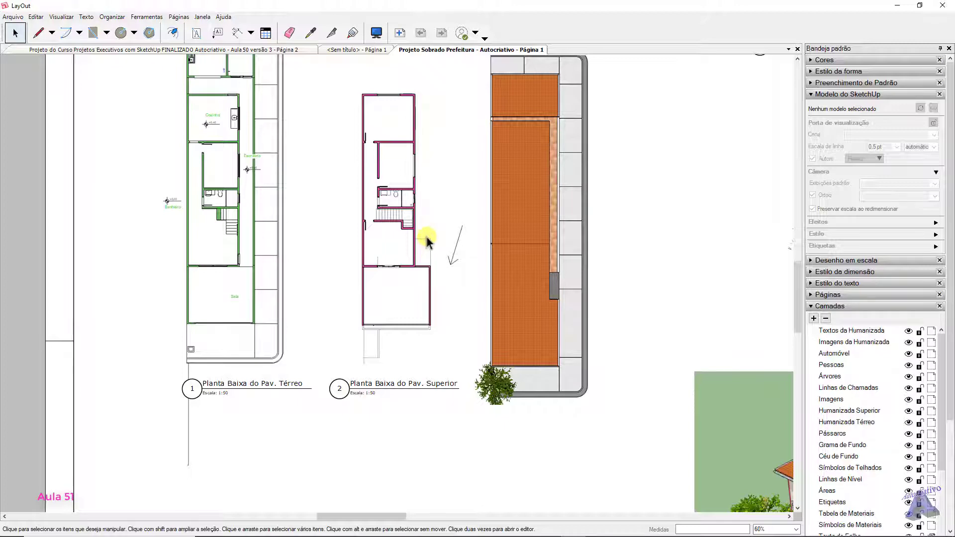
pyautogui.click(571, 306)
pyautogui.scroll(2, 577, 280)
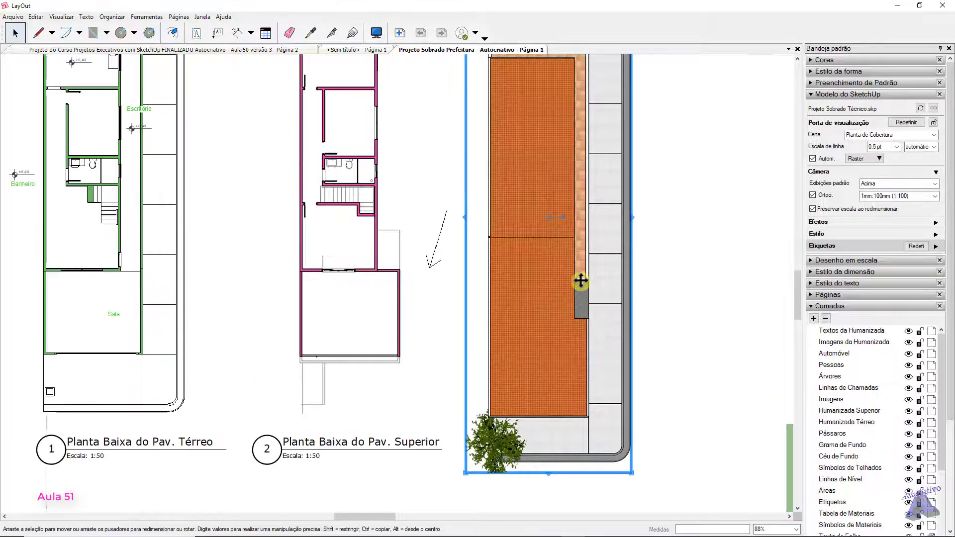
pyautogui.scroll(2, 580, 281)
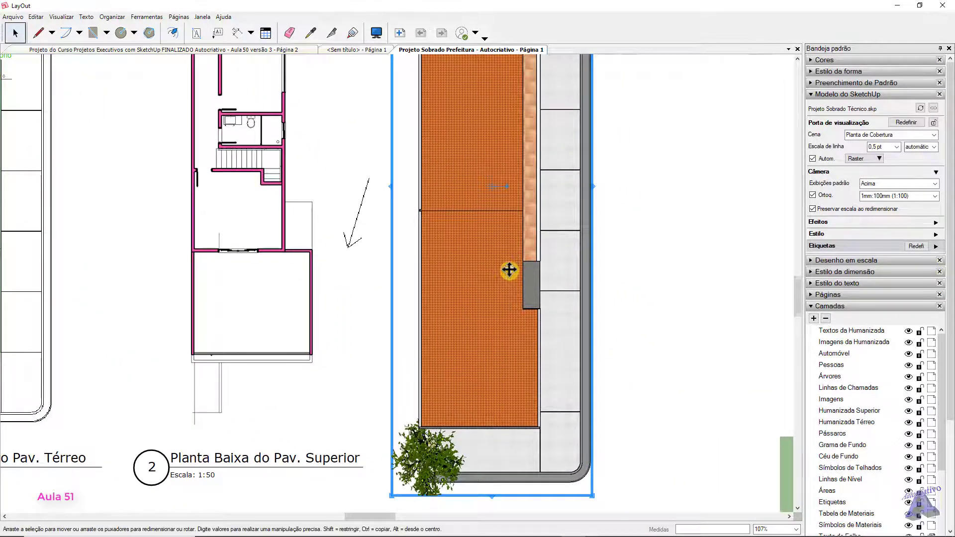
pyautogui.scroll(3, 509, 270)
pyautogui.scroll(3, 556, 254)
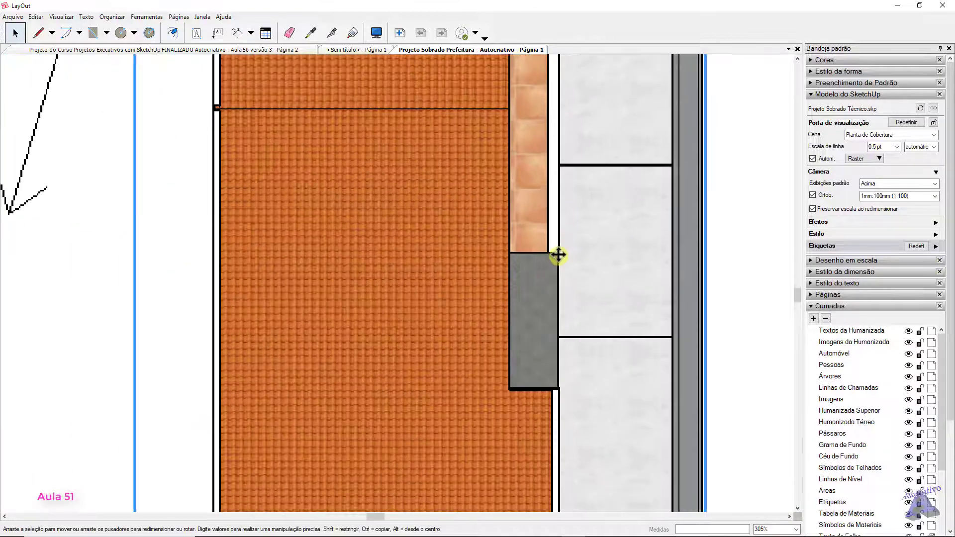
pyautogui.moveTo(556, 252); pyautogui.dragTo(322, 186)
pyautogui.scroll(-8, 533, 244)
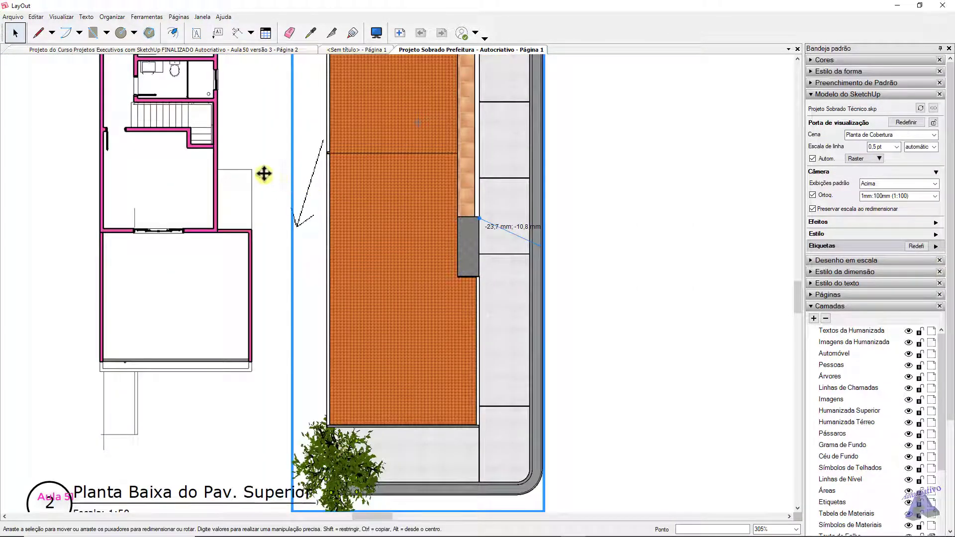
pyautogui.moveTo(256, 170); pyautogui.dragTo(255, 171)
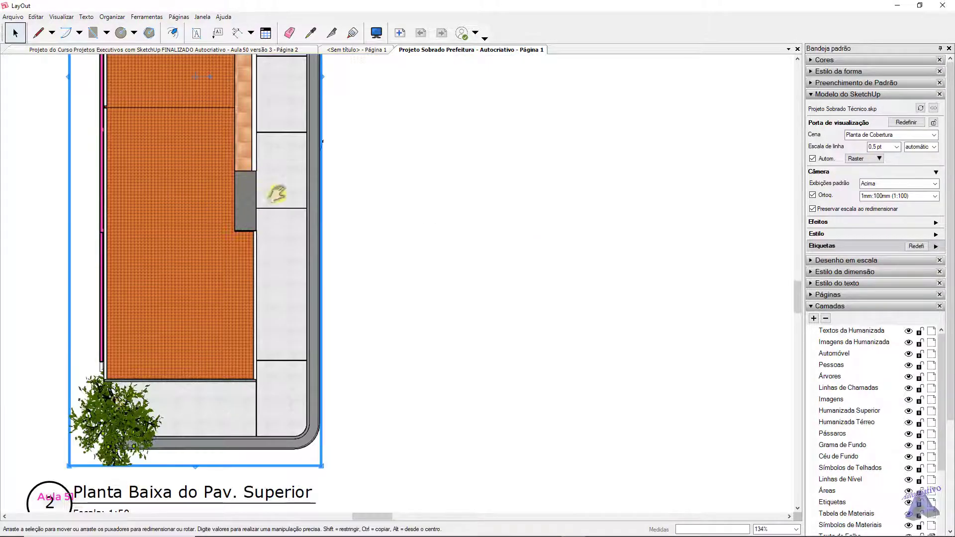
pyautogui.moveTo(274, 193); pyautogui.dragTo(476, 262, button='middle')
pyautogui.click(646, 298)
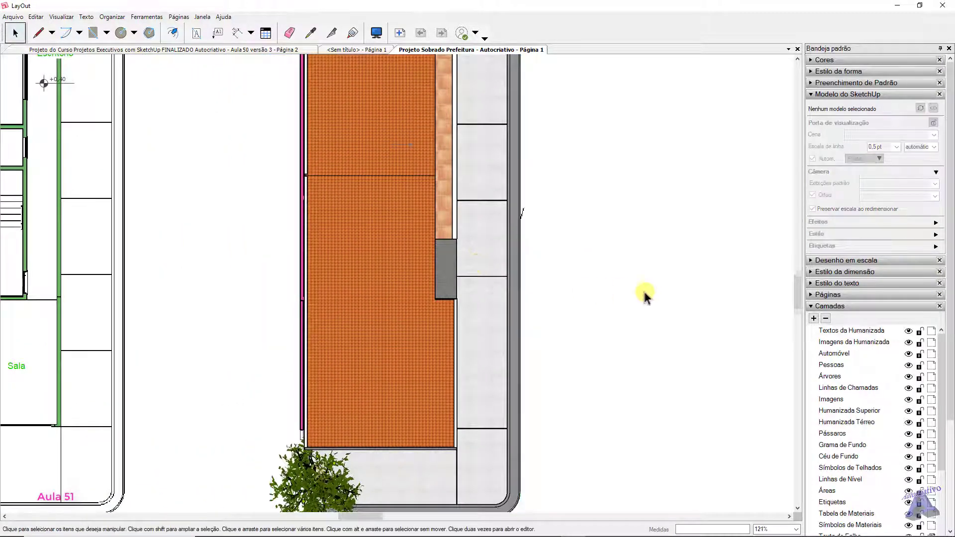
pyautogui.scroll(-5, 643, 284)
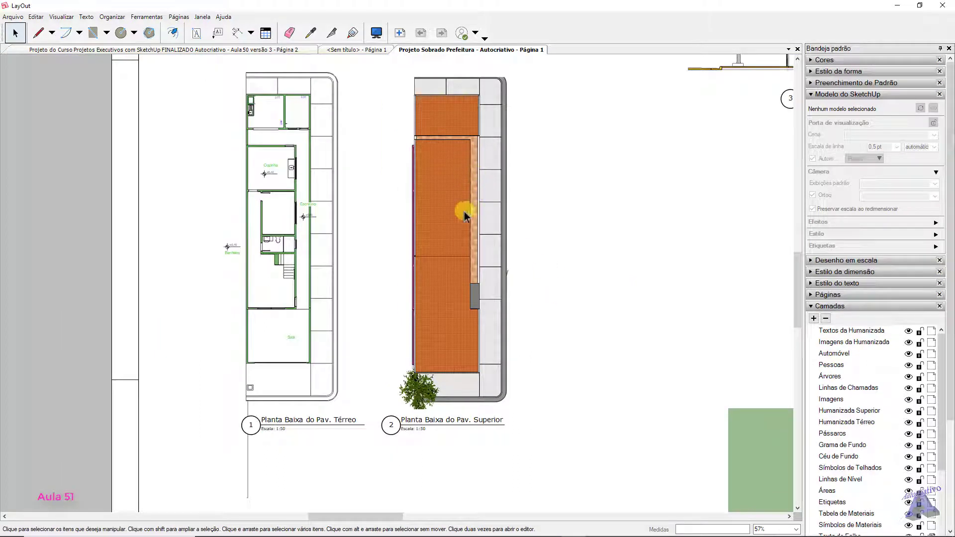
# Undo the roof plan viewport's move over the upper floor plan and clear the selection
pyautogui.click(460, 269)
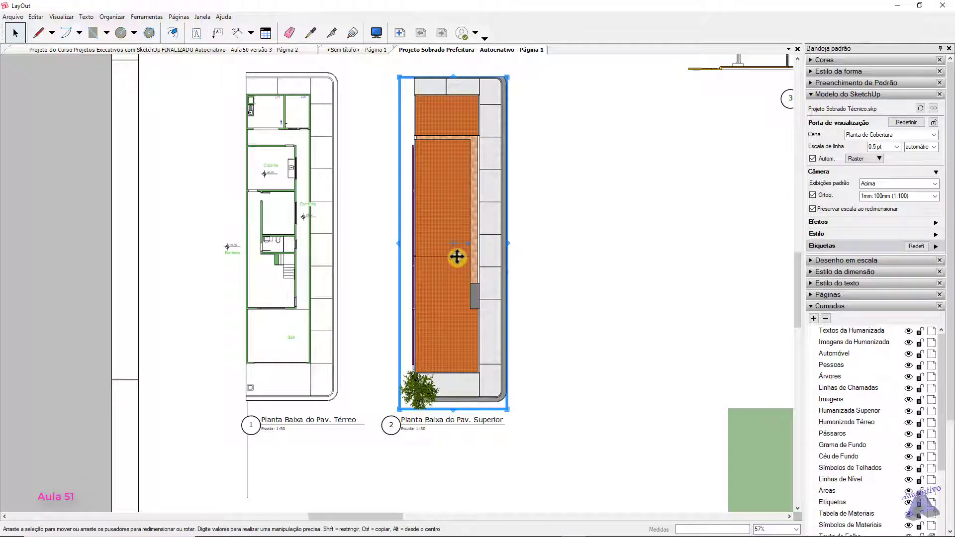
pyautogui.scroll(5, 456, 257)
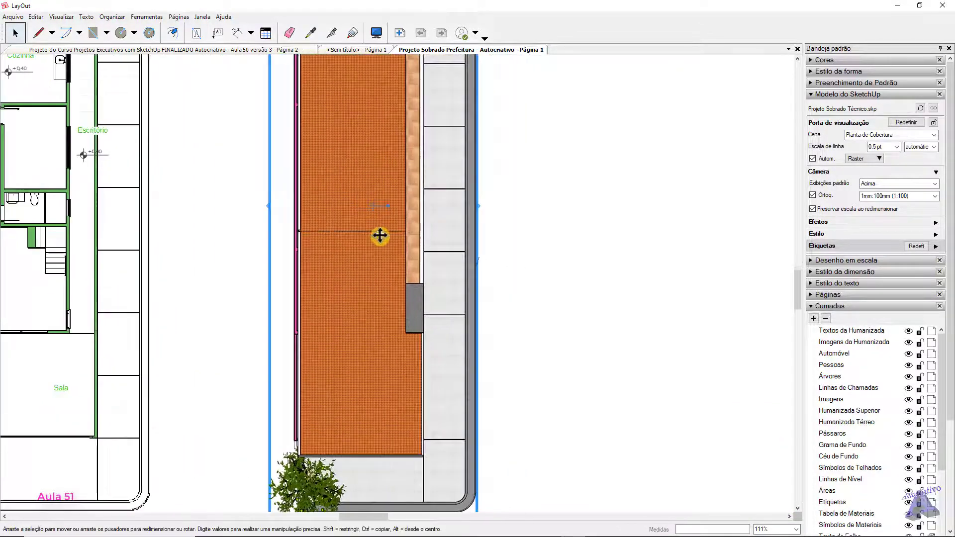
pyautogui.hotkey('ctrl', 'z')
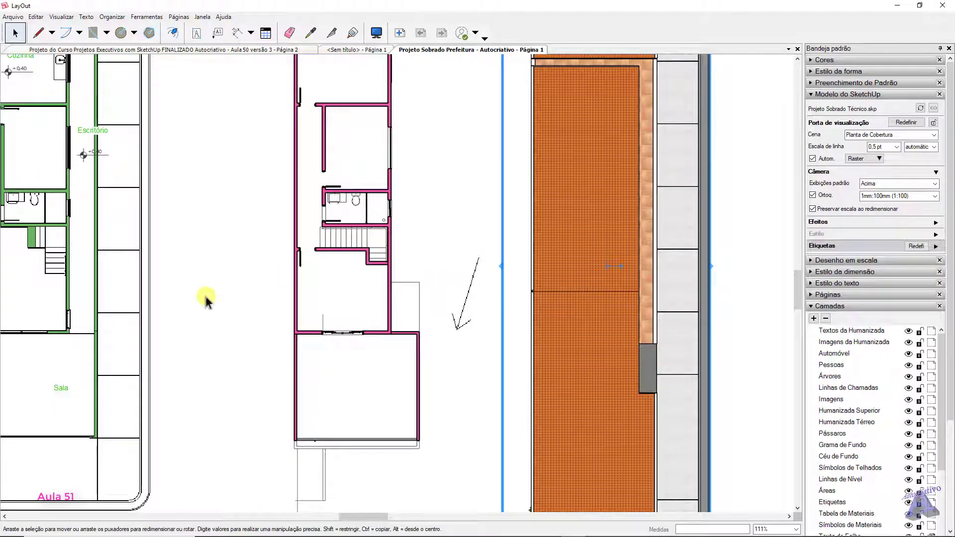
pyautogui.click(205, 295)
# Draw a horizontal guide line from the upper floor plan's thin slab outline corner across and past the roof plan
pyautogui.moveTo(239, 281); pyautogui.dragTo(204, 215, button='middle')
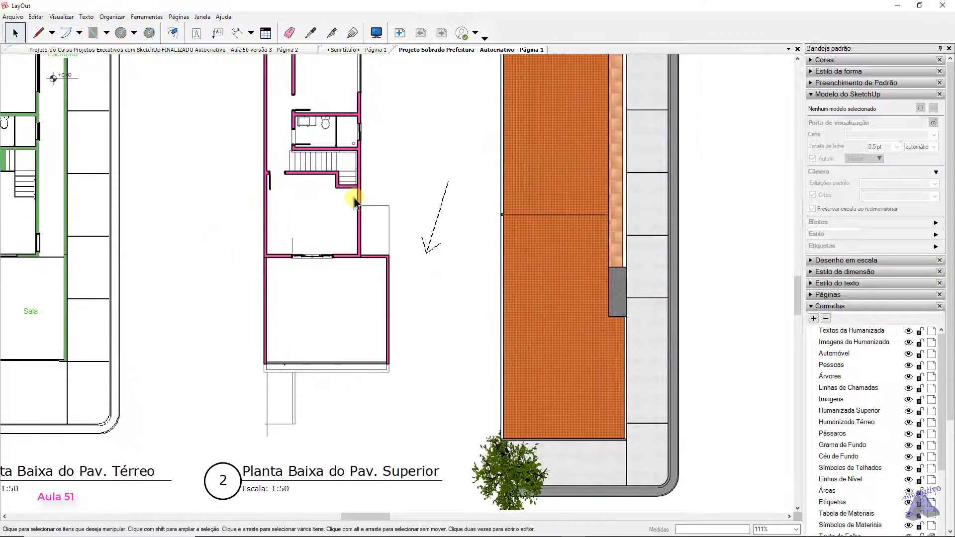
pyautogui.press('l')
pyautogui.scroll(2, 408, 203)
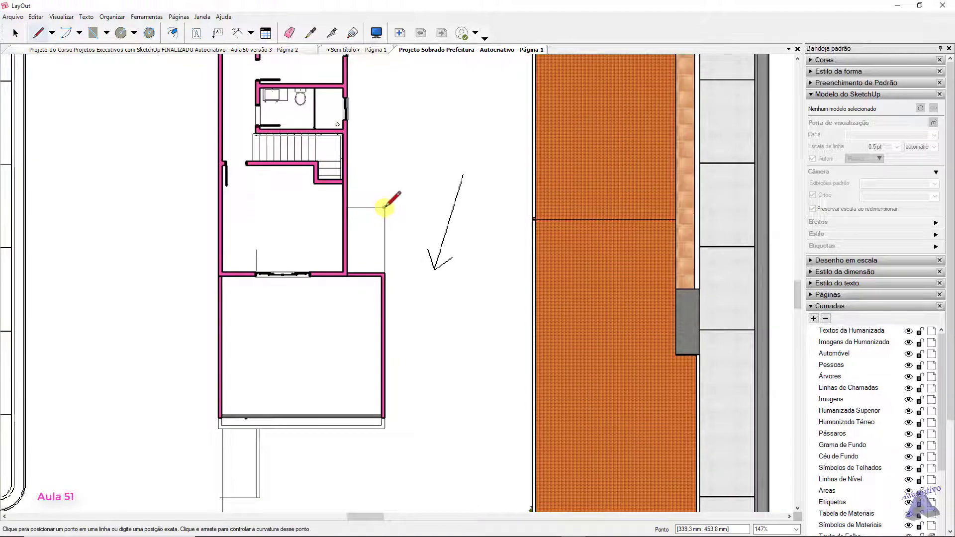
pyautogui.scroll(3, 385, 207)
pyautogui.click(382, 207)
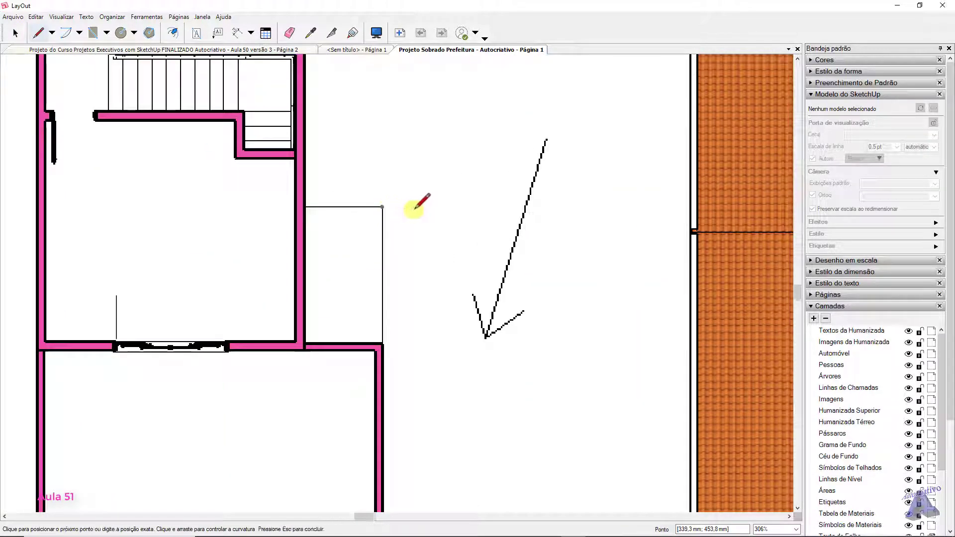
pyautogui.scroll(-4, 418, 204)
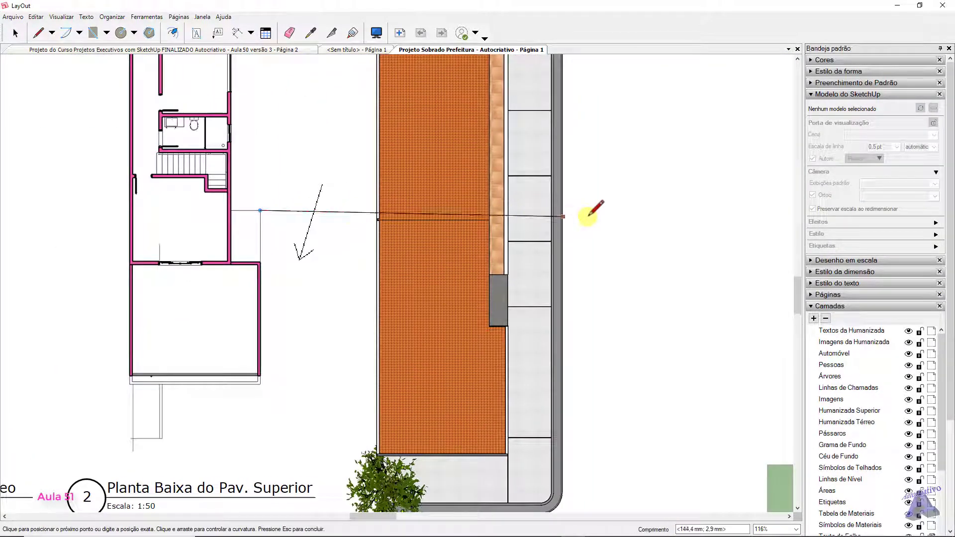
pyautogui.click(613, 210)
pyautogui.press('space')
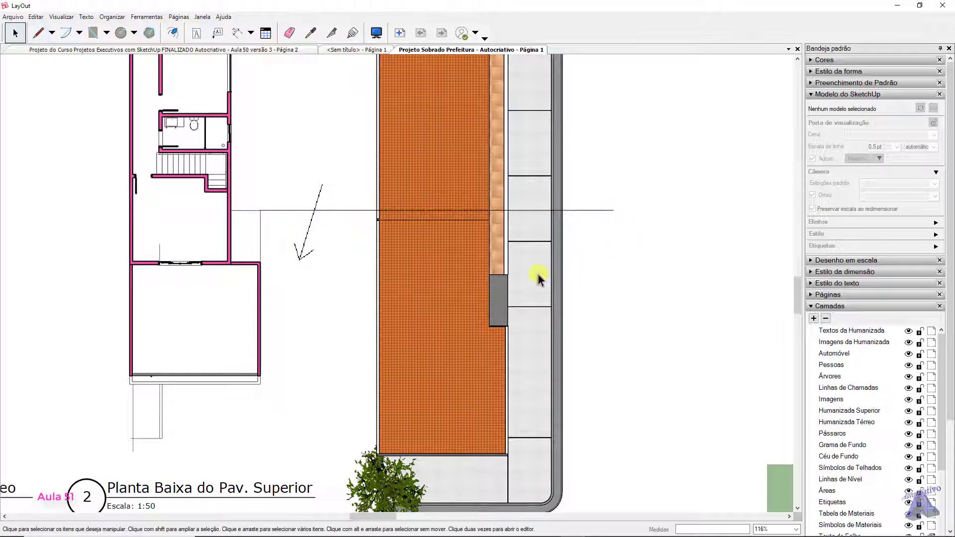
# Move the roof plan viewport vertically until the gray slab's upper edge lies on the horizontal guide line
pyautogui.click(538, 274)
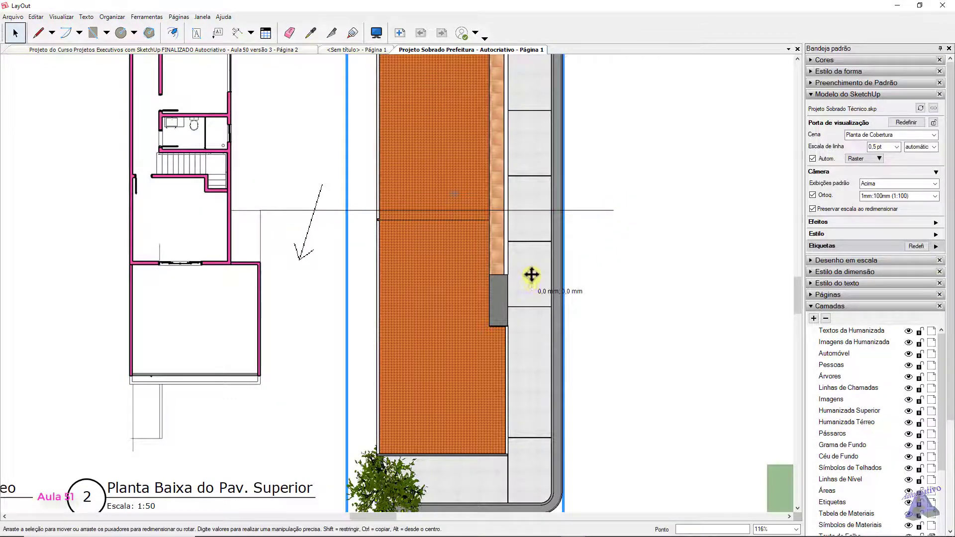
pyautogui.moveTo(532, 275); pyautogui.dragTo(533, 218)
pyautogui.scroll(5, 505, 210)
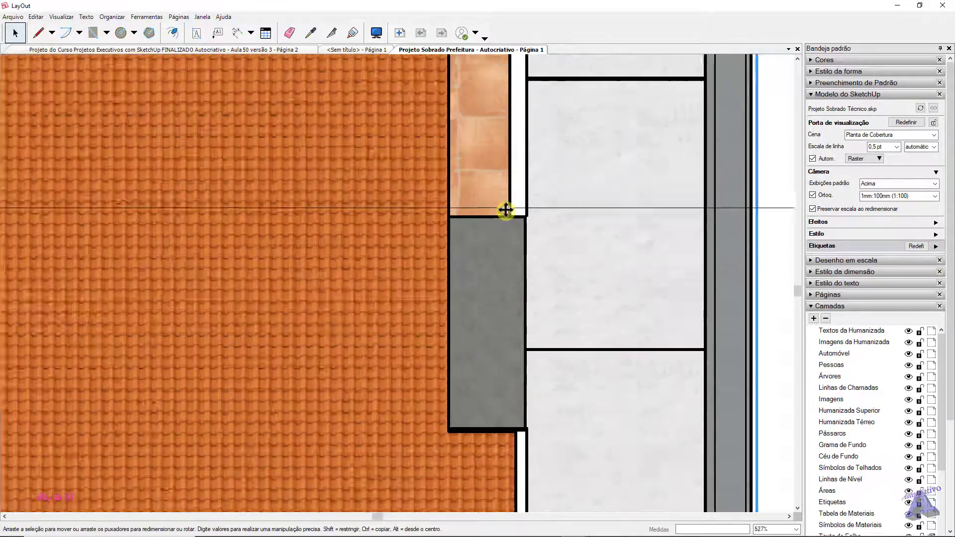
pyautogui.scroll(2, 506, 211)
pyautogui.moveTo(590, 258); pyautogui.dragTo(590, 247)
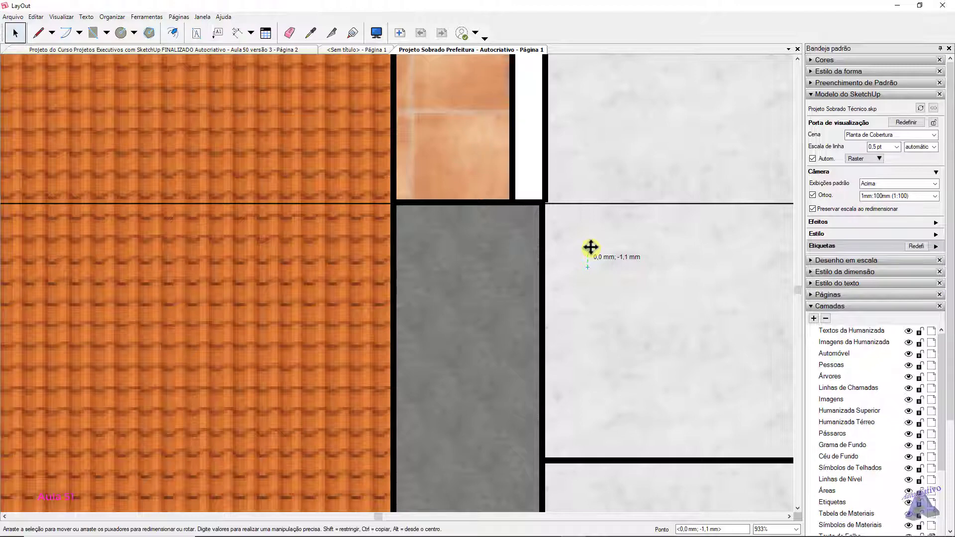
pyautogui.scroll(-8, 590, 247)
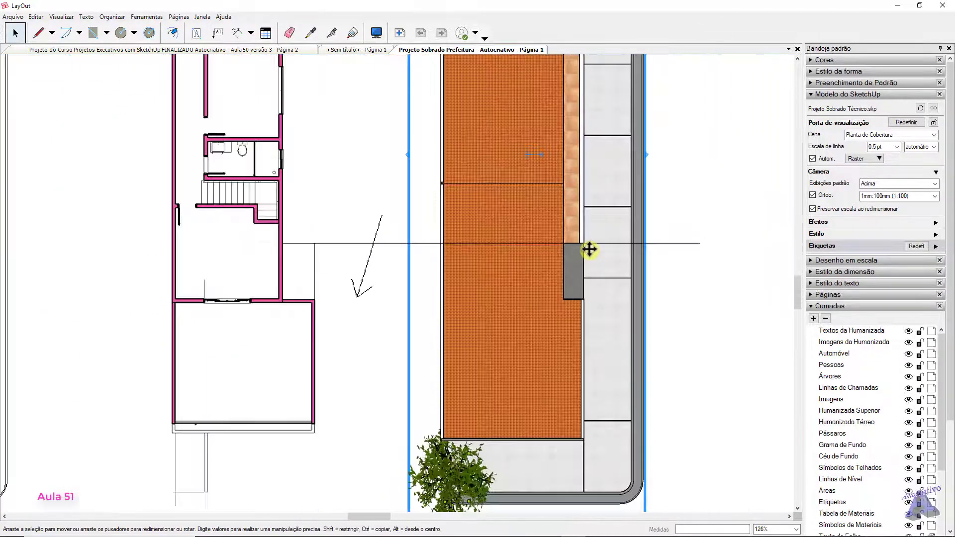
# Draw a vertical guide line from the upper floor plan's lower outer corner down past its title
pyautogui.moveTo(473, 284); pyautogui.dragTo(504, 231, button='middle')
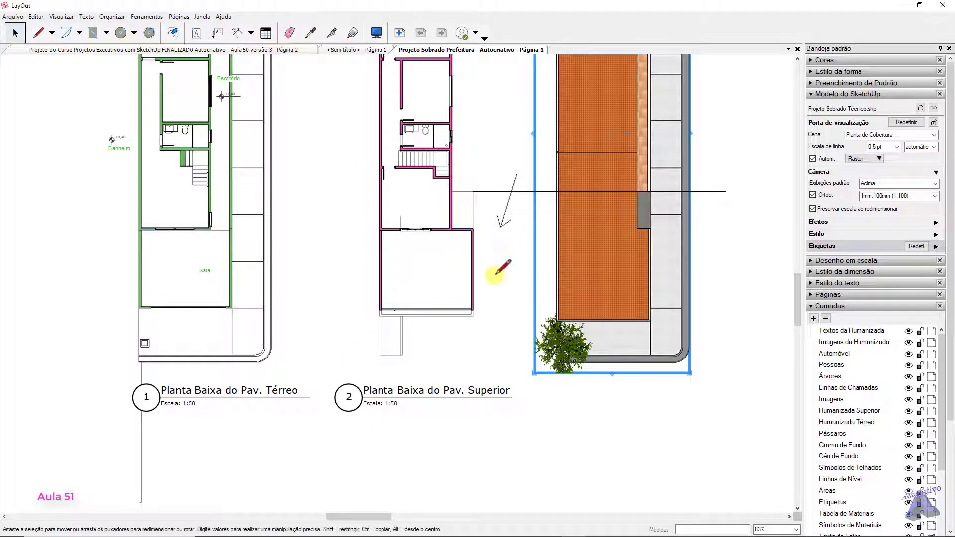
pyautogui.press('l')
pyautogui.scroll(3, 393, 259)
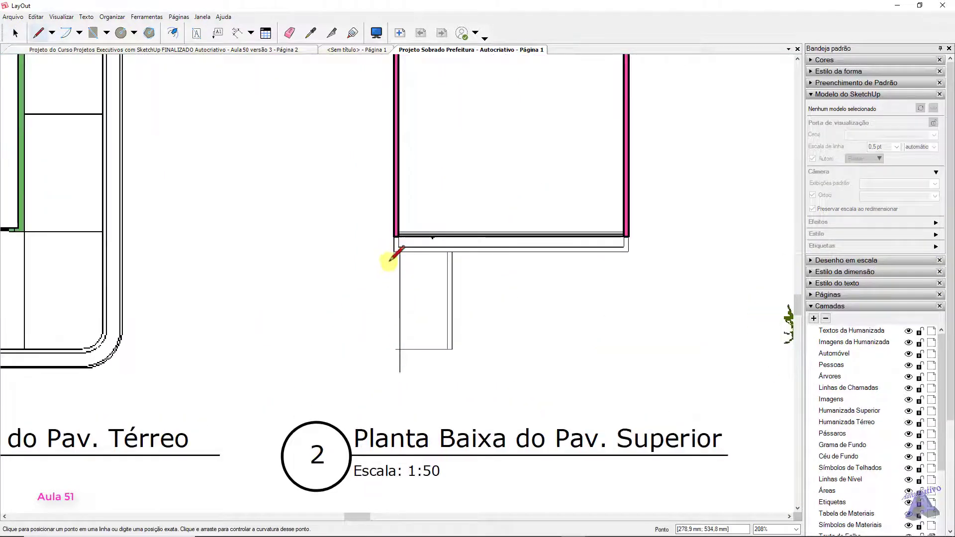
pyautogui.moveTo(387, 257); pyautogui.dragTo(393, 210, button='middle')
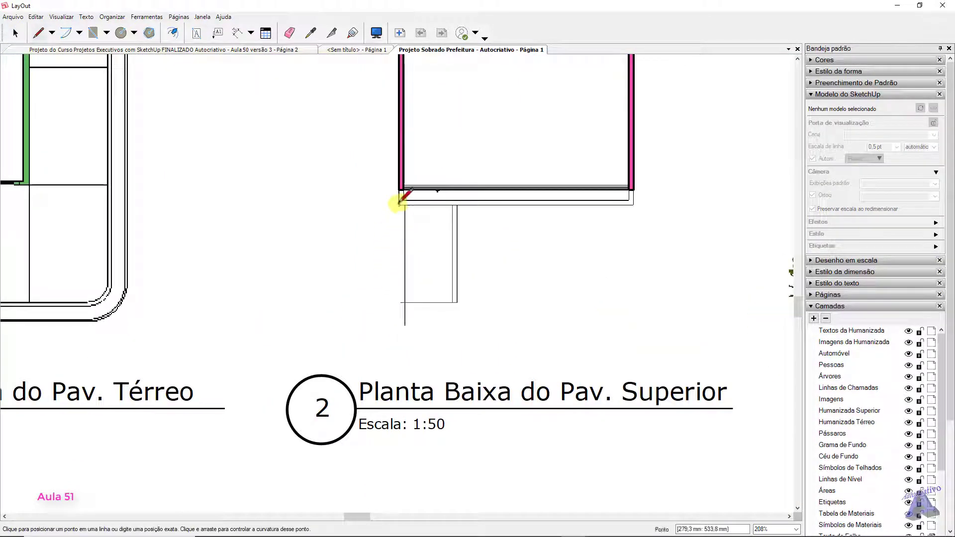
pyautogui.click(398, 203)
pyautogui.scroll(-3, 394, 252)
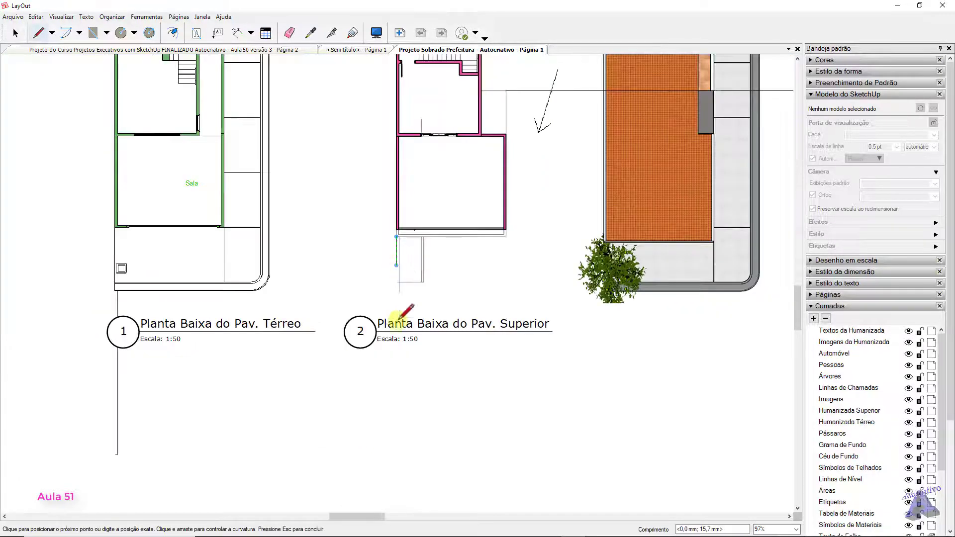
pyautogui.click(397, 343)
pyautogui.press('space')
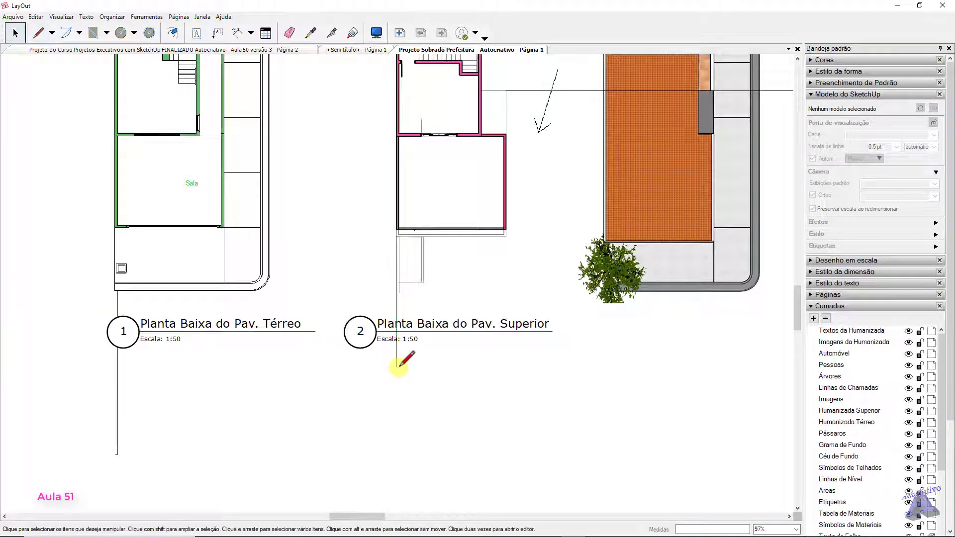
# Move the Planta Baixa do Pav. Superior title down into the empty area of the sheet, clear of the guide line
pyautogui.click(362, 328)
pyautogui.scroll(-4, 362, 330)
pyautogui.moveTo(383, 259); pyautogui.dragTo(392, 184, button='middle')
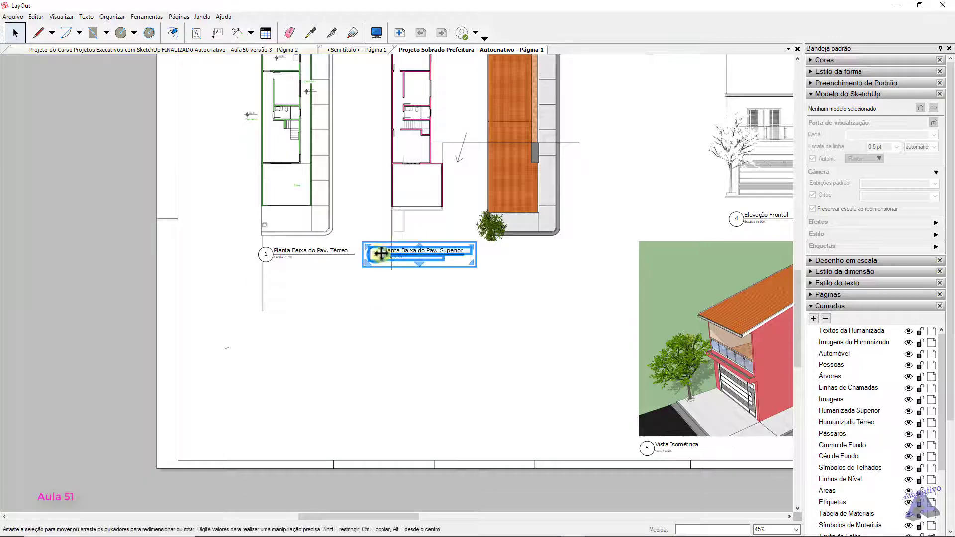
pyautogui.moveTo(381, 253); pyautogui.dragTo(408, 380)
pyautogui.click(537, 269)
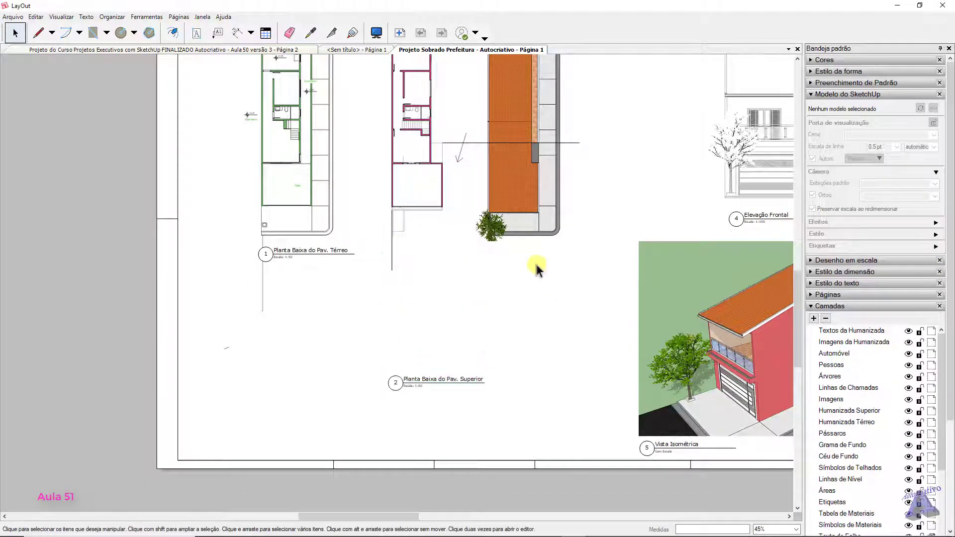
# Nudge the roof plan viewport horizontally over the upper floor plan until its outer lot edge meets the vertical guide line
pyautogui.moveTo(535, 274); pyautogui.dragTo(541, 339, button='middle')
pyautogui.click(523, 263)
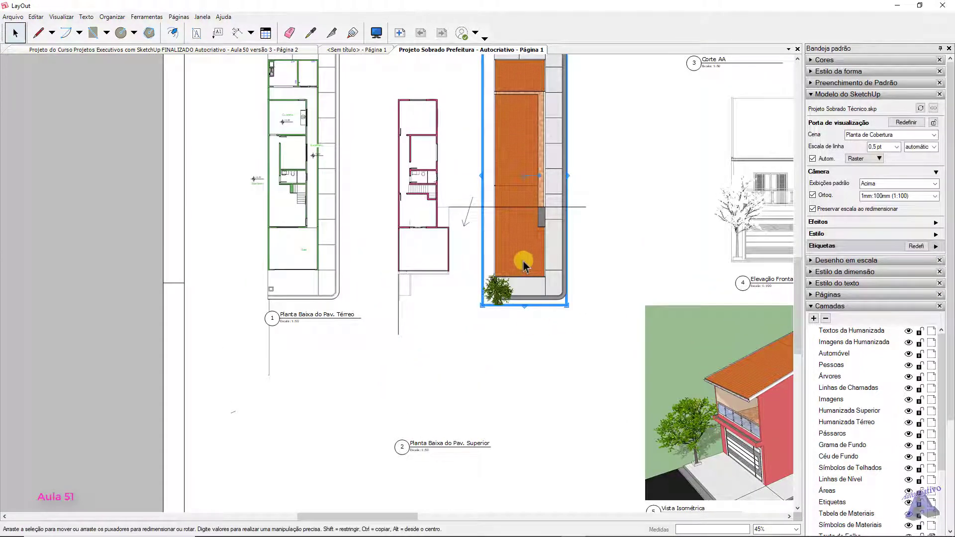
pyautogui.scroll(2, 524, 263)
pyautogui.press('Left')
pyautogui.press('Left')
pyautogui.press('Left')
pyautogui.press('Left')
pyautogui.press('Left')
pyautogui.press('Left')
pyautogui.press('Left')
pyautogui.press('Left')
pyautogui.press('Left')
pyautogui.press('Left')
pyautogui.press('Left')
pyautogui.press('Left')
pyautogui.press('Left')
pyautogui.press('Left')
pyautogui.press('Left')
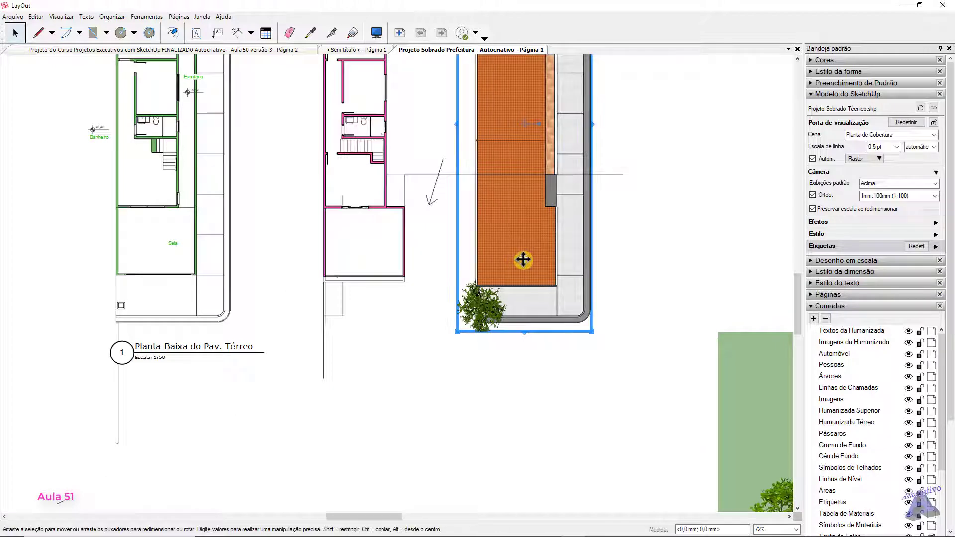
pyautogui.scroll(3, 325, 338)
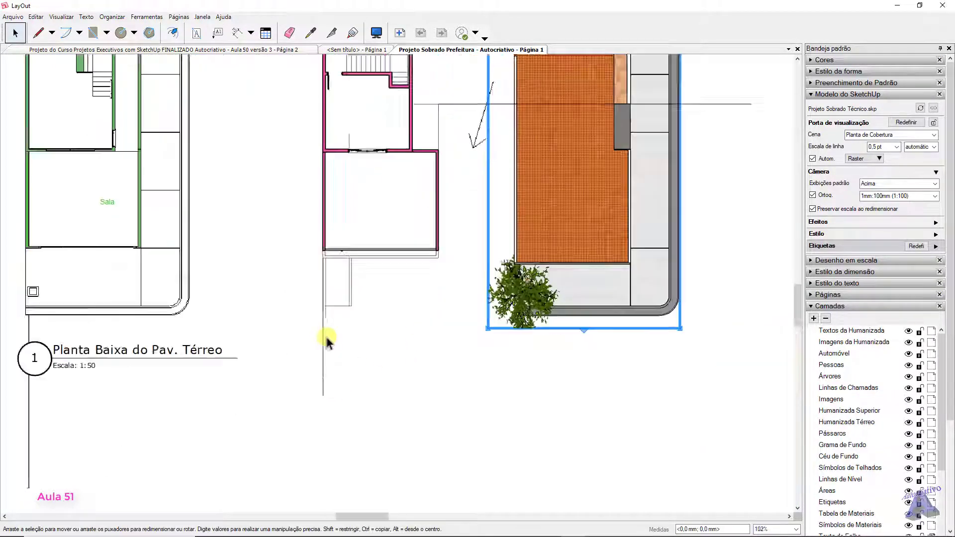
pyautogui.press('Left')
pyautogui.press('Left')
pyautogui.press('Left')
pyautogui.press('Left')
pyautogui.press('Left')
pyautogui.press('Left')
pyautogui.press('Left')
pyautogui.press('Left')
pyautogui.press('Left')
pyautogui.press('Left')
pyautogui.press('Left')
pyautogui.press('Left')
pyautogui.press('Left')
pyautogui.press('Left')
pyautogui.press('Left')
pyautogui.press('Left')
pyautogui.press('Left')
pyautogui.press('Left')
pyautogui.press('Left')
pyautogui.press('Left')
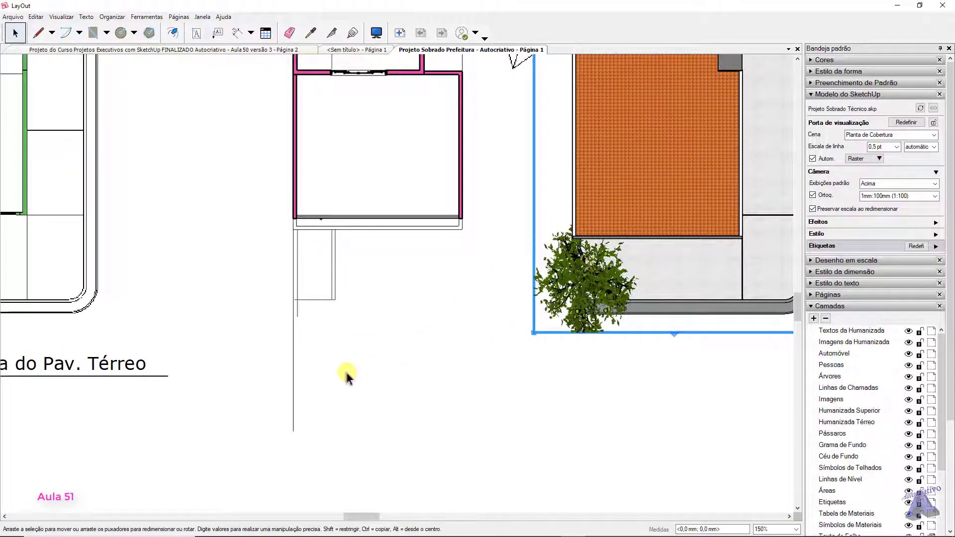
pyautogui.press('Left')
pyautogui.press('Left')
pyautogui.press('Left')
pyautogui.press('Left')
pyautogui.press('Left')
pyautogui.press('Left')
pyautogui.press('Left')
pyautogui.press('Left')
pyautogui.press('Left')
pyautogui.press('Left')
pyautogui.press('Left')
pyautogui.press('Left')
pyautogui.press('Left')
pyautogui.press('Left')
pyautogui.press('Left')
pyautogui.press('Left')
pyautogui.press('Left')
pyautogui.press('Left')
pyautogui.press('Left')
pyautogui.press('Left')
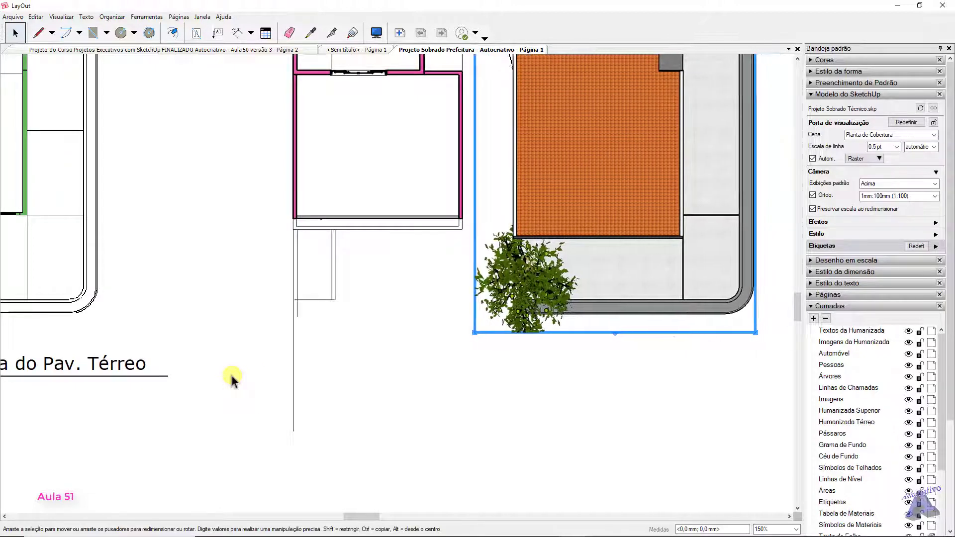
pyautogui.press('Left')
pyautogui.press('Left')
pyautogui.press('Left')
pyautogui.press('Left')
pyautogui.press('Left')
pyautogui.press('Left')
pyautogui.press('Left')
pyautogui.press('Left')
pyautogui.press('Left')
pyautogui.press('Left')
pyautogui.press('Left')
pyautogui.press('Left')
pyautogui.press('Left')
pyautogui.press('Left')
pyautogui.press('Left')
pyautogui.press('Left')
pyautogui.press('Left')
pyautogui.press('Left')
pyautogui.press('Left')
pyautogui.press('Left')
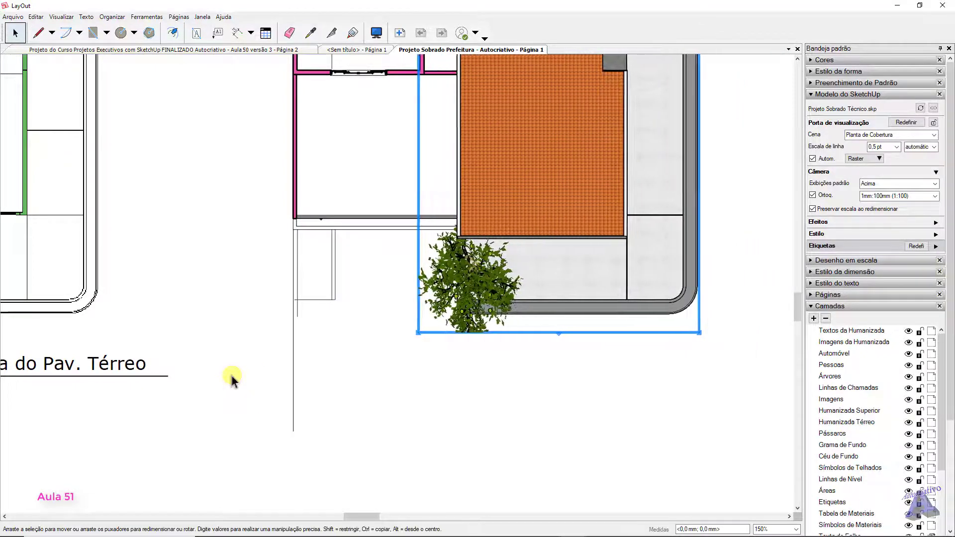
pyautogui.press('Left')
pyautogui.press('Left')
pyautogui.press('Left')
pyautogui.press('Left')
pyautogui.press('Left')
pyautogui.press('Left')
pyautogui.press('Left')
pyautogui.press('Left')
pyautogui.press('Left')
pyautogui.press('Left')
pyautogui.press('Left')
pyautogui.press('Left')
pyautogui.press('Left')
pyautogui.press('Left')
pyautogui.press('Left')
pyautogui.press('Left')
pyautogui.press('Left')
pyautogui.press('Left')
pyautogui.press('Left')
pyautogui.press('Left')
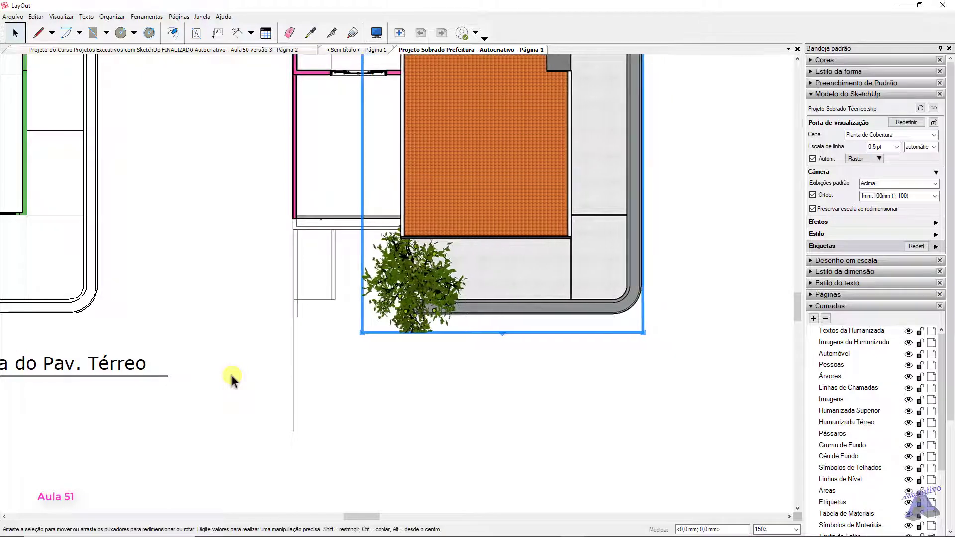
pyautogui.press('Left')
pyautogui.press('Left')
pyautogui.press('Left')
pyautogui.press('Left')
pyautogui.press('Left')
pyautogui.press('Left')
pyautogui.press('Left')
pyautogui.press('Left')
pyautogui.press('Left')
pyautogui.press('Left')
pyautogui.press('Left')
pyautogui.press('Left')
pyautogui.press('Left')
pyautogui.press('Left')
pyautogui.press('Left')
pyautogui.press('Left')
pyautogui.press('Left')
pyautogui.press('Left')
pyautogui.press('Left')
pyautogui.press('Left')
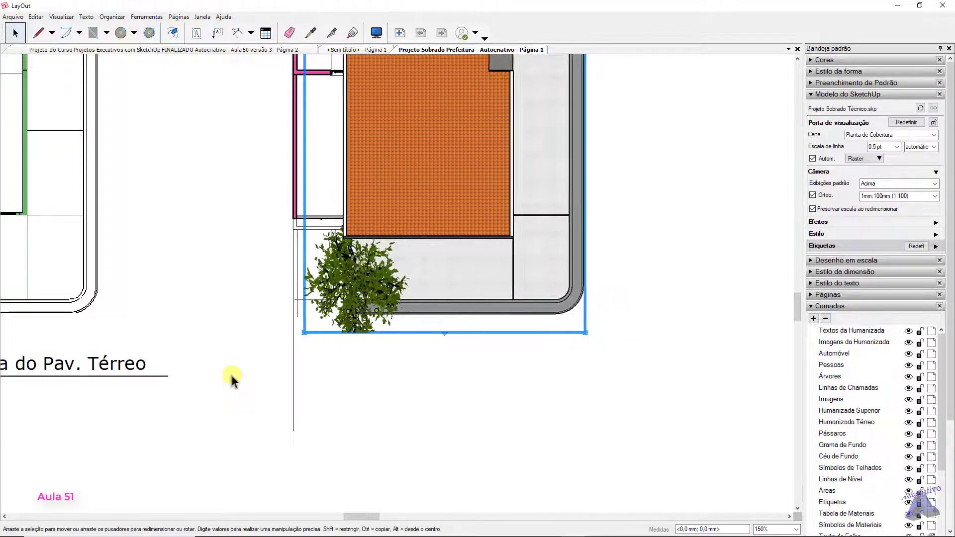
pyautogui.press('Left')
pyautogui.press('Left')
pyautogui.press('Left')
pyautogui.press('Left')
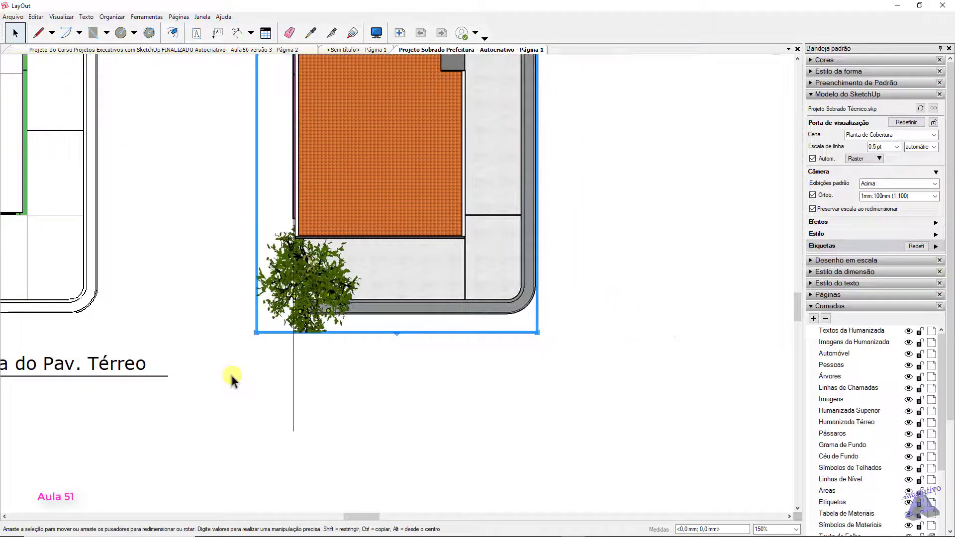
# Delete the vertical and horizontal guide lines used to align the roof plan
pyautogui.click(294, 398)
pyautogui.press('Delete')
pyautogui.scroll(-3, 294, 398)
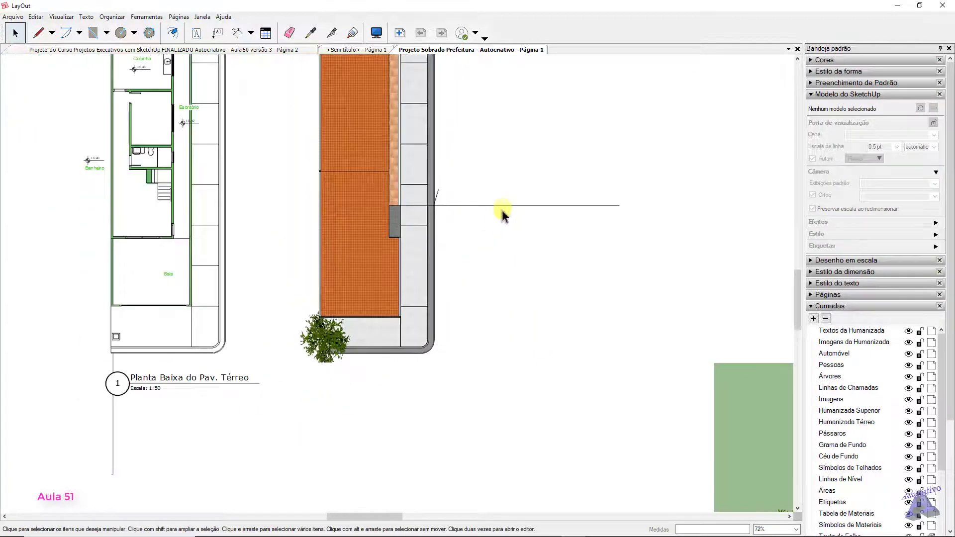
pyautogui.click(500, 205)
pyautogui.press('Delete')
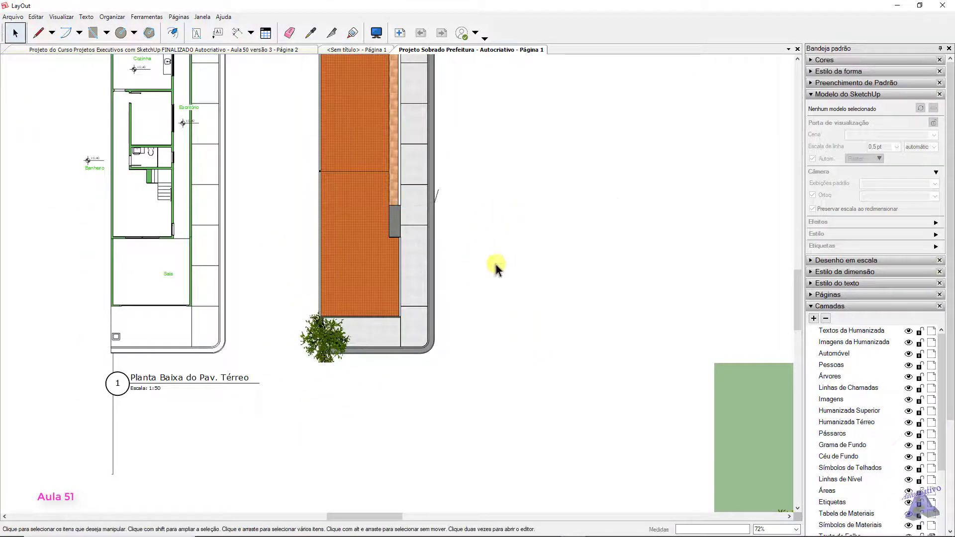
pyautogui.moveTo(507, 284); pyautogui.dragTo(529, 336, button='middle')
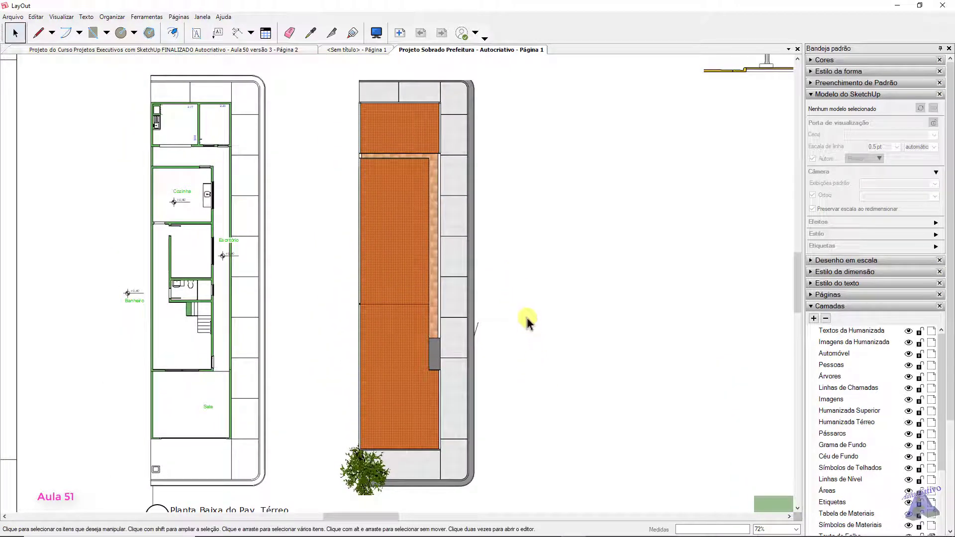
# Send the Planta de Cobertura viewport to the back of the stacking order
pyautogui.click(416, 252)
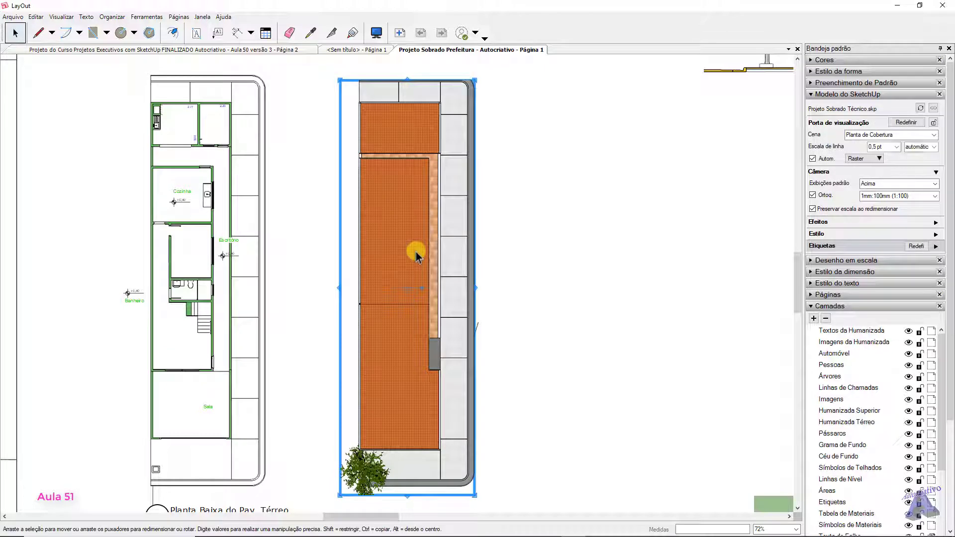
pyautogui.rightClick(415, 250)
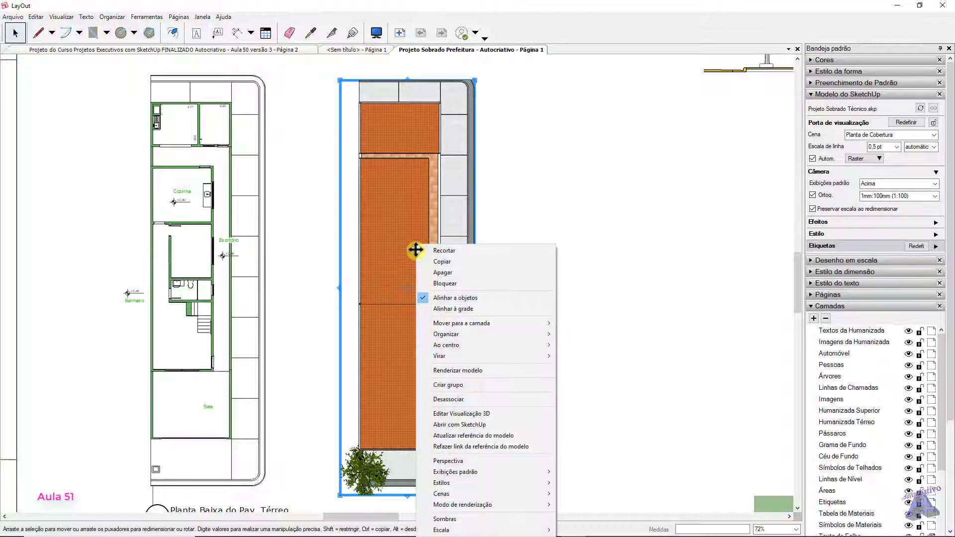
pyautogui.moveTo(443, 334)
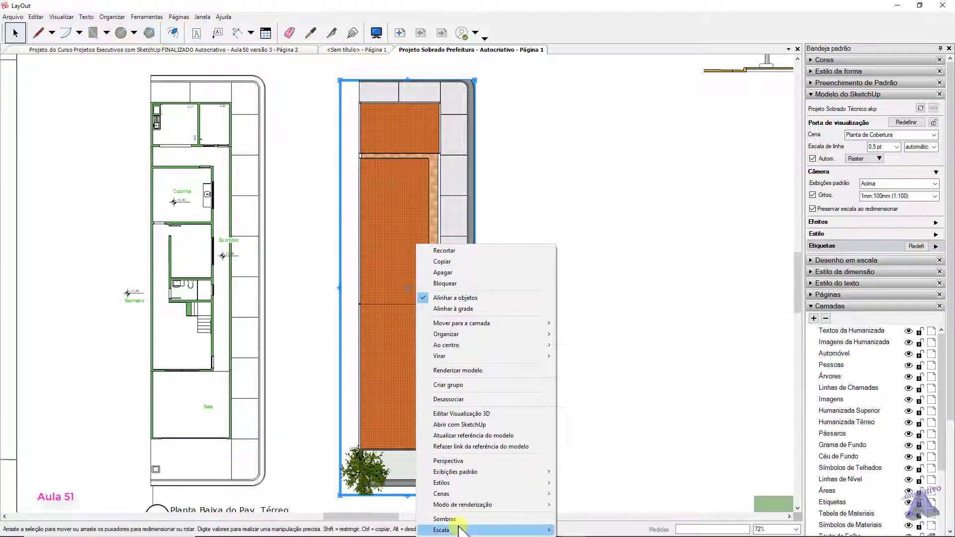
pyautogui.moveTo(459, 526)
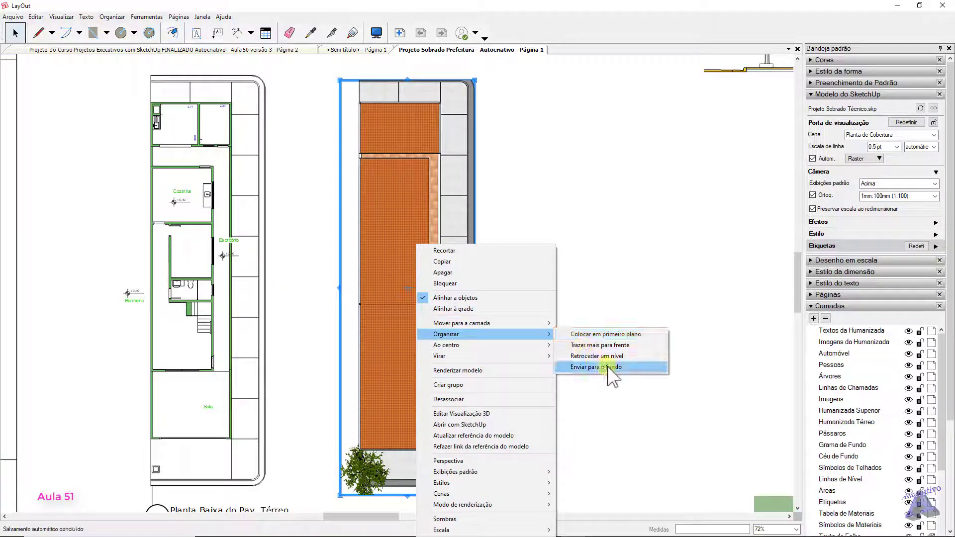
pyautogui.click(607, 368)
pyautogui.click(622, 369)
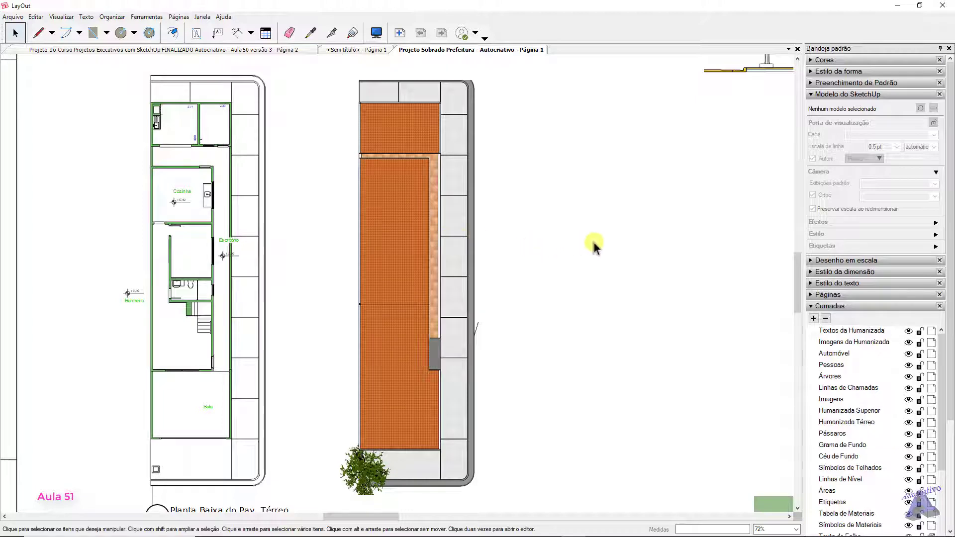
# Move the Planta de Cobertura viewport to the Projeção do Telhado layer
pyautogui.click(473, 254)
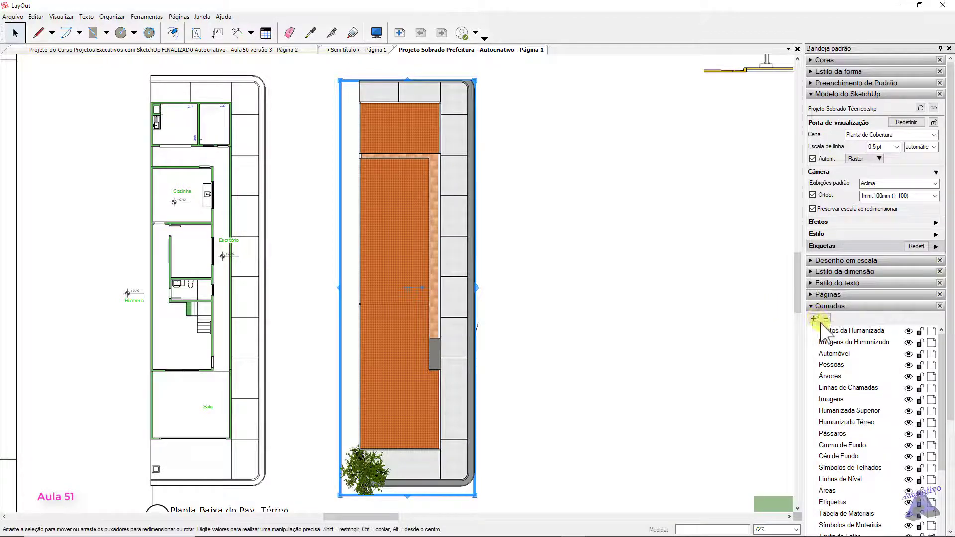
pyautogui.scroll(-5, 854, 355)
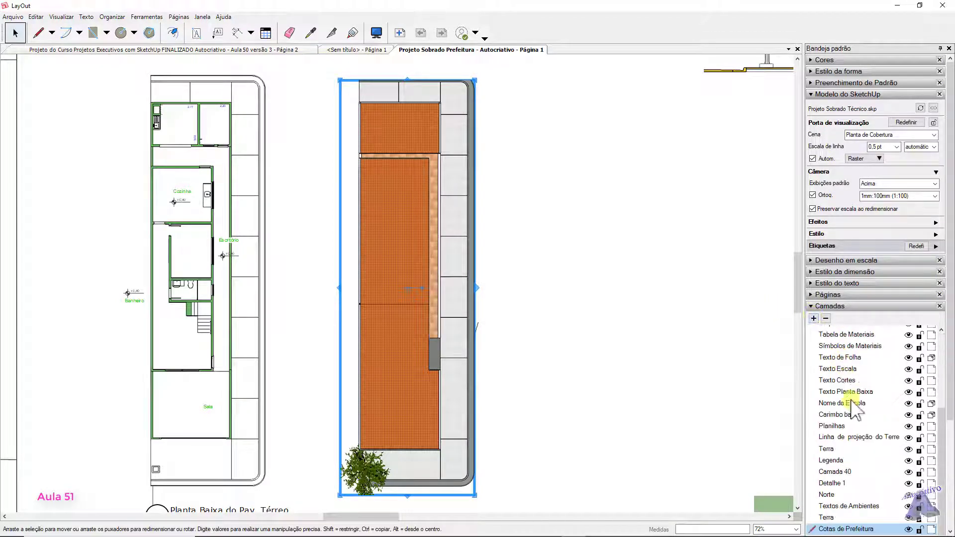
pyautogui.scroll(-3, 856, 420)
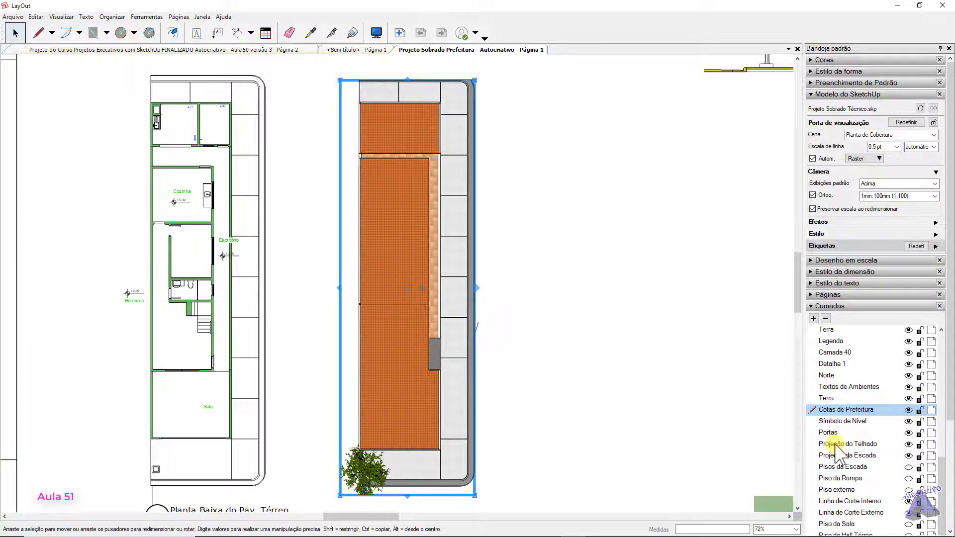
pyautogui.click(436, 299)
pyautogui.rightClick(436, 298)
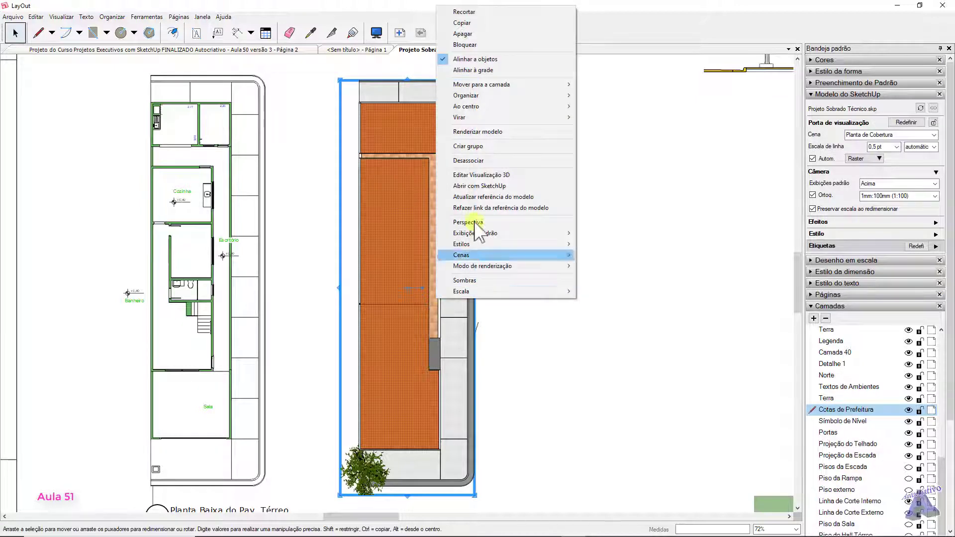
pyautogui.moveTo(519, 82)
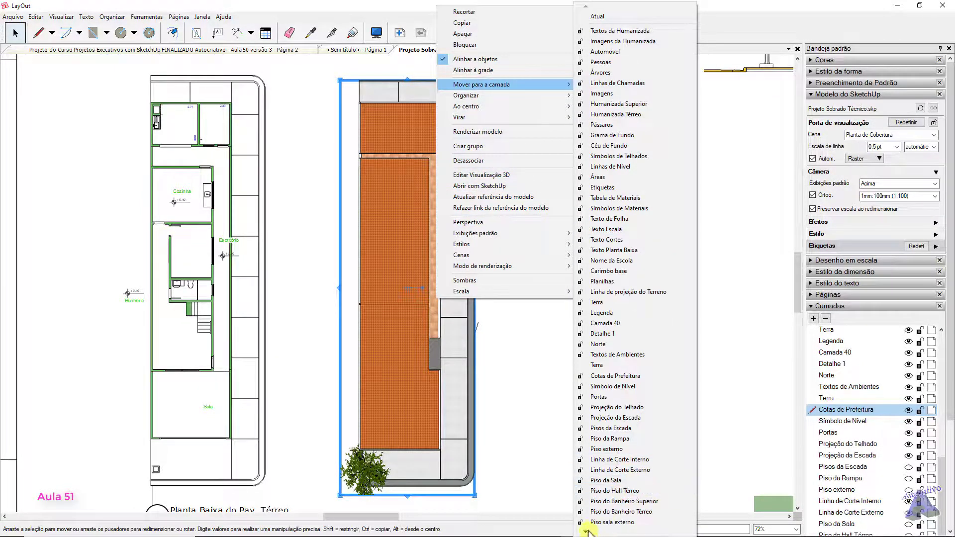
pyautogui.moveTo(587, 531)
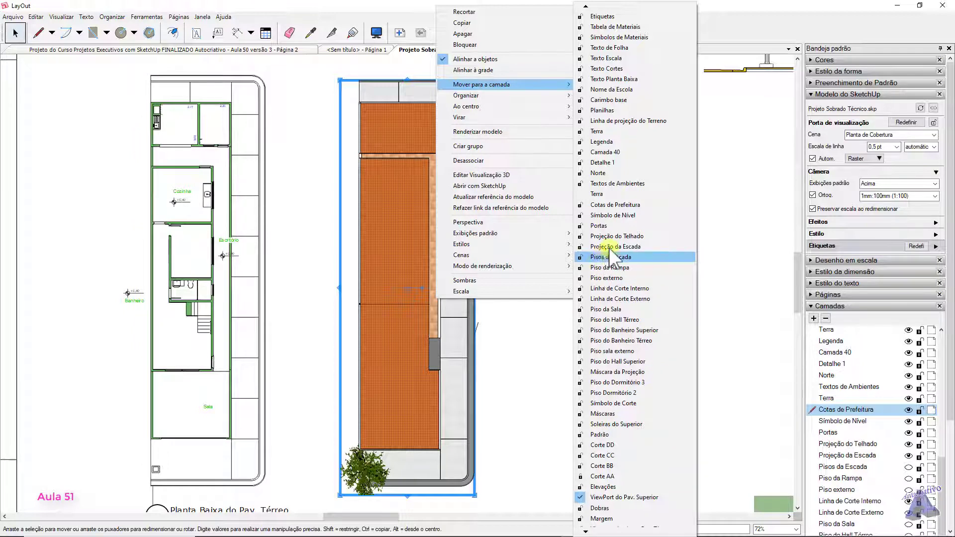
pyautogui.click(611, 236)
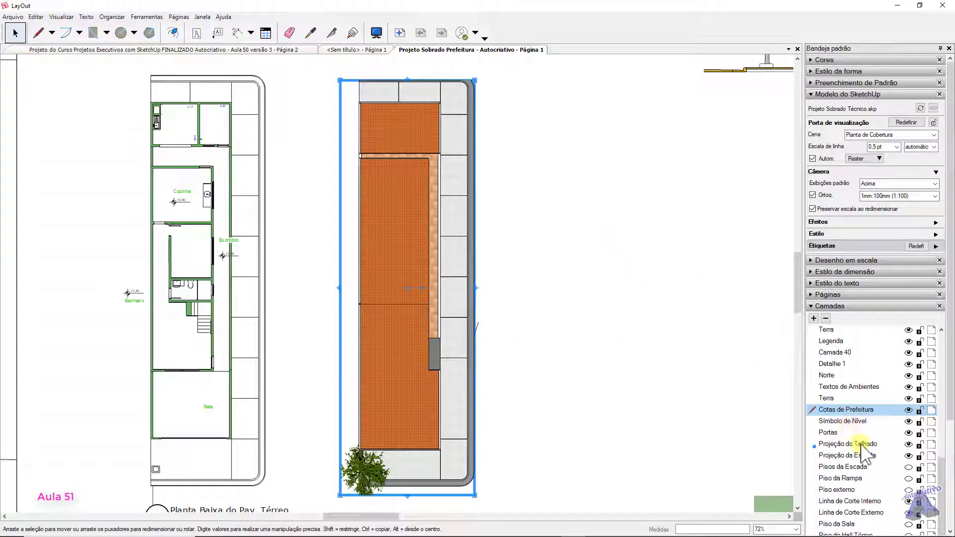
pyautogui.click(919, 444)
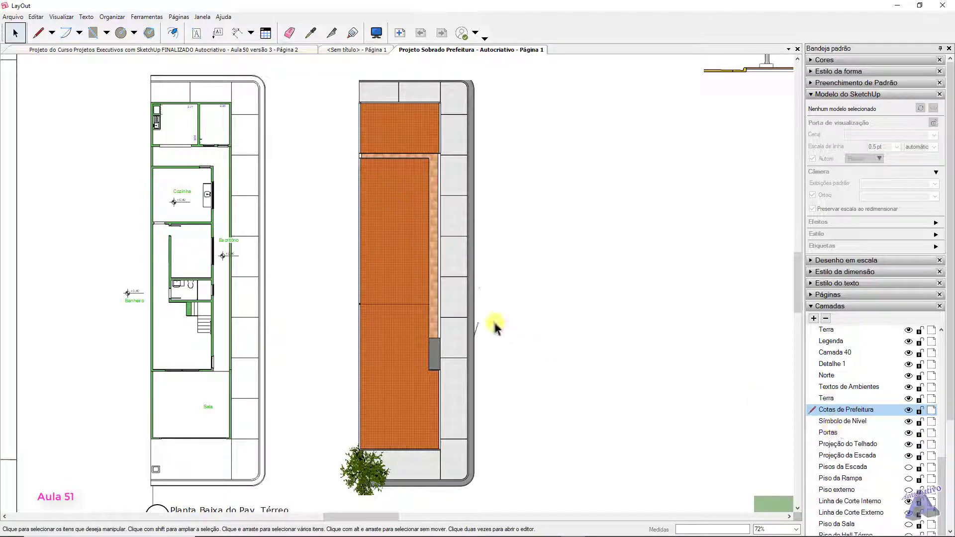
# Reassign the Planta de Cobertura viewport to the Terra layer and lock that layer
pyautogui.click(458, 303)
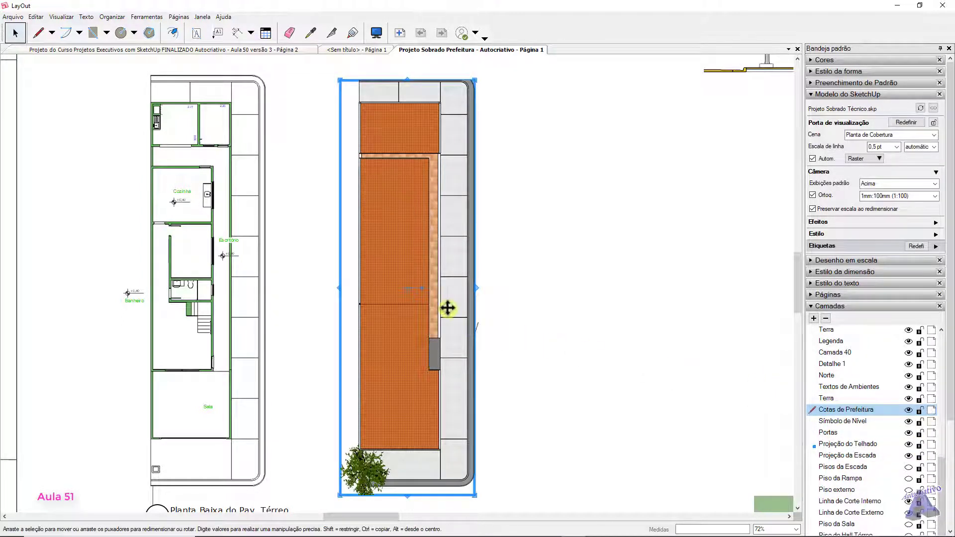
pyautogui.rightClick(447, 308)
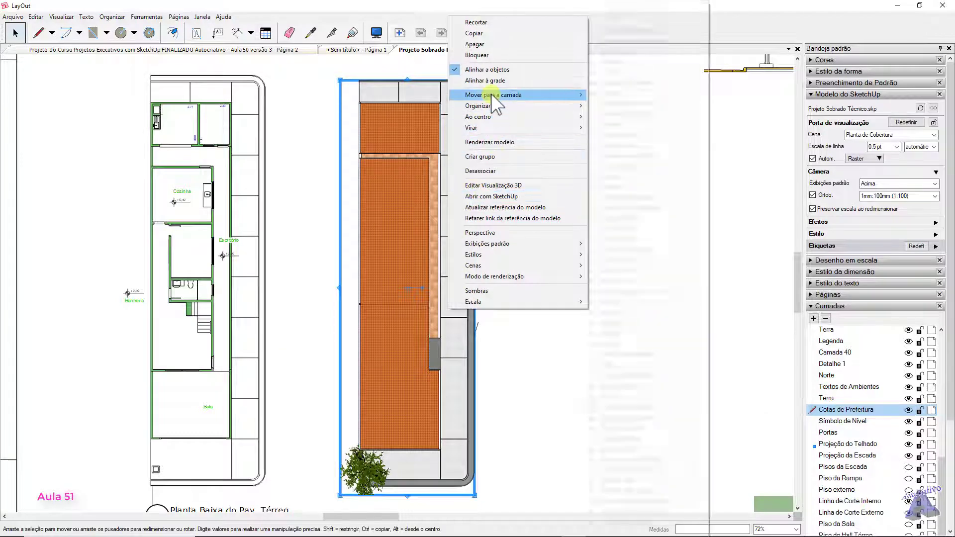
pyautogui.moveTo(491, 93)
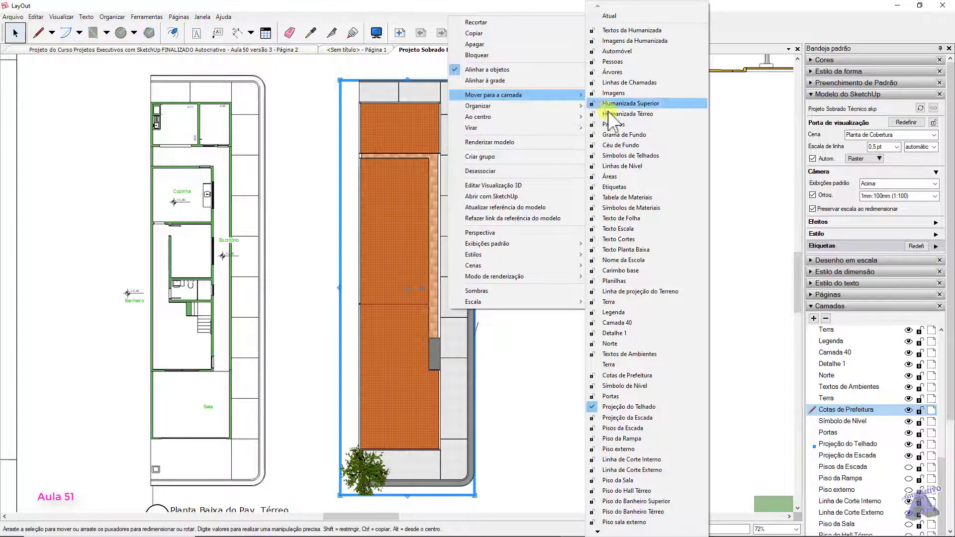
pyautogui.click(615, 301)
pyautogui.click(644, 323)
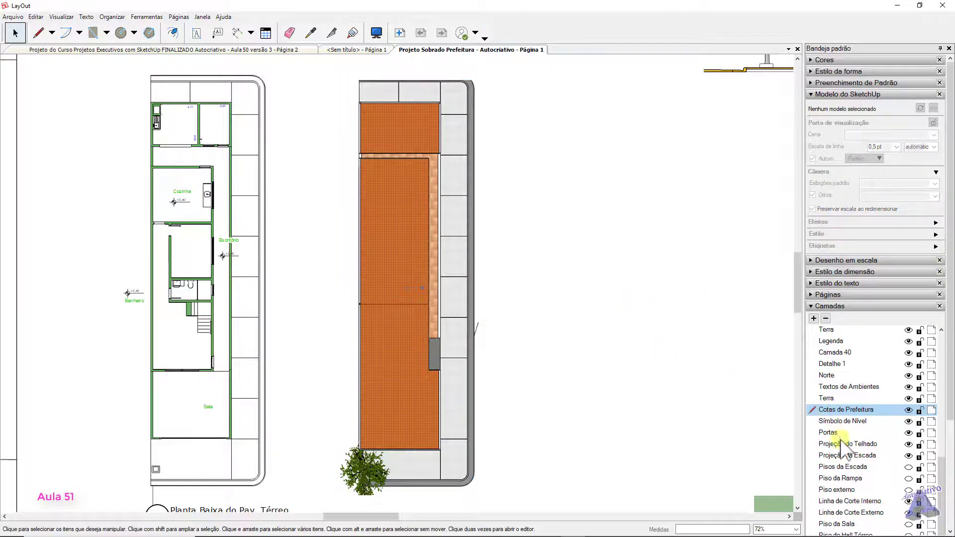
# Make Projeção do Telhado the active layer and draw a vertical dashed black test line in the empty area beside the roof plan
pyautogui.click(821, 444)
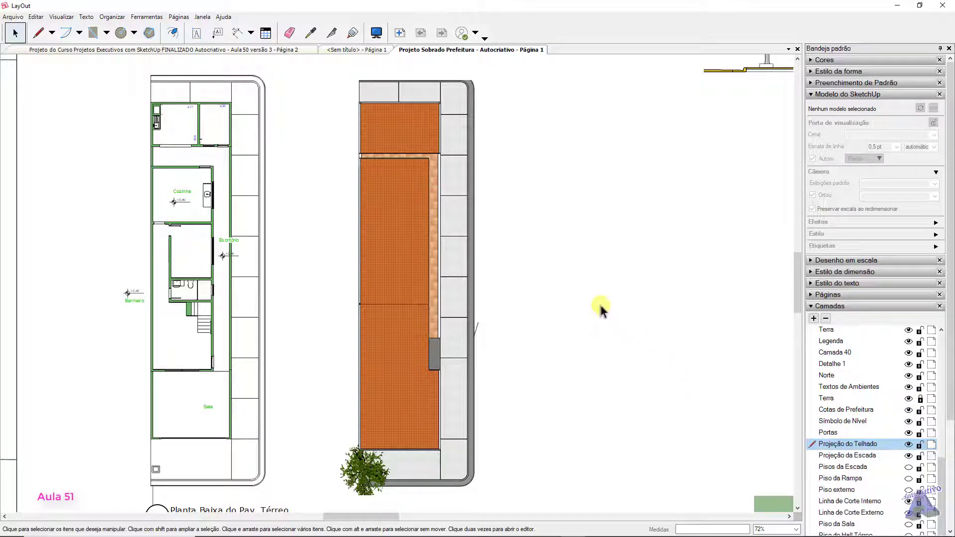
pyautogui.click(39, 33)
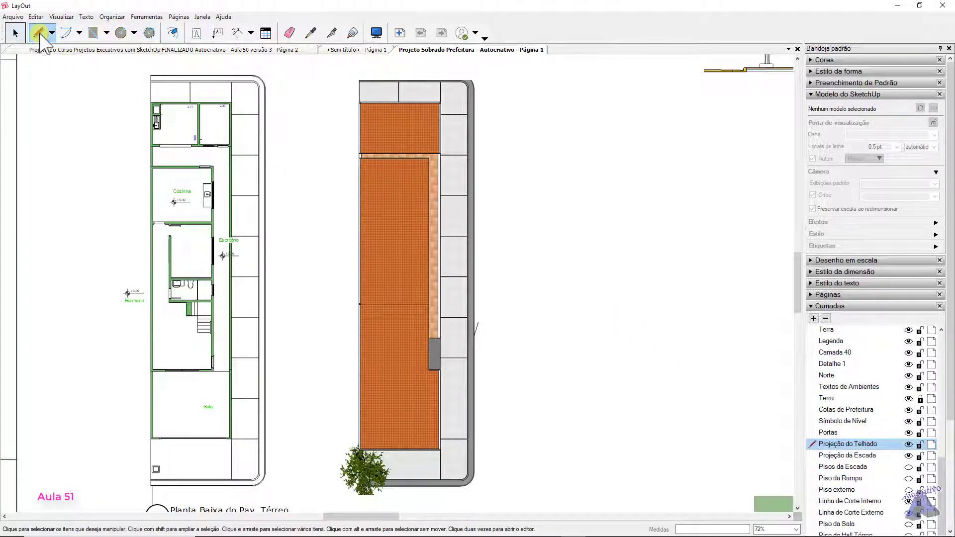
pyautogui.scroll(2, 452, 158)
pyautogui.scroll(3, 402, 148)
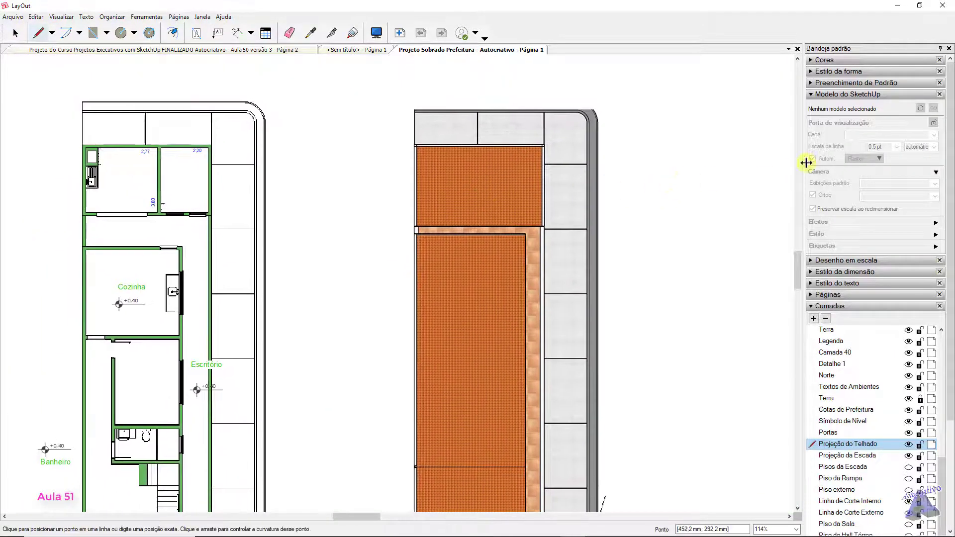
pyautogui.click(812, 94)
pyautogui.click(811, 71)
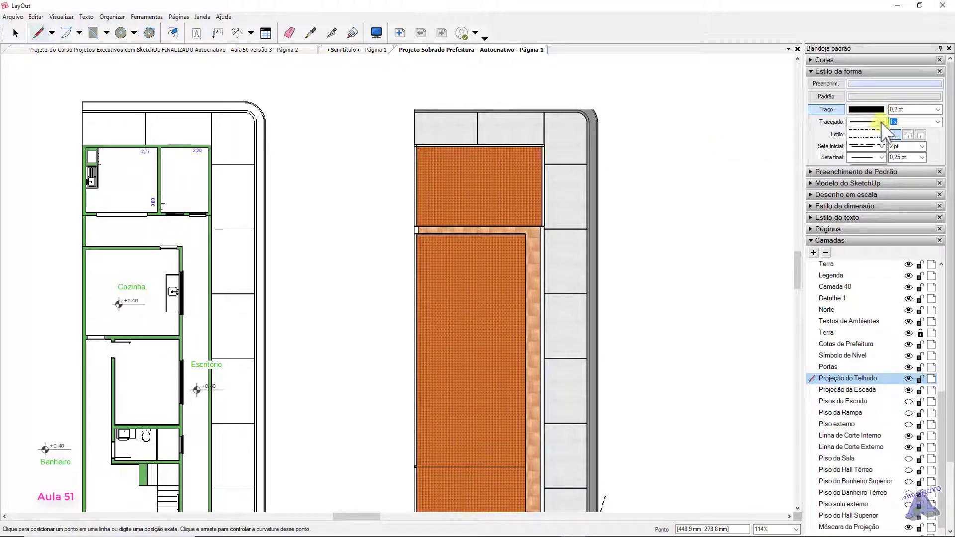
pyautogui.click(881, 122)
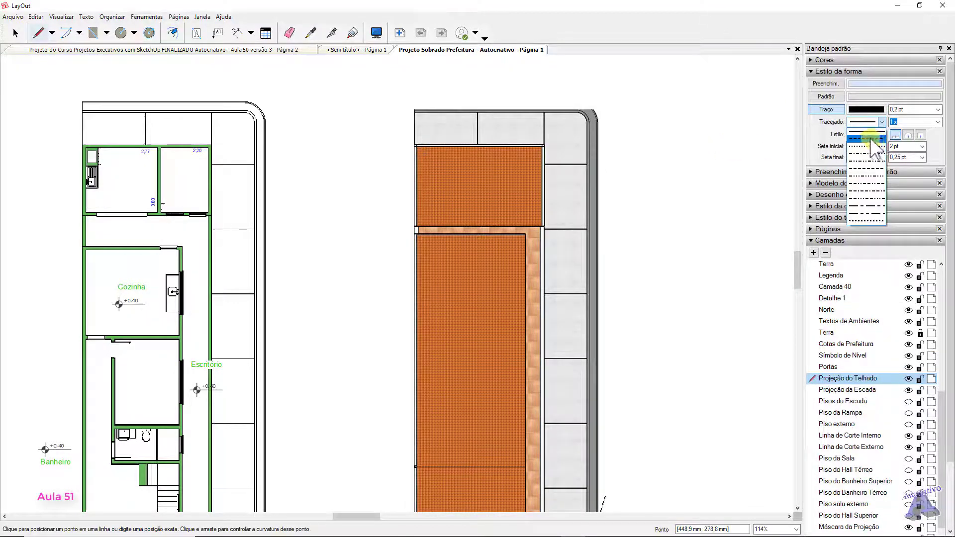
pyautogui.click(867, 139)
pyautogui.click(732, 126)
pyautogui.click(733, 232)
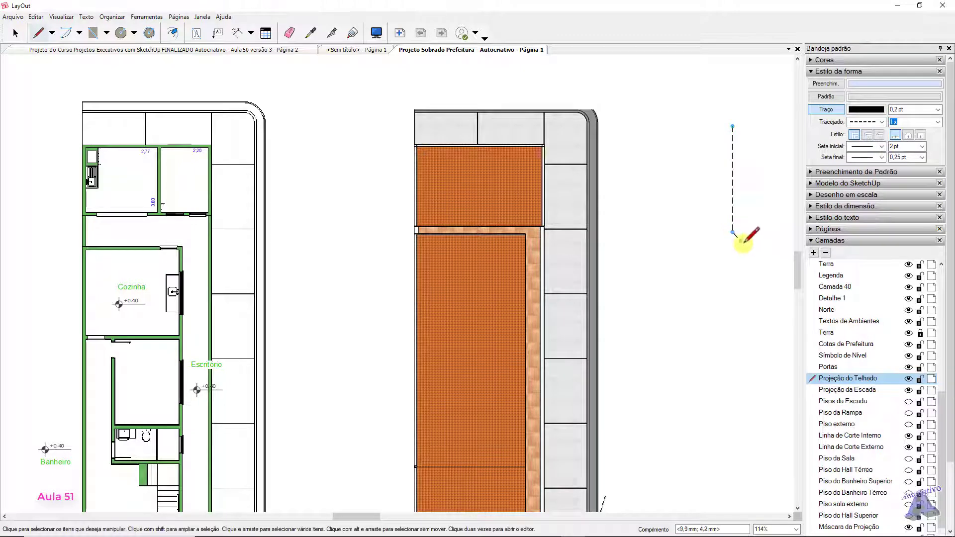
pyautogui.press('Escape')
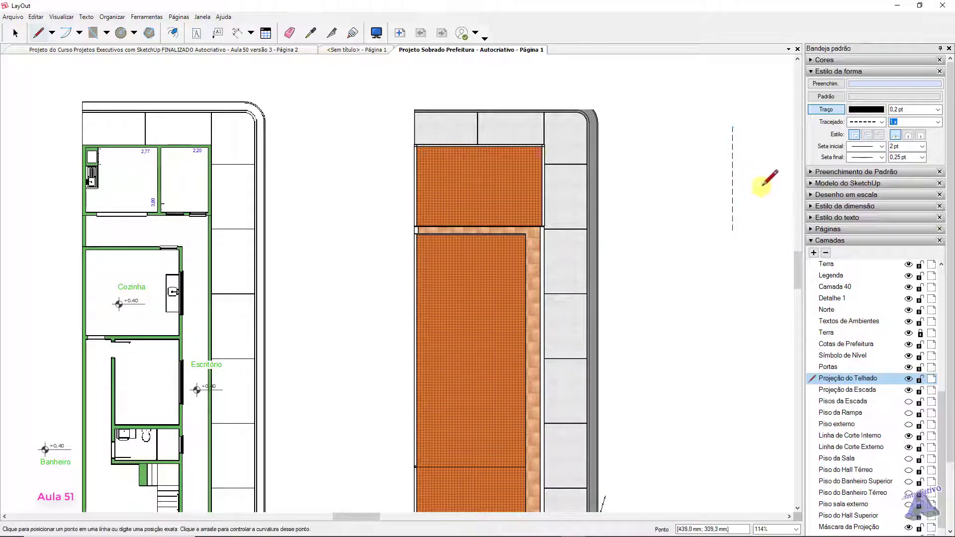
# Set the stroke colour to red and draw a second vertical dashed test line beside the black one
pyautogui.scroll(4, 752, 161)
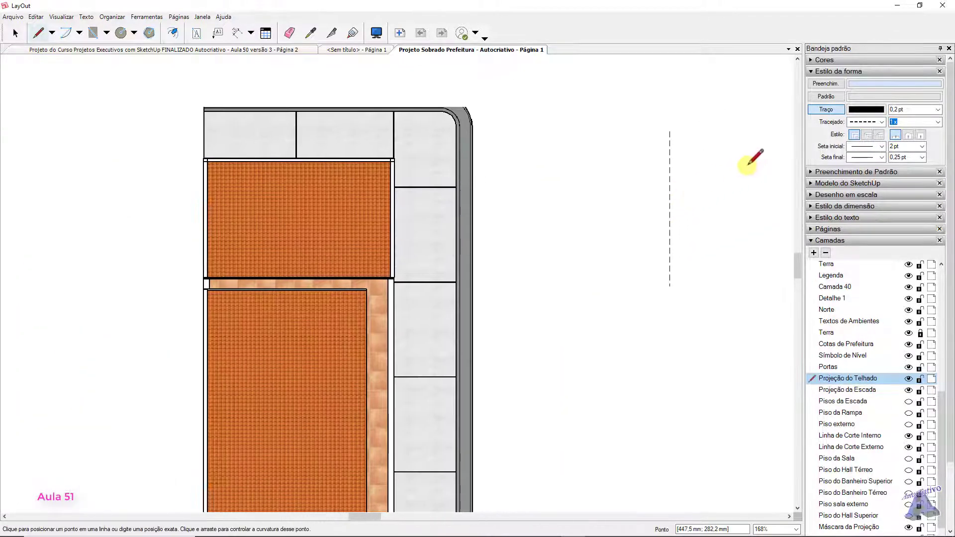
pyautogui.click(865, 109)
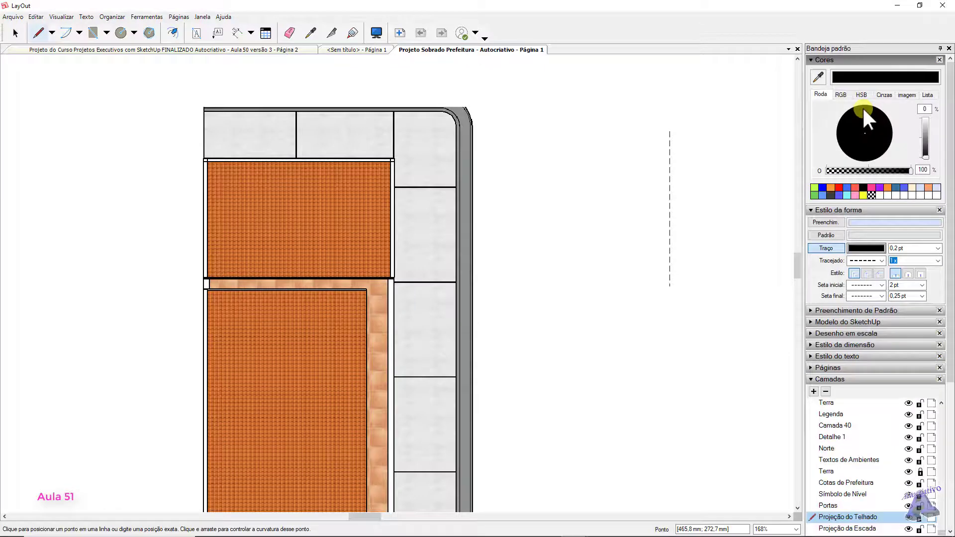
pyautogui.click(839, 188)
pyautogui.click(745, 119)
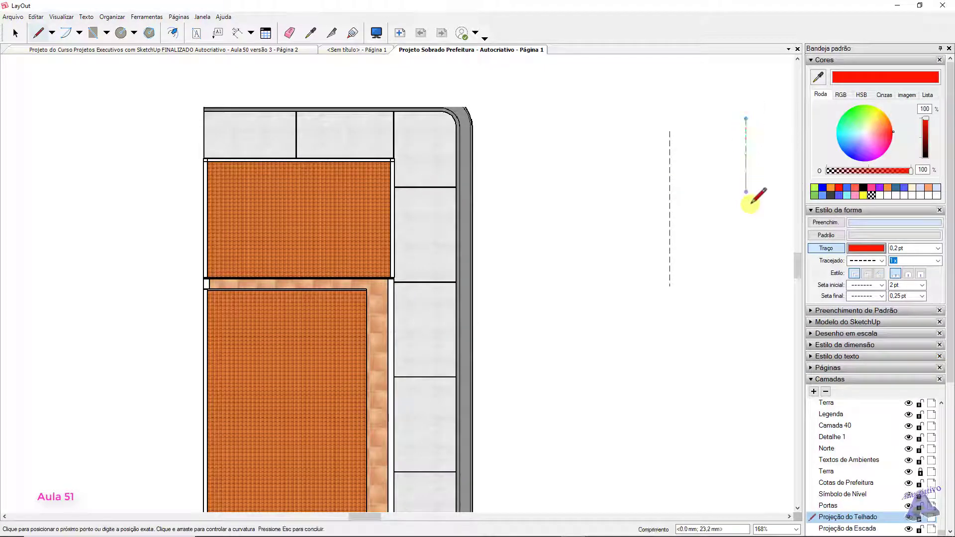
pyautogui.moveTo(757, 259); pyautogui.dragTo(663, 258, button='middle')
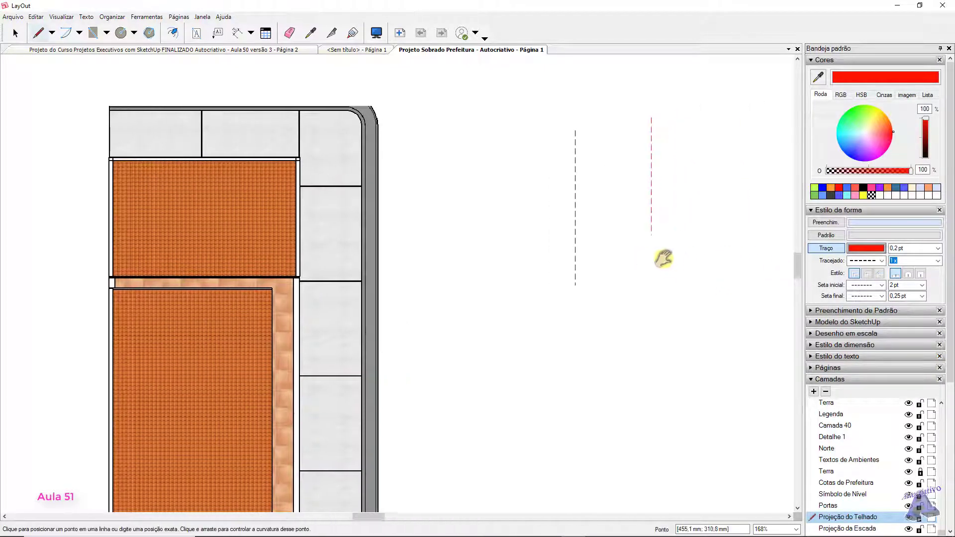
# Set the stroke width to 0.4 pt and draw a third vertical dashed test line beside the thinner red one
pyautogui.click(938, 248)
pyautogui.click(904, 271)
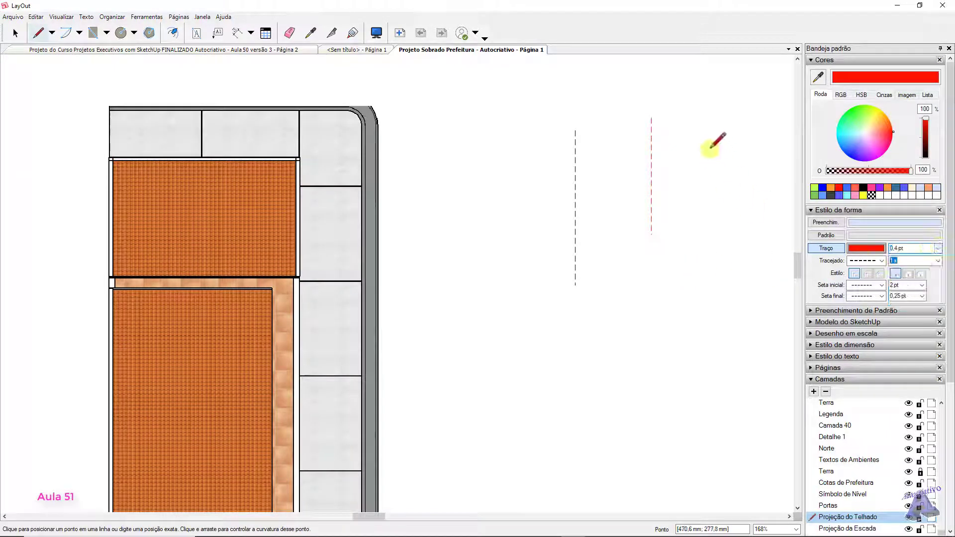
pyautogui.click(700, 119)
pyautogui.doubleClick(700, 244)
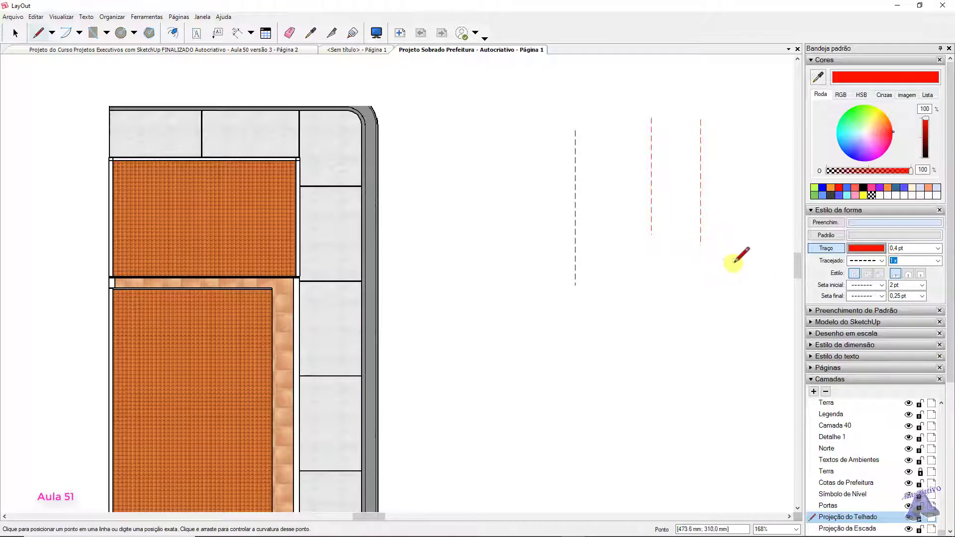
# Set the dash scale to 4x and draw a fourth vertical red test line for comparison with the others
pyautogui.click(939, 261)
pyautogui.click(905, 320)
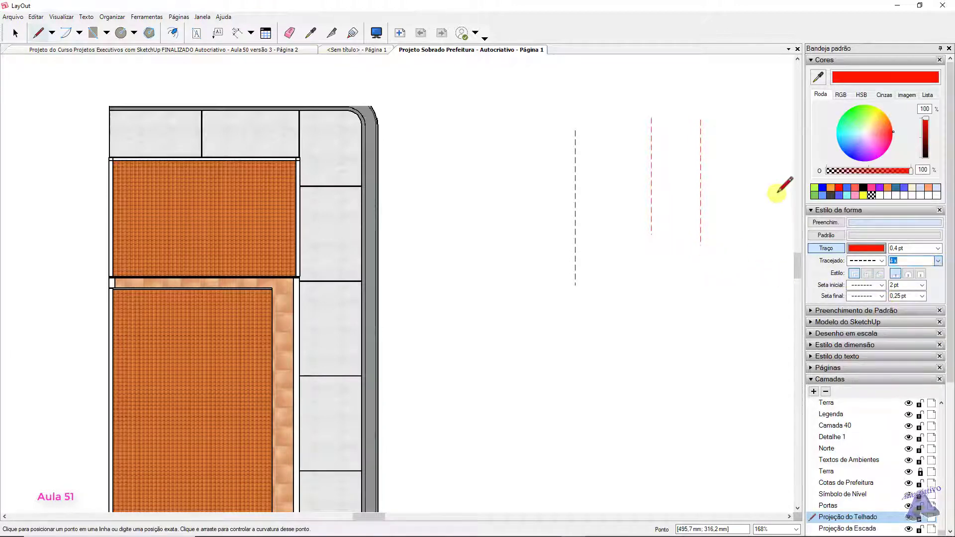
pyautogui.click(739, 123)
pyautogui.doubleClick(739, 237)
pyautogui.scroll(2, 746, 182)
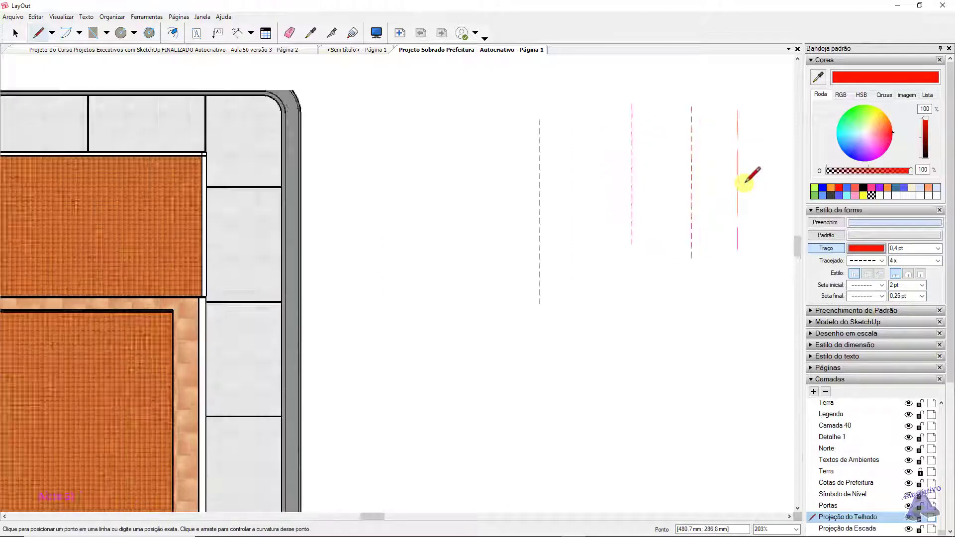
pyautogui.scroll(5, 745, 182)
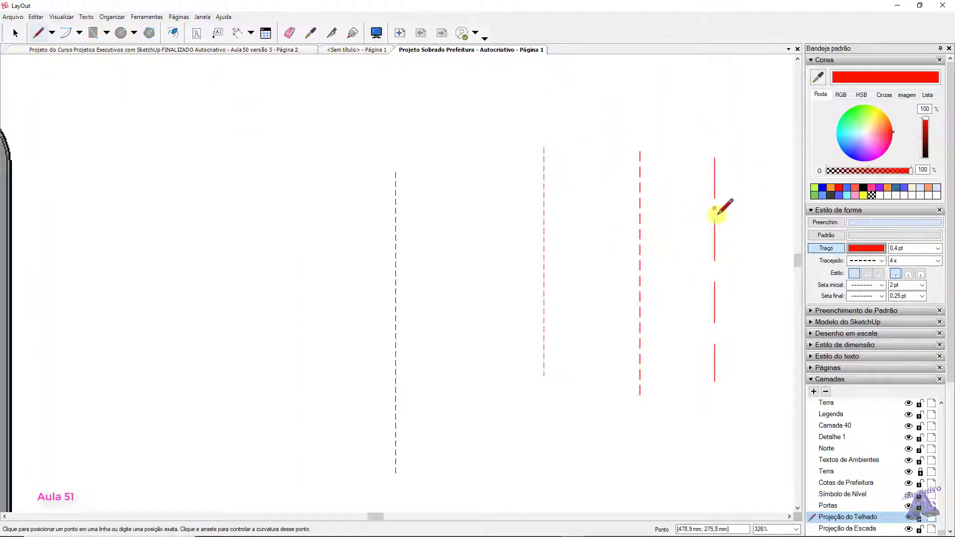
# Set the dash scale to 2x and the stroke width to 2 pt, and draw a thick vertical red test line beside the others
pyautogui.click(938, 261)
pyautogui.click(901, 302)
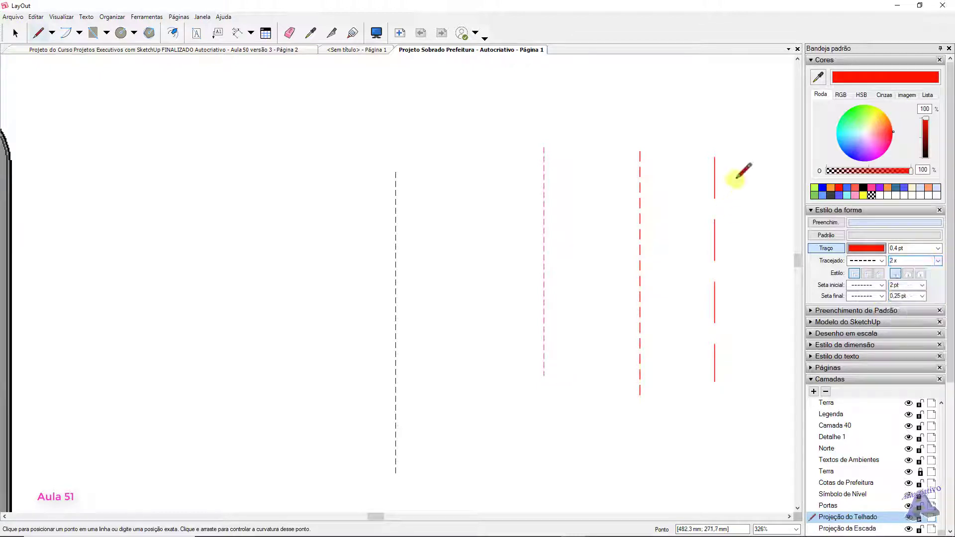
pyautogui.click(938, 248)
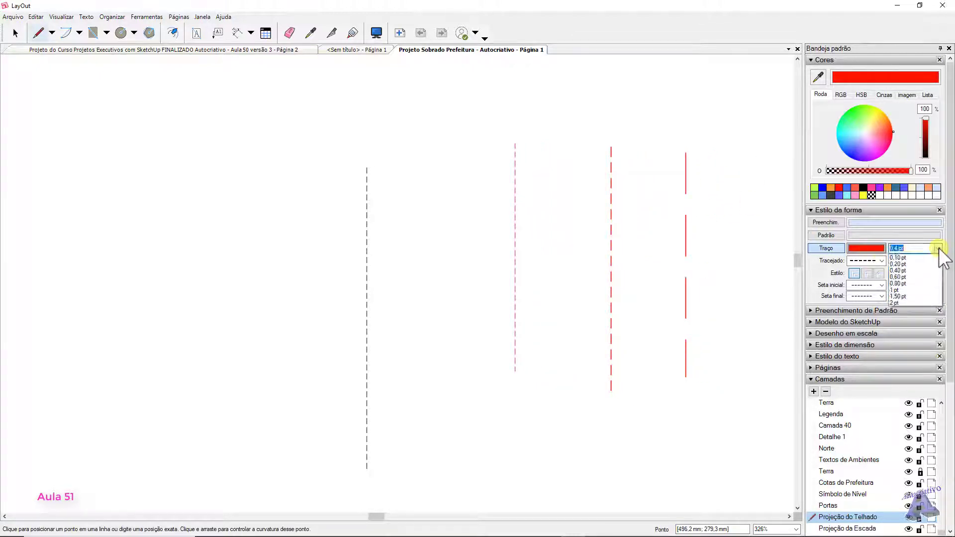
pyautogui.click(902, 291)
pyautogui.click(736, 154)
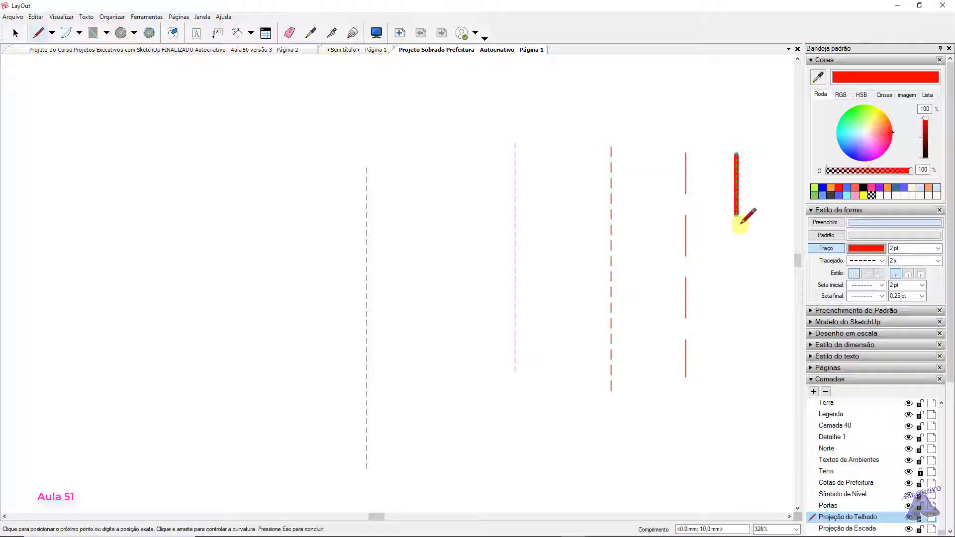
pyautogui.scroll(-2, 732, 378)
pyautogui.moveTo(722, 371); pyautogui.dragTo(724, 258, button='middle')
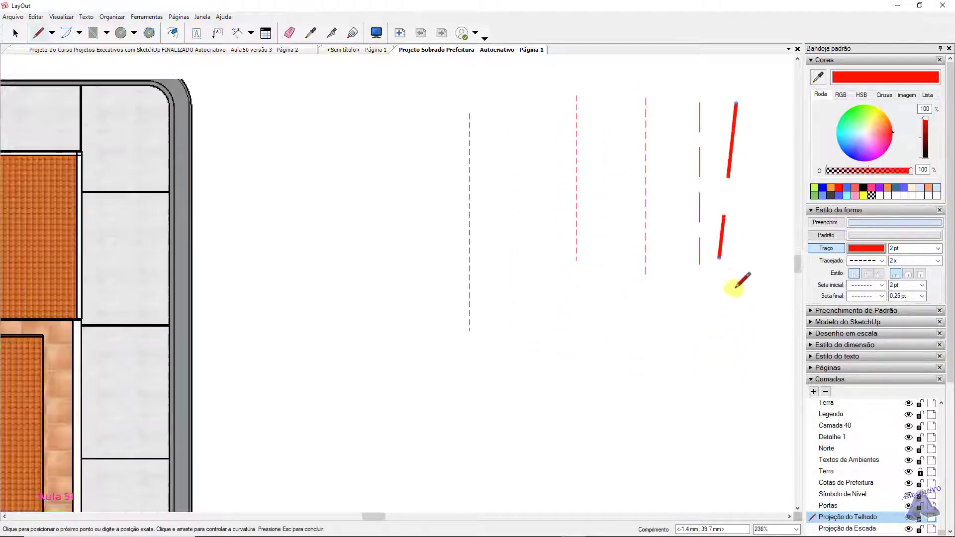
pyautogui.doubleClick(736, 361)
pyautogui.moveTo(754, 301); pyautogui.dragTo(693, 292, button='middle')
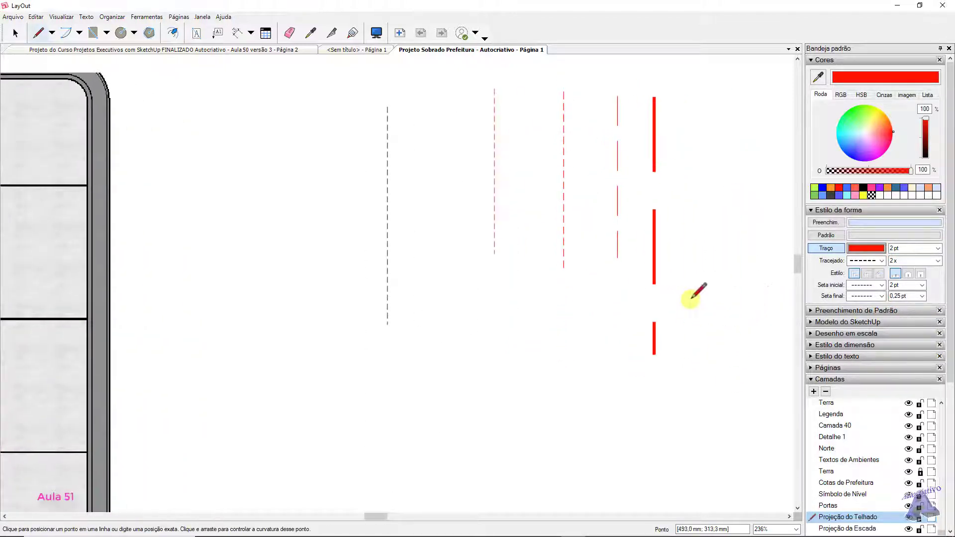
# Set the stroke width to 0.4 pt and draw another vertical red test line beside the thick one
pyautogui.click(938, 248)
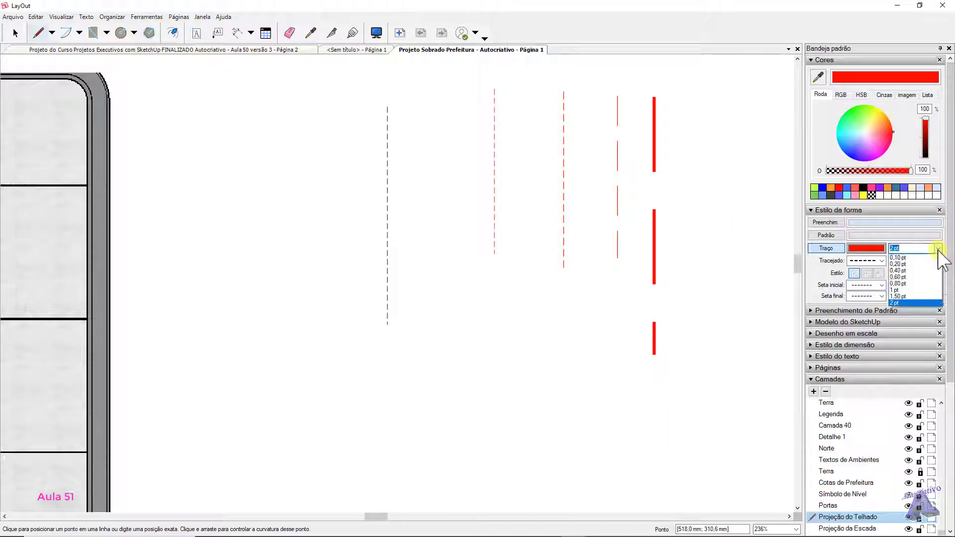
pyautogui.click(903, 271)
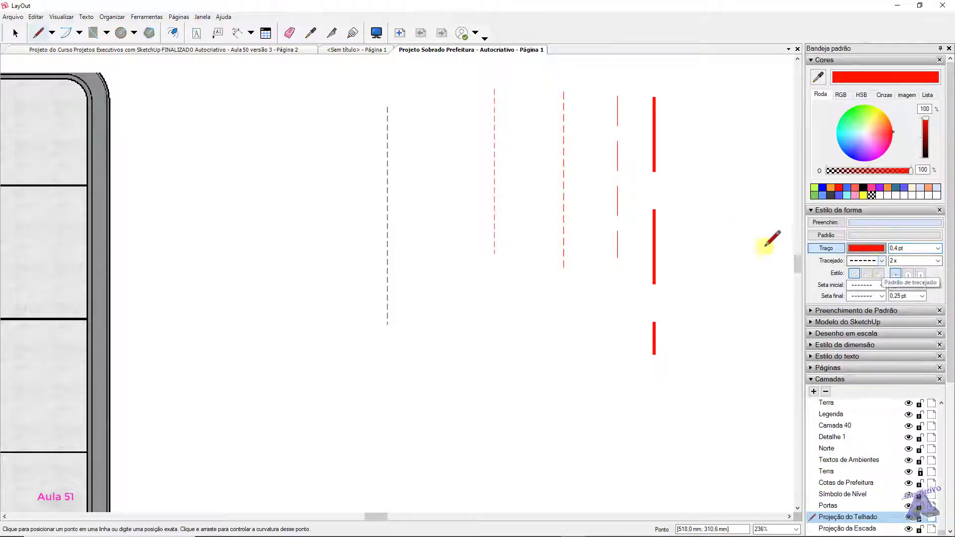
pyautogui.click(704, 125)
pyautogui.doubleClick(705, 292)
pyautogui.scroll(-3, 733, 298)
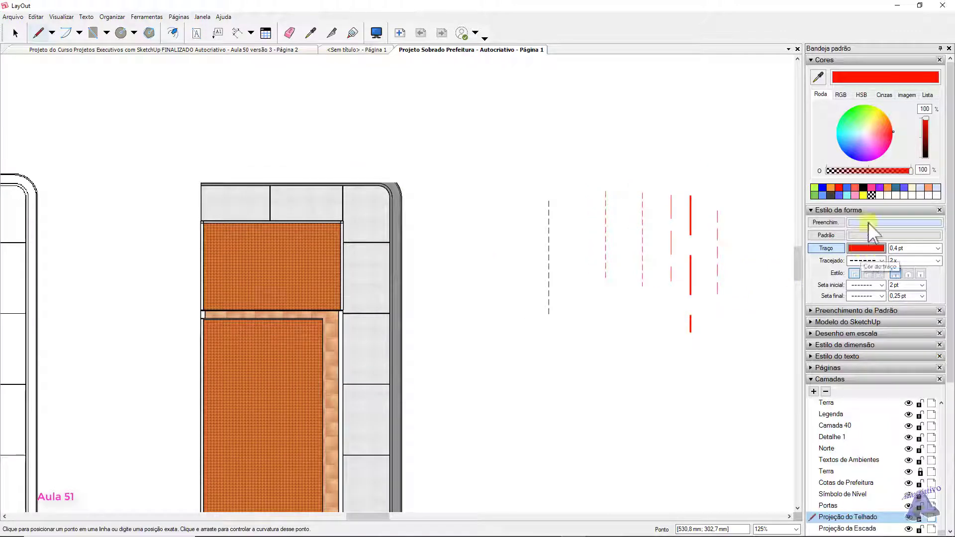
# Set the stroke colour to black and draw one more vertical dashed test line at the end of the row
pyautogui.moveTo(863, 187); pyautogui.dragTo(864, 251)
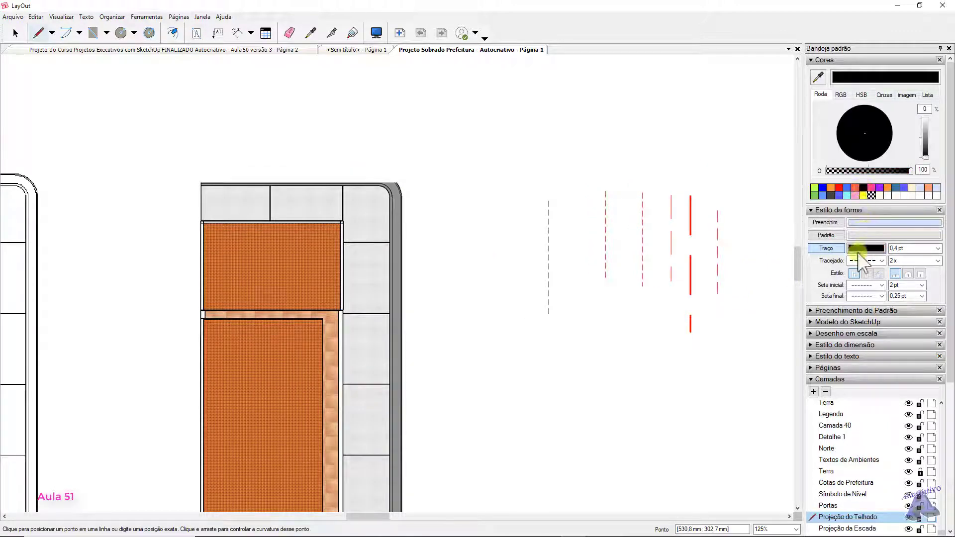
pyautogui.click(743, 280)
pyautogui.doubleClick(743, 174)
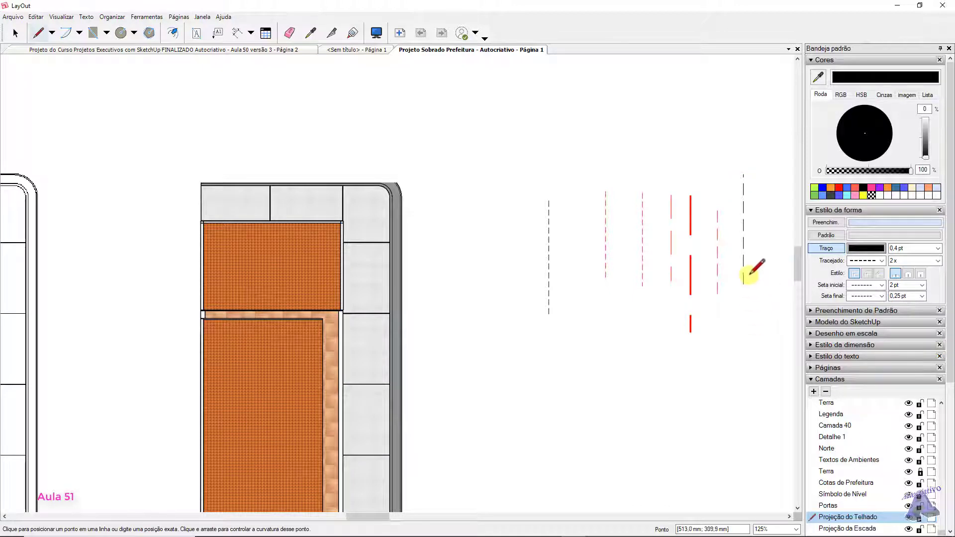
# Delete all the vertical test lines beside the roof plan
pyautogui.scroll(-1, 750, 274)
pyautogui.press('space')
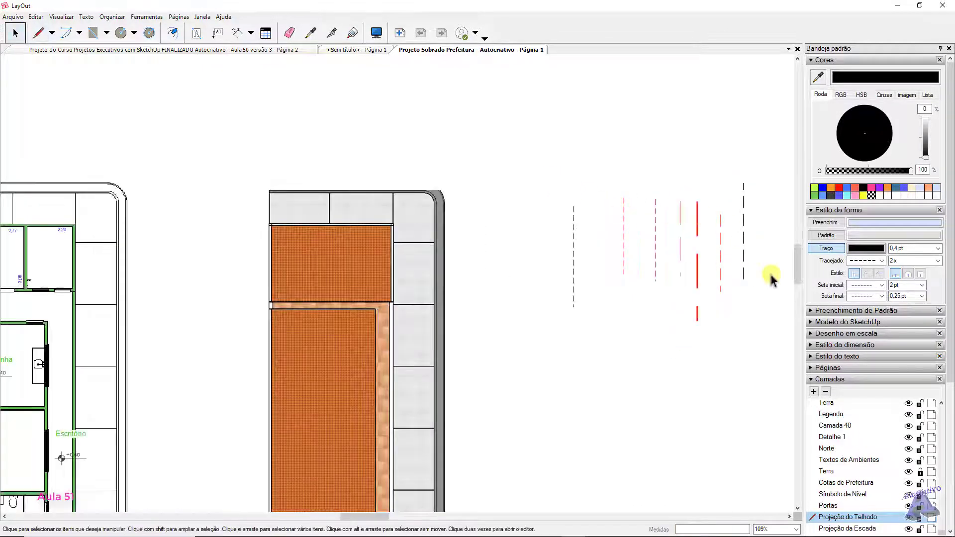
pyautogui.moveTo(771, 280); pyautogui.dragTo(572, 229)
pyautogui.press('Delete')
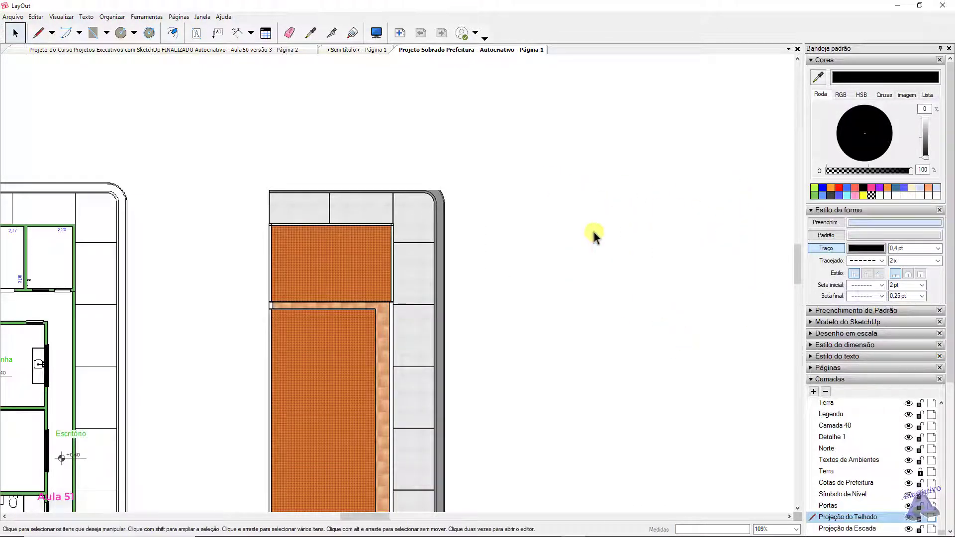
pyautogui.press('h')
pyautogui.moveTo(349, 185); pyautogui.dragTo(525, 56)
pyautogui.press('l')
pyautogui.scroll(6, 475, 143)
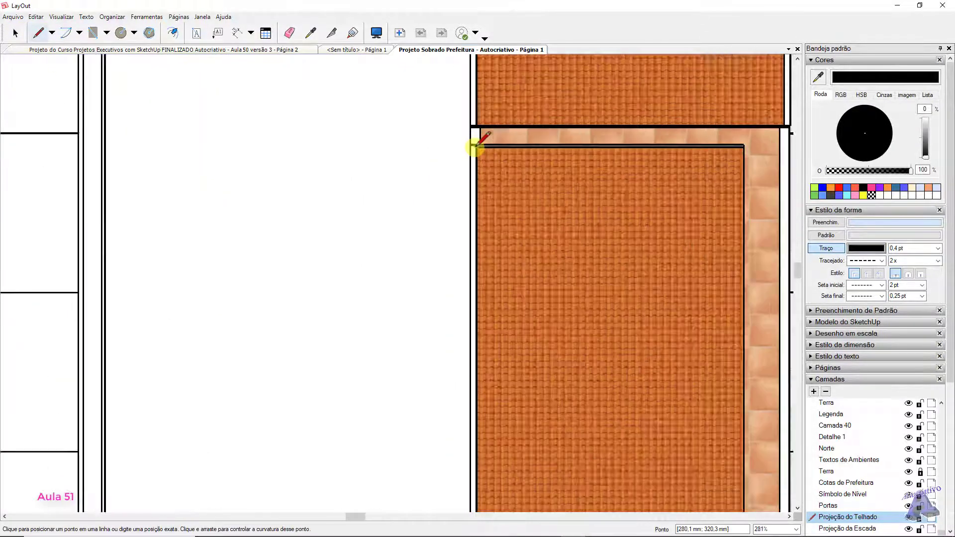
pyautogui.scroll(2, 465, 147)
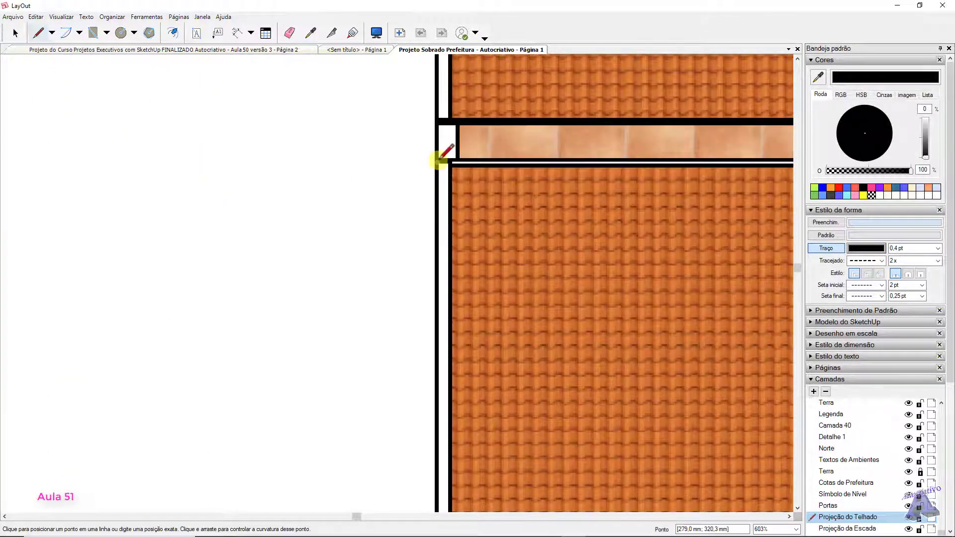
pyautogui.click(439, 159)
pyautogui.scroll(-3, 552, 165)
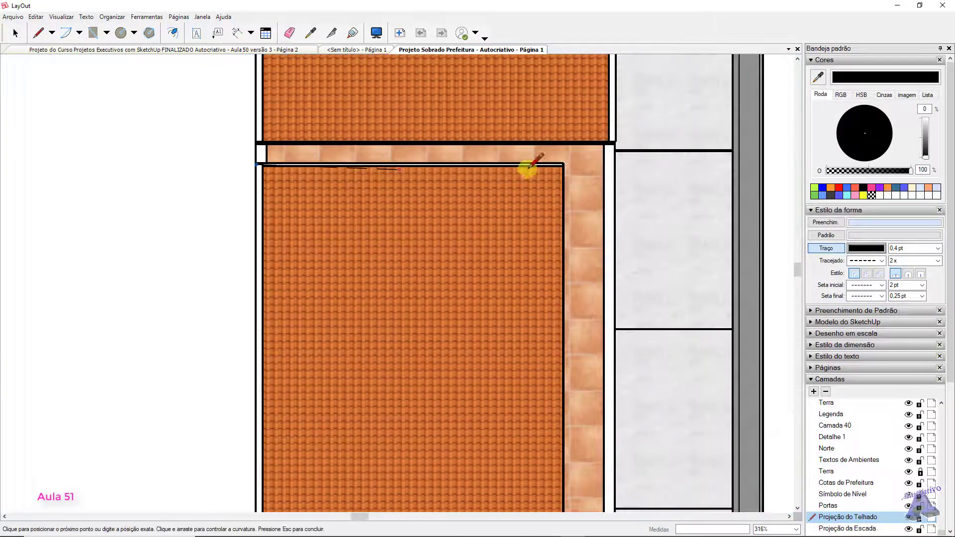
pyautogui.scroll(5, 565, 161)
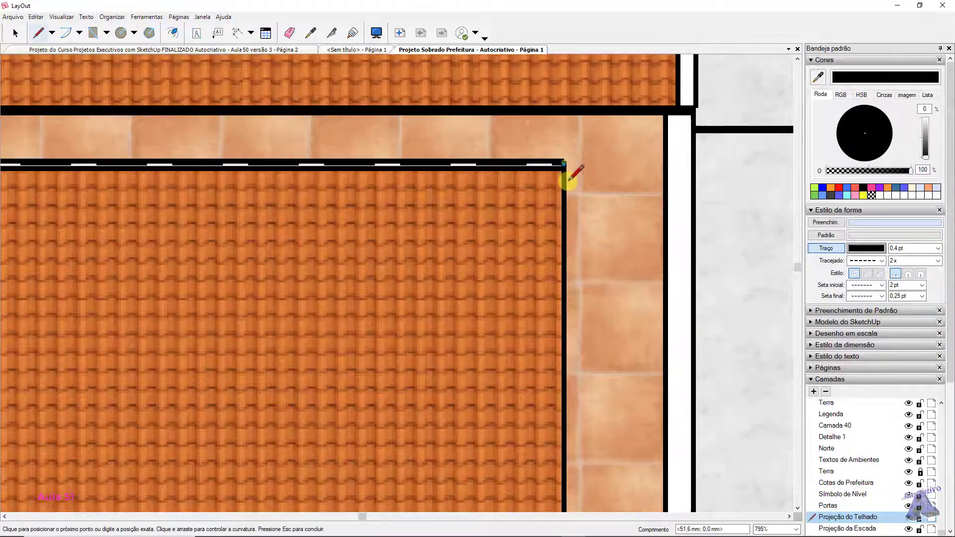
pyautogui.scroll(-3, 565, 172)
pyautogui.press('space')
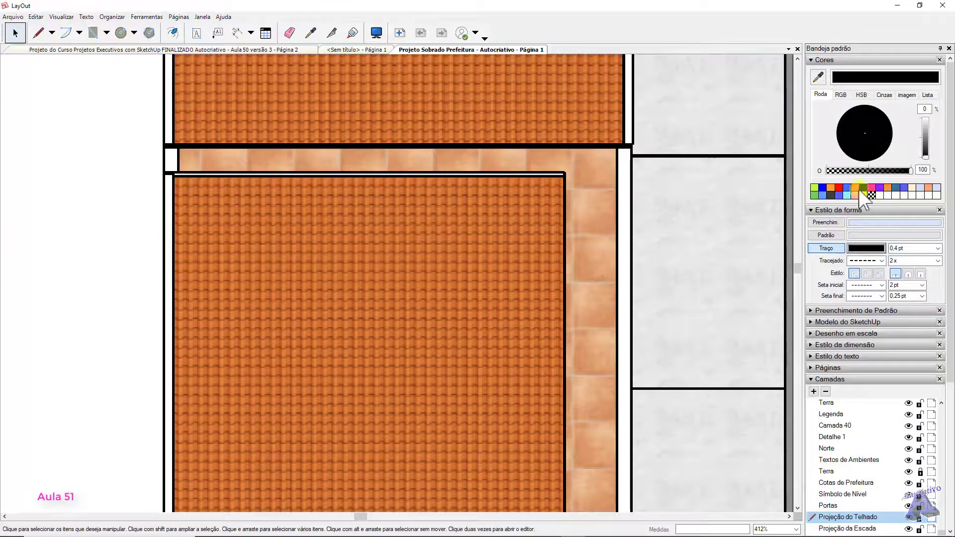
# Set the stroke colour to red and draw a dashed line about 52 mm long along the upper edge of the large lower roof
pyautogui.click(840, 187)
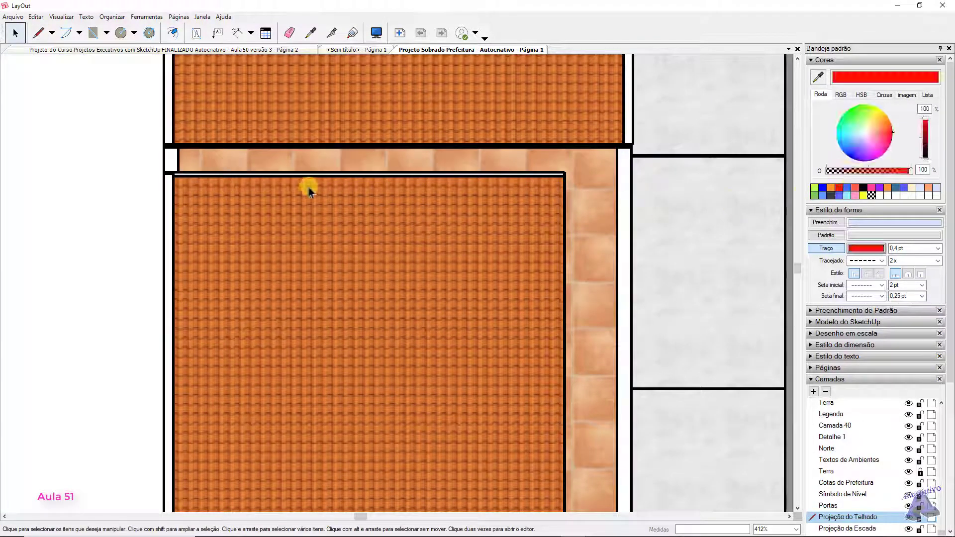
pyautogui.click(38, 33)
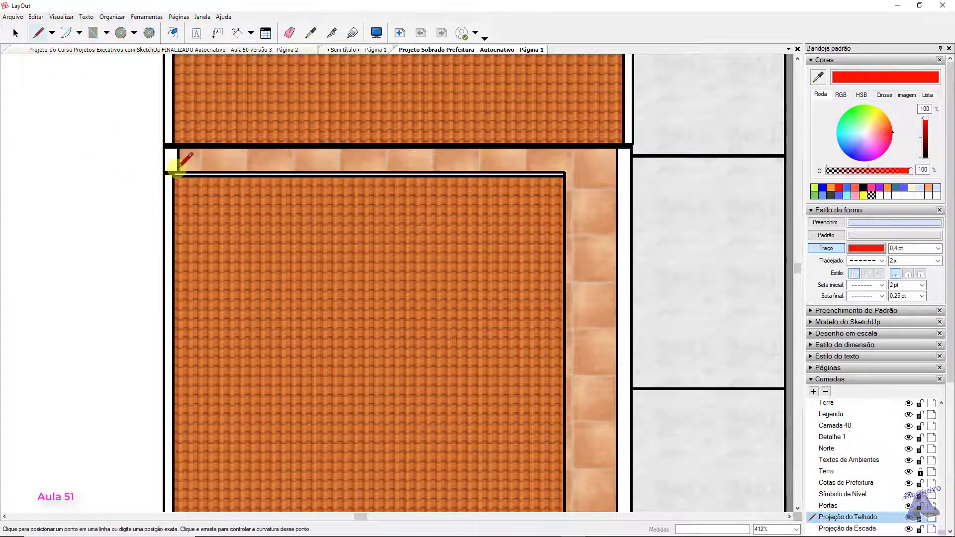
pyautogui.moveTo(174, 159); pyautogui.dragTo(365, 167, button='middle')
pyautogui.scroll(1, 365, 166)
pyautogui.scroll(10, 364, 167)
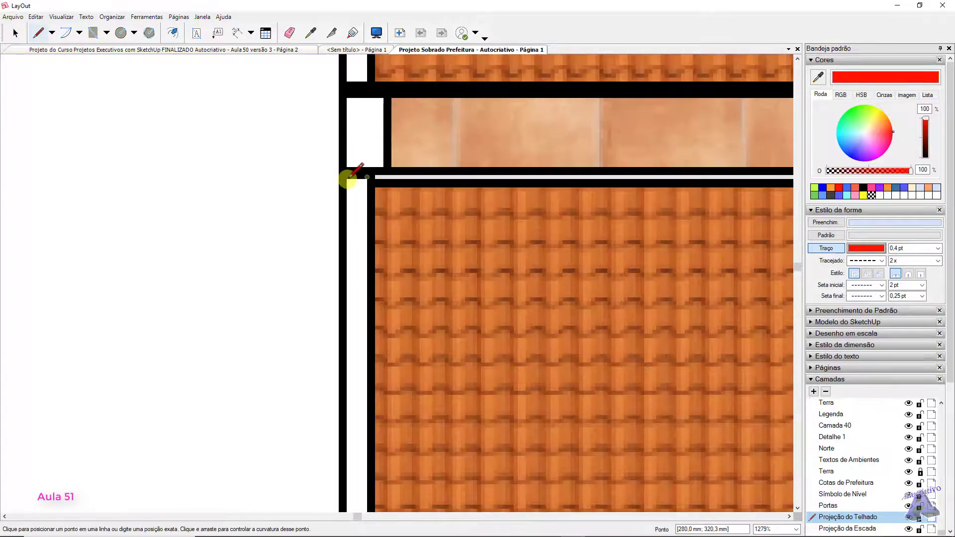
pyautogui.scroll(-7, 458, 177)
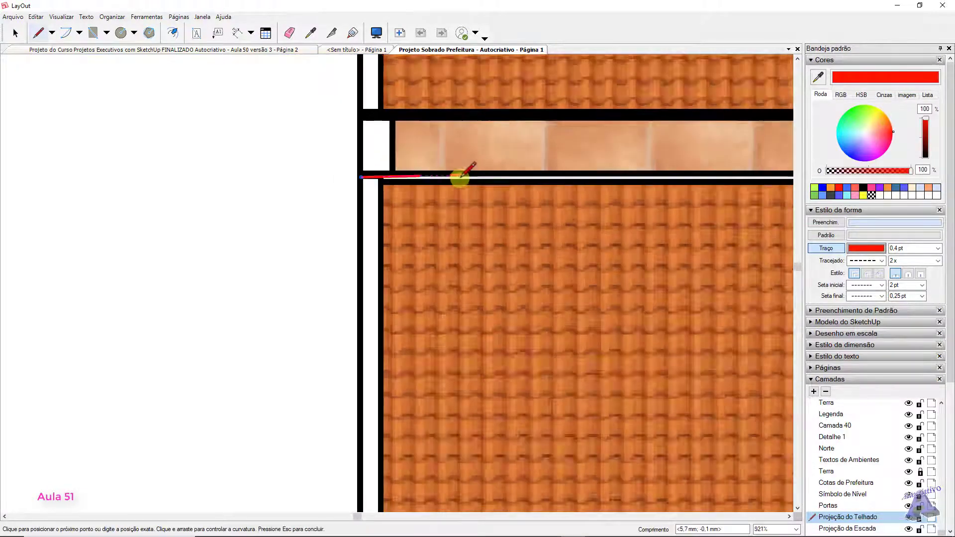
pyautogui.moveTo(565, 187); pyautogui.dragTo(258, 164, button='middle')
pyautogui.scroll(7, 682, 153)
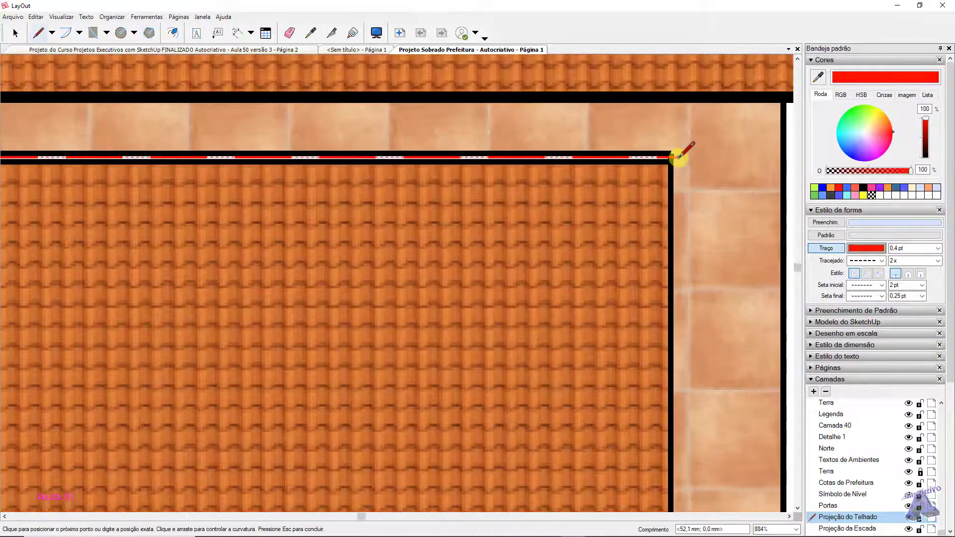
pyautogui.click(668, 158)
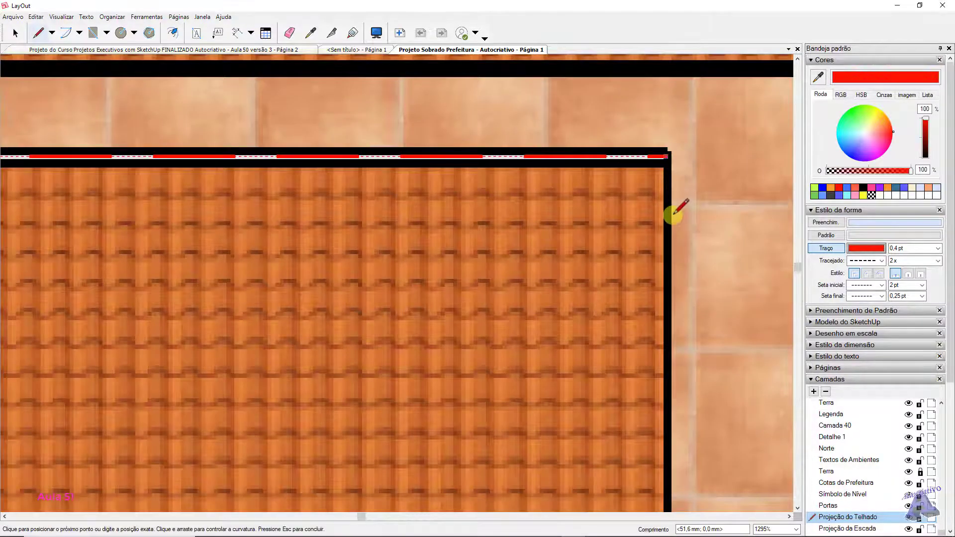
# Continue the red outline about 157 mm down the roof's inner side to the lower corner of the grey slab
pyautogui.scroll(-12, 670, 216)
pyautogui.scroll(-3, 668, 426)
pyautogui.moveTo(667, 405); pyautogui.dragTo(615, 144, button='middle')
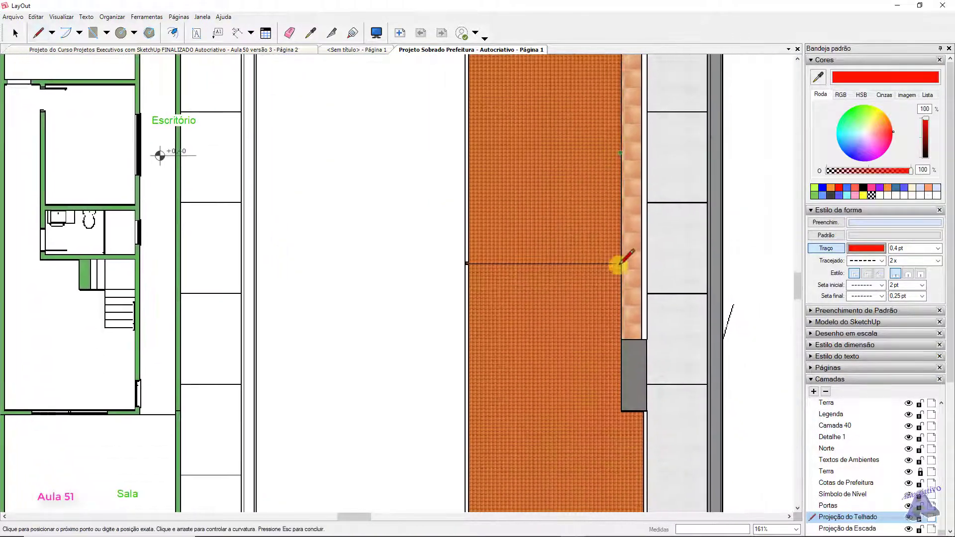
pyautogui.scroll(1, 622, 322)
pyautogui.moveTo(621, 318); pyautogui.dragTo(575, 185, button='middle')
pyautogui.scroll(12, 577, 271)
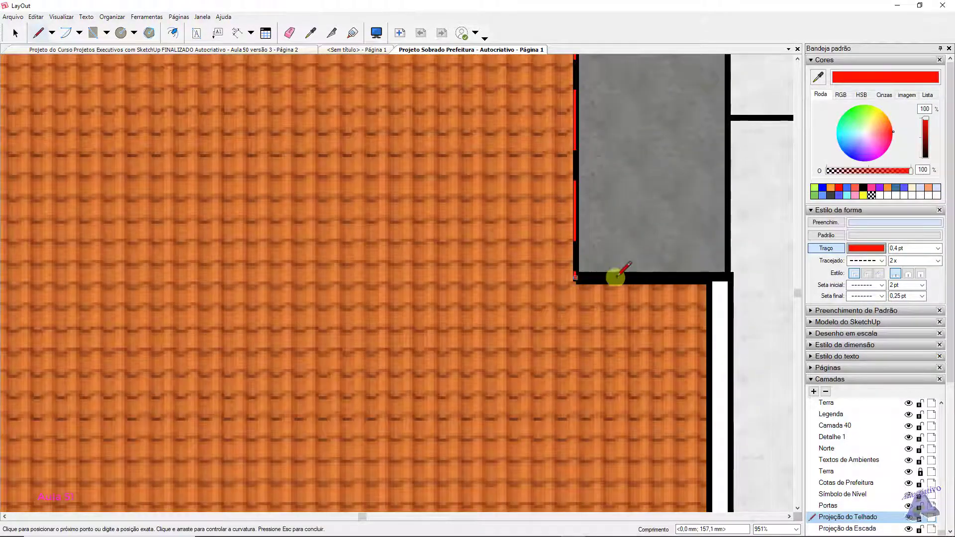
pyautogui.click(576, 279)
# Continue the outline about 9 mm along the grey slab's lower edge and about 60 mm down to the roof's lower outer corner
pyautogui.moveTo(701, 275); pyautogui.dragTo(577, 242, button='middle')
pyautogui.scroll(1, 603, 243)
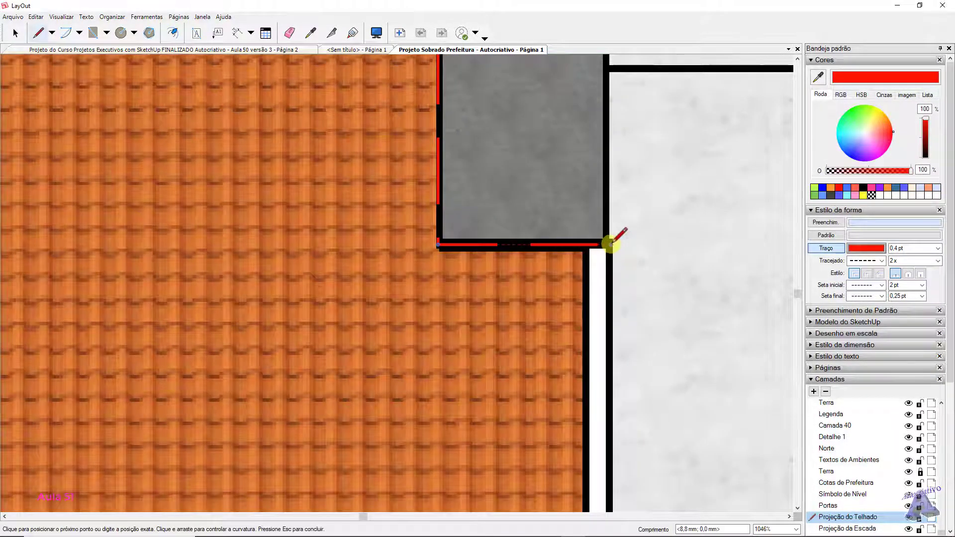
pyautogui.scroll(-14, 613, 276)
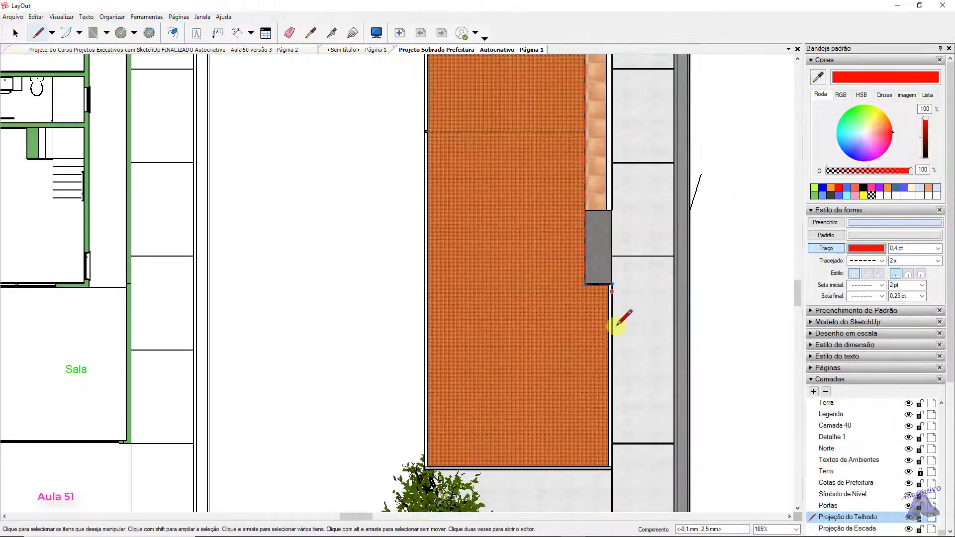
pyautogui.moveTo(618, 320); pyautogui.dragTo(592, 173, button='middle')
pyautogui.scroll(13, 589, 298)
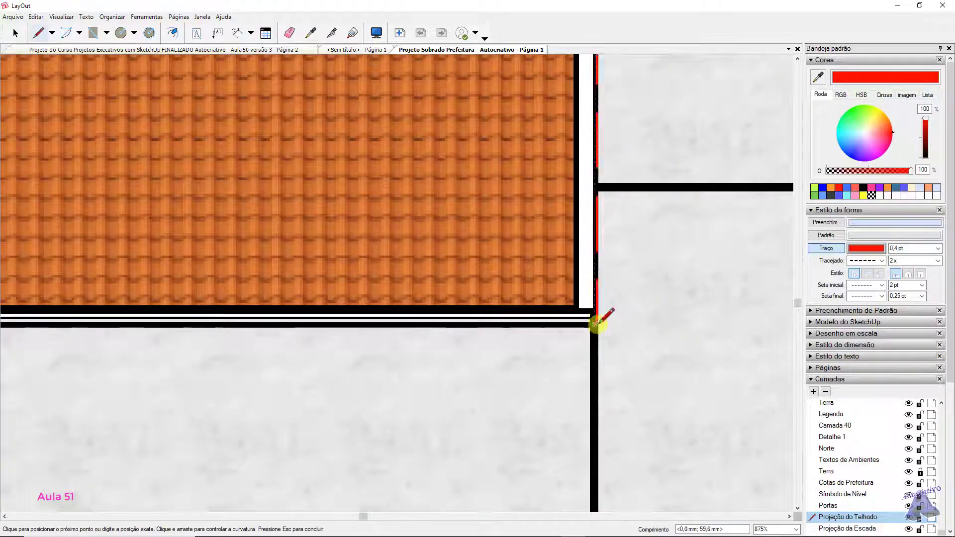
# Continue the outline about 60 mm along the roof's front edge to the corner beside the tree
pyautogui.scroll(-6, 506, 304)
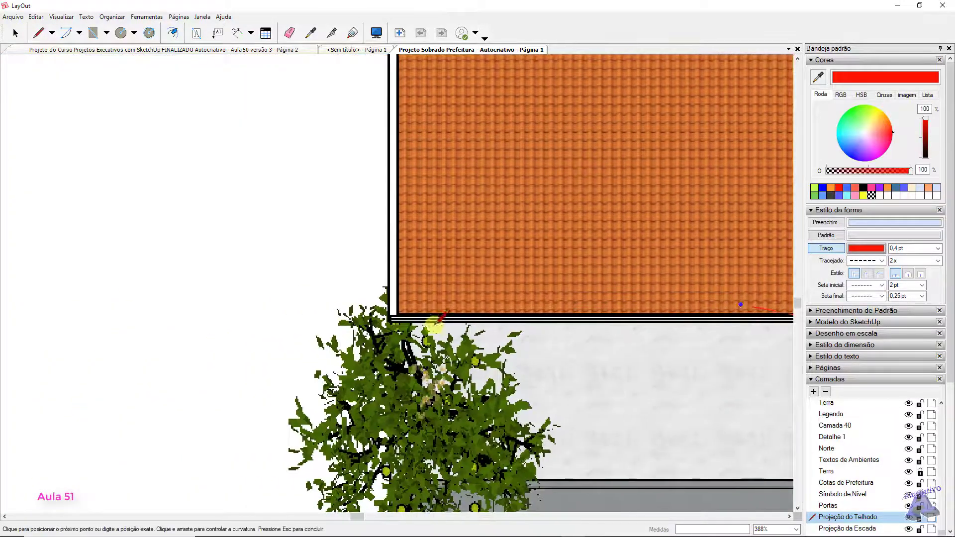
pyautogui.scroll(10, 439, 321)
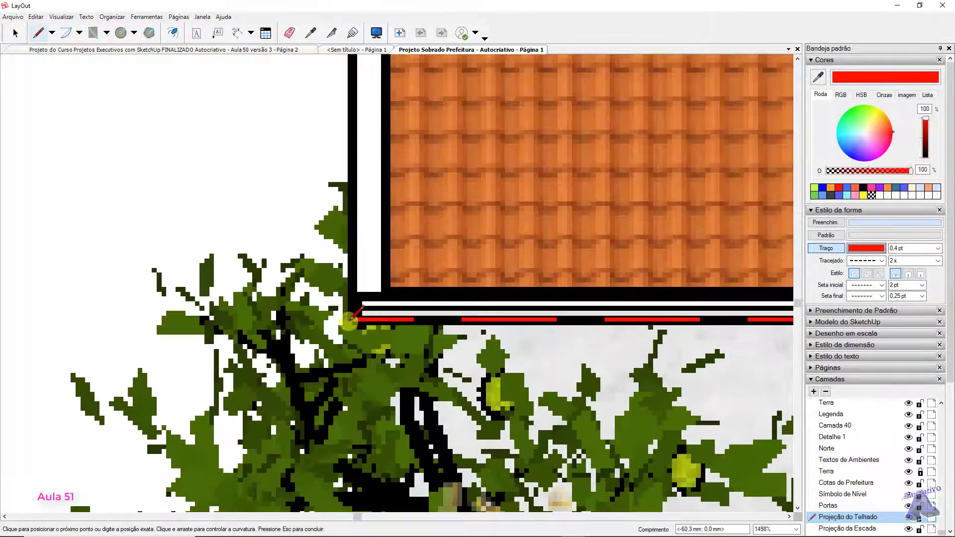
pyautogui.click(349, 321)
# Close the roof outline with a line about 217 mm long up the straight outer side to its starting corner
pyautogui.scroll(-10, 352, 220)
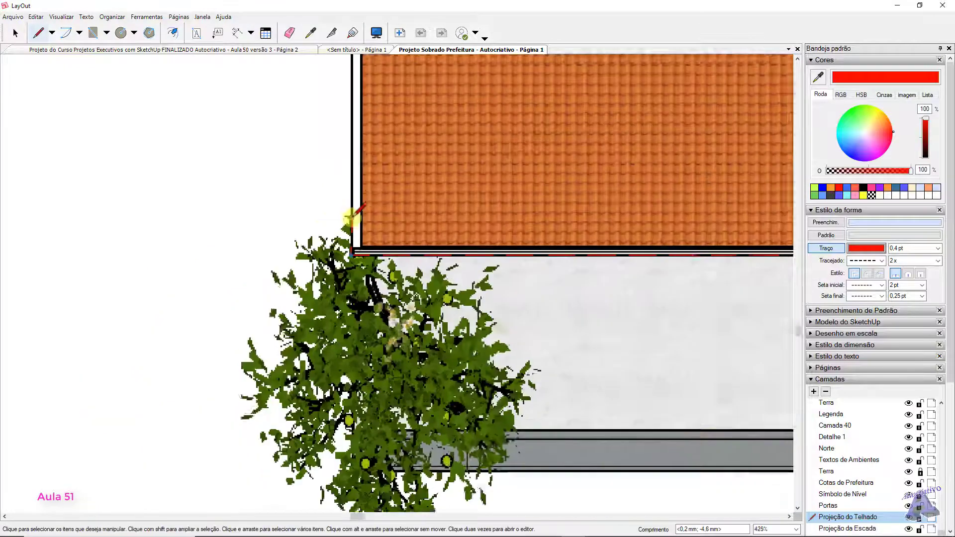
pyautogui.scroll(-5, 352, 195)
pyautogui.moveTo(364, 160); pyautogui.dragTo(385, 396, button='middle')
pyautogui.moveTo(406, 155); pyautogui.dragTo(417, 363, button='middle')
pyautogui.moveTo(407, 196); pyautogui.dragTo(429, 414, button='middle')
pyautogui.scroll(7, 416, 198)
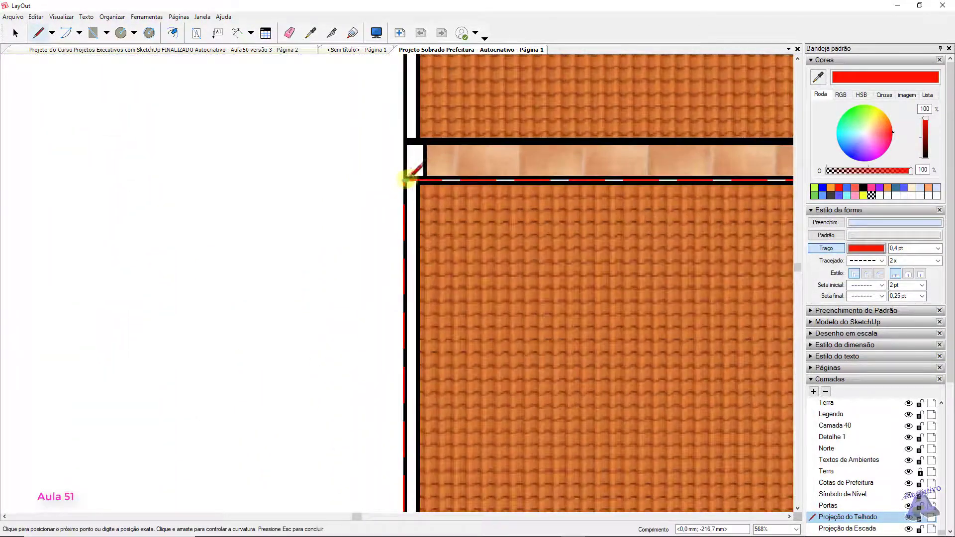
pyautogui.click(406, 178)
pyautogui.scroll(-4, 452, 219)
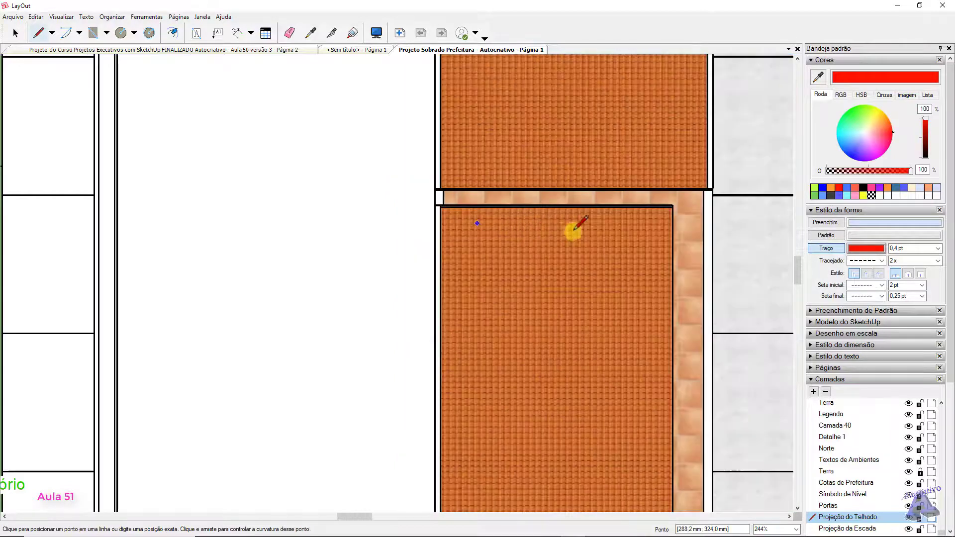
pyautogui.scroll(-2, 558, 243)
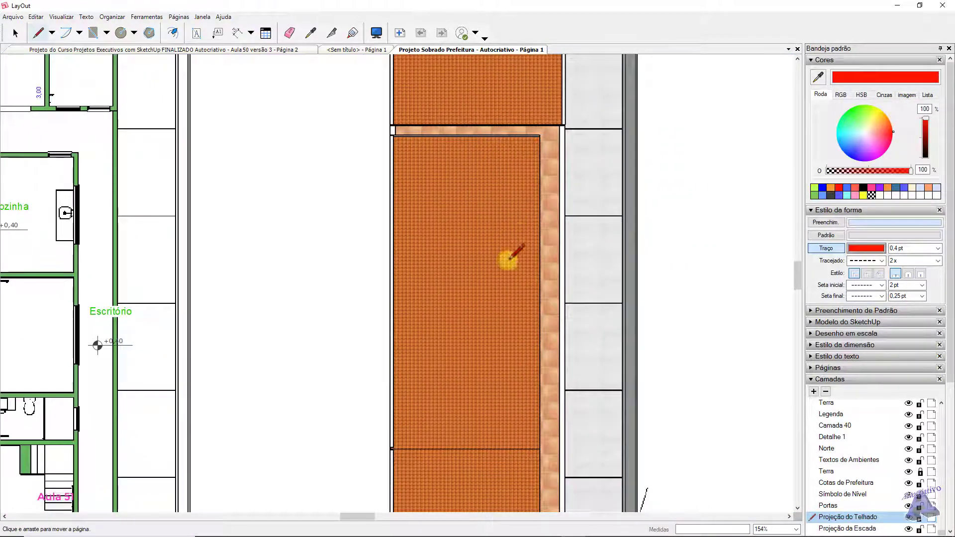
pyautogui.moveTo(509, 256); pyautogui.dragTo(520, 136, button='middle')
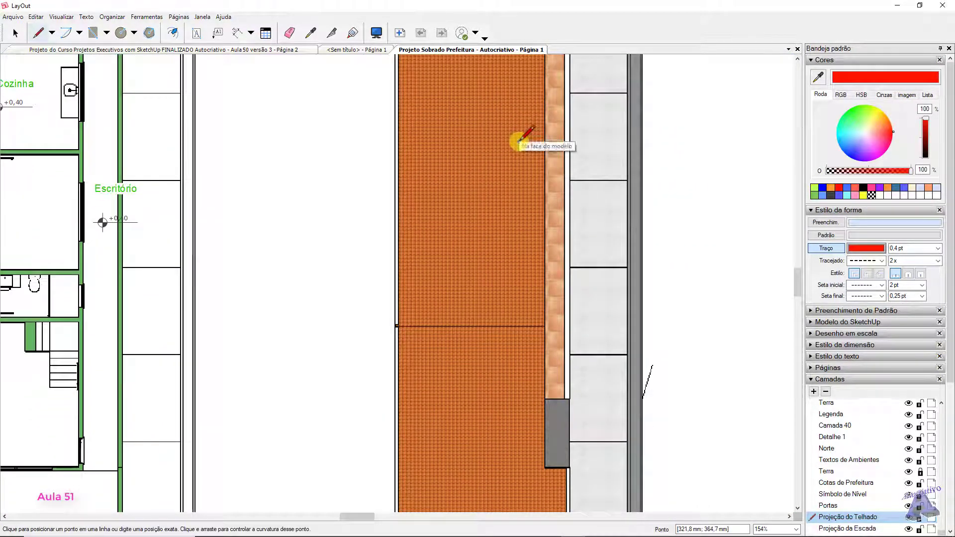
# Move the Projeção do Telhado layer up the layer list, directly above Textos de Ambientes
pyautogui.moveTo(522, 169); pyautogui.dragTo(517, 154, button='middle')
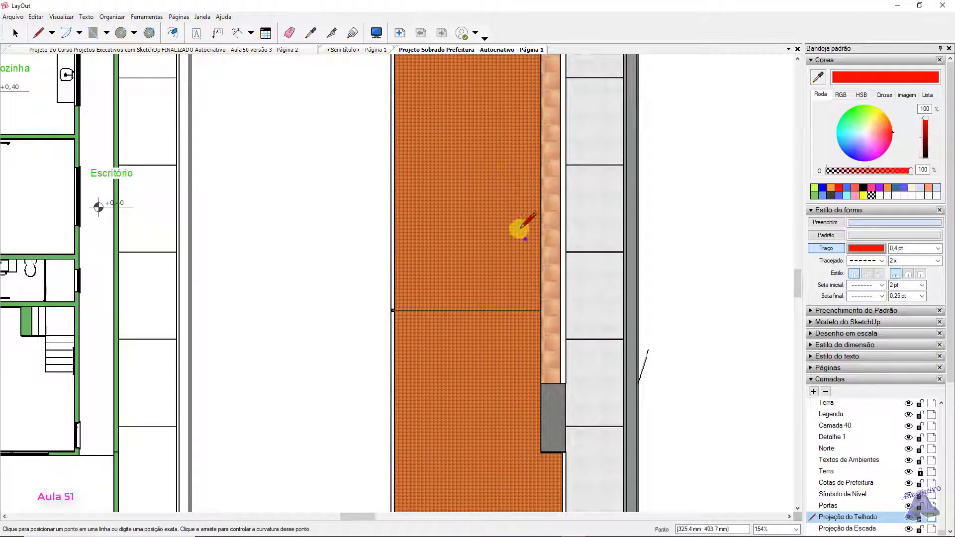
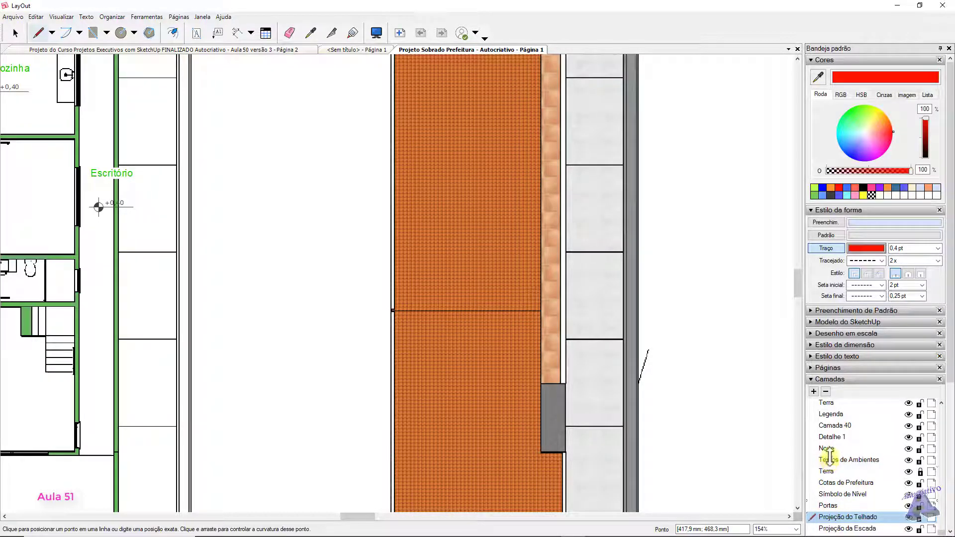
pyautogui.moveTo(829, 455); pyautogui.dragTo(836, 467)
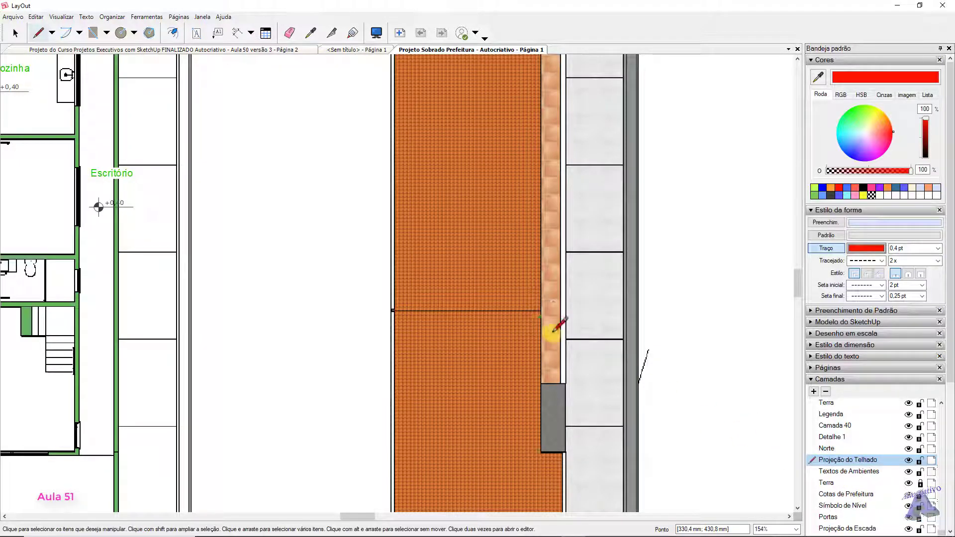
pyautogui.press('space')
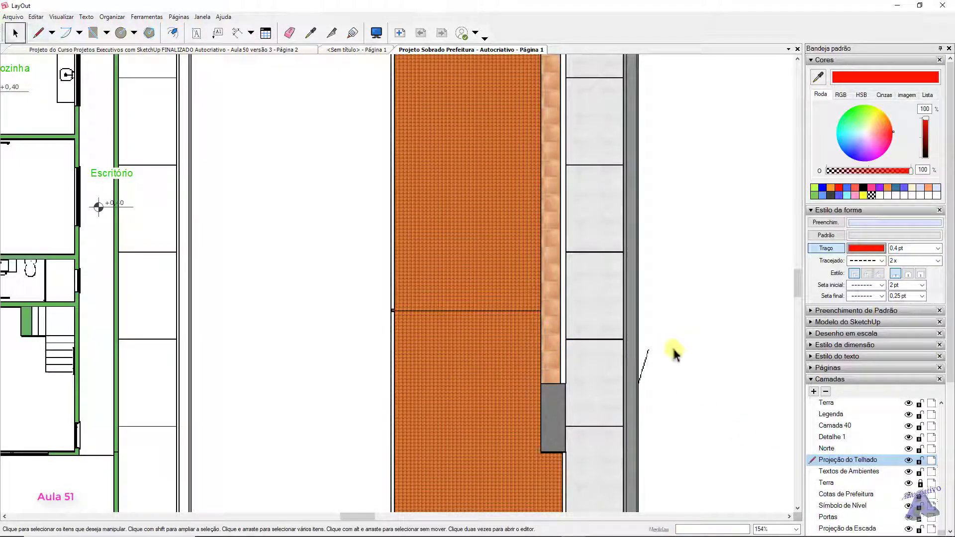
# Unlock the Terra layer listed directly below Textos de Ambientes
pyautogui.scroll(6, 537, 328)
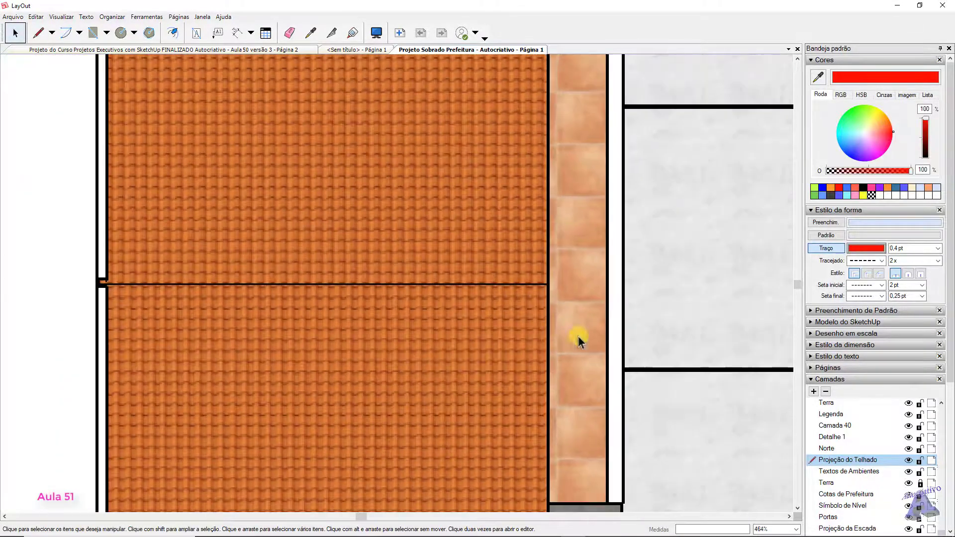
pyautogui.scroll(-5, 735, 451)
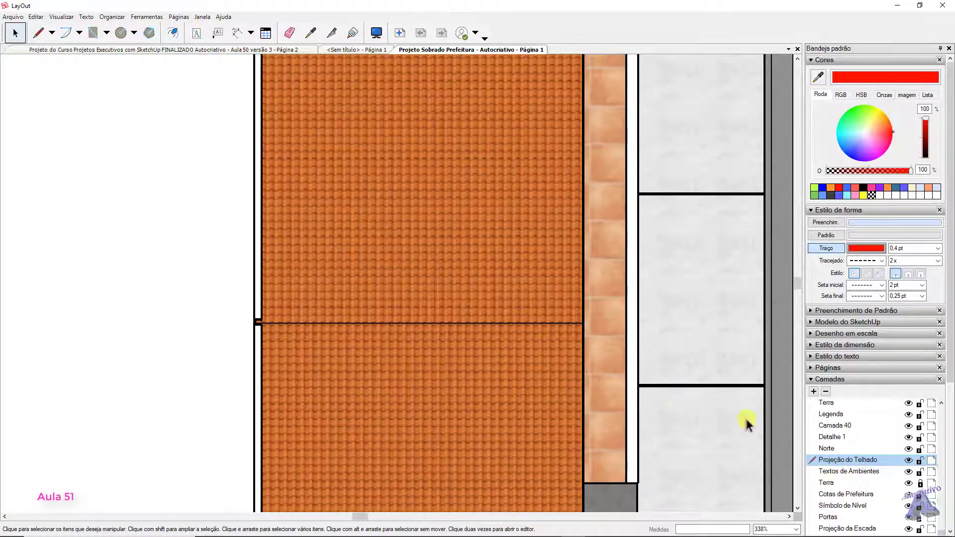
pyautogui.scroll(-4, 625, 376)
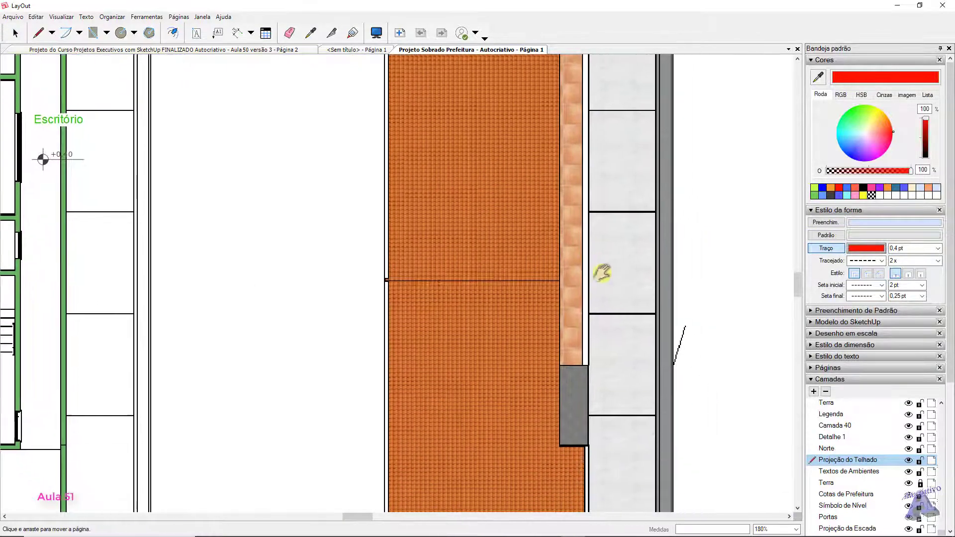
pyautogui.scroll(-1, 551, 297)
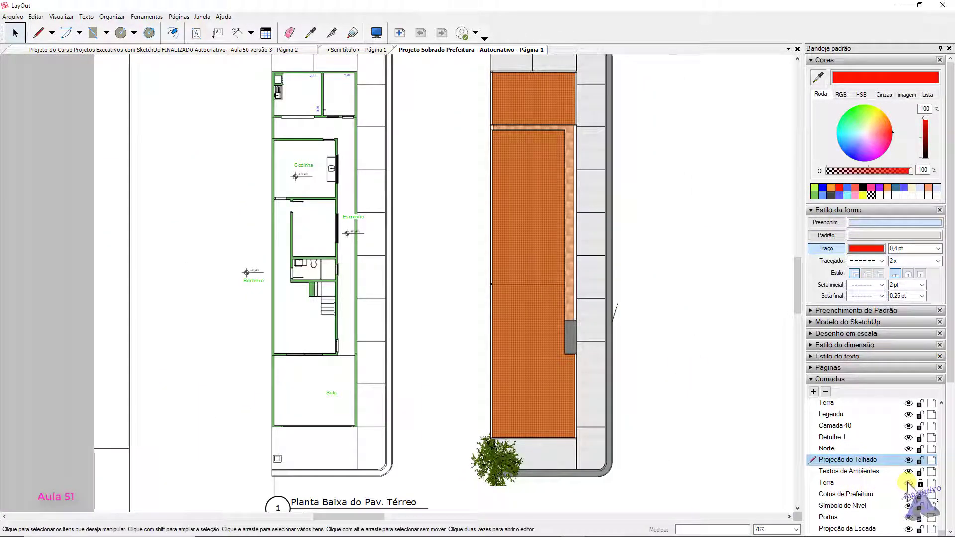
pyautogui.click(908, 483)
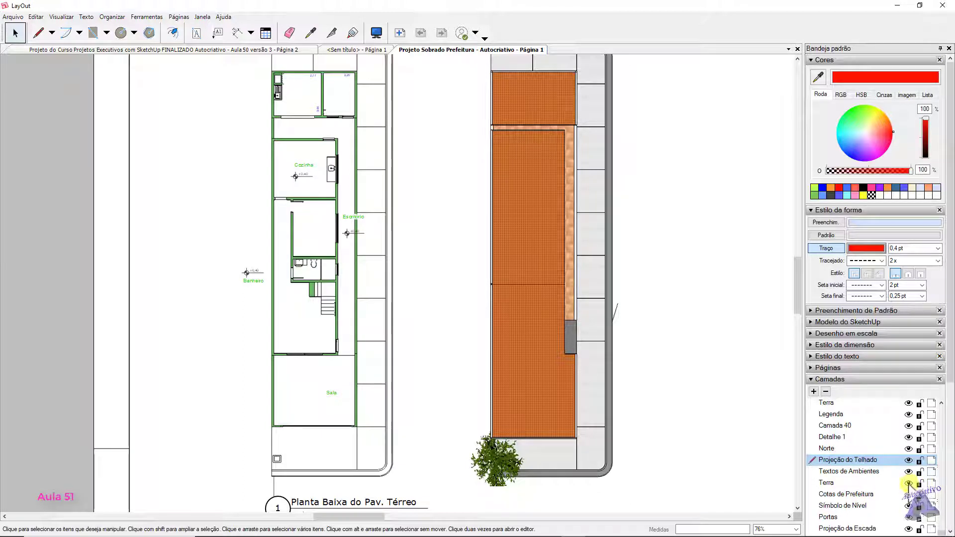
# Delete the Planta de Cobertura viewport to check the floor plan beneath it, and undo the deletion
pyautogui.click(586, 329)
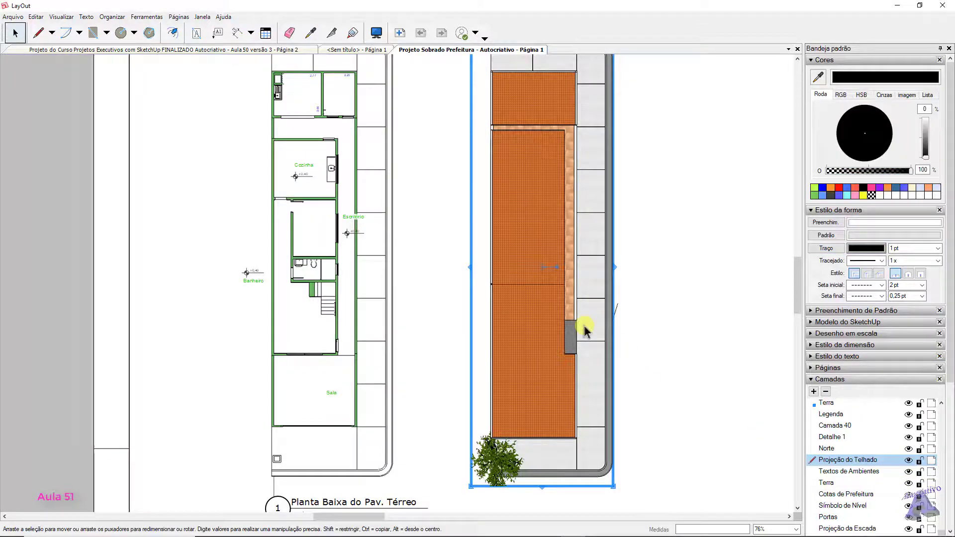
pyautogui.rightClick(584, 324)
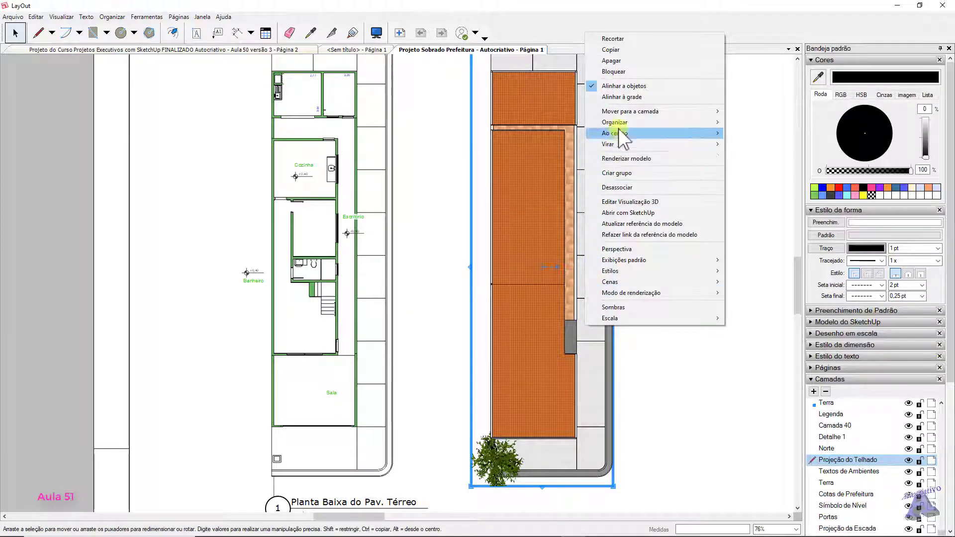
pyautogui.moveTo(622, 114)
pyautogui.click(684, 376)
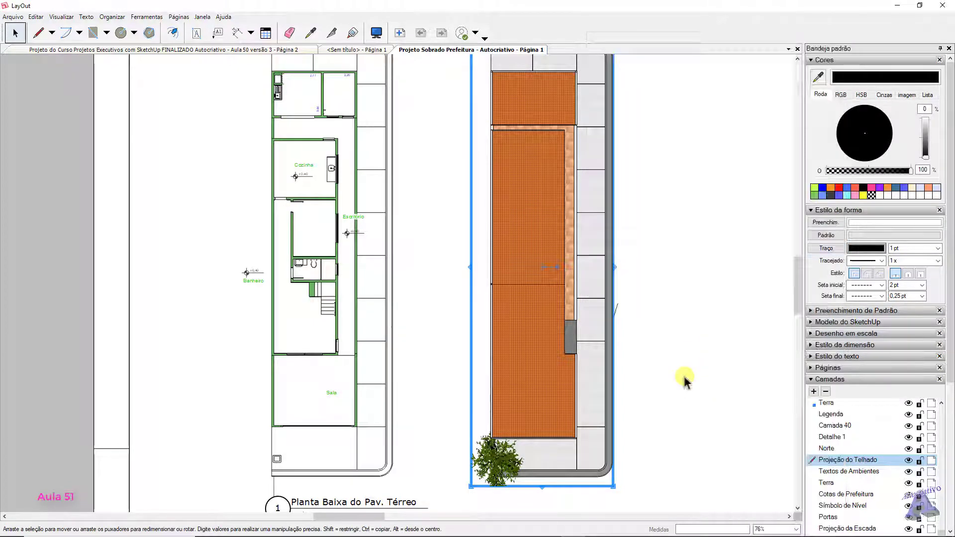
pyautogui.click(577, 363)
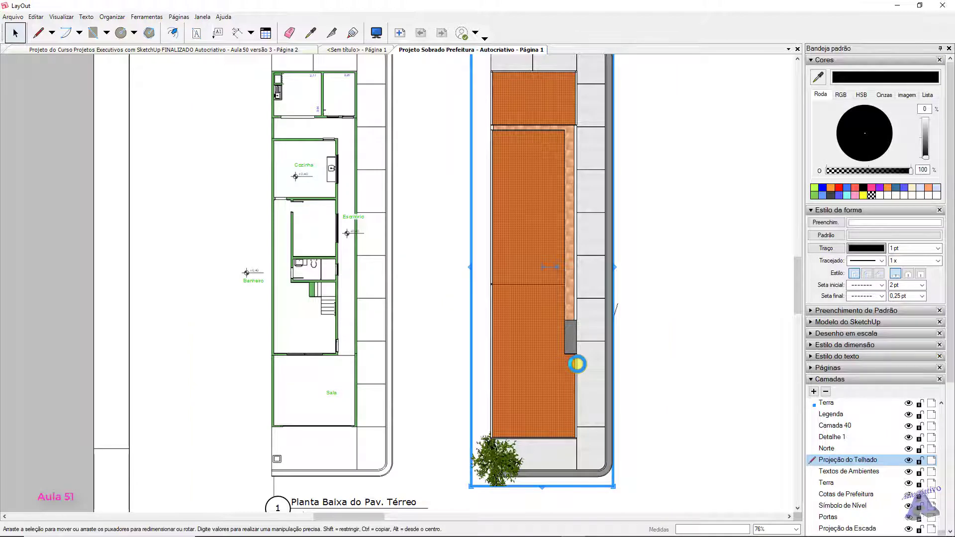
pyautogui.press('Delete')
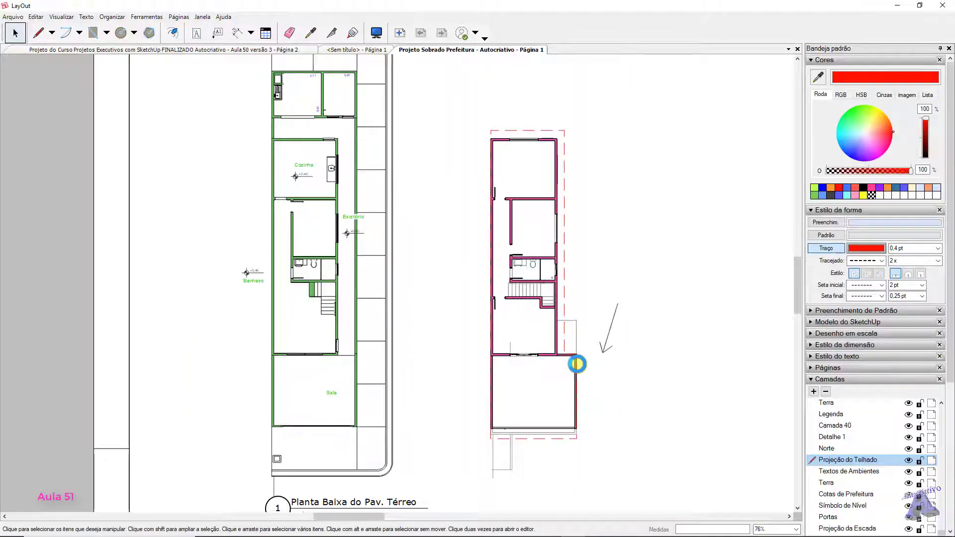
pyautogui.hotkey('ctrl', 'z')
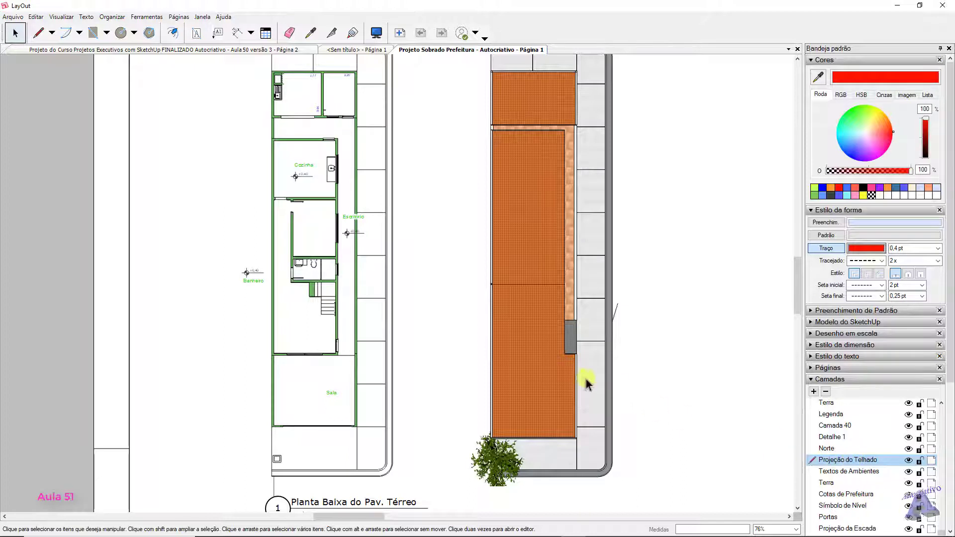
# Make the Terra layer below Textos de Ambientes the active layer and leave nothing selected
pyautogui.click(575, 382)
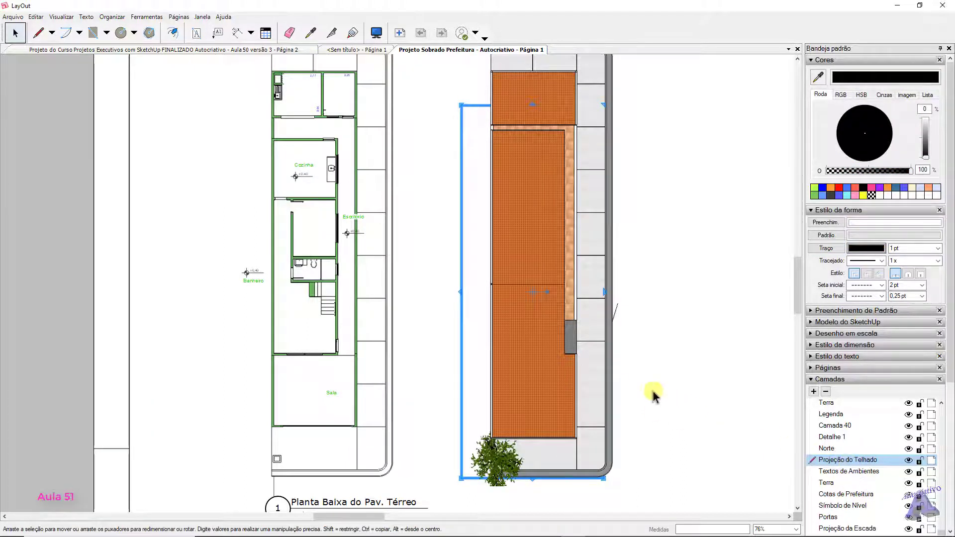
pyautogui.click(699, 393)
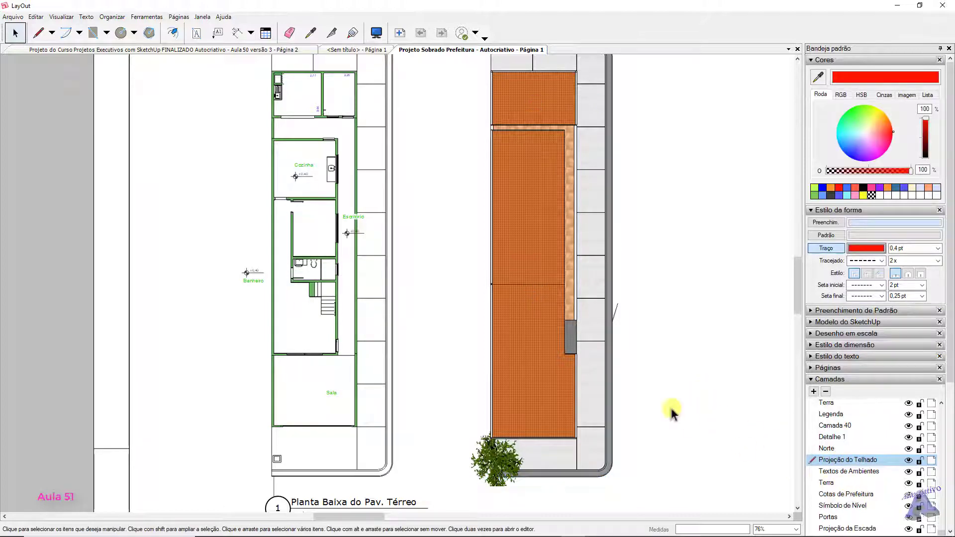
pyautogui.click(630, 364)
pyautogui.click(631, 364)
pyautogui.click(746, 406)
pyautogui.click(597, 363)
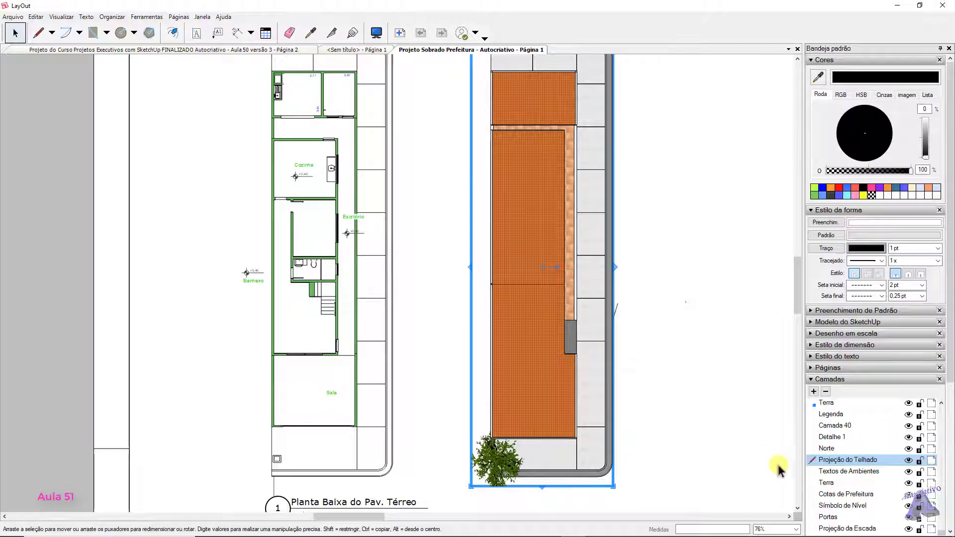
pyautogui.click(825, 483)
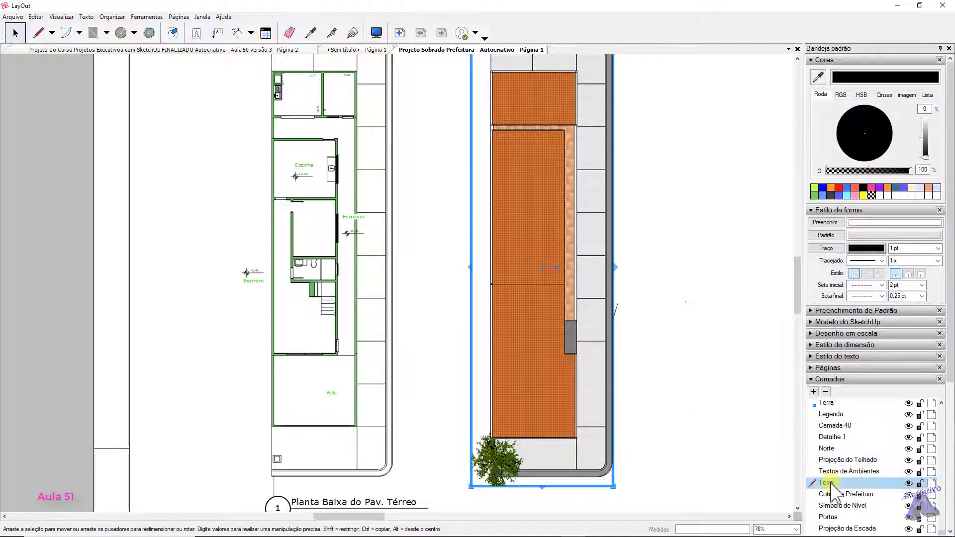
pyautogui.click(696, 390)
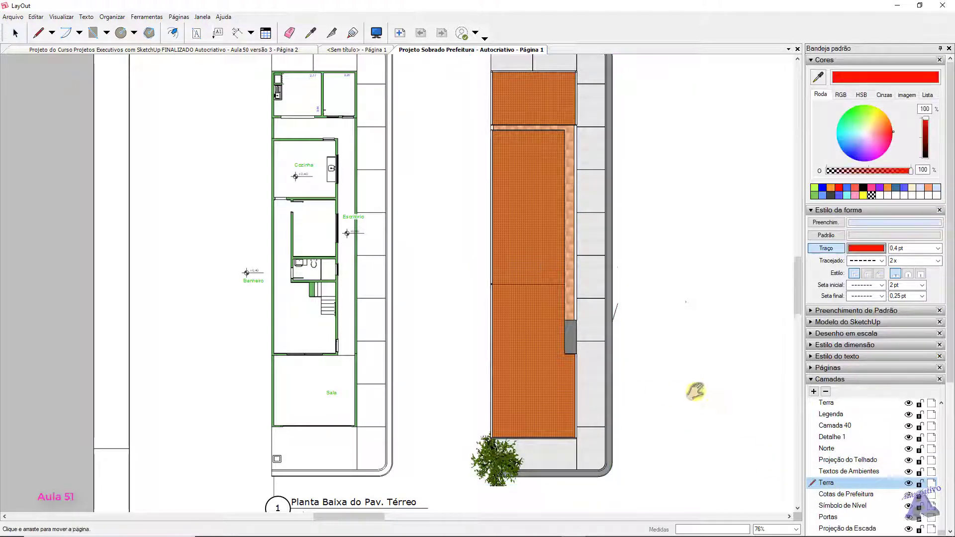
# Delete the roof plan viewport to inspect the red dashed outline around the upper floor, and restore the viewport
pyautogui.moveTo(586, 380); pyautogui.dragTo(551, 334, button='middle')
pyautogui.click(539, 332)
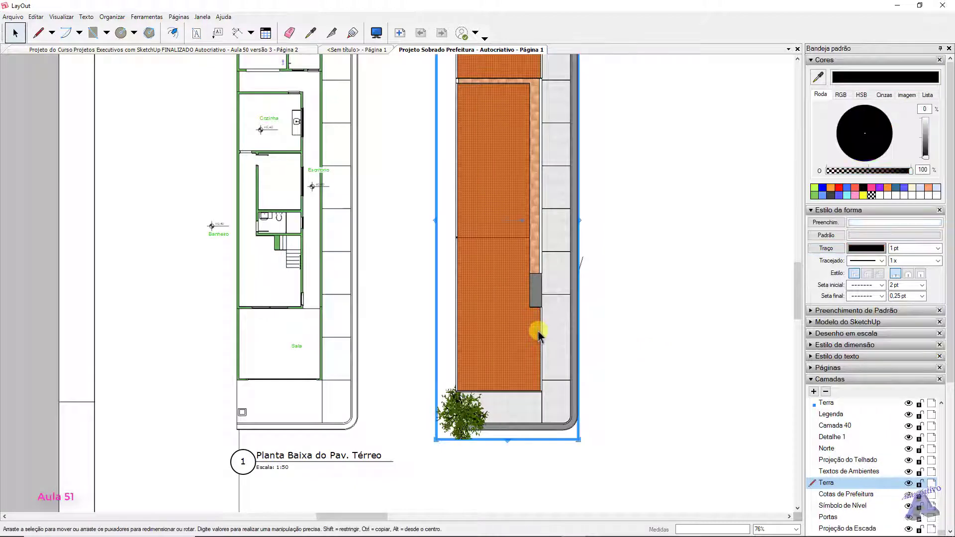
pyautogui.press('Delete')
pyautogui.scroll(2, 651, 308)
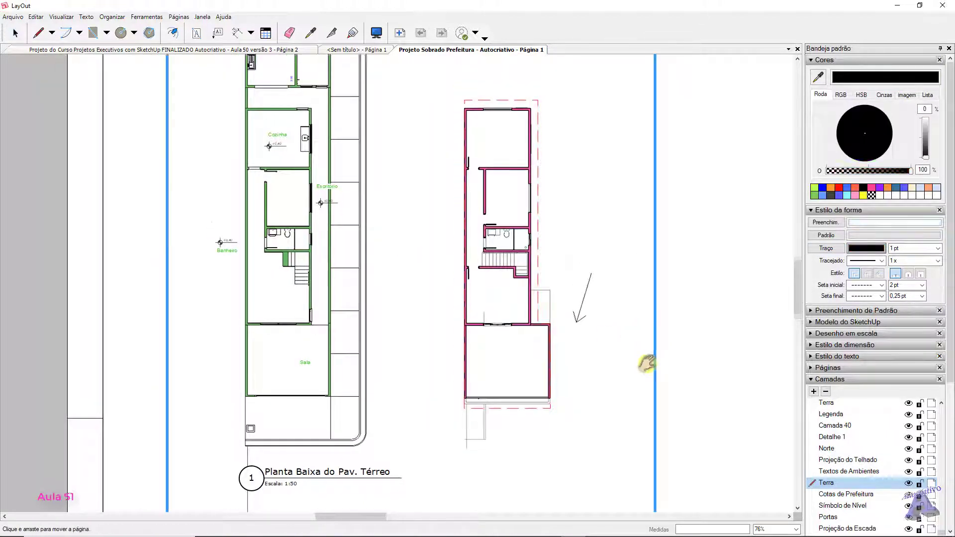
pyautogui.scroll(6, 548, 227)
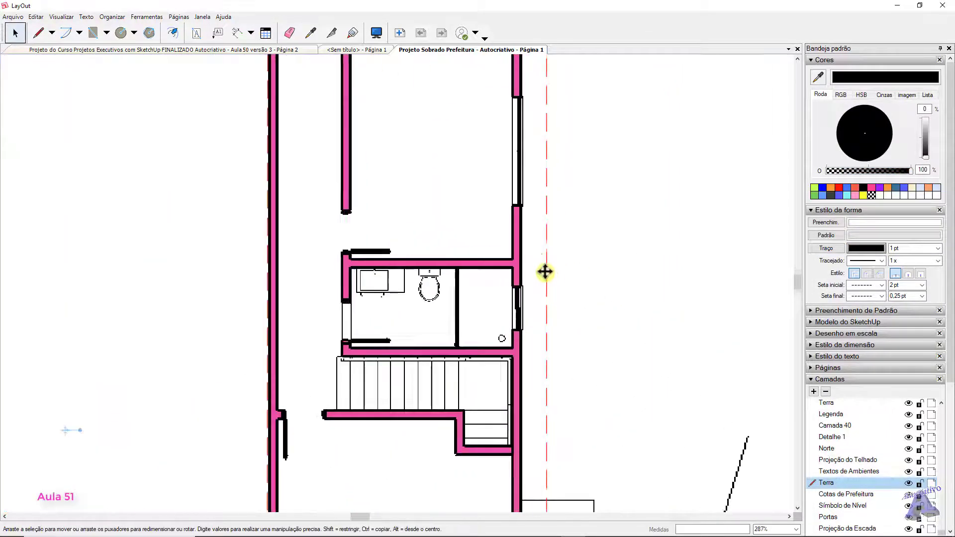
pyautogui.scroll(-5, 543, 268)
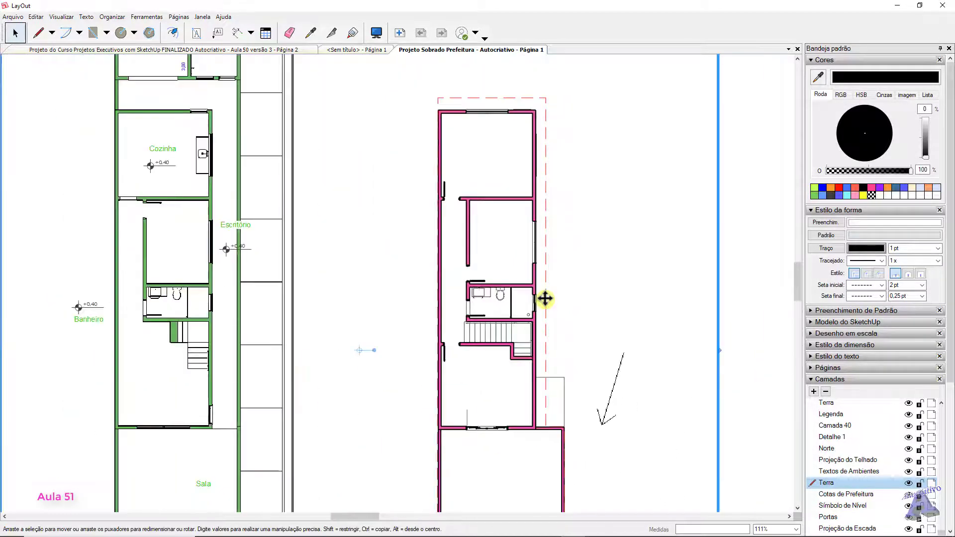
pyautogui.hotkey('ctrl', 'z')
# Draw a red dashed line along the roof's dividing line, from the straight outer edge to the edge beside the tiled strip
pyautogui.scroll(-3, 650, 296)
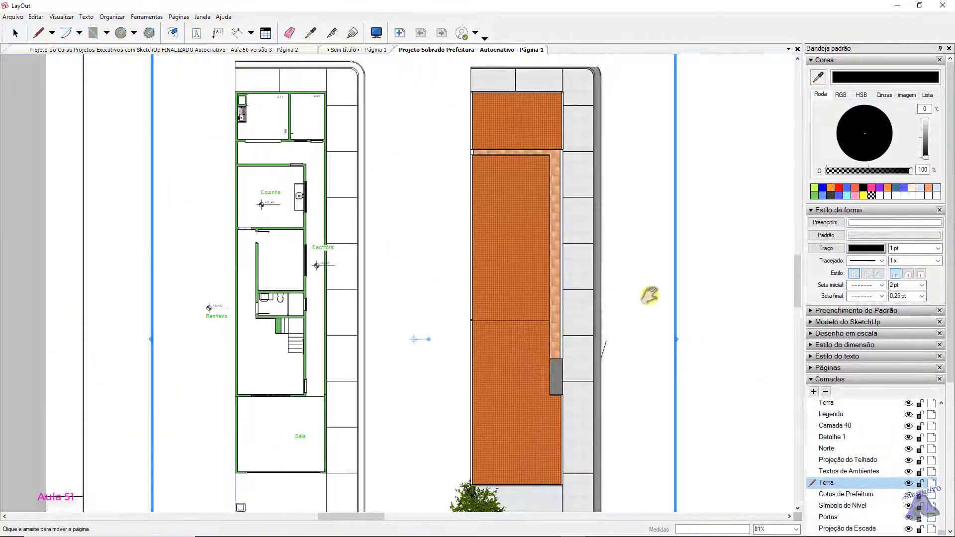
pyautogui.scroll(2, 607, 260)
pyautogui.click(38, 32)
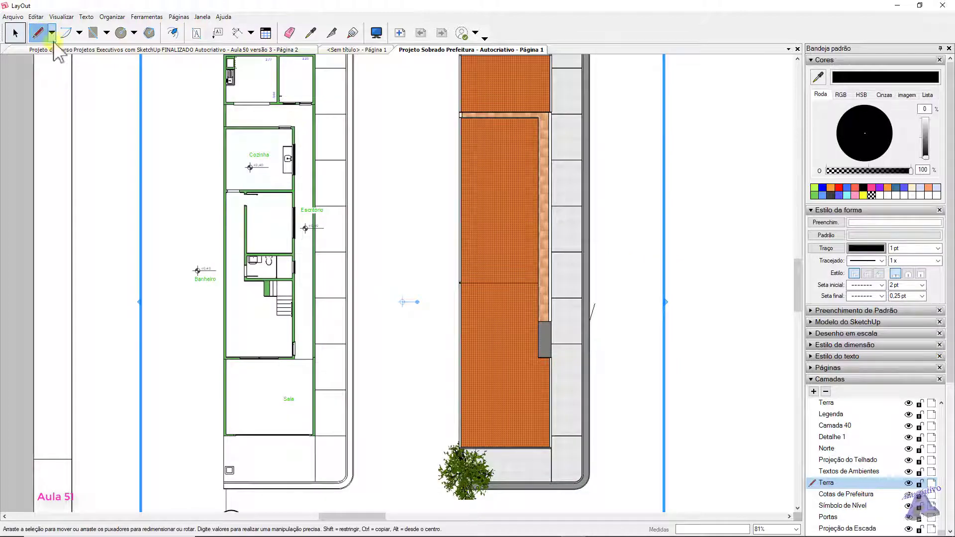
pyautogui.click(464, 279)
pyautogui.scroll(4, 463, 279)
pyautogui.scroll(6, 464, 280)
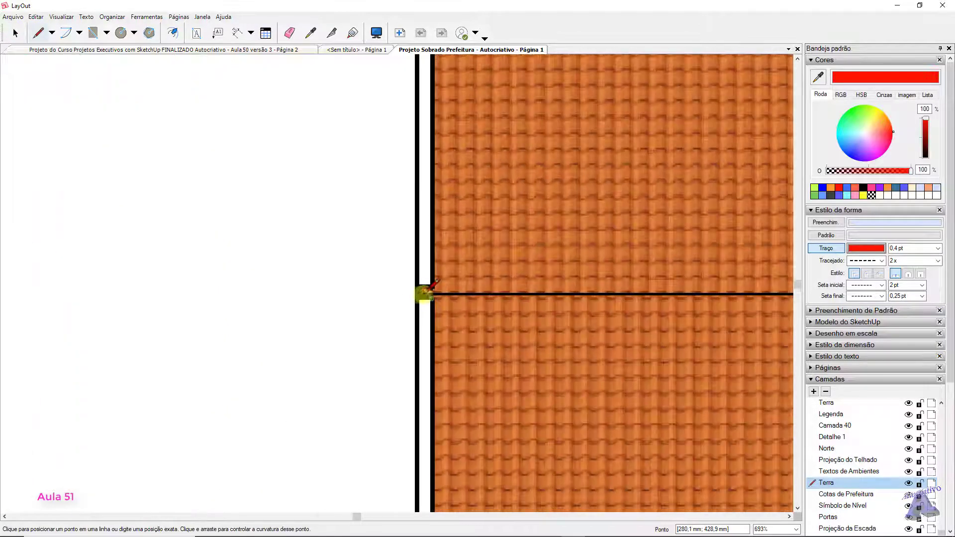
pyautogui.click(416, 294)
pyautogui.scroll(-2, 573, 291)
pyautogui.moveTo(586, 292); pyautogui.dragTo(313, 256, button='middle')
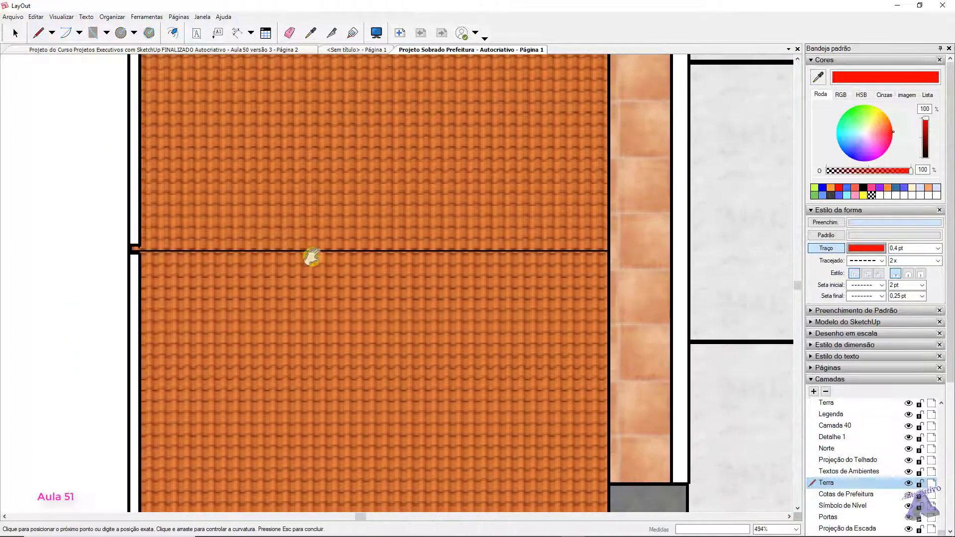
pyautogui.click(608, 250)
pyautogui.press('space')
pyautogui.scroll(-5, 576, 241)
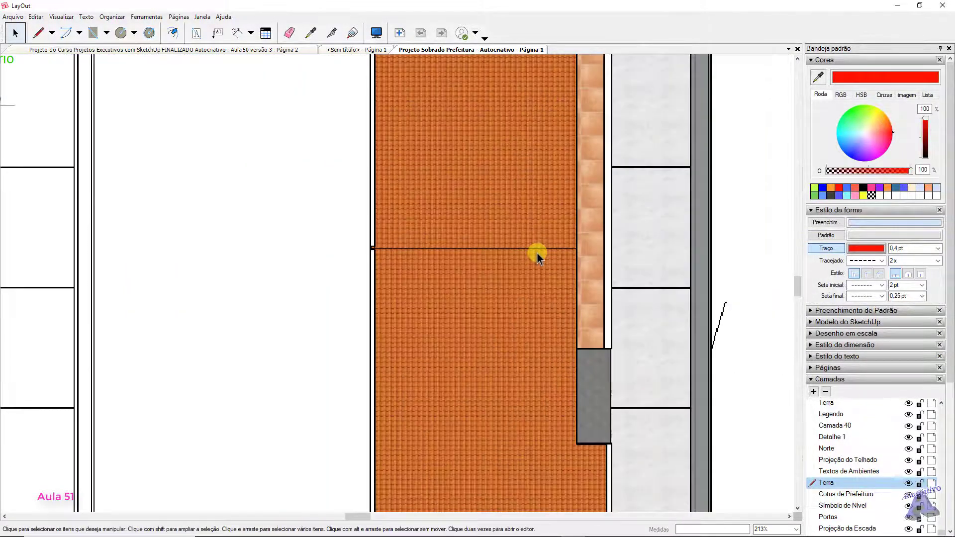
pyautogui.scroll(-6, 537, 253)
pyautogui.moveTo(550, 212); pyautogui.dragTo(541, 285, button='middle')
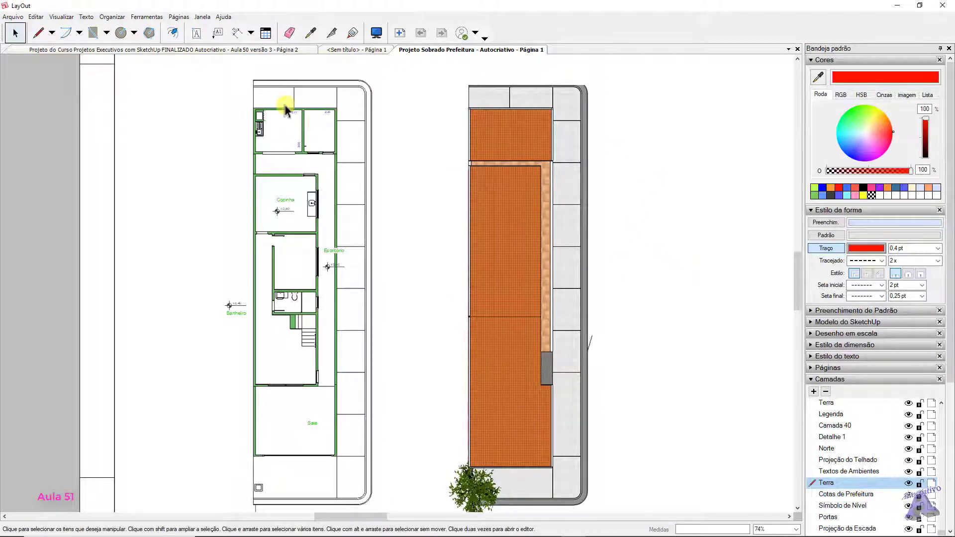
# Set the Line tool's stroke to dark grey with a solid line pattern
pyautogui.click(39, 33)
pyautogui.moveTo(691, 159); pyautogui.dragTo(582, 182, button='middle')
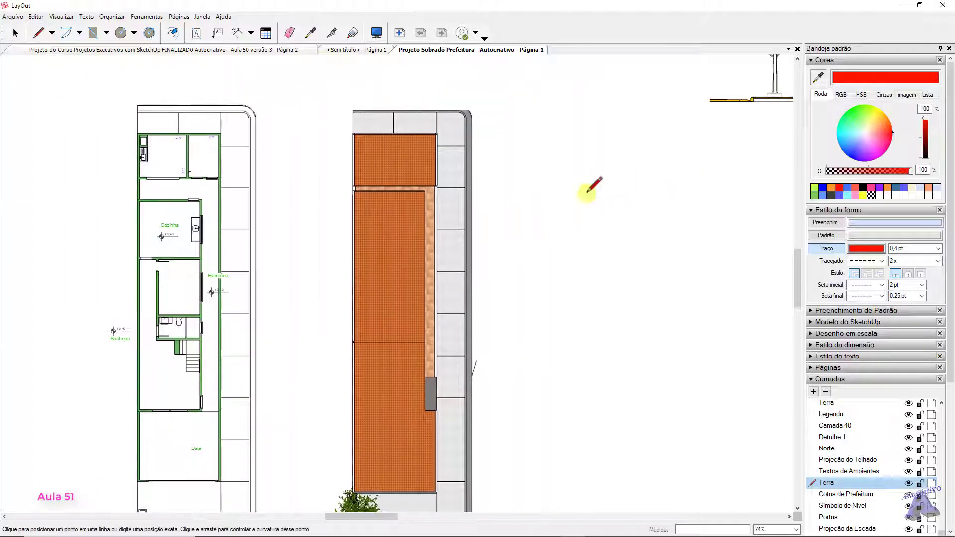
pyautogui.click(830, 196)
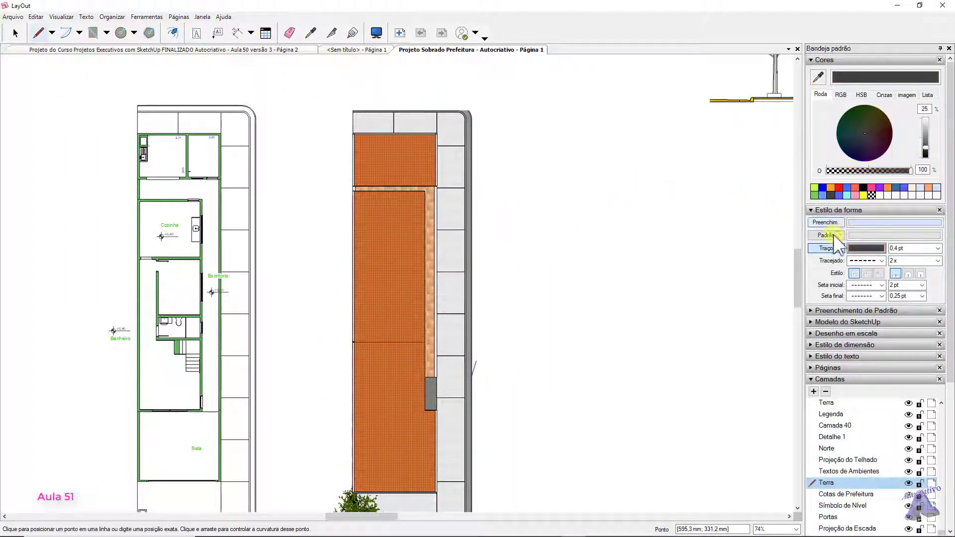
pyautogui.click(881, 261)
pyautogui.click(866, 269)
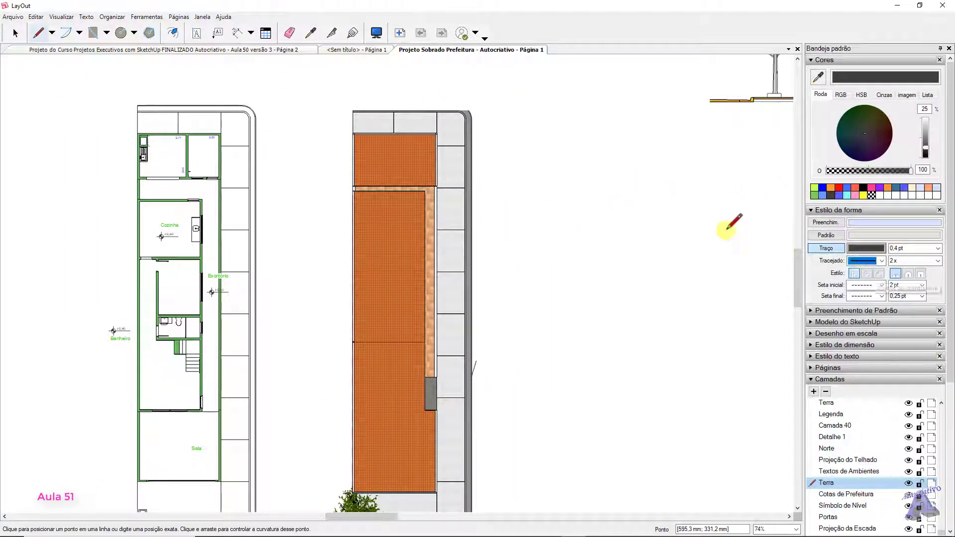
# Draw a vertical line in the blank area beside the roof plan and select it
pyautogui.click(651, 193)
pyautogui.click(650, 294)
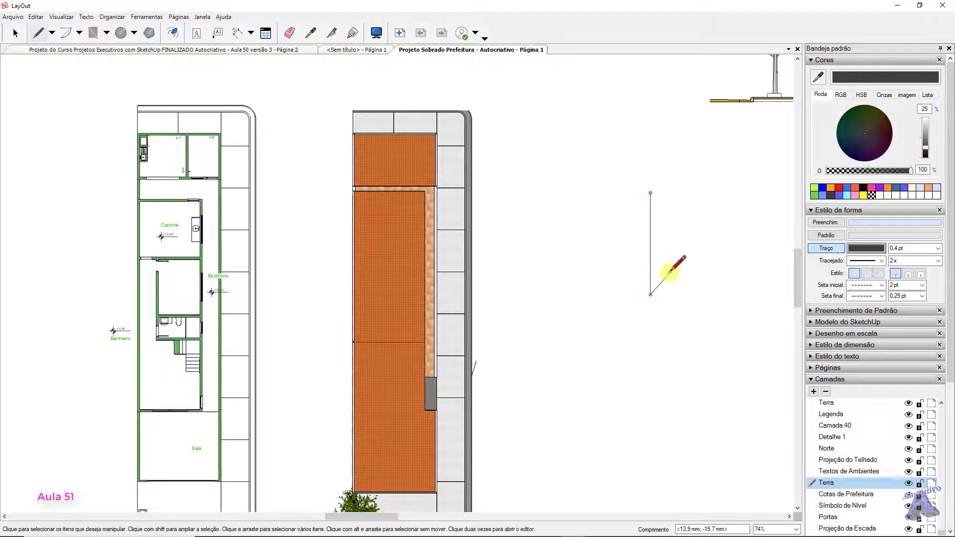
pyautogui.press('space')
pyautogui.click(652, 241)
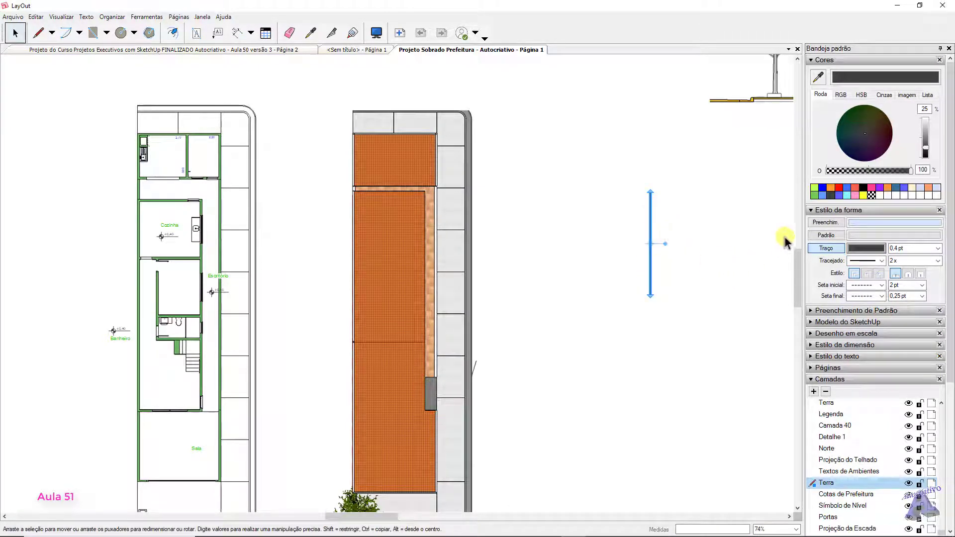
# Check the layer list around the Terra layer, and delete the vertical line beside the roof plan
pyautogui.click(811, 211)
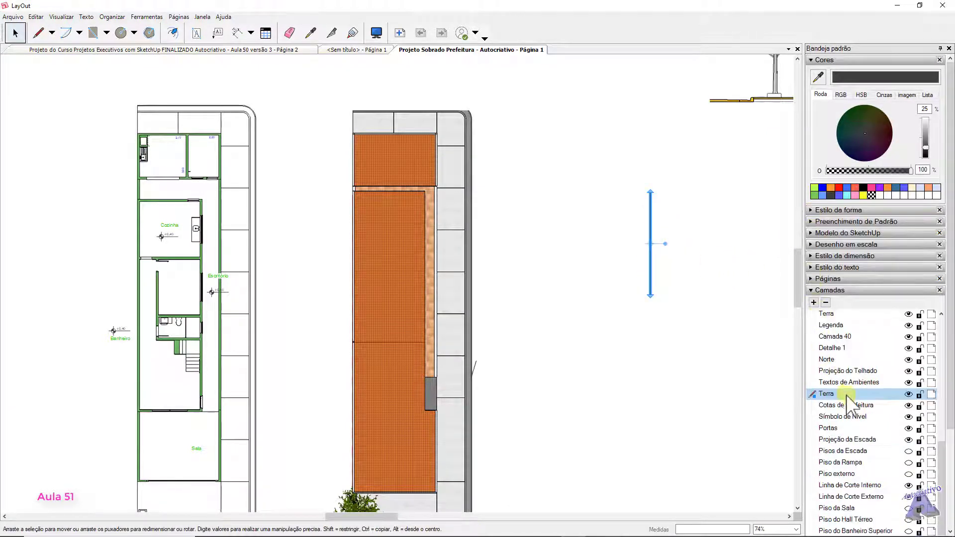
pyautogui.scroll(-3, 860, 387)
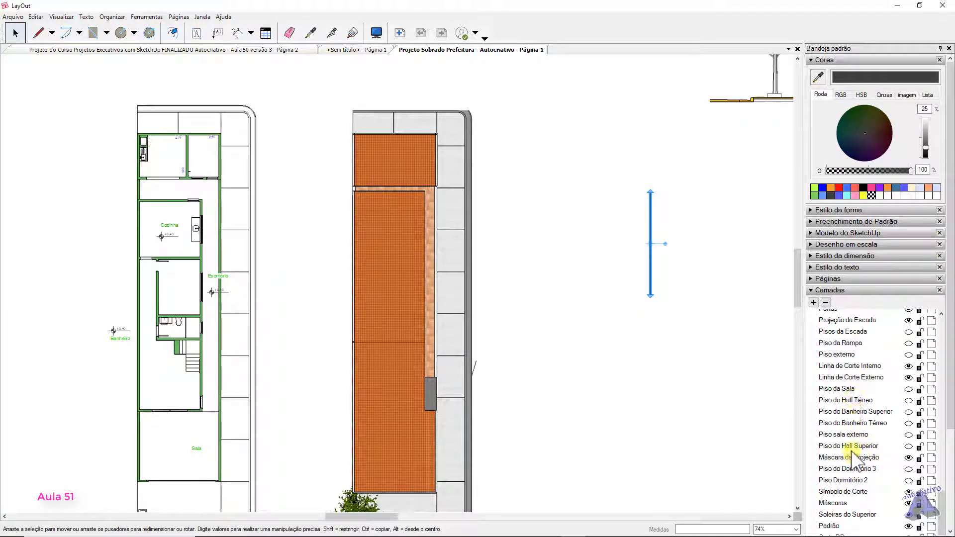
pyautogui.scroll(-1, 854, 457)
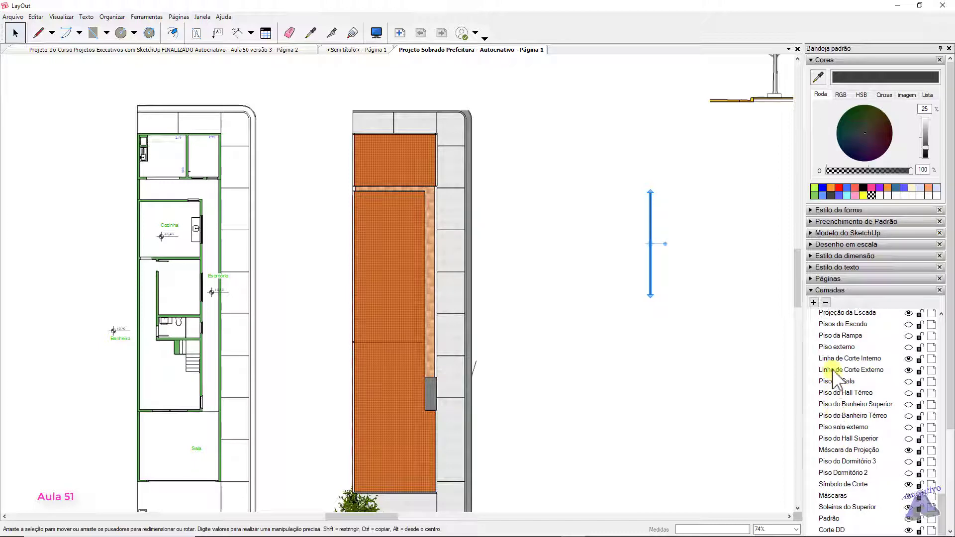
pyautogui.scroll(2, 835, 348)
pyautogui.click(834, 329)
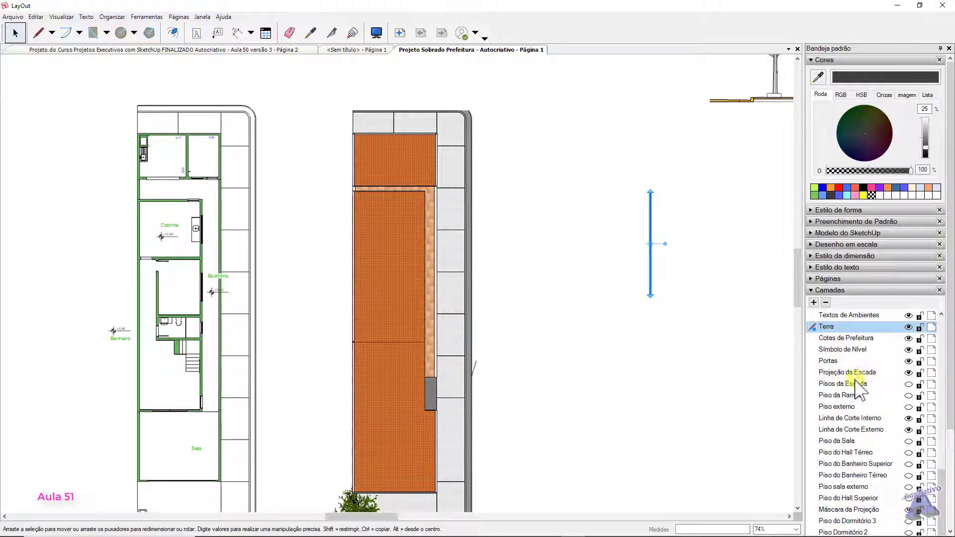
pyautogui.click(710, 356)
pyautogui.click(650, 273)
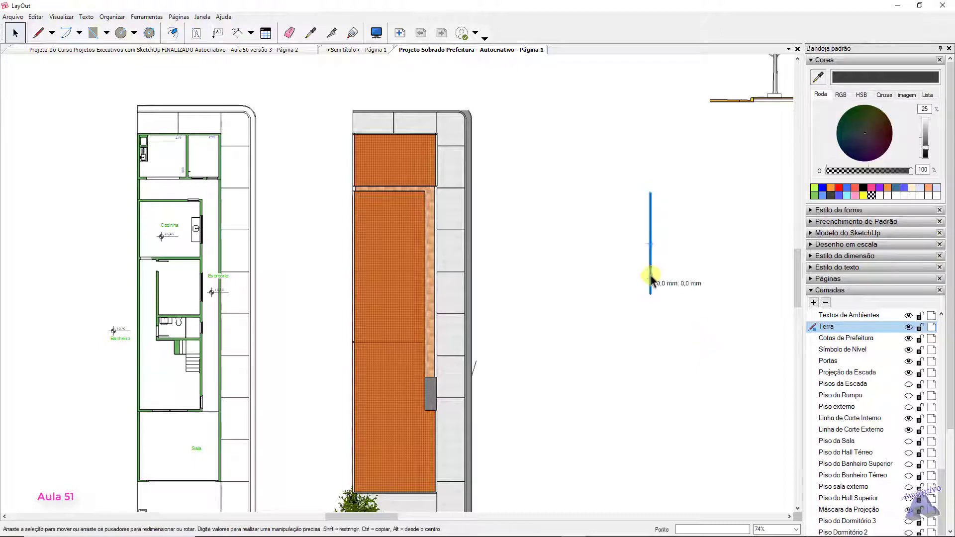
# Add a new layer above Terra and name it Projeção de Terreno
pyautogui.click(813, 302)
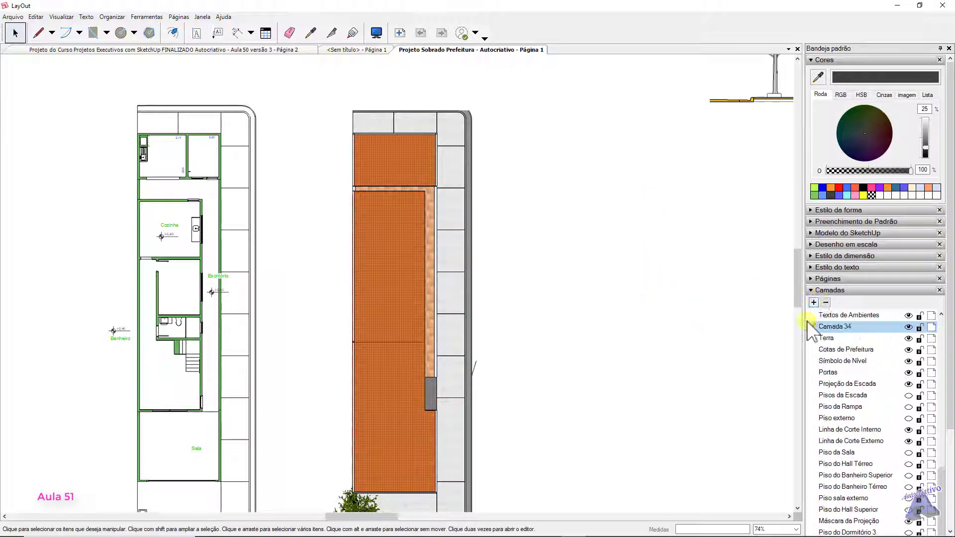
pyautogui.doubleClick(851, 326)
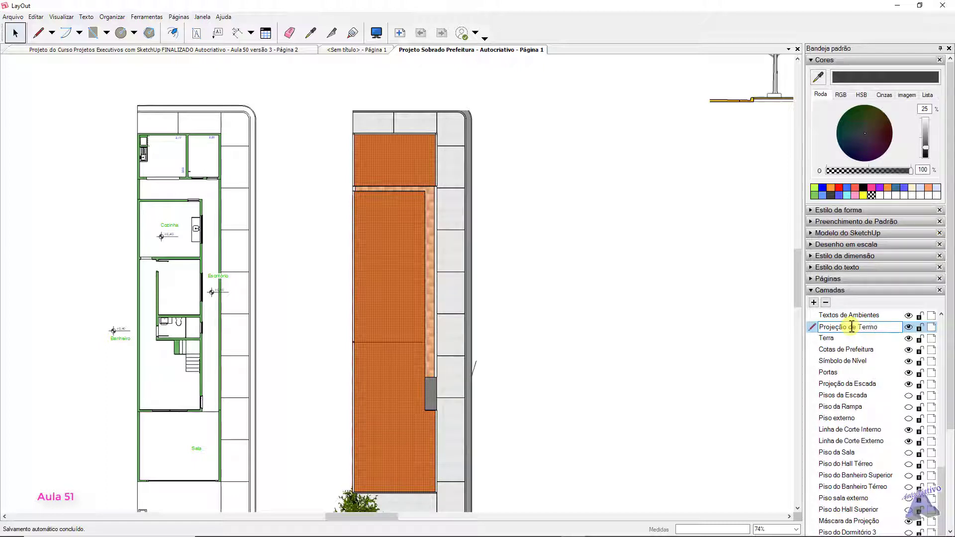
pyautogui.press('Return')
pyautogui.doubleClick(870, 326)
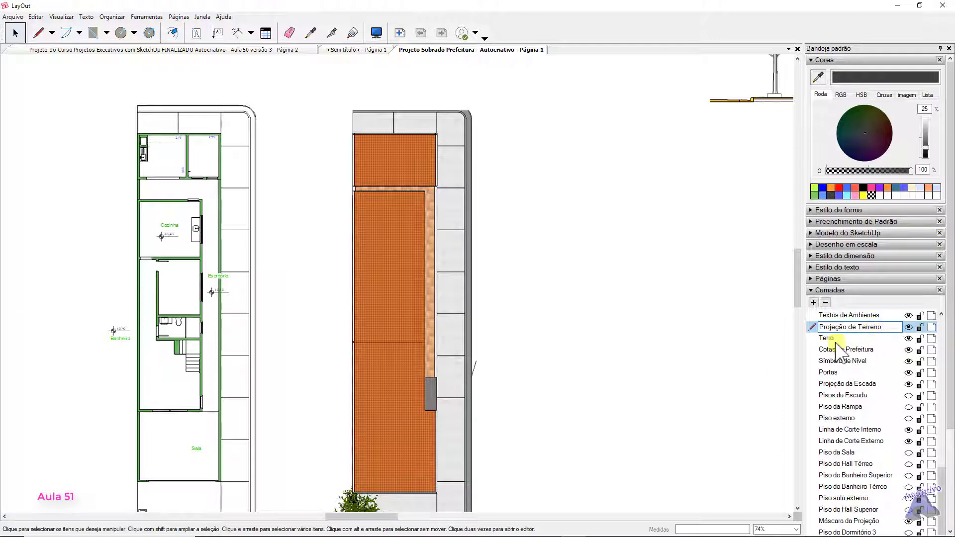
pyautogui.click(748, 337)
pyautogui.scroll(-3, 879, 411)
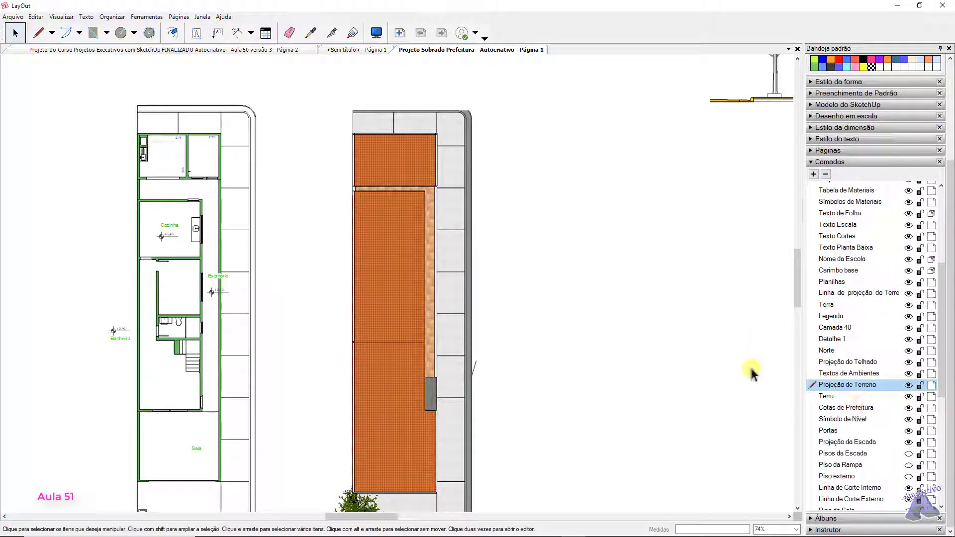
pyautogui.click(40, 34)
pyautogui.scroll(6, 356, 125)
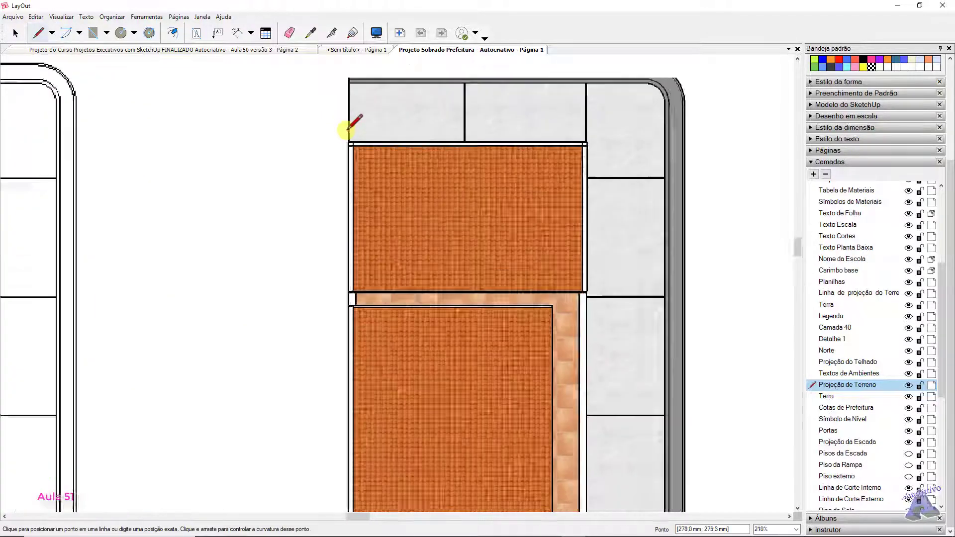
pyautogui.scroll(2, 351, 127)
pyautogui.scroll(2, 351, 146)
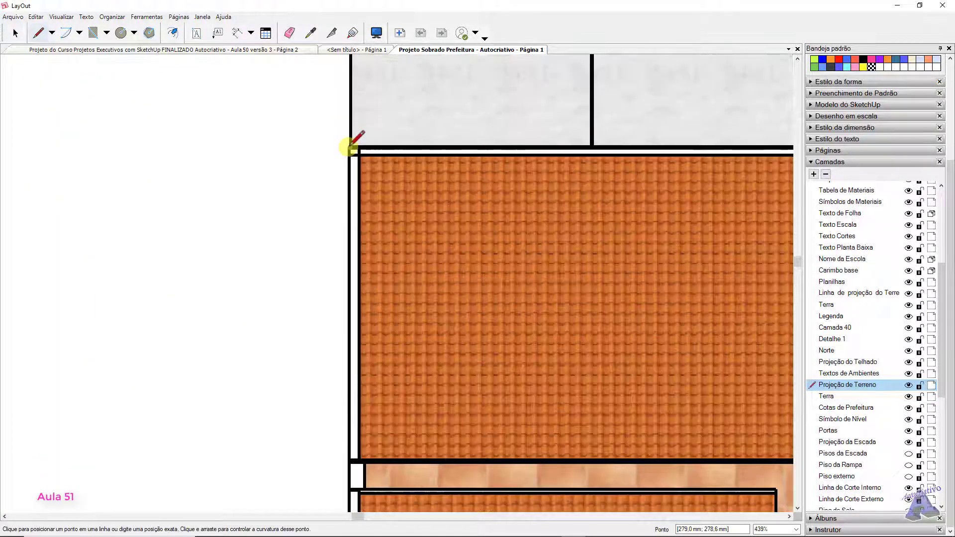
pyautogui.scroll(-1, 445, 145)
pyautogui.moveTo(448, 144)
pyautogui.mouseDown(button='middle')
pyautogui.moveTo(454, 149)
pyautogui.moveTo(422, 142)
pyautogui.moveTo(405, 181)
pyautogui.mouseUp(button='middle')
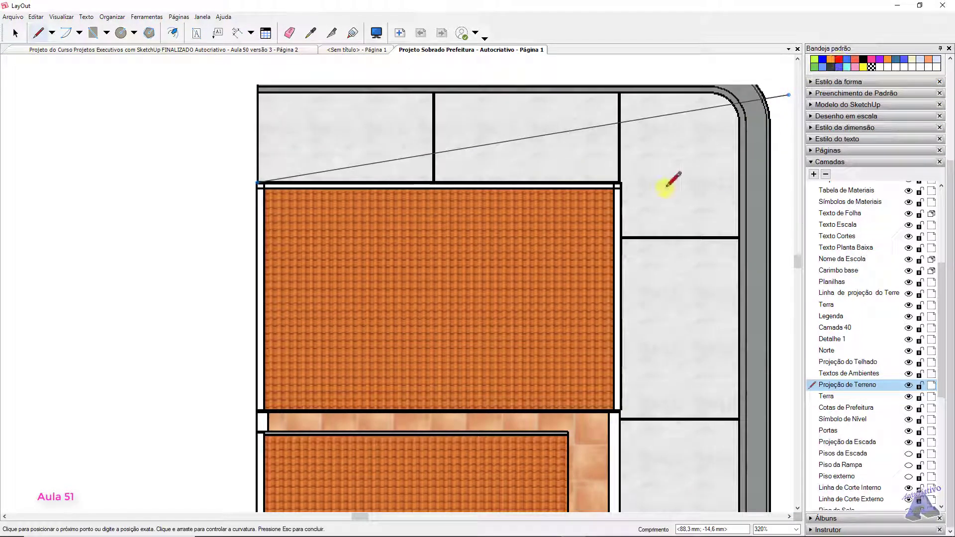
pyautogui.scroll(6, 661, 186)
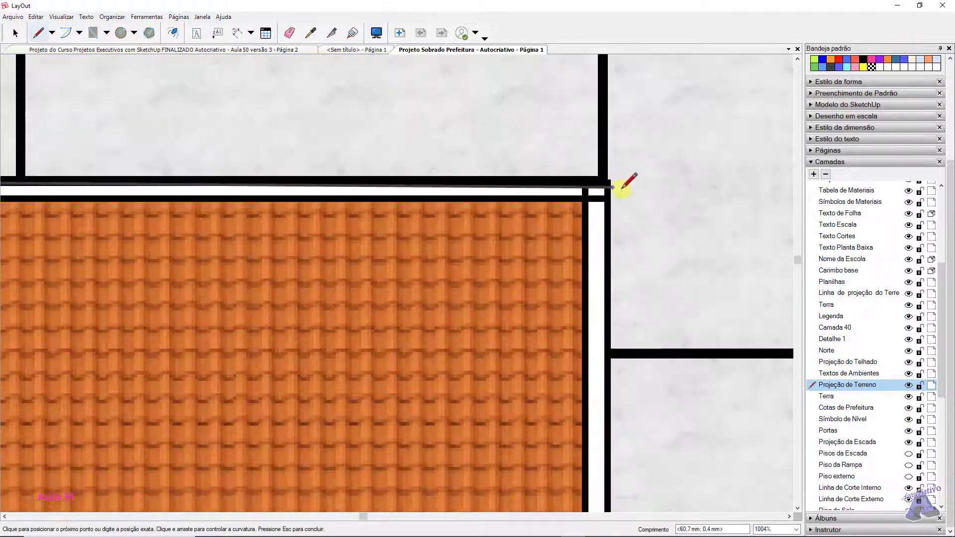
pyautogui.press('space')
pyautogui.scroll(-7, 627, 192)
# Change the line stroke colour to the red swatch
pyautogui.scroll(5, 837, 202)
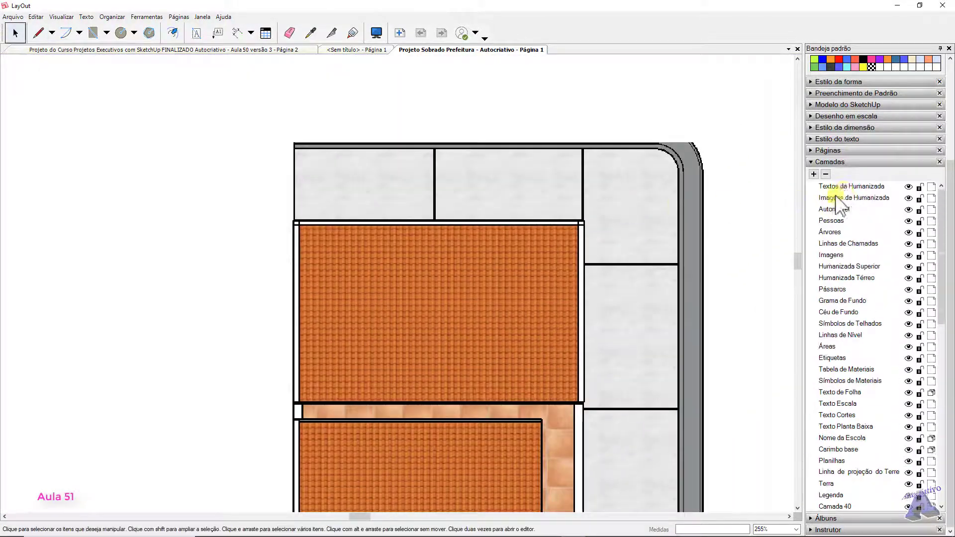
pyautogui.scroll(3, 915, 161)
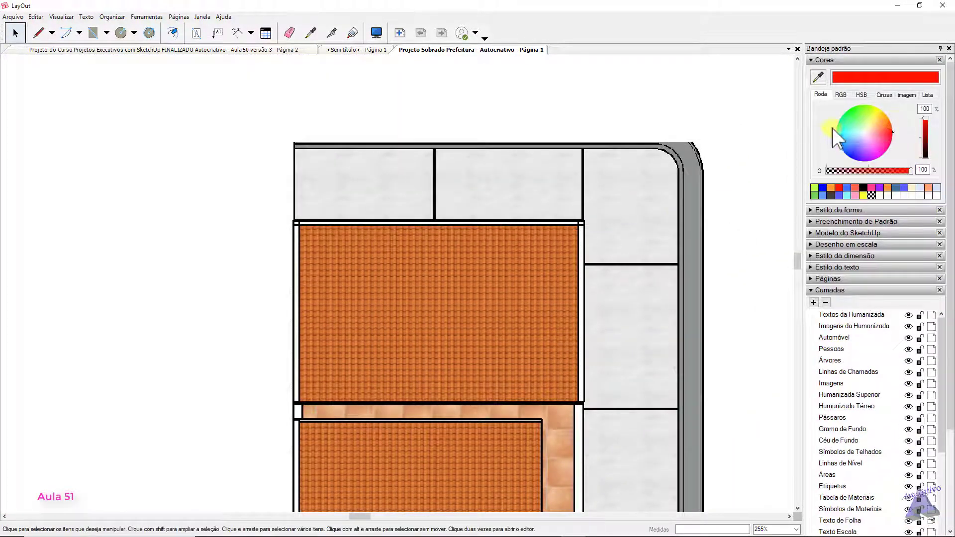
pyautogui.click(812, 210)
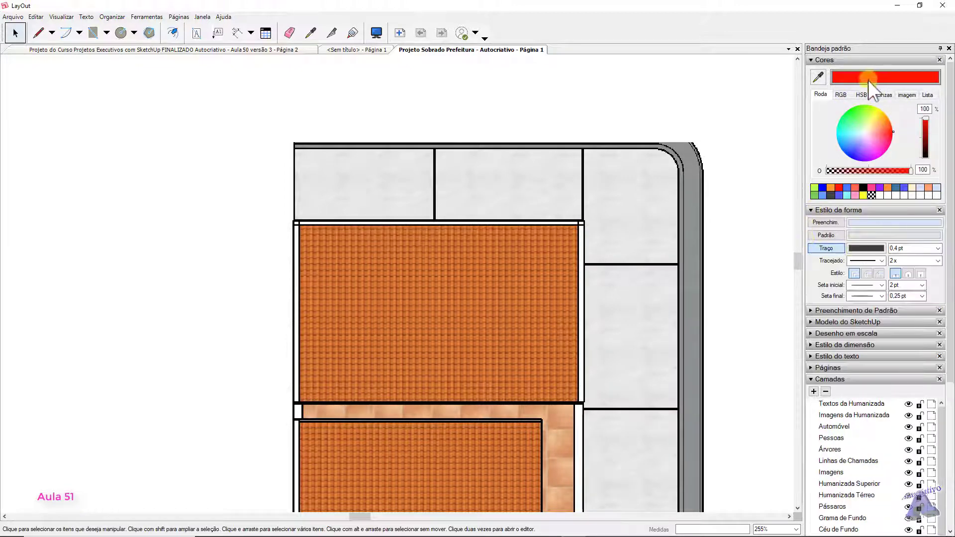
pyautogui.moveTo(838, 187); pyautogui.dragTo(865, 252)
# Draw a red line about 60 mm long along the rear roof's outer edge, from one outer corner to the other
pyautogui.click(38, 33)
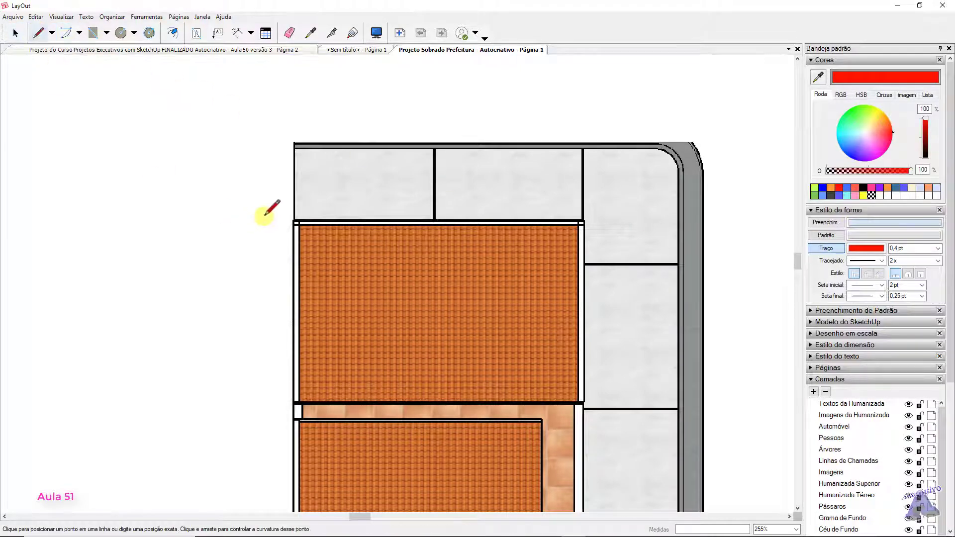
pyautogui.scroll(2, 300, 218)
pyautogui.scroll(3, 298, 218)
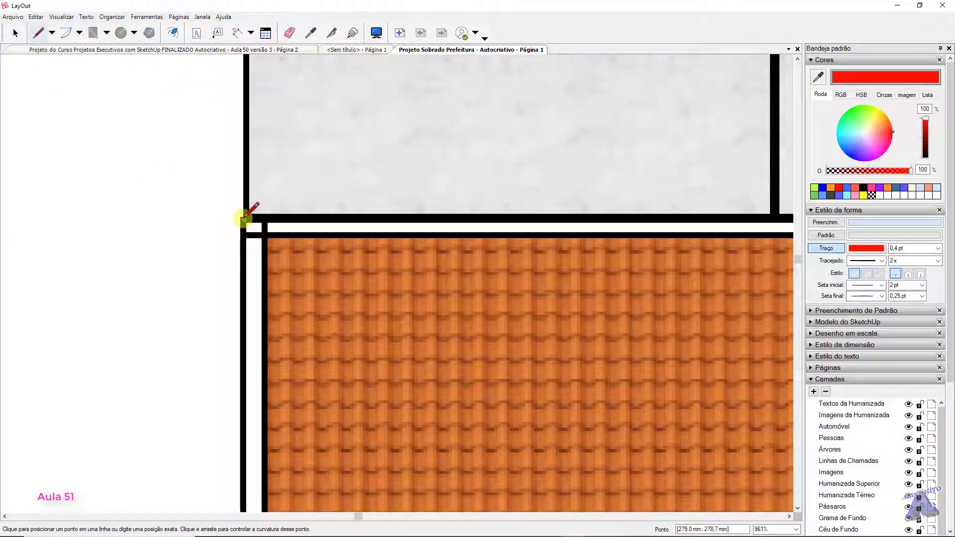
pyautogui.click(245, 219)
pyautogui.scroll(-2, 593, 240)
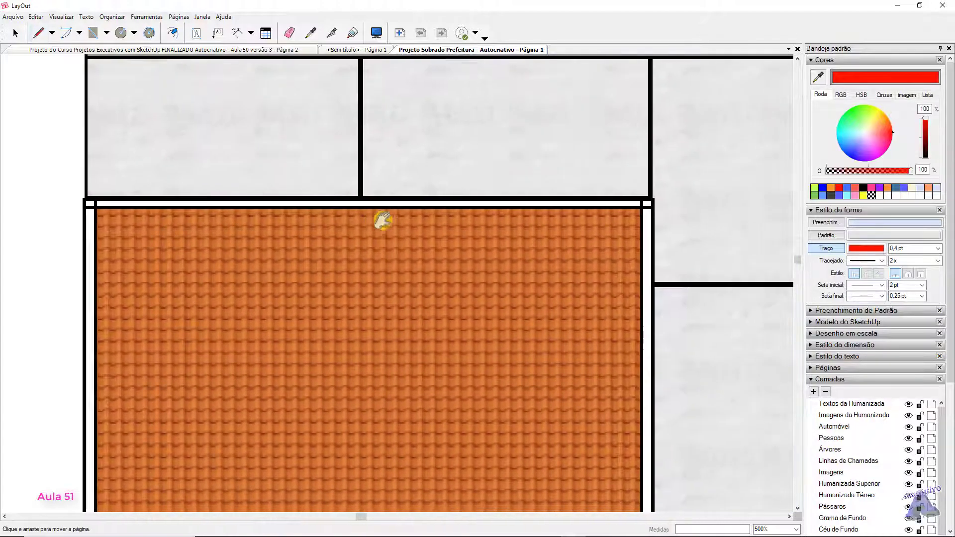
pyautogui.click(634, 201)
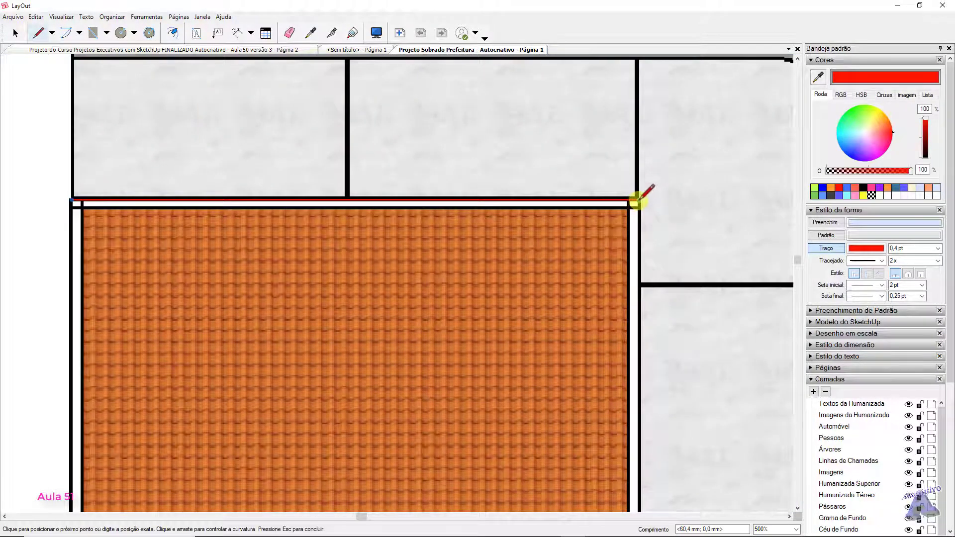
# Continue the red line about 258 mm along the roof's side beside the paved strip, ending at the front corner
pyautogui.scroll(-4, 647, 229)
pyautogui.scroll(-3, 655, 268)
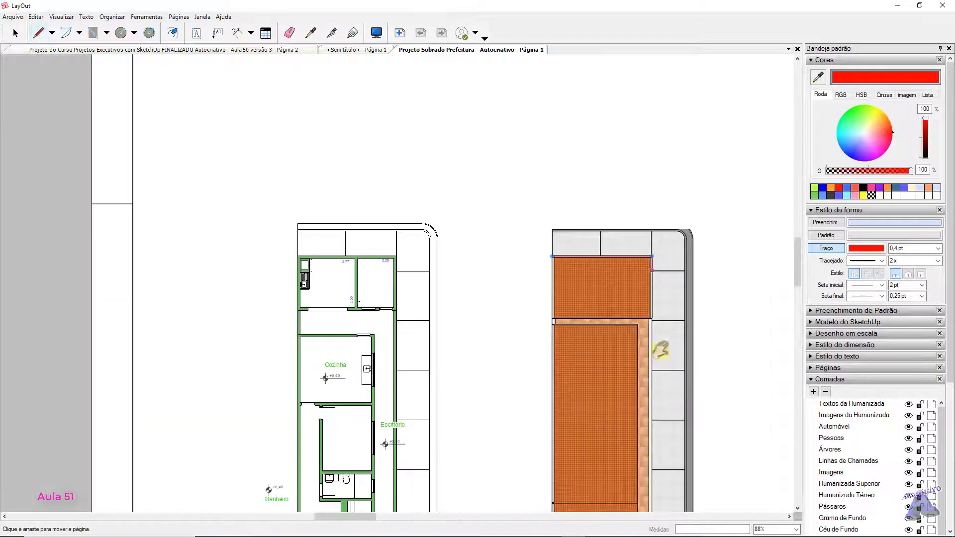
pyautogui.moveTo(661, 348); pyautogui.dragTo(632, 197, button='middle')
pyautogui.scroll(2, 610, 317)
pyautogui.scroll(1, 611, 316)
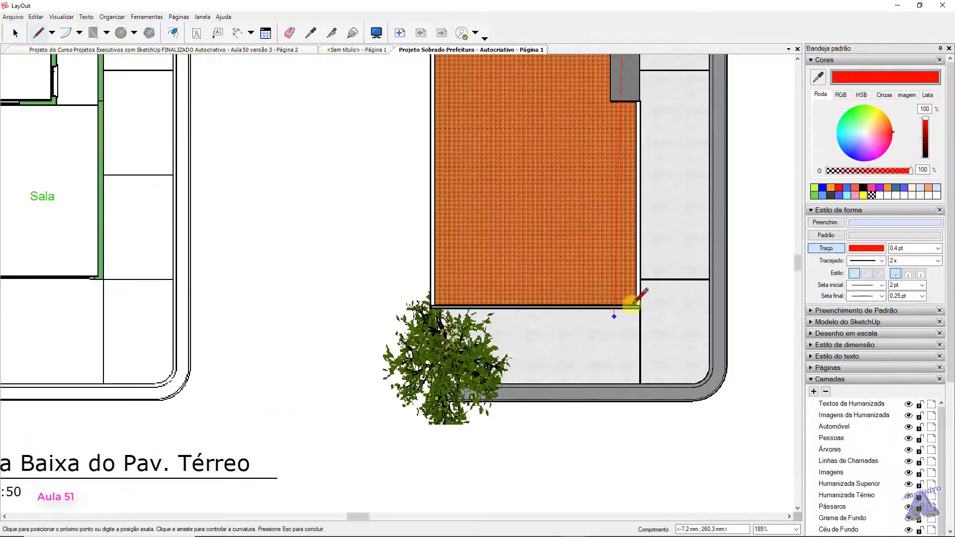
pyautogui.scroll(4, 641, 301)
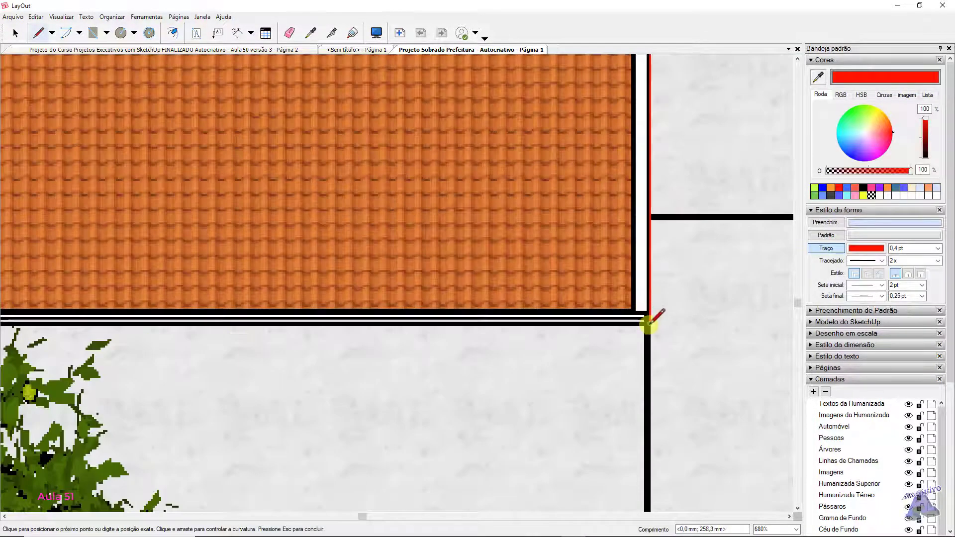
pyautogui.click(649, 324)
# Continue the line about 60 mm along the front edge by the tree, and close the outline along the opposite long side
pyautogui.scroll(-4, 497, 315)
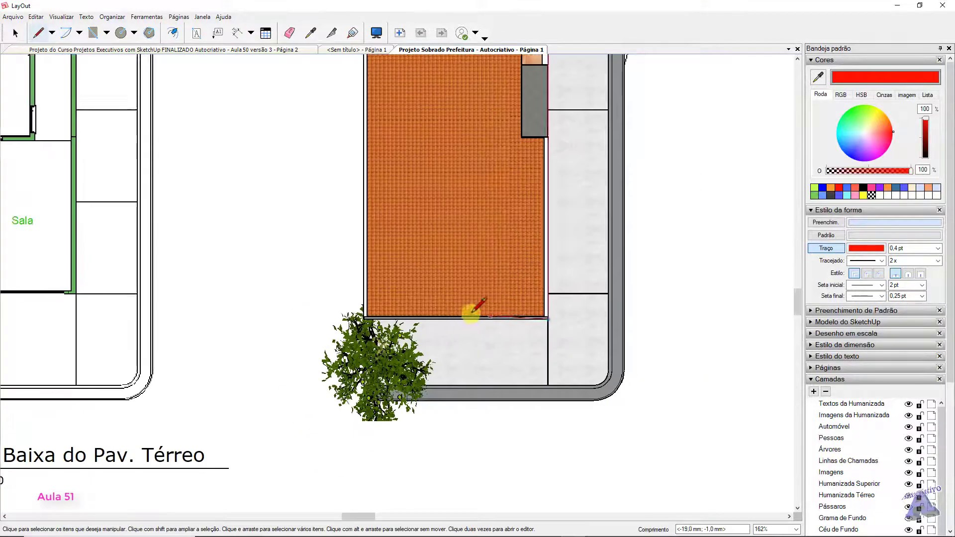
pyautogui.moveTo(470, 313); pyautogui.dragTo(587, 319, button='middle')
pyautogui.scroll(4, 502, 324)
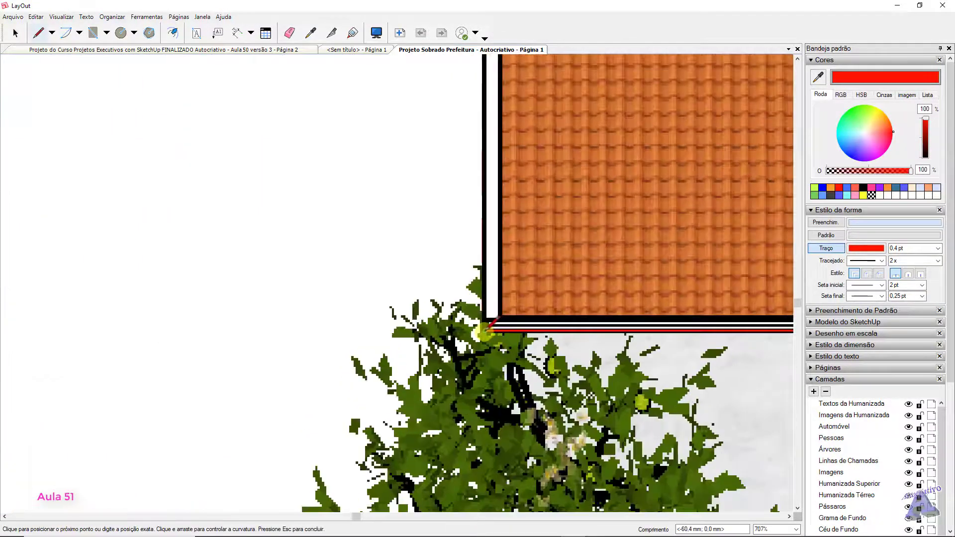
pyautogui.scroll(-3, 471, 243)
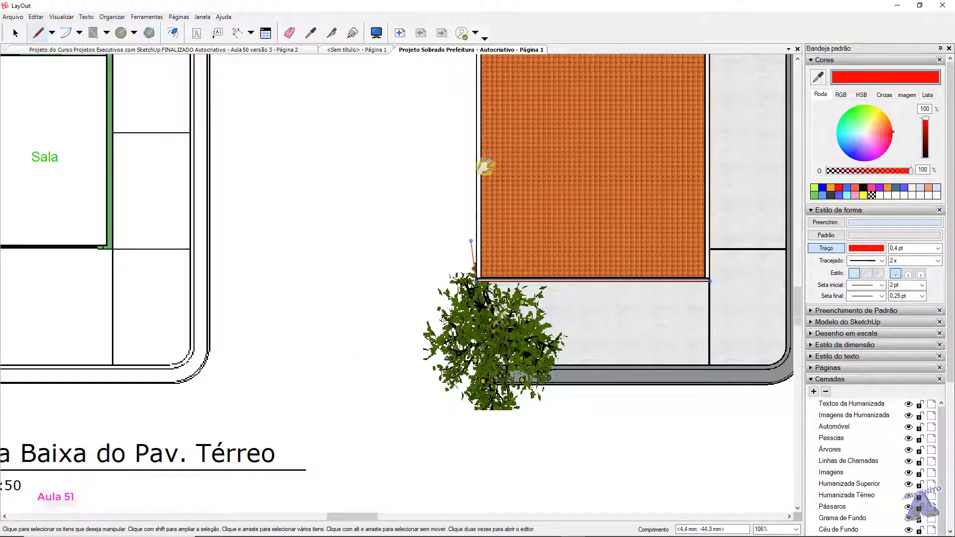
pyautogui.scroll(-2, 486, 165)
pyautogui.moveTo(486, 164); pyautogui.dragTo(467, 420, button='middle')
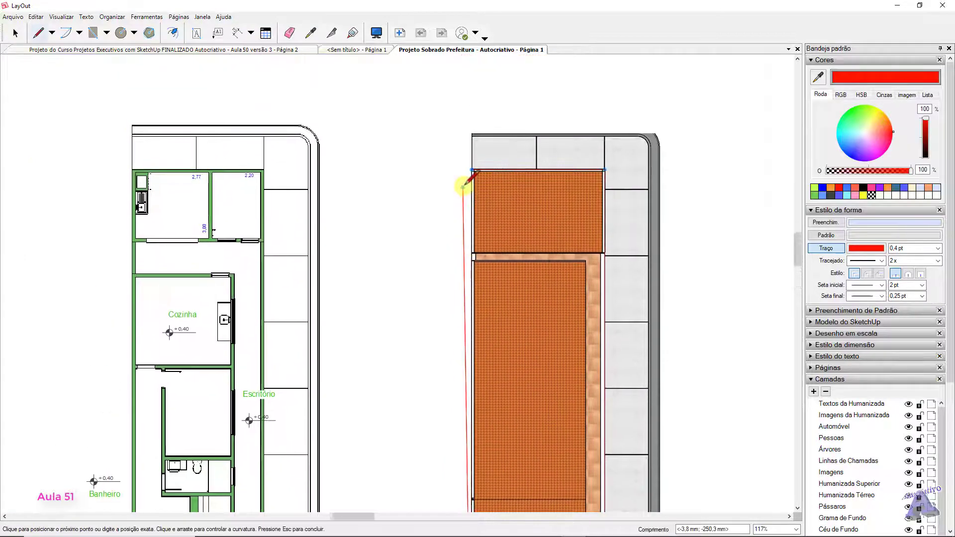
pyautogui.scroll(2, 475, 164)
pyautogui.scroll(1, 475, 165)
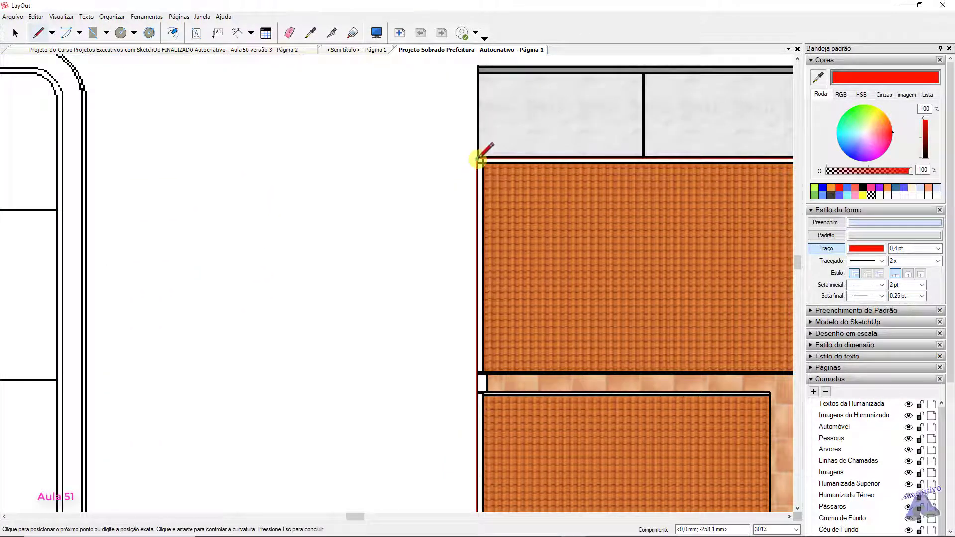
pyautogui.click(477, 159)
# Draw a red line across the plot along the rear roof's edge facing the tiled strip
pyautogui.moveTo(559, 288); pyautogui.dragTo(469, 193, button='middle')
pyautogui.scroll(1, 409, 267)
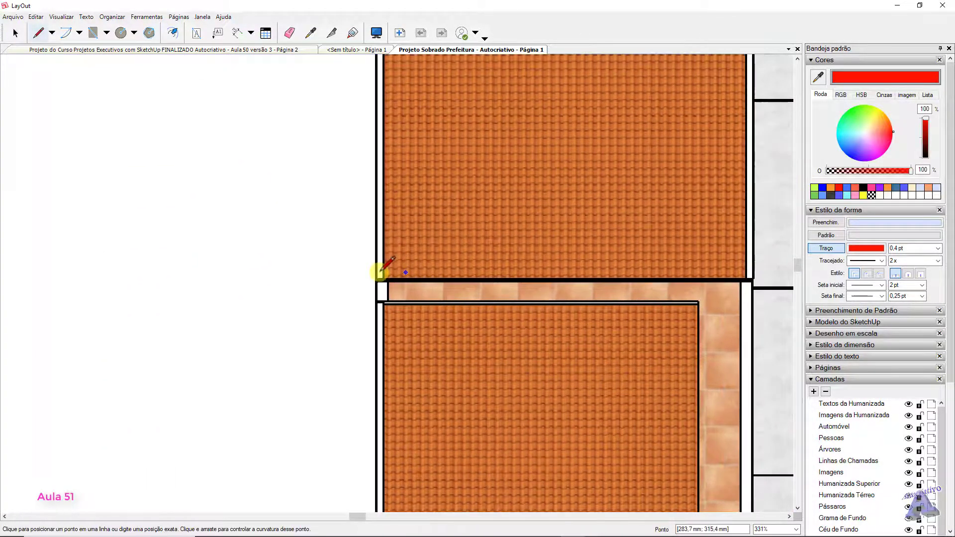
pyautogui.click(377, 281)
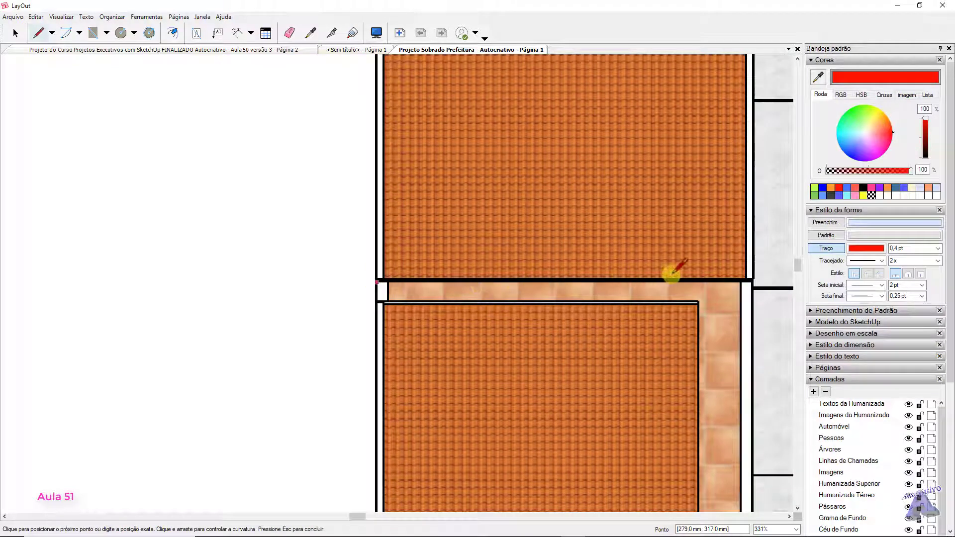
pyautogui.click(751, 281)
pyautogui.press('space')
# Delete the roof plan viewport and inspect the red lines drawn around the upper floor
pyautogui.scroll(-6, 737, 279)
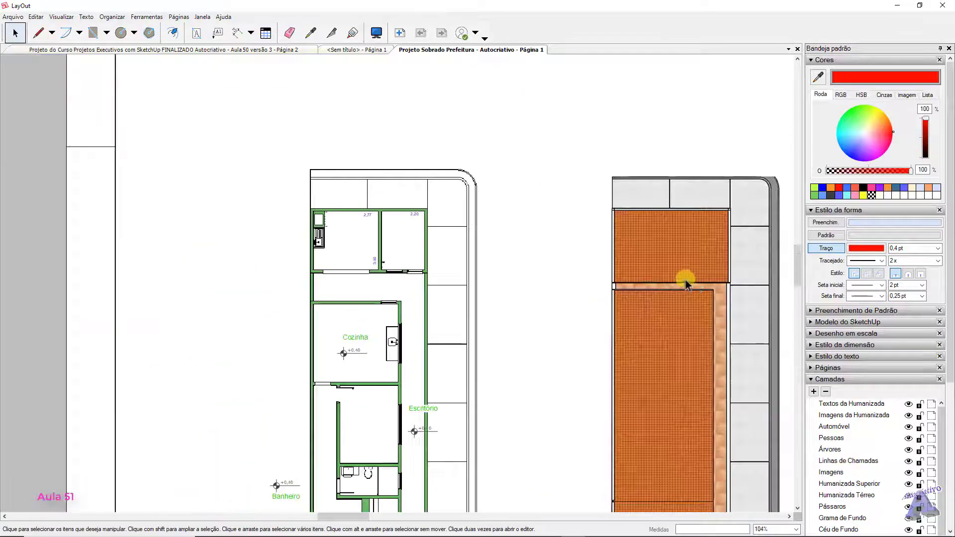
pyautogui.scroll(-4, 684, 281)
pyautogui.moveTo(696, 332); pyautogui.dragTo(537, 214, button='middle')
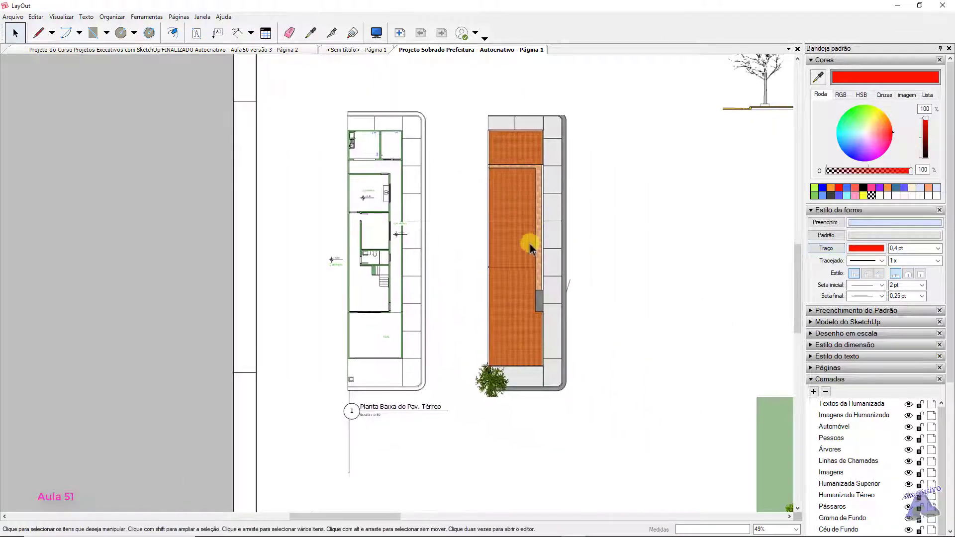
pyautogui.click(531, 248)
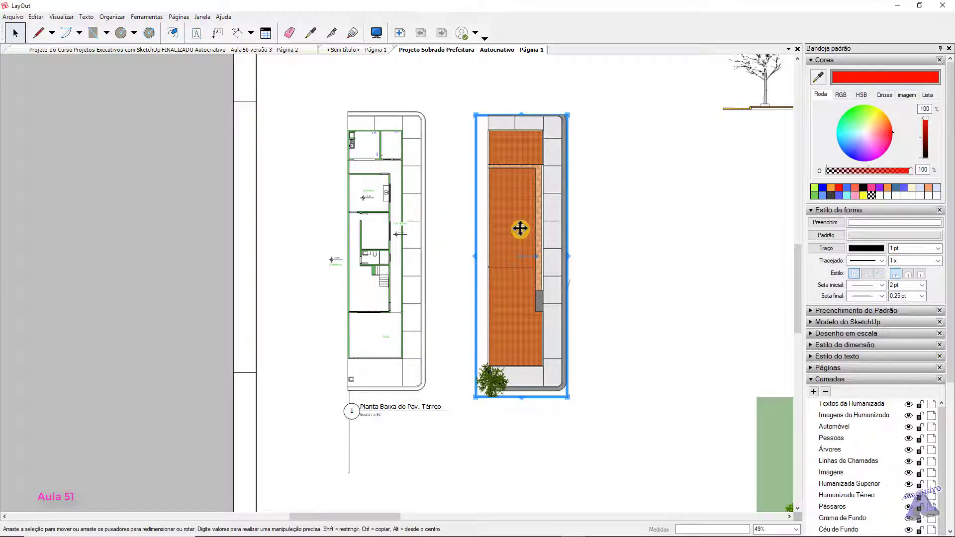
pyautogui.press('Delete')
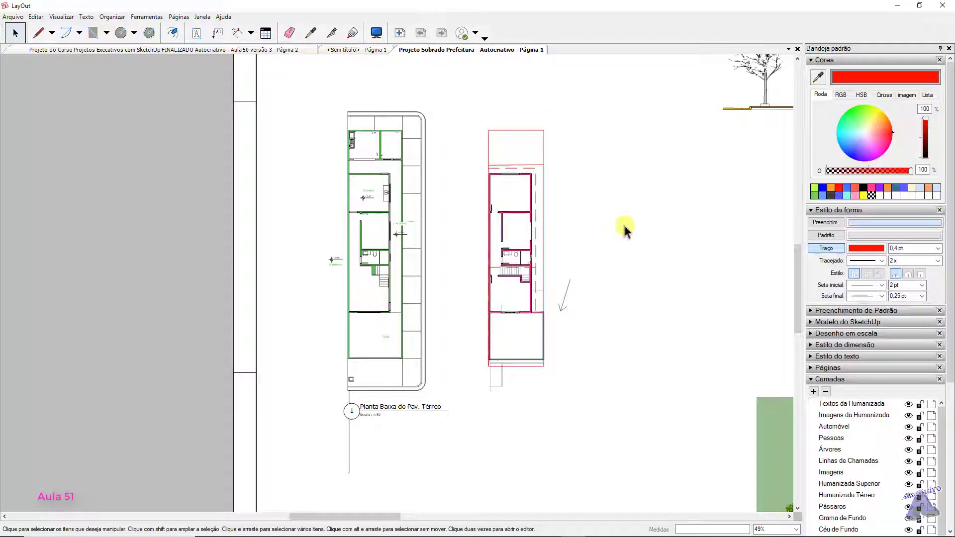
pyautogui.scroll(5, 534, 189)
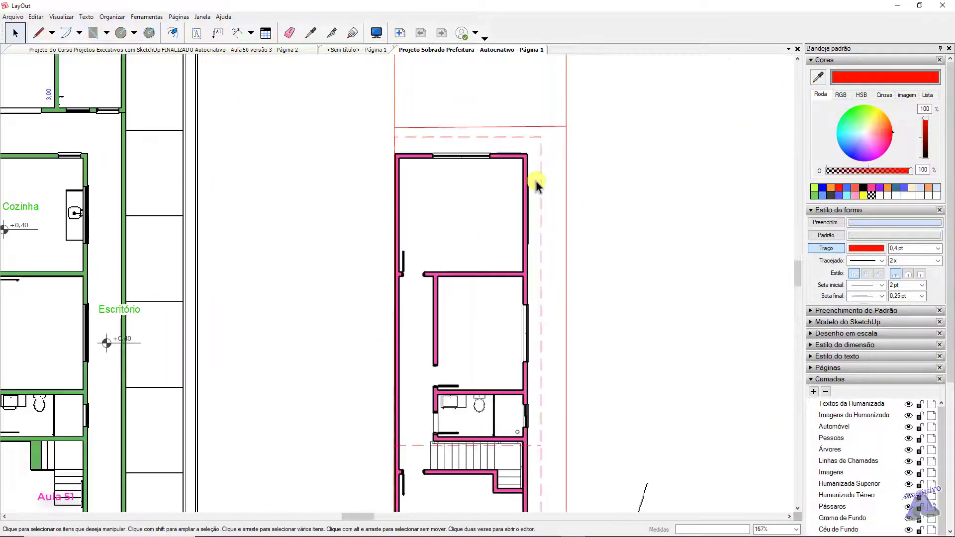
# Try to draw a horizontal red line about 60 mm long across the plot beside the slanted rear roof line
pyautogui.scroll(1, 572, 167)
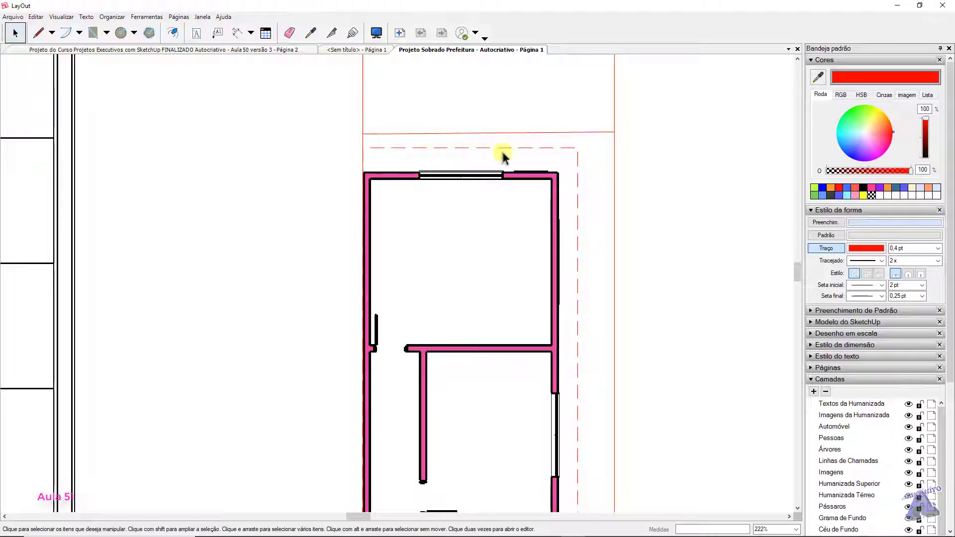
pyautogui.moveTo(564, 159); pyautogui.dragTo(577, 230, button='middle')
pyautogui.scroll(1, 512, 228)
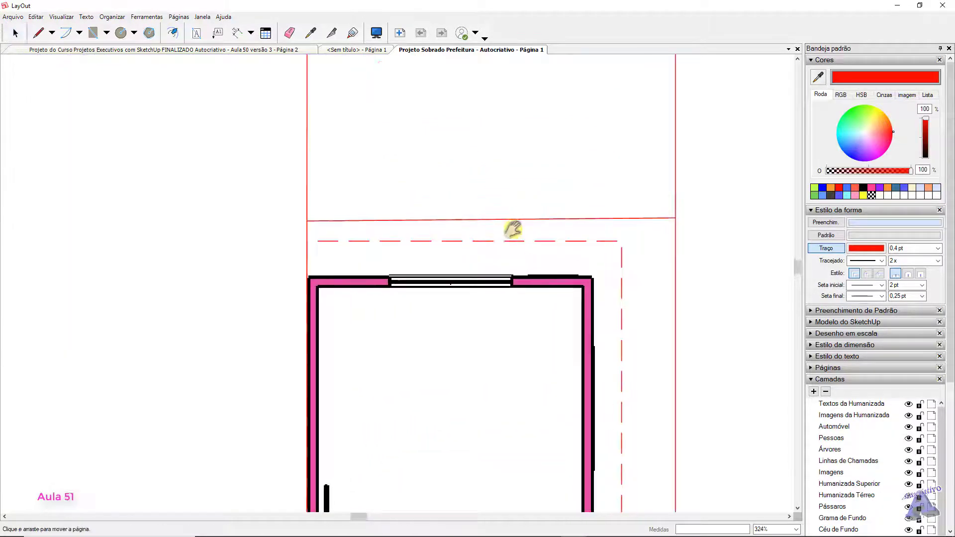
pyautogui.moveTo(512, 228)
pyautogui.mouseDown(button='middle')
pyautogui.moveTo(516, 346)
pyautogui.moveTo(512, 297)
pyautogui.moveTo(527, 255)
pyautogui.mouseUp(button='middle')
pyautogui.click(524, 248)
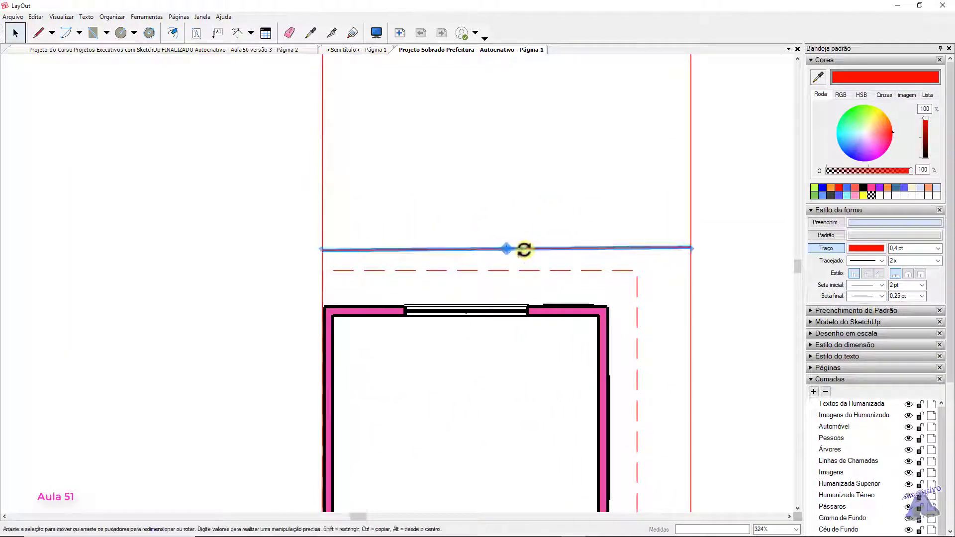
pyautogui.click(428, 188)
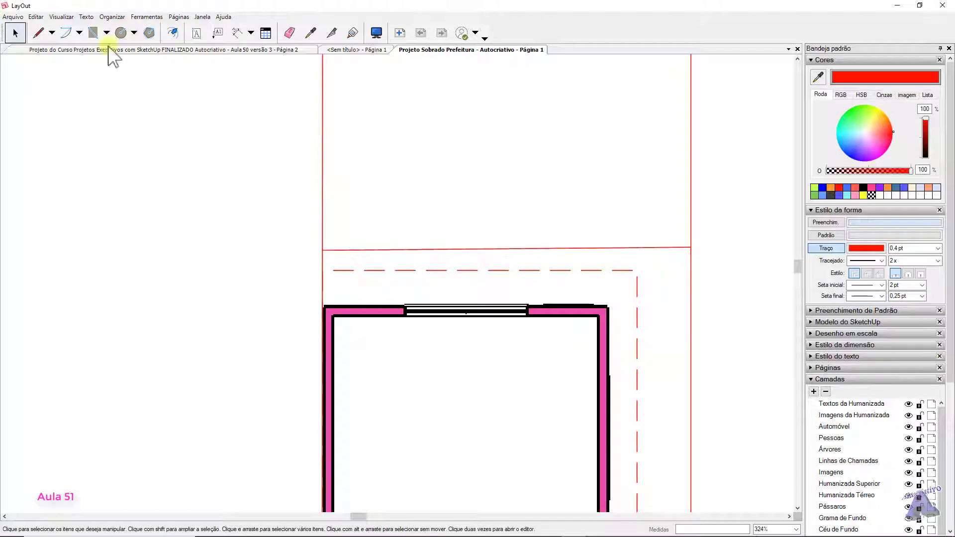
pyautogui.click(39, 33)
pyautogui.scroll(2, 320, 258)
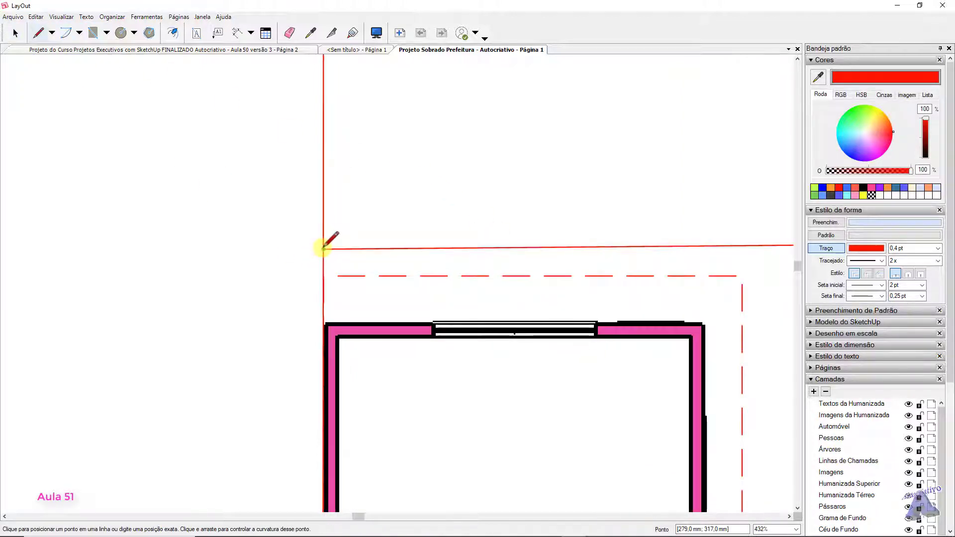
pyautogui.click(323, 249)
pyautogui.moveTo(594, 265); pyautogui.dragTo(351, 255, button='middle')
pyautogui.scroll(7, 569, 235)
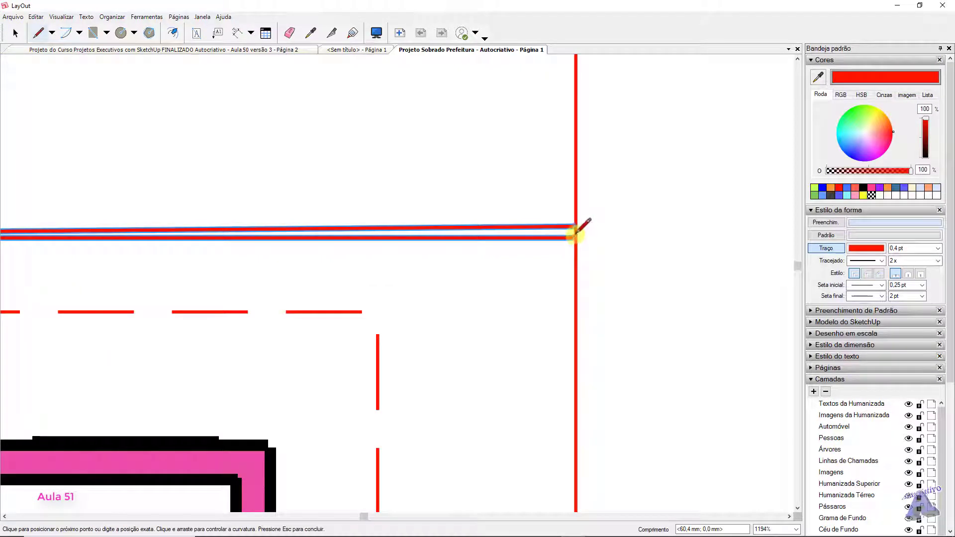
pyautogui.press('space')
pyautogui.click(628, 243)
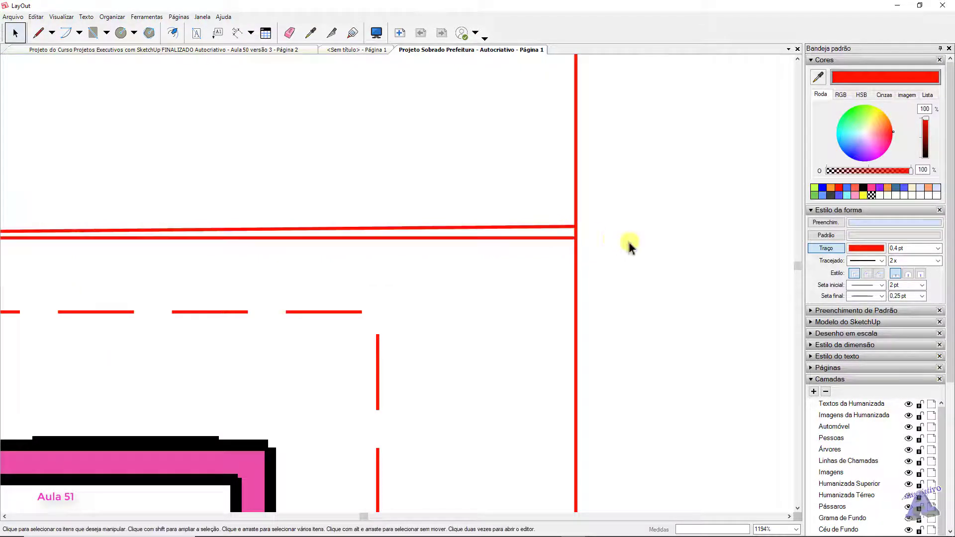
# Delete the slanted rear roof line together with the horizontal line drawn beside it
pyautogui.click(555, 227)
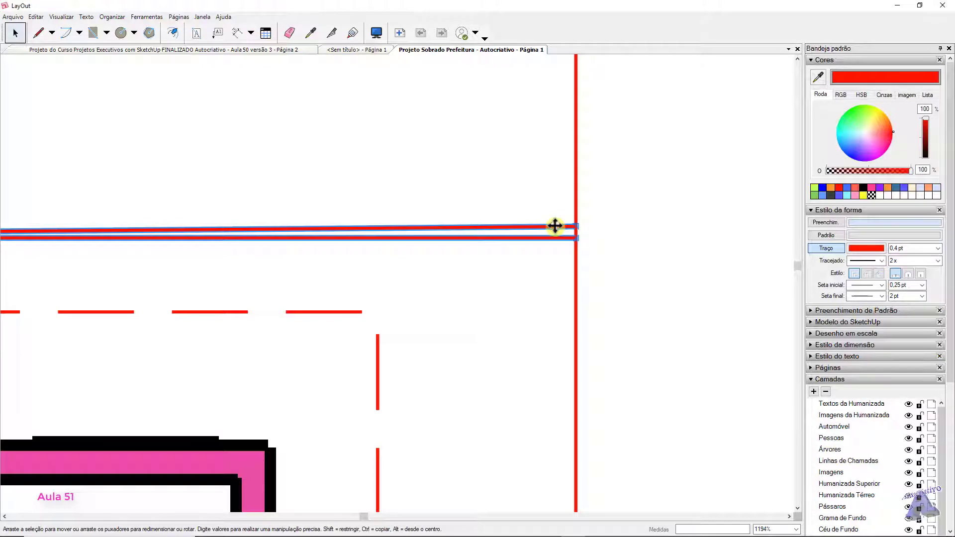
pyautogui.scroll(-5, 553, 226)
pyautogui.moveTo(418, 243); pyautogui.dragTo(808, 255, button='middle')
pyautogui.scroll(6, 260, 244)
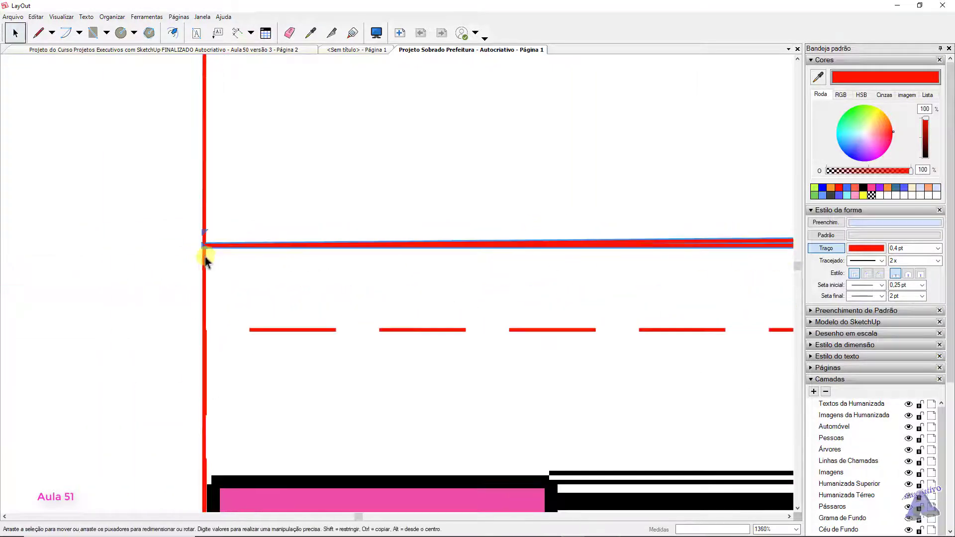
pyautogui.scroll(2, 205, 259)
pyautogui.press('Delete')
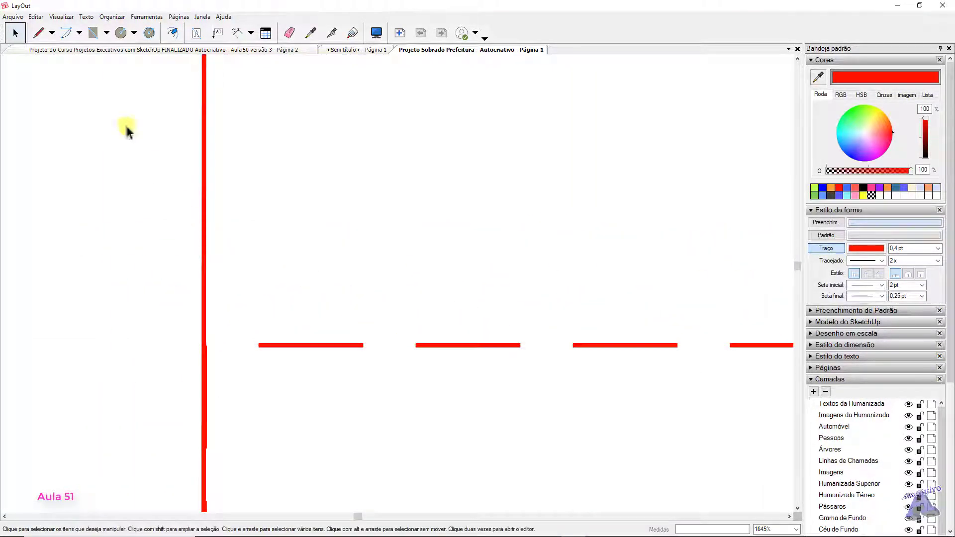
# Draw a horizontal red line about 60 mm long across the plot, just behind the upper floor's dashed roof projection
pyautogui.click(38, 33)
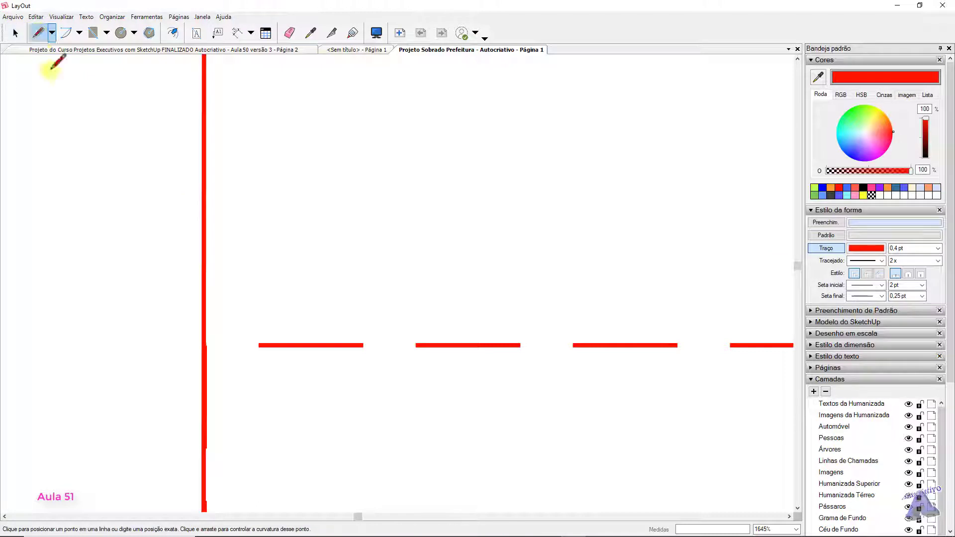
pyautogui.click(204, 266)
pyautogui.scroll(-10, 515, 246)
pyautogui.moveTo(382, 261); pyautogui.dragTo(288, 267, button='middle')
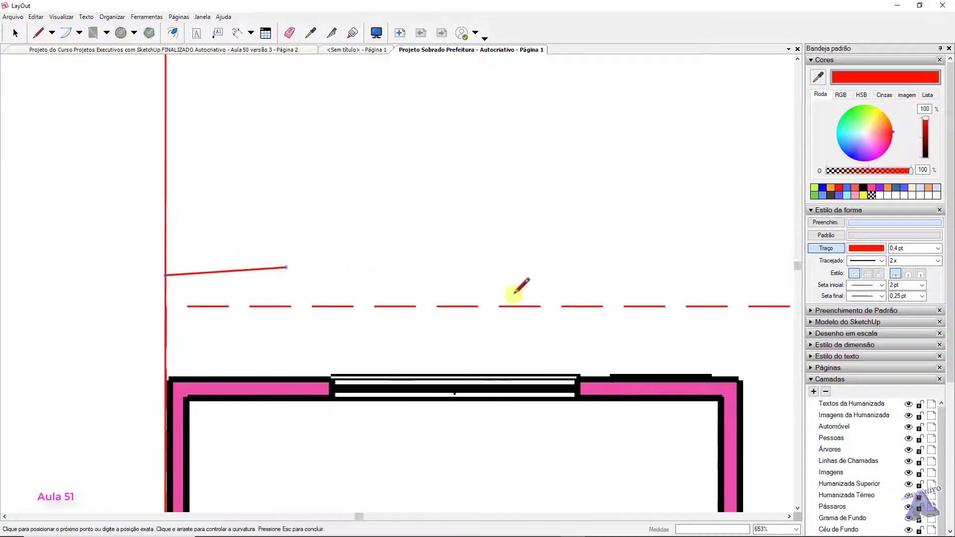
pyautogui.scroll(-1, 672, 260)
pyautogui.moveTo(672, 260); pyautogui.dragTo(431, 264, button='middle')
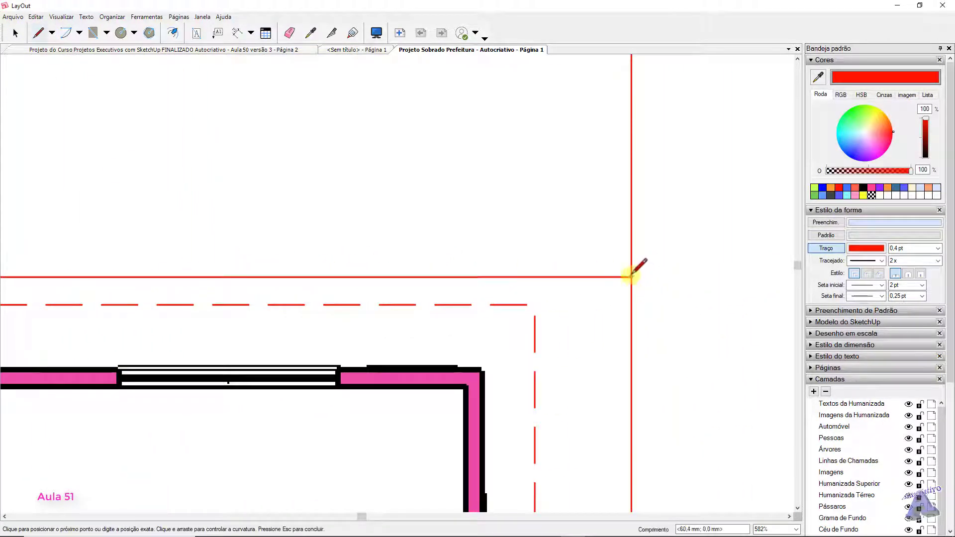
pyautogui.scroll(2, 632, 276)
pyautogui.click(641, 281)
pyautogui.scroll(-2, 649, 284)
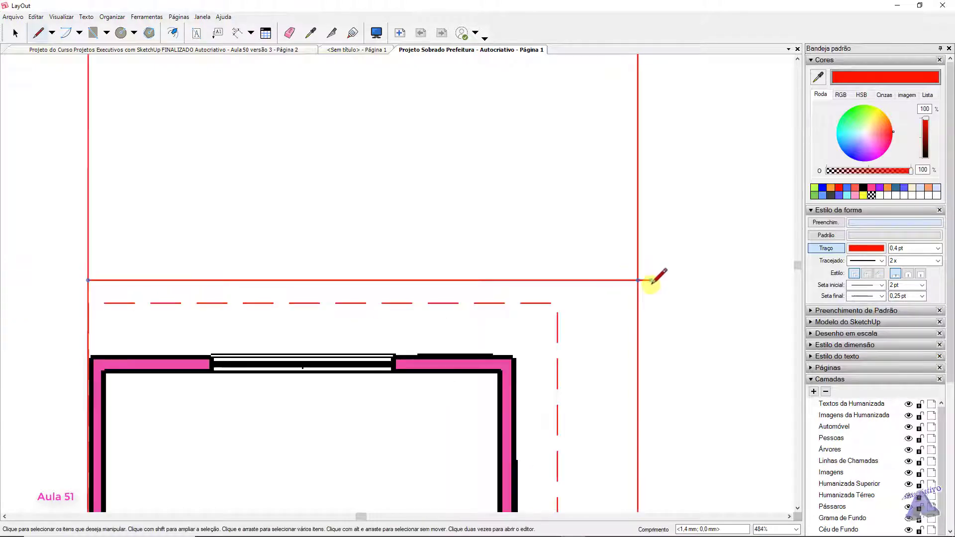
pyautogui.press('space')
# Examine the upper floor outline beside the ground floor plan and the Corte AA section on the sheet
pyautogui.scroll(-8, 673, 299)
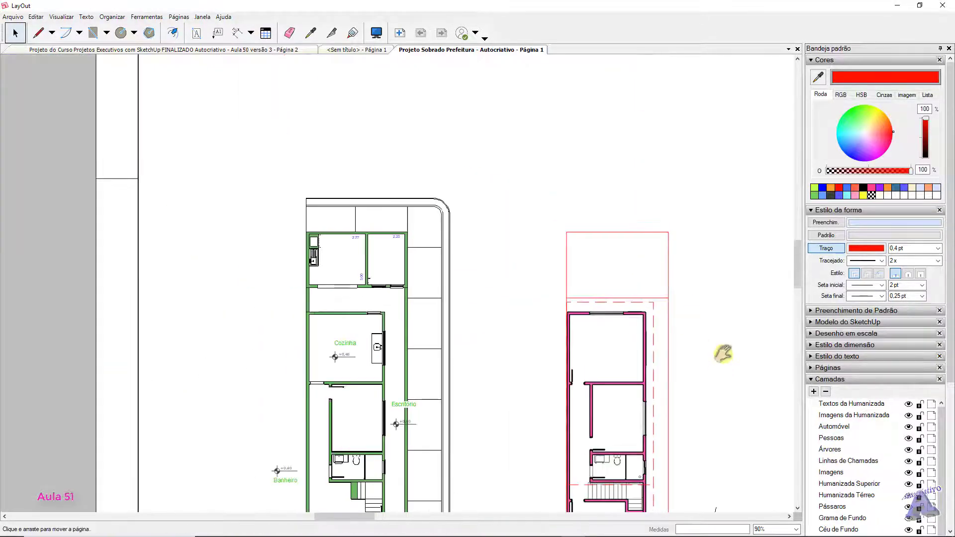
pyautogui.scroll(-3, 711, 234)
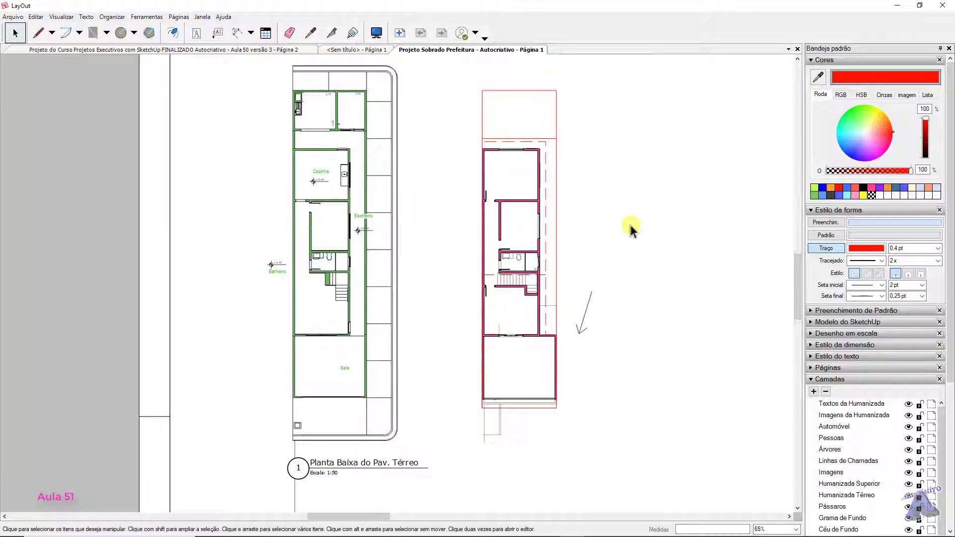
pyautogui.moveTo(641, 243); pyautogui.dragTo(589, 252, button='middle')
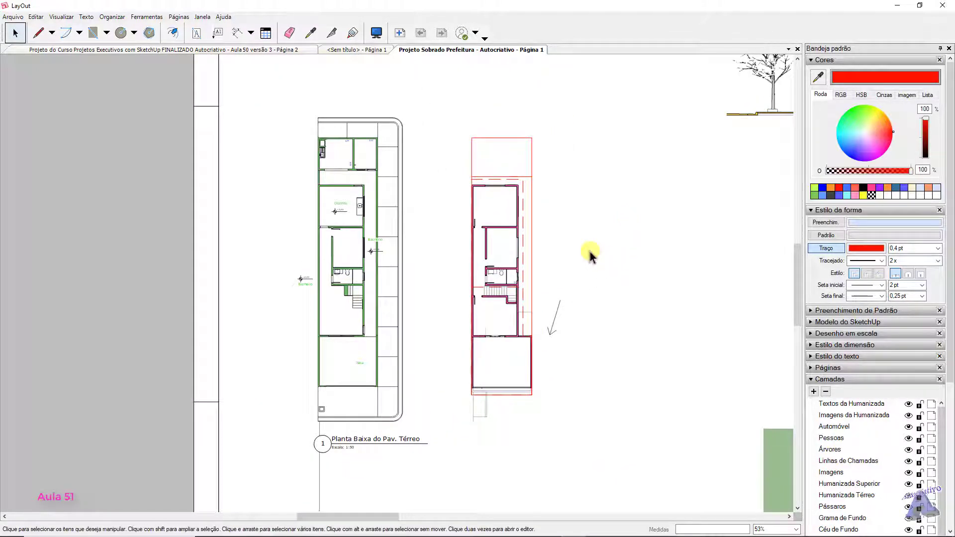
pyautogui.scroll(-3, 592, 253)
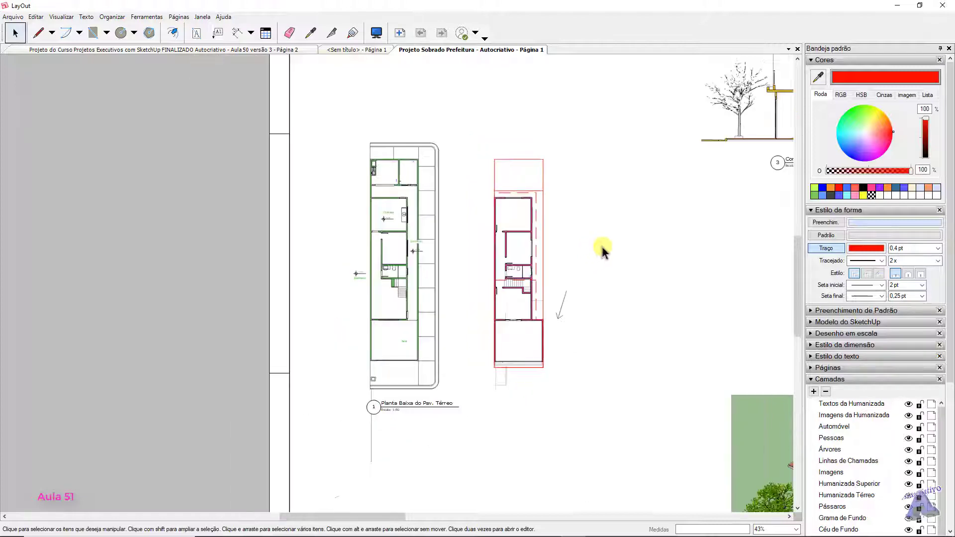
pyautogui.scroll(6, 647, 189)
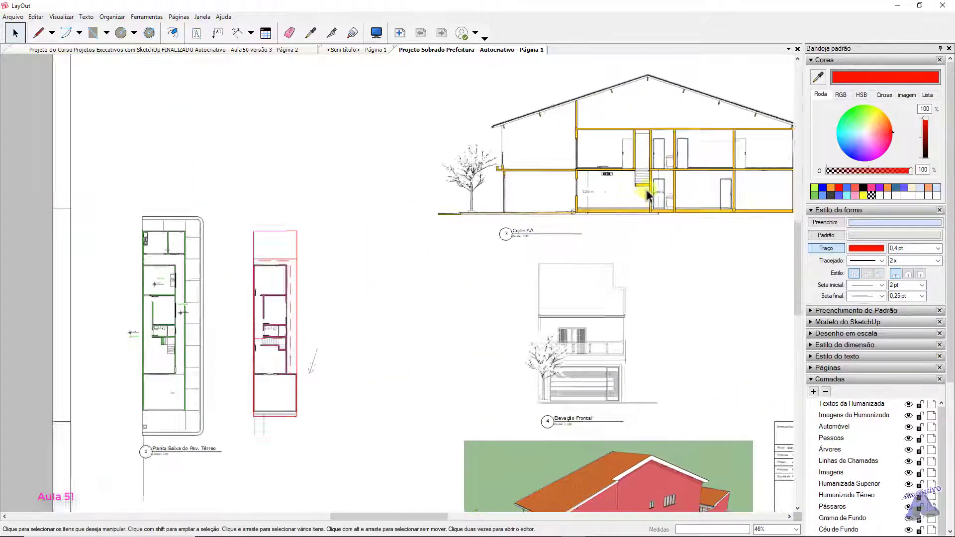
pyautogui.moveTo(647, 189); pyautogui.dragTo(575, 208, button='middle')
pyautogui.scroll(-6, 358, 240)
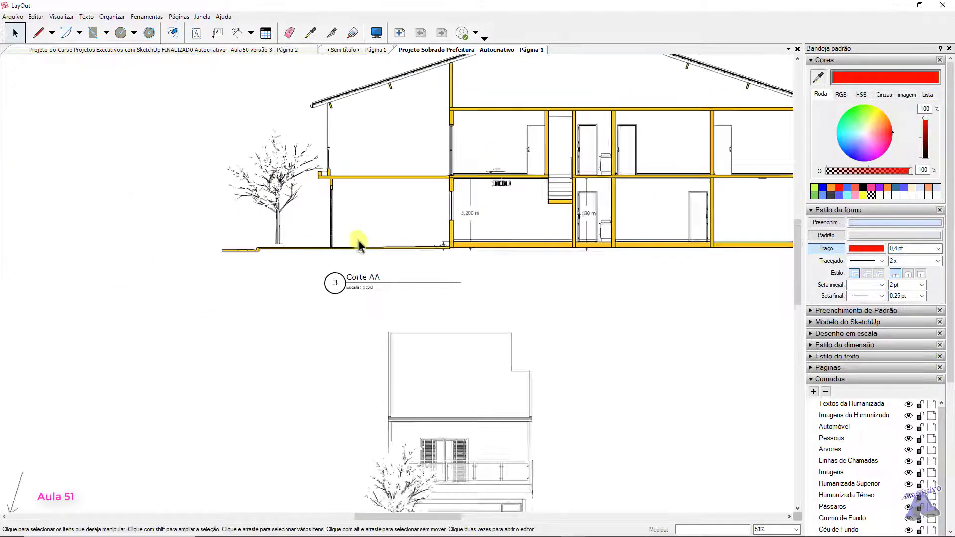
pyautogui.moveTo(371, 256); pyautogui.dragTo(404, 248, button='middle')
pyautogui.scroll(-1, 404, 248)
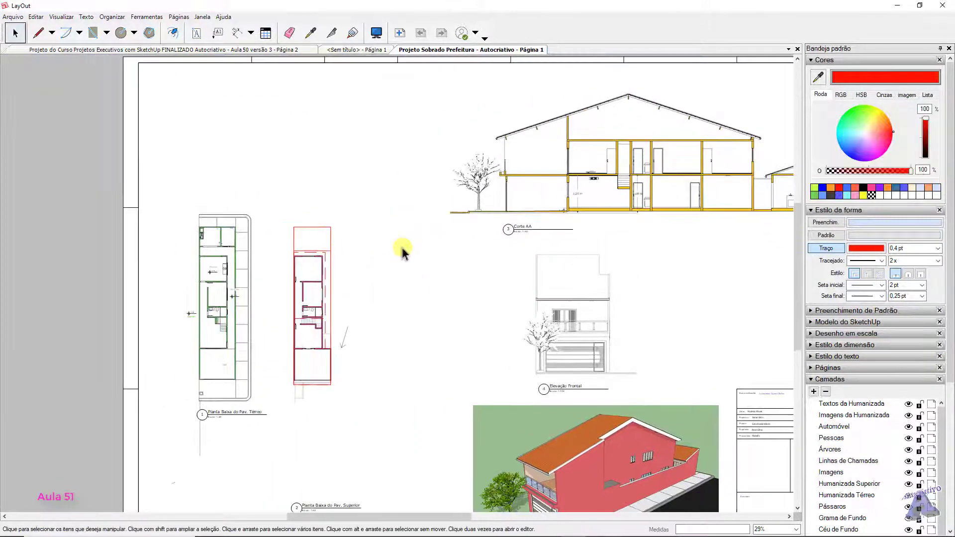
# Set up the Line tool with a dashed red stroke, 3x dash scale and 0,6 pt thickness
pyautogui.click(38, 33)
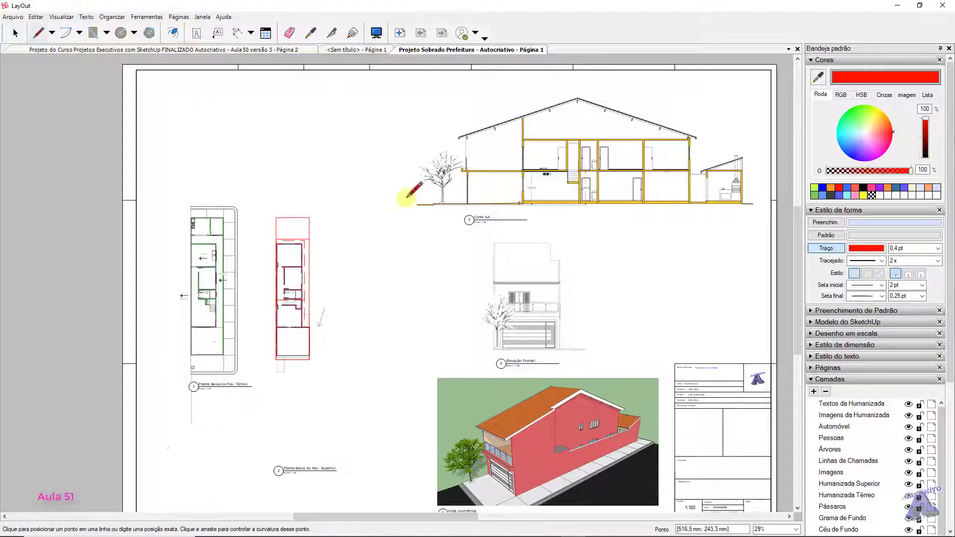
pyautogui.click(881, 262)
pyautogui.click(863, 285)
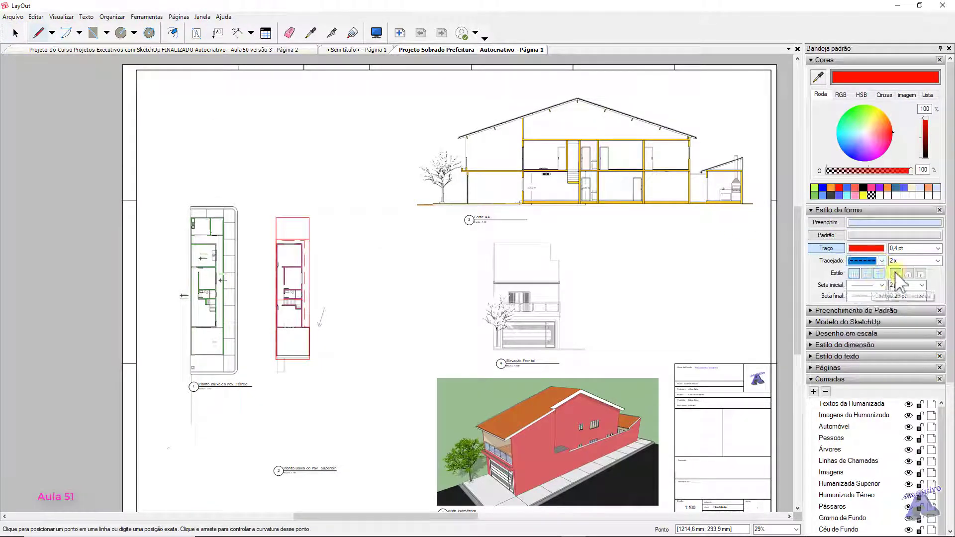
pyautogui.click(937, 261)
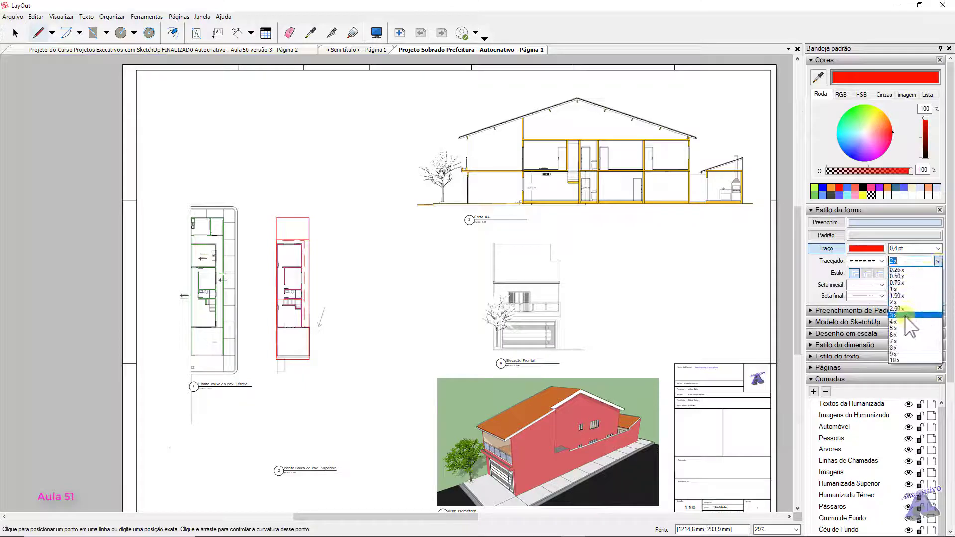
pyautogui.click(906, 316)
pyautogui.click(939, 248)
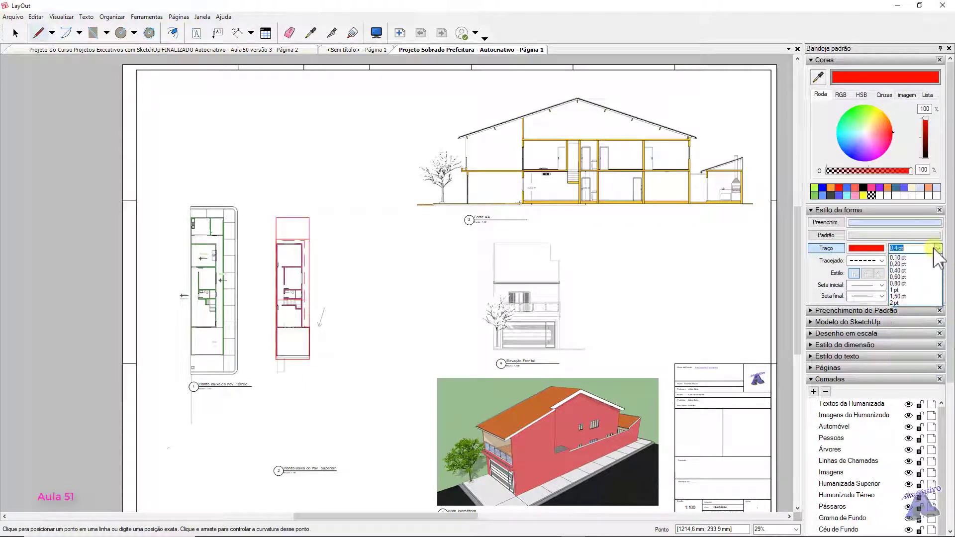
pyautogui.click(908, 276)
# Draw a vertical dashed section line about 340 mm long through the upper floor plan, extending beyond both ends of the plot
pyautogui.moveTo(382, 255); pyautogui.dragTo(649, 199, button='middle')
pyautogui.scroll(6, 452, 213)
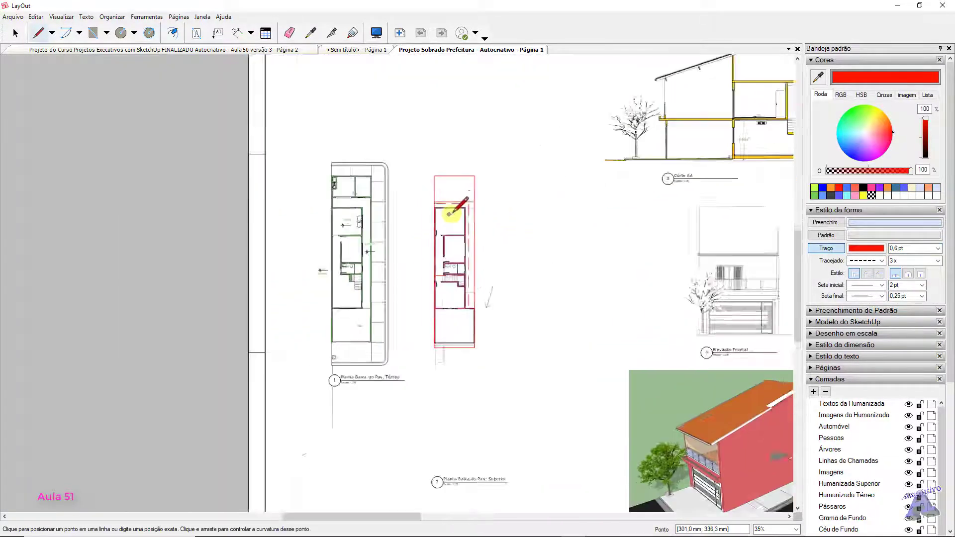
pyautogui.moveTo(462, 147); pyautogui.dragTo(476, 236, button='middle')
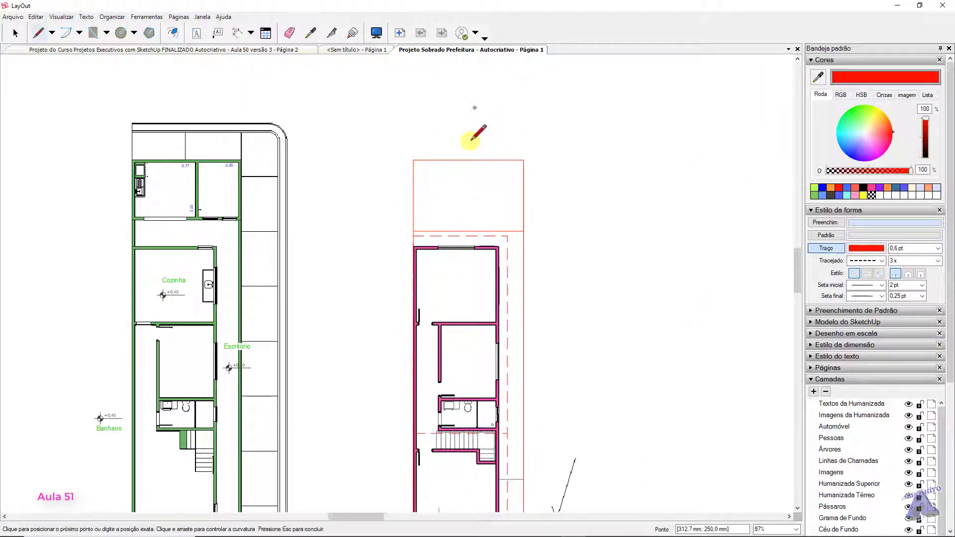
pyautogui.scroll(-1, 483, 176)
pyautogui.moveTo(483, 176); pyautogui.dragTo(505, 60, button='middle')
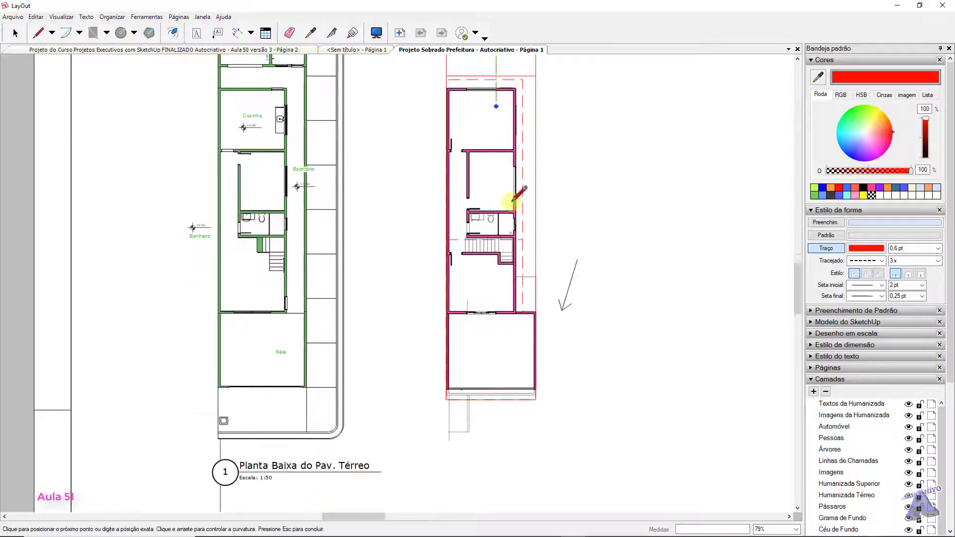
pyautogui.scroll(1, 483, 282)
pyautogui.moveTo(482, 282); pyautogui.dragTo(491, 180, button='middle')
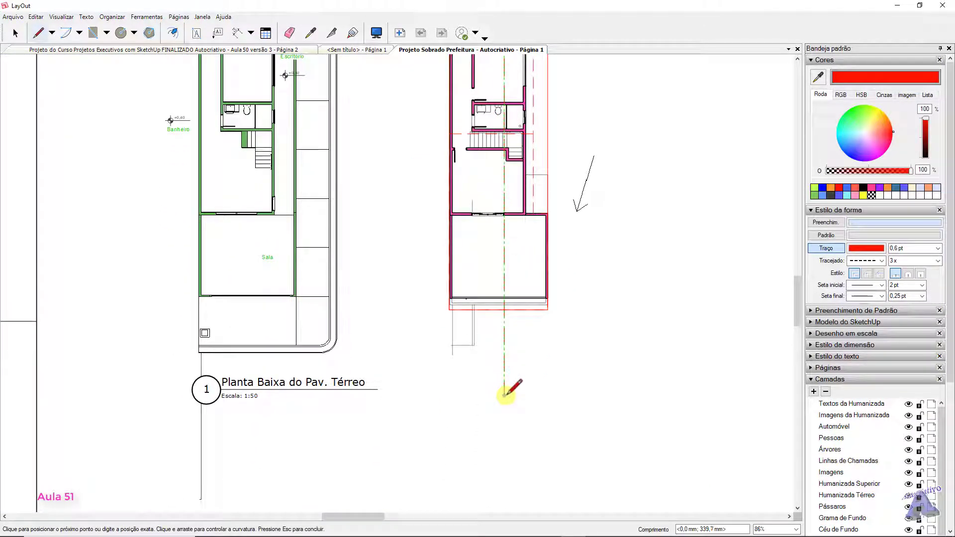
pyautogui.press('space')
pyautogui.scroll(14, 506, 326)
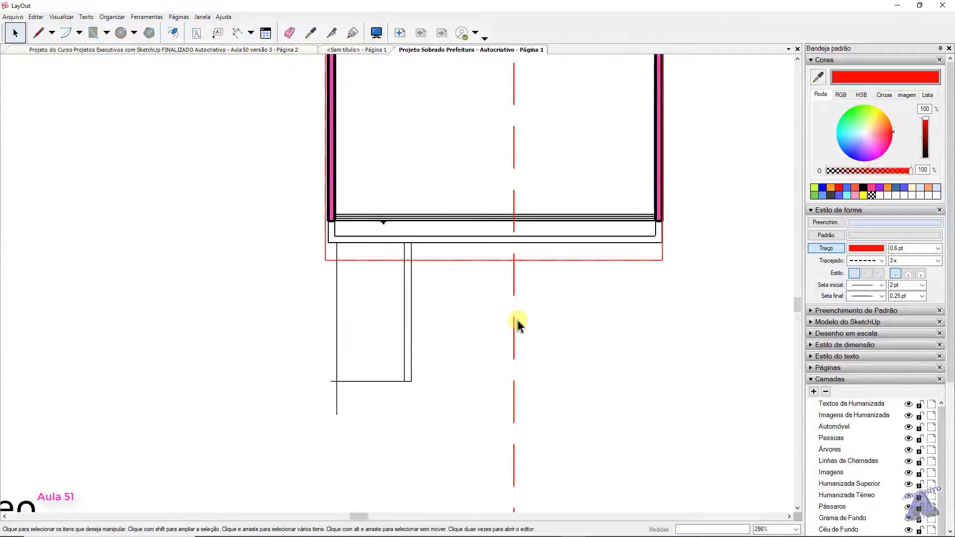
pyautogui.scroll(1, 514, 324)
pyautogui.scroll(-16, 513, 326)
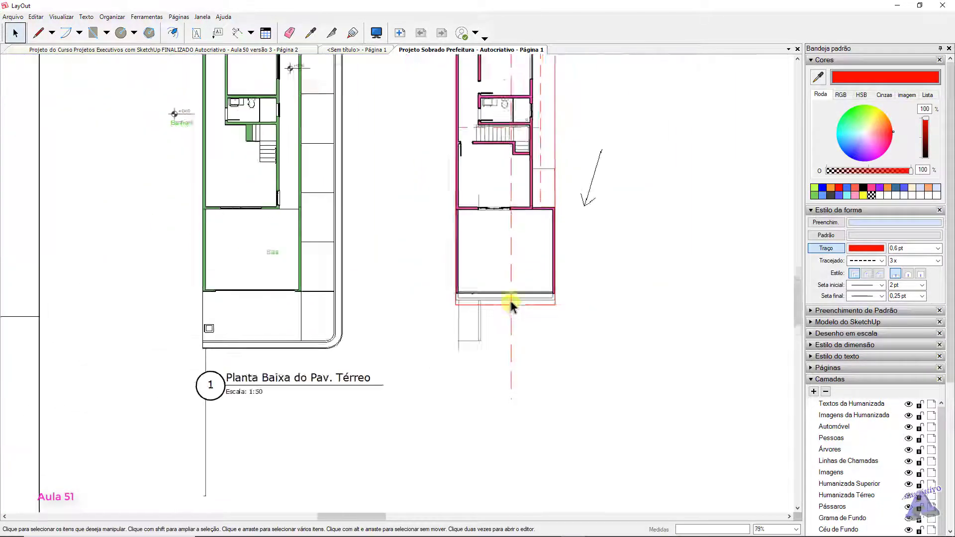
pyautogui.scroll(-5, 513, 306)
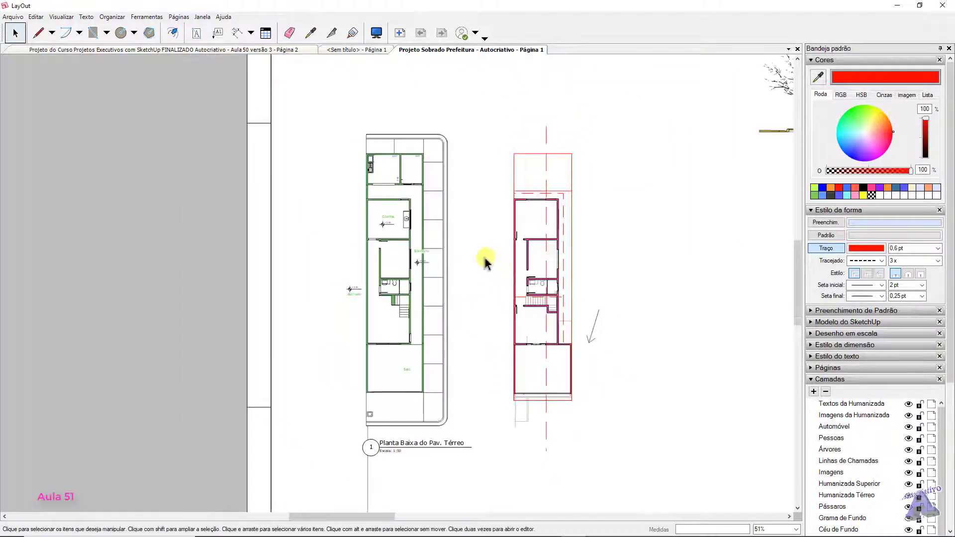
pyautogui.moveTo(485, 258); pyautogui.dragTo(468, 236, button='middle')
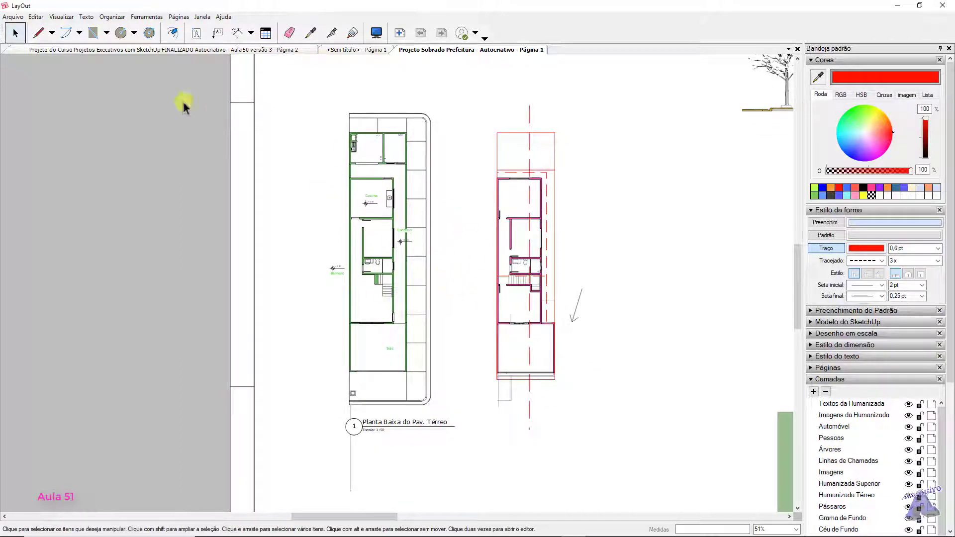
# Draw a horizontal dashed section line across both floor plans, passing through the stairs and extending beyond the outer sides
pyautogui.click(38, 33)
pyautogui.scroll(11, 380, 296)
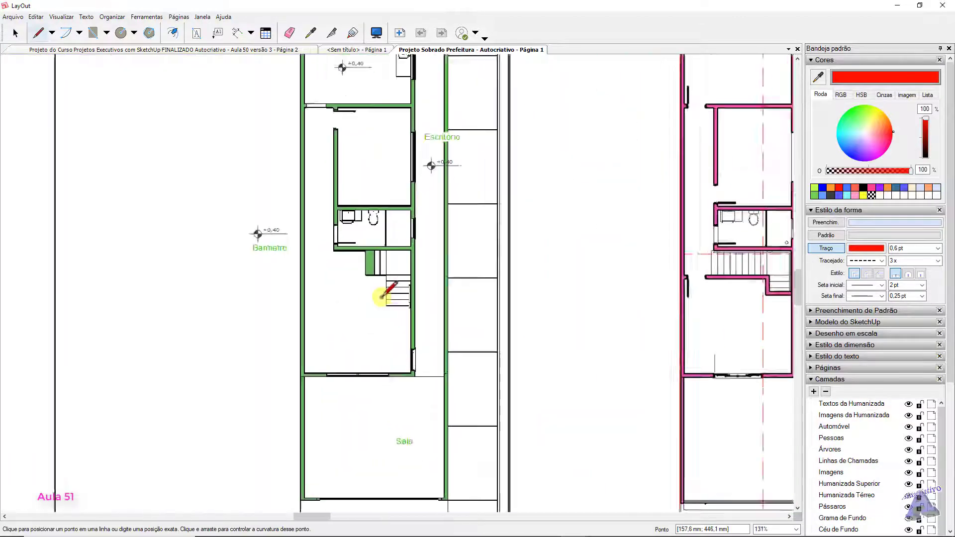
pyautogui.scroll(4, 381, 297)
pyautogui.click(219, 255)
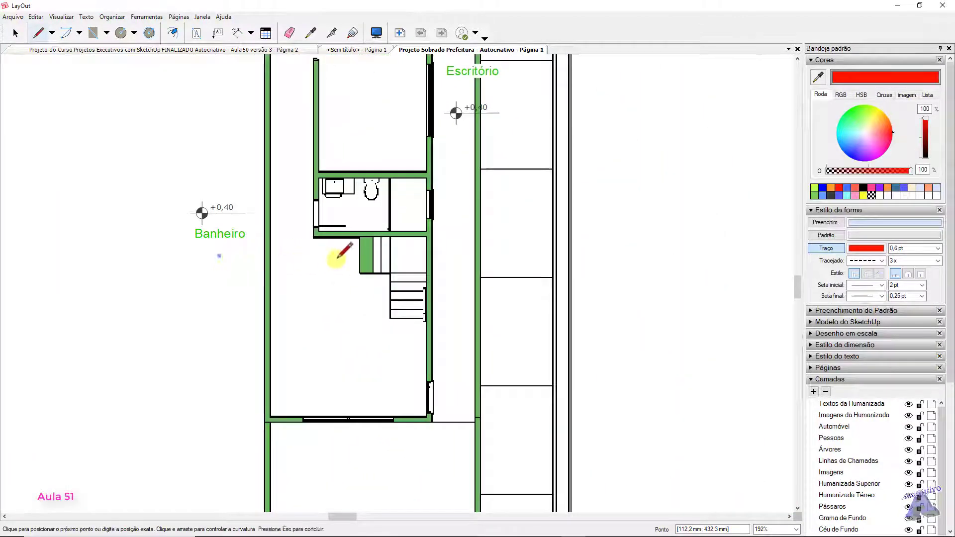
pyautogui.scroll(-2, 407, 252)
pyautogui.scroll(-3, 500, 253)
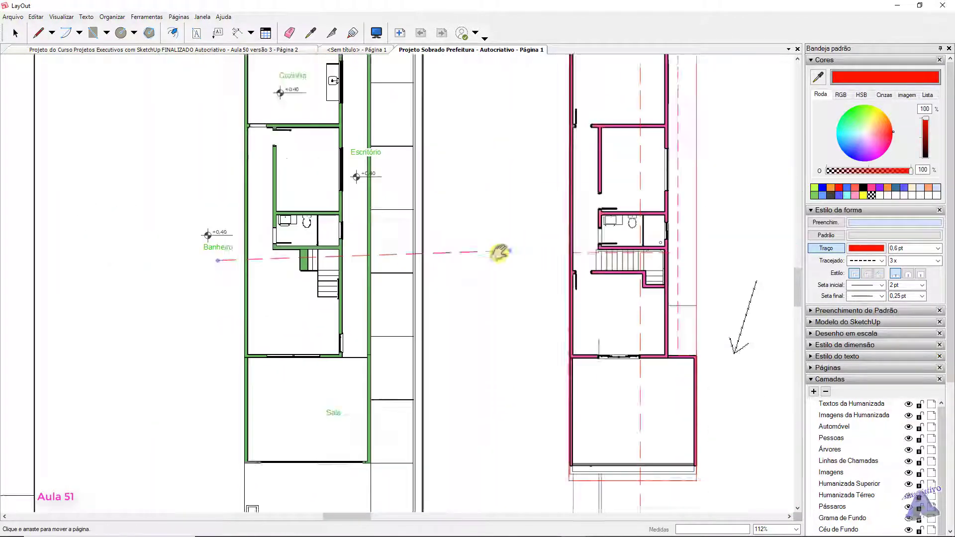
pyautogui.moveTo(500, 253); pyautogui.dragTo(357, 262, button='middle')
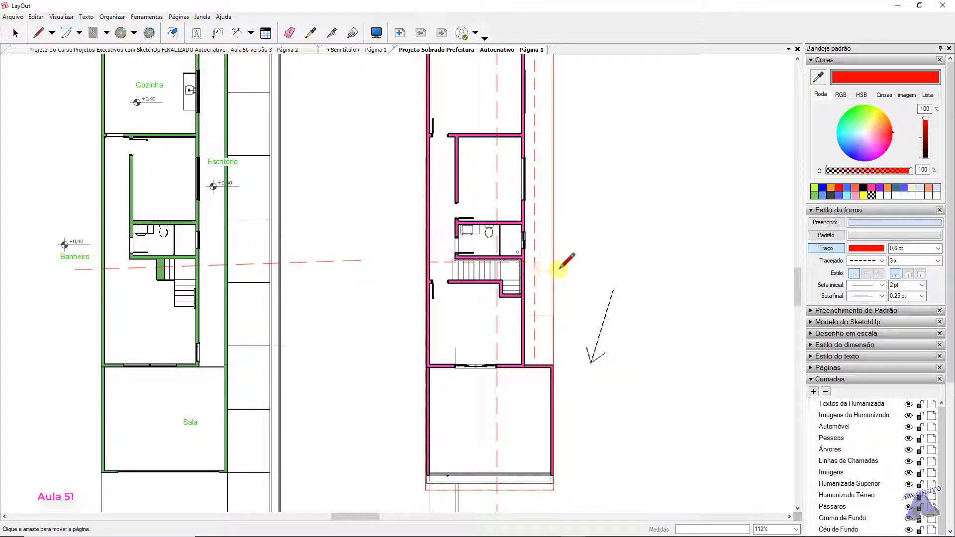
pyautogui.click(625, 266)
pyautogui.press('space')
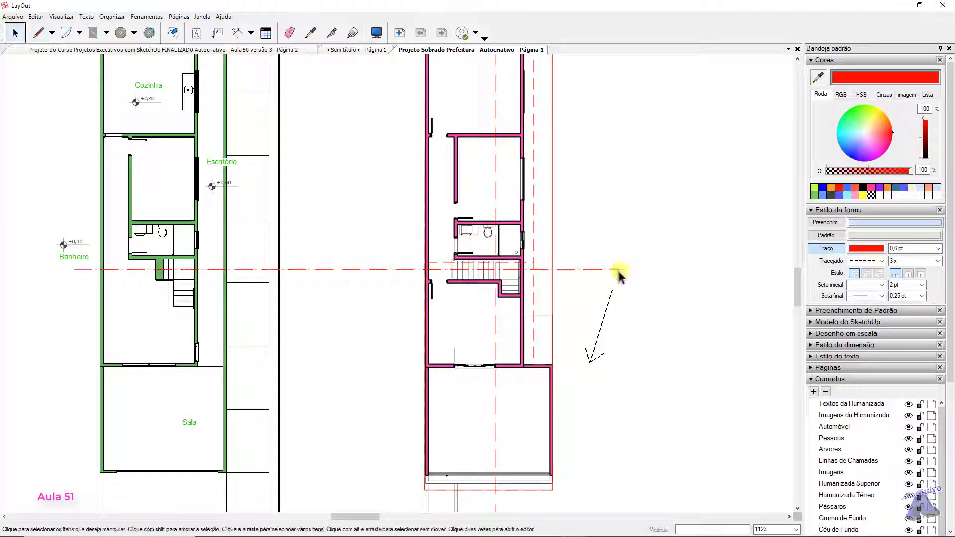
# Recolor the stroke of the horizontal section line with the dark grey swatch
pyautogui.click(617, 270)
pyautogui.click(831, 195)
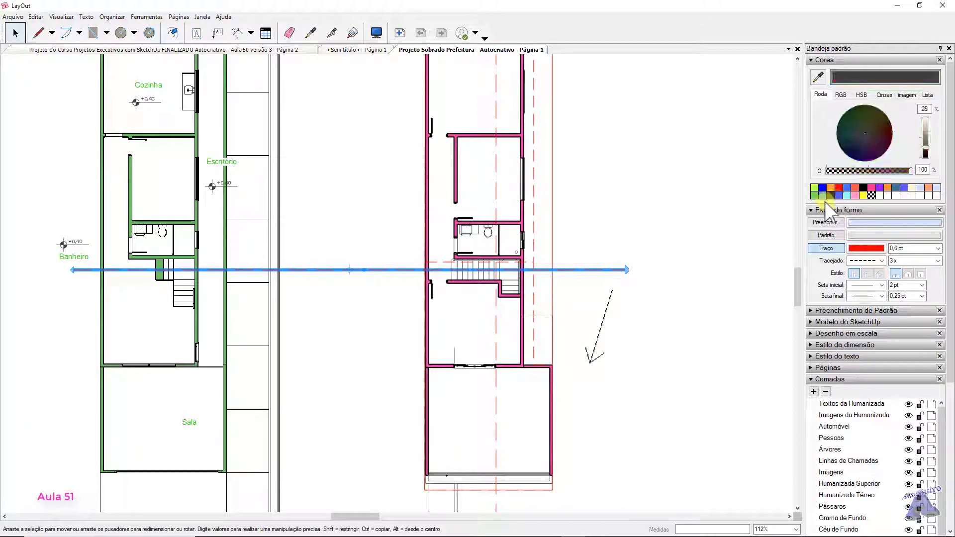
pyautogui.click(735, 263)
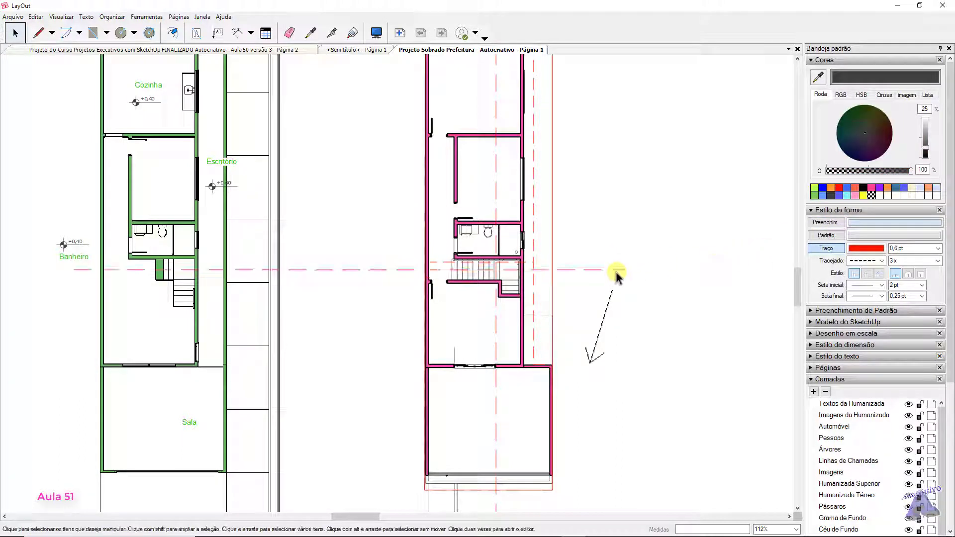
pyautogui.click(881, 149)
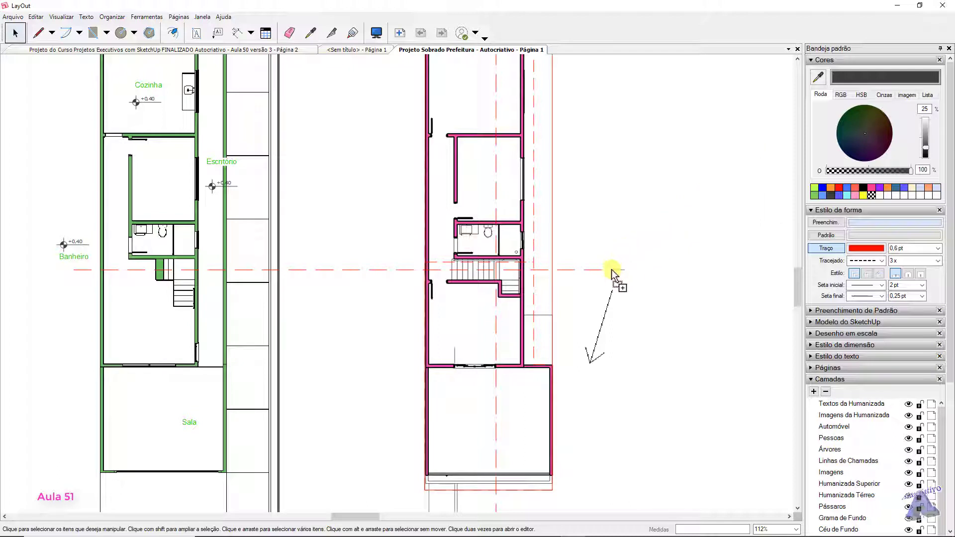
pyautogui.click(619, 271)
pyautogui.click(857, 152)
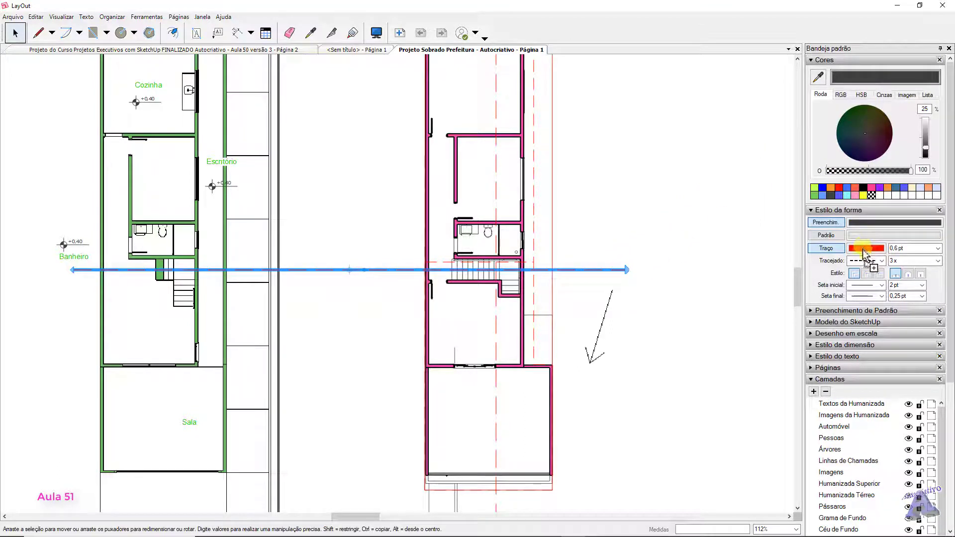
pyautogui.click(740, 305)
# Sample the horizontal section line's dark grey dashed style and apply it to the vertical section line through the upper floor plan
pyautogui.moveTo(710, 273); pyautogui.dragTo(766, 164, button='middle')
pyautogui.scroll(-1, 744, 212)
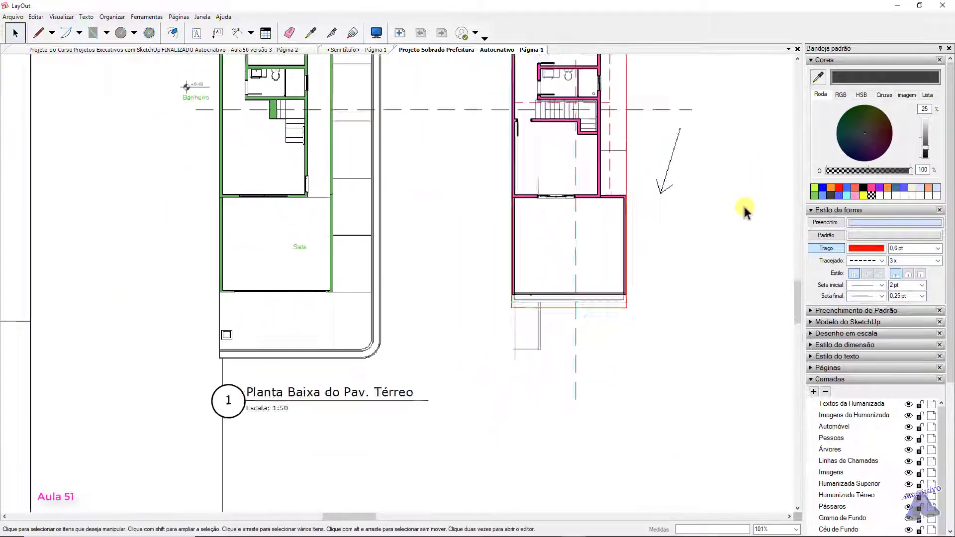
pyautogui.scroll(-1, 745, 211)
pyautogui.click(593, 331)
pyautogui.click(731, 236)
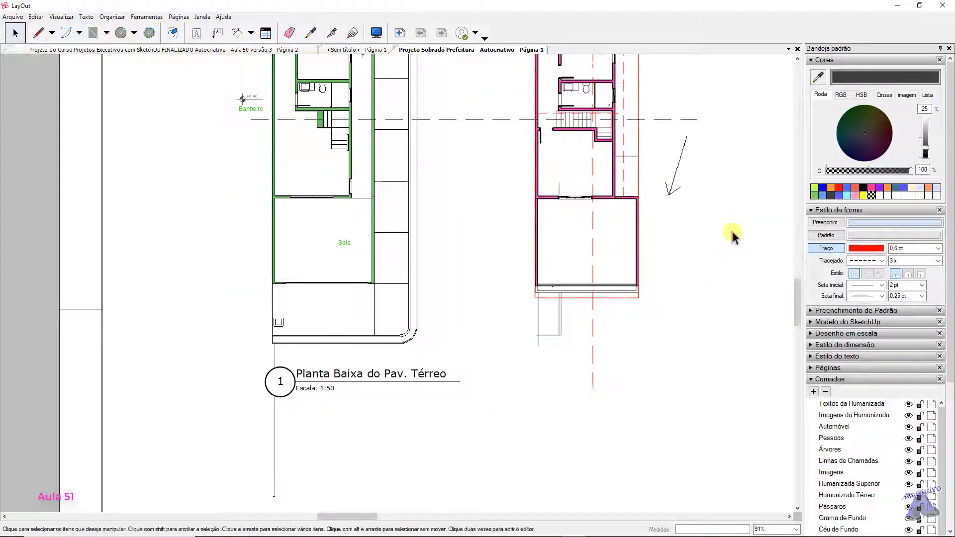
pyautogui.moveTo(626, 148); pyautogui.dragTo(587, 219, button='middle')
pyautogui.click(309, 33)
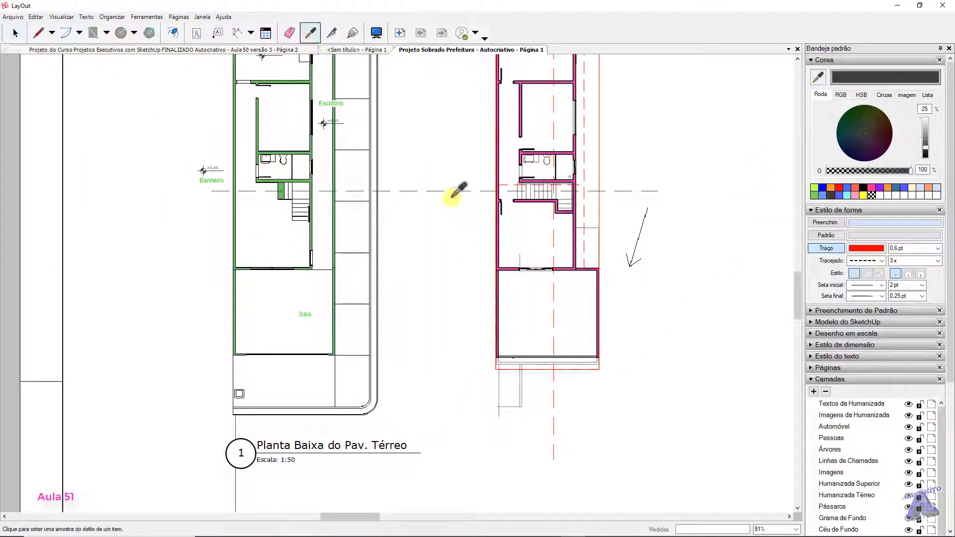
pyautogui.click(458, 192)
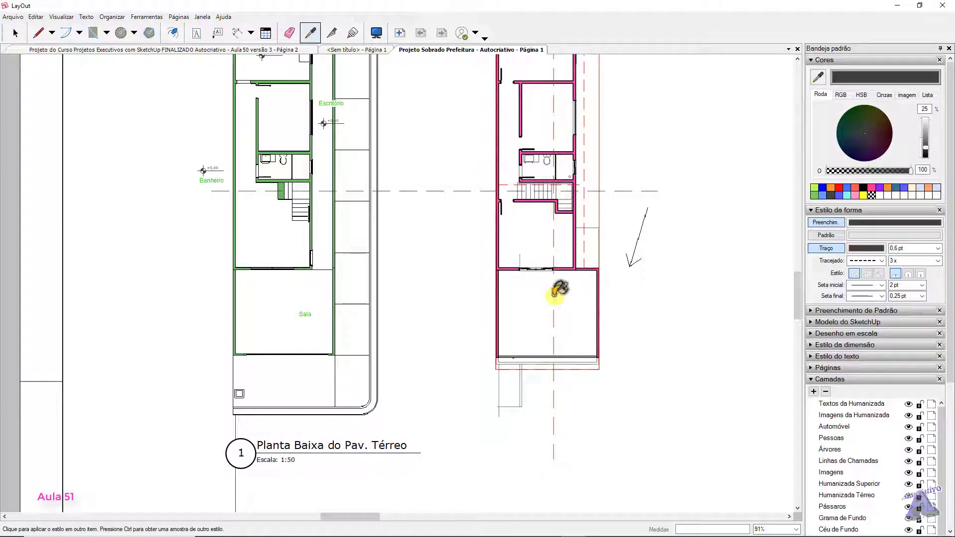
pyautogui.scroll(-3, 706, 301)
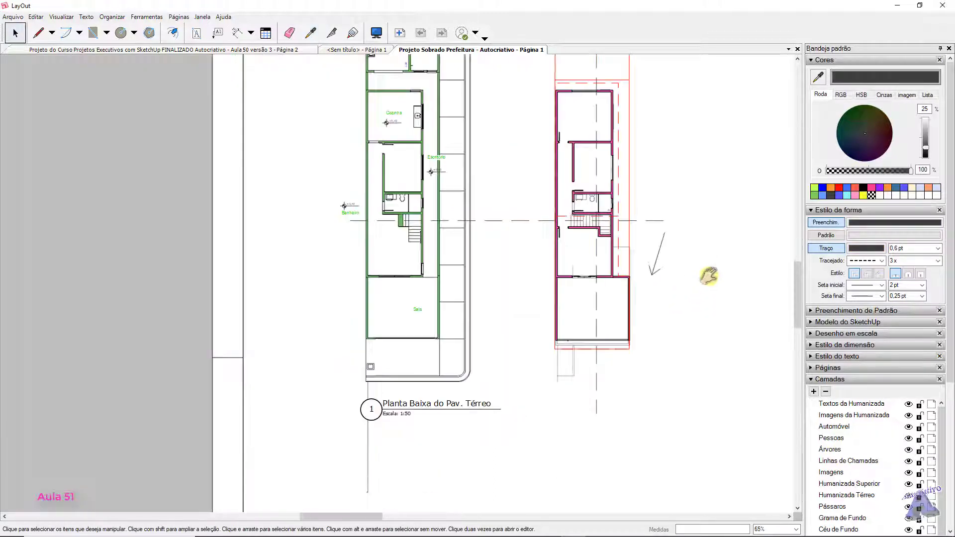
pyautogui.scroll(1, 716, 297)
pyautogui.press('space')
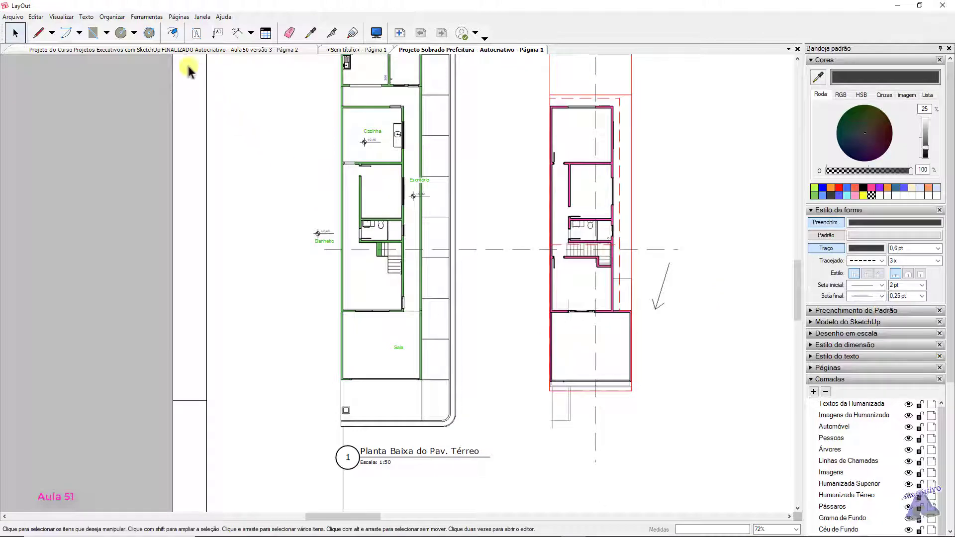
# Switch to the Projeto do Curso document and examine the Corte BB title and the section symbols around the page 1 floor plans
pyautogui.click(194, 50)
pyautogui.scroll(-2, 209, 63)
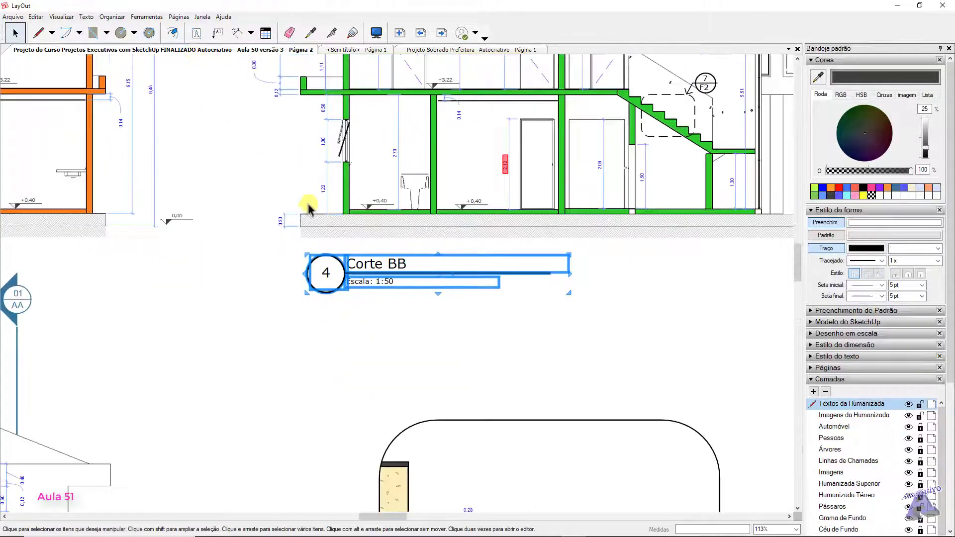
pyautogui.click(326, 332)
pyautogui.scroll(-2, 210, 301)
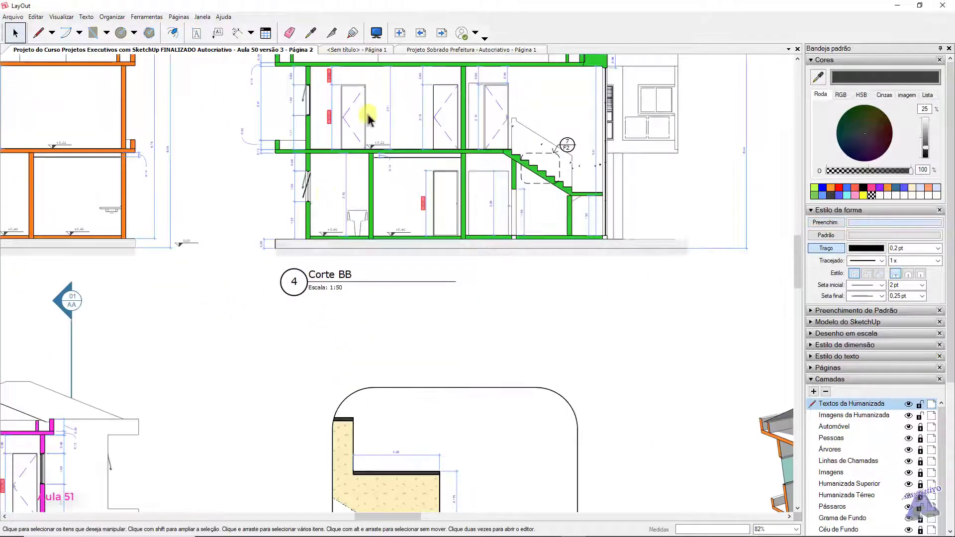
pyautogui.click(418, 33)
pyautogui.scroll(-5, 433, 218)
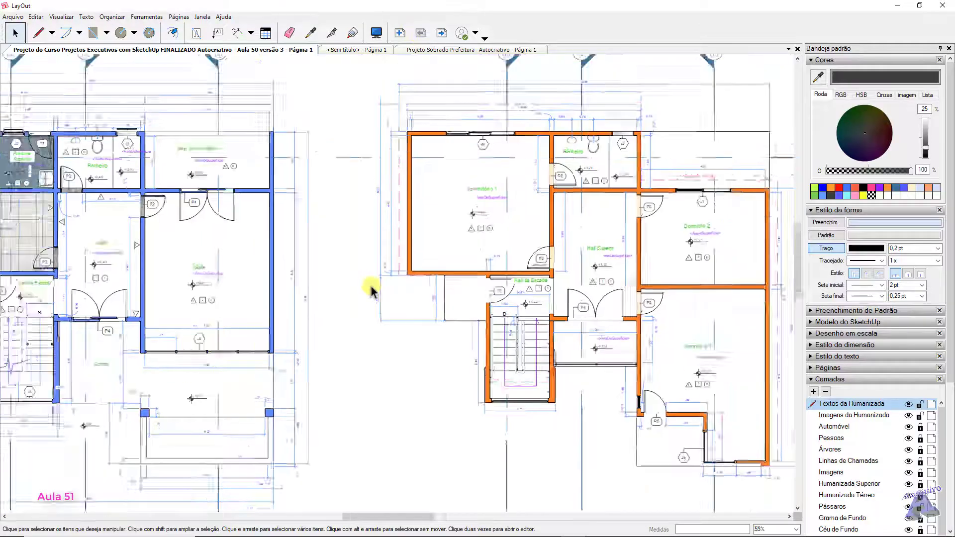
pyautogui.scroll(2, 554, 249)
pyautogui.scroll(5, 519, 209)
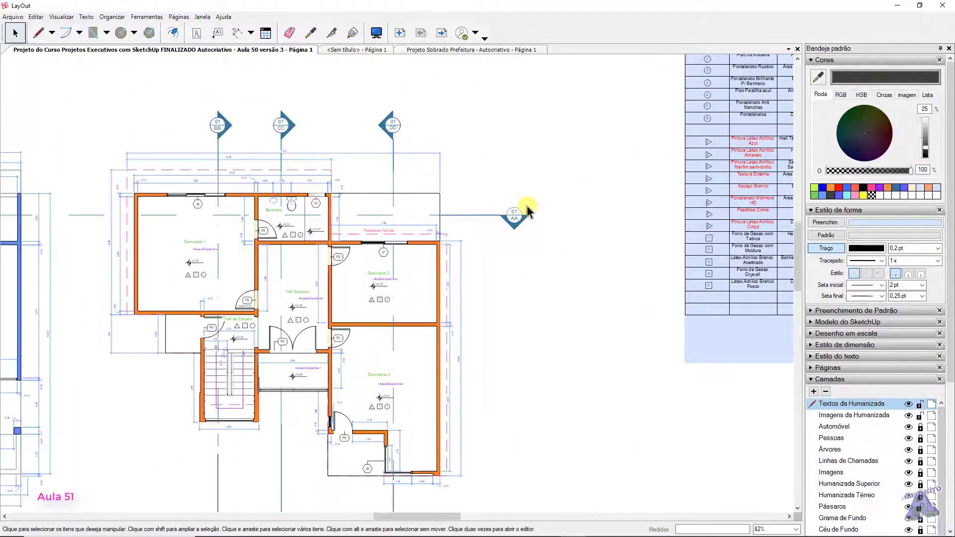
pyautogui.scroll(1, 532, 233)
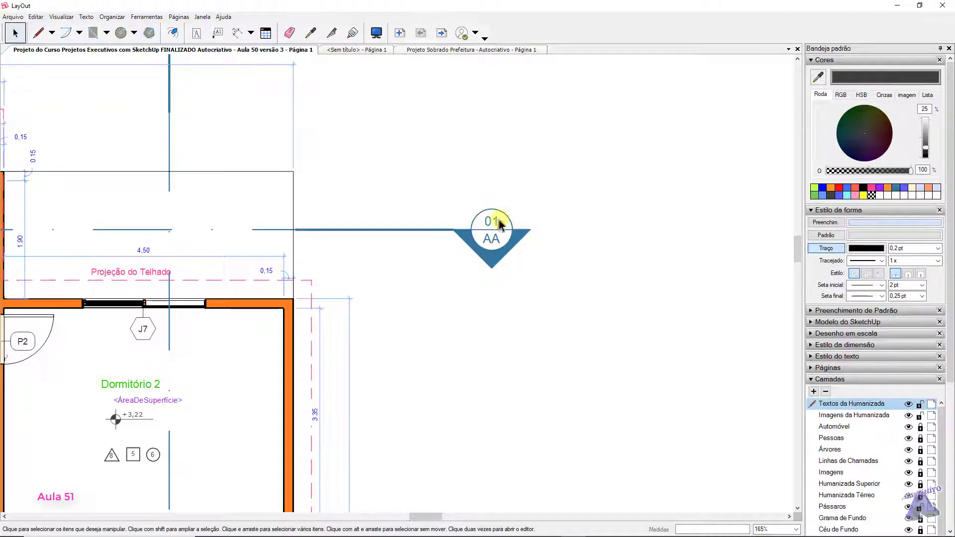
pyautogui.scroll(-5, 500, 266)
pyautogui.moveTo(496, 283)
pyautogui.mouseDown(button='middle')
pyautogui.moveTo(480, 277)
pyautogui.moveTo(561, 272)
pyautogui.moveTo(572, 283)
pyautogui.mouseUp(button='middle')
pyautogui.scroll(6, 559, 258)
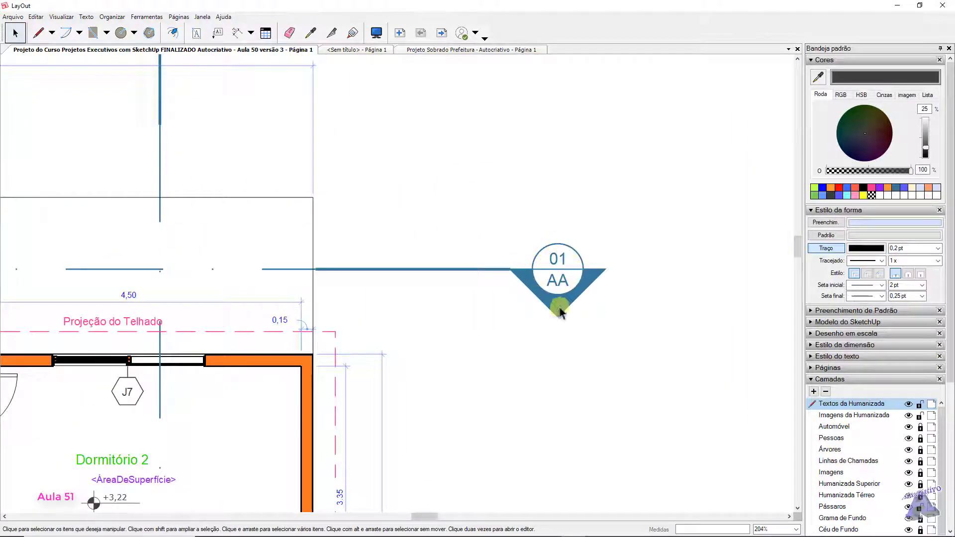
pyautogui.scroll(-9, 597, 282)
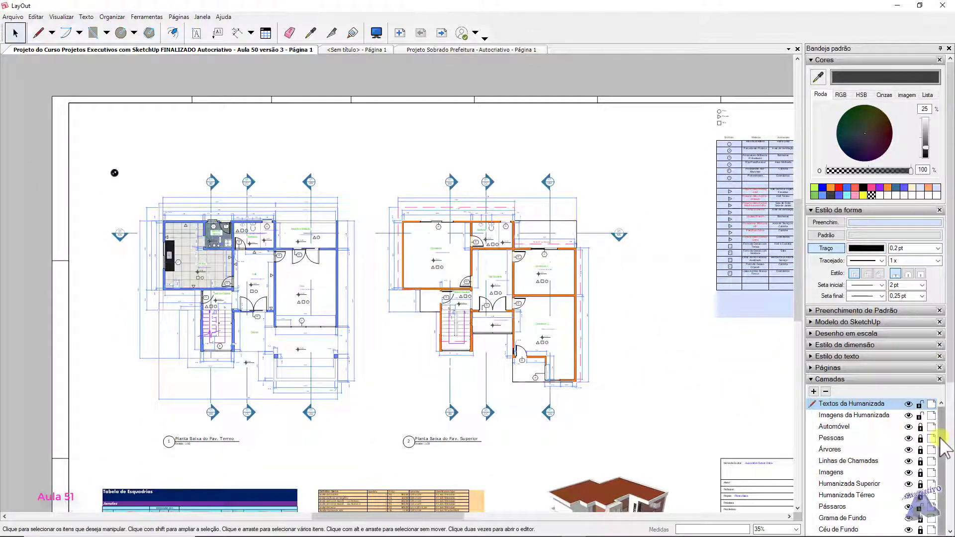
# Collapse the color and shape style settings and unlock the Símbolo de Corte layer
pyautogui.click(811, 59)
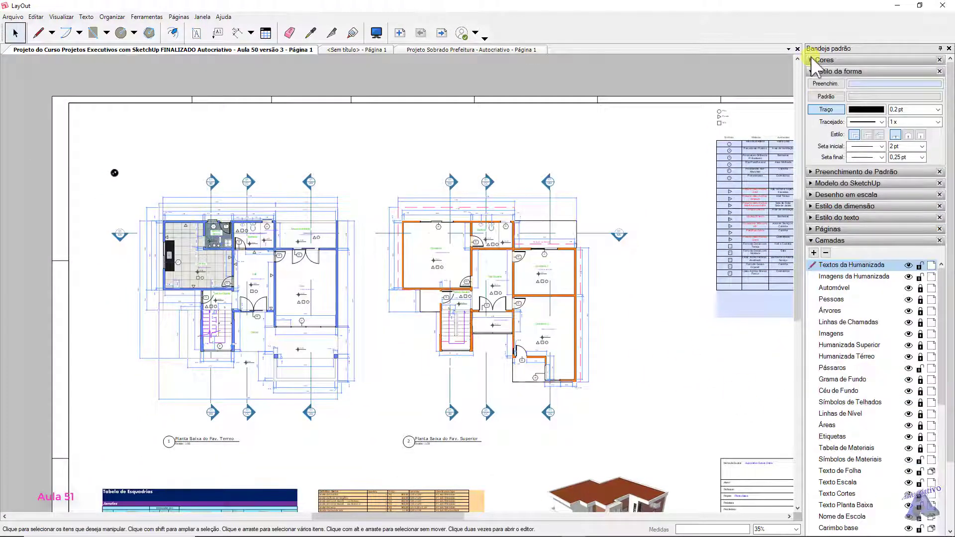
pyautogui.click(812, 71)
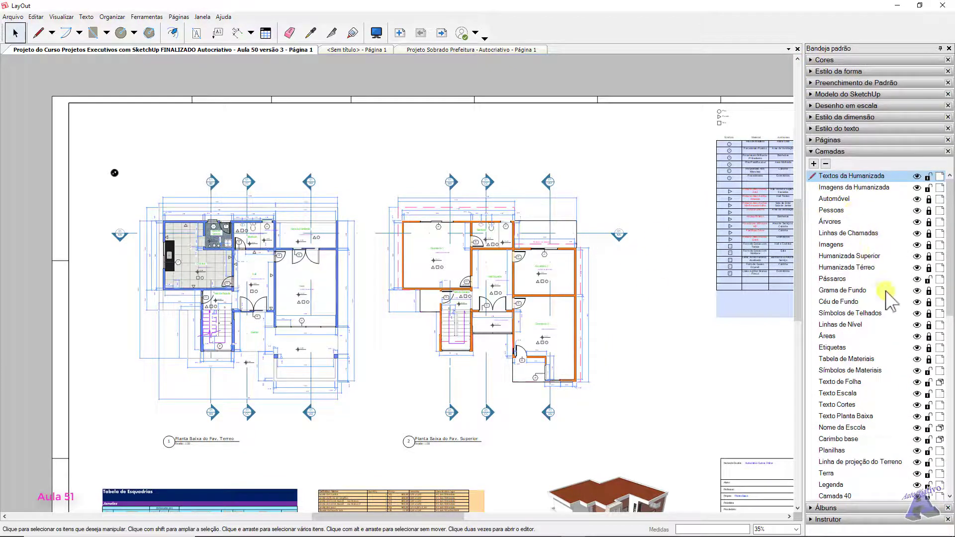
pyautogui.moveTo(951, 293); pyautogui.dragTo(951, 412)
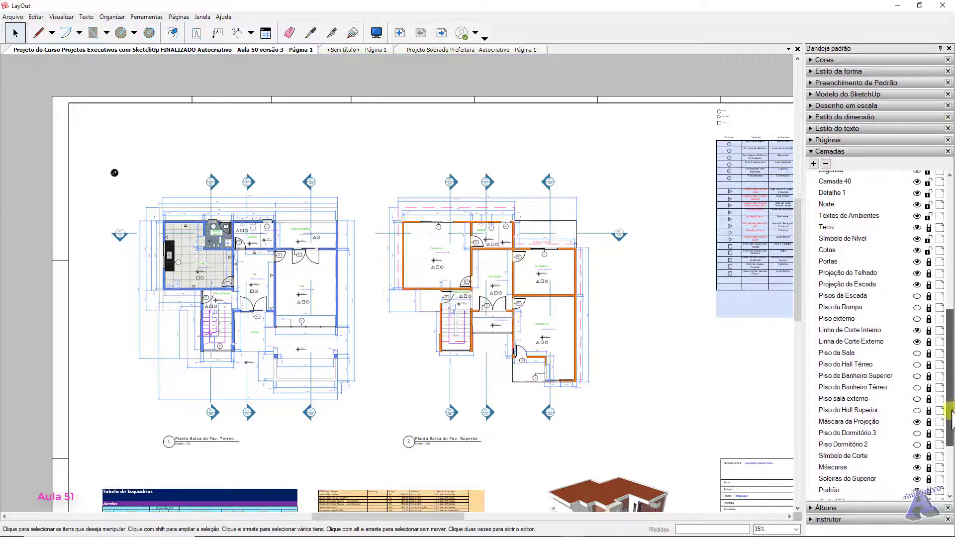
# Select the complete 01/AA section symbol beside the upper floor plan and copy it
pyautogui.click(621, 234)
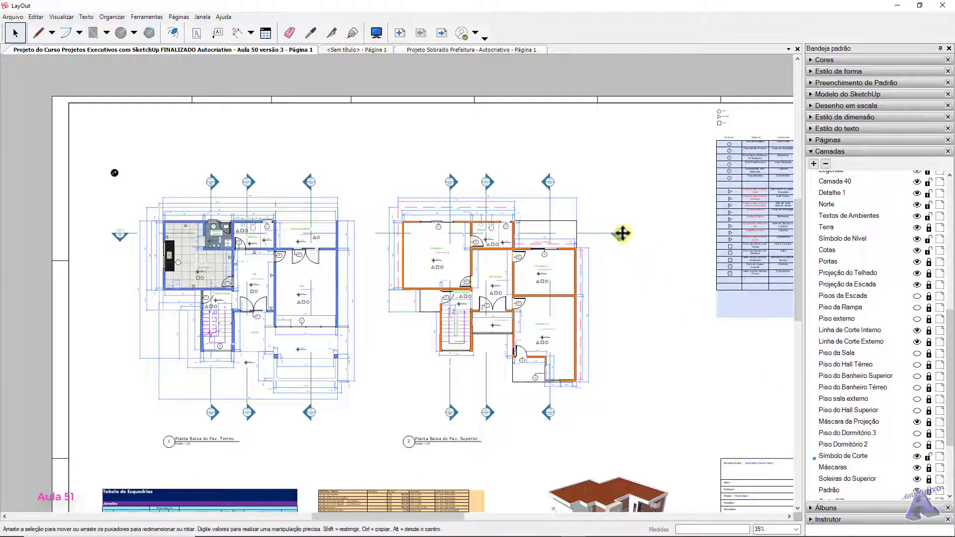
pyautogui.scroll(5, 628, 245)
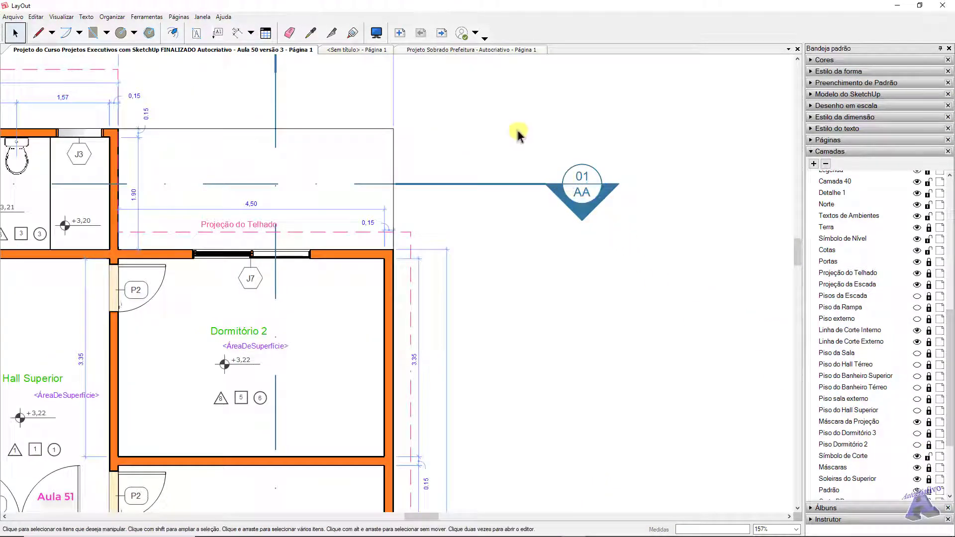
pyautogui.moveTo(518, 130); pyautogui.dragTo(647, 256)
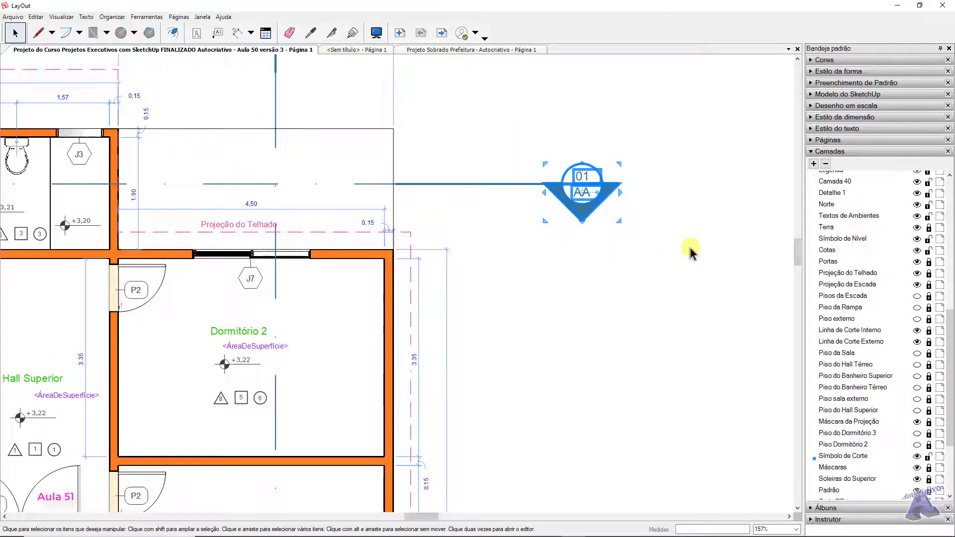
# Paste the 01/AA section symbol into the Projeto Sobrado Prefeitura document and place it at the horizontal section line's end beside the upper floor
pyautogui.click(446, 50)
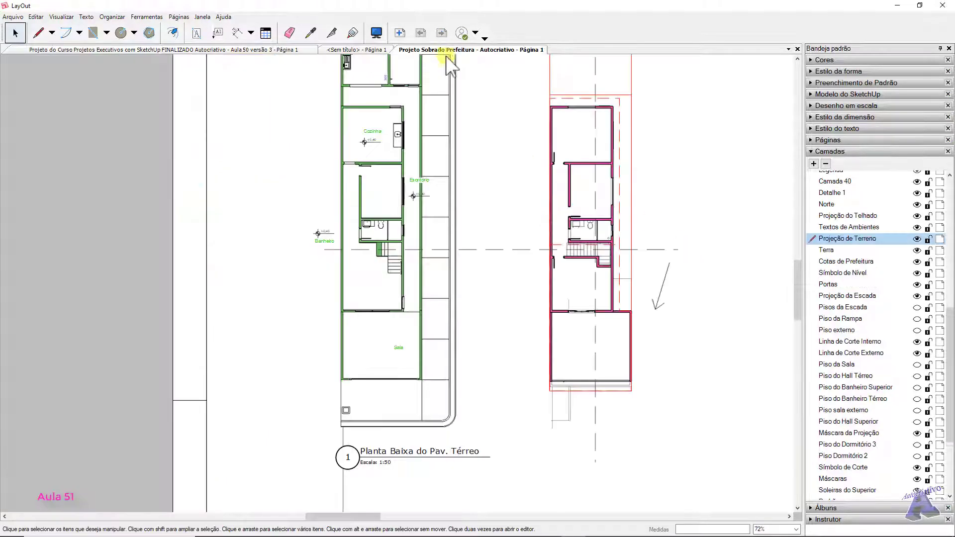
pyautogui.scroll(-6, 513, 207)
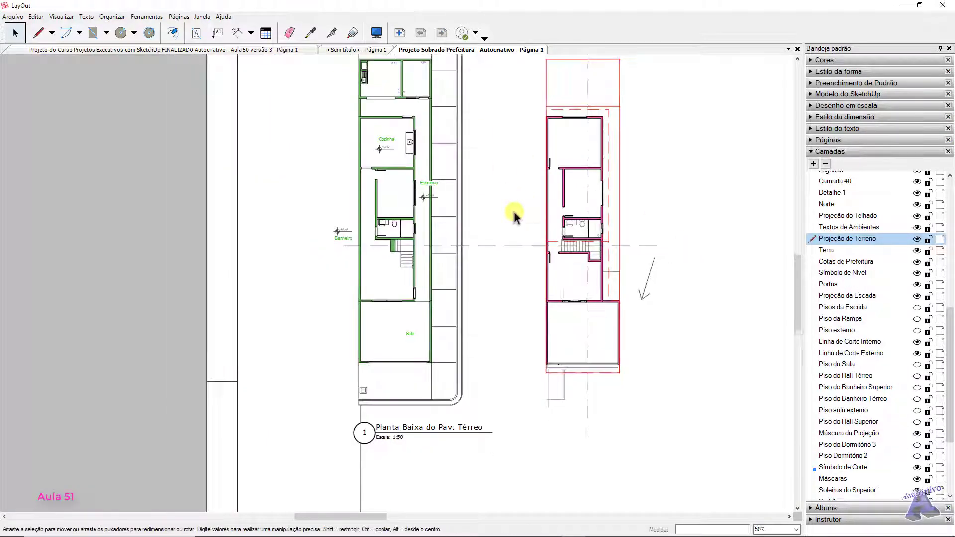
pyautogui.scroll(5, 622, 222)
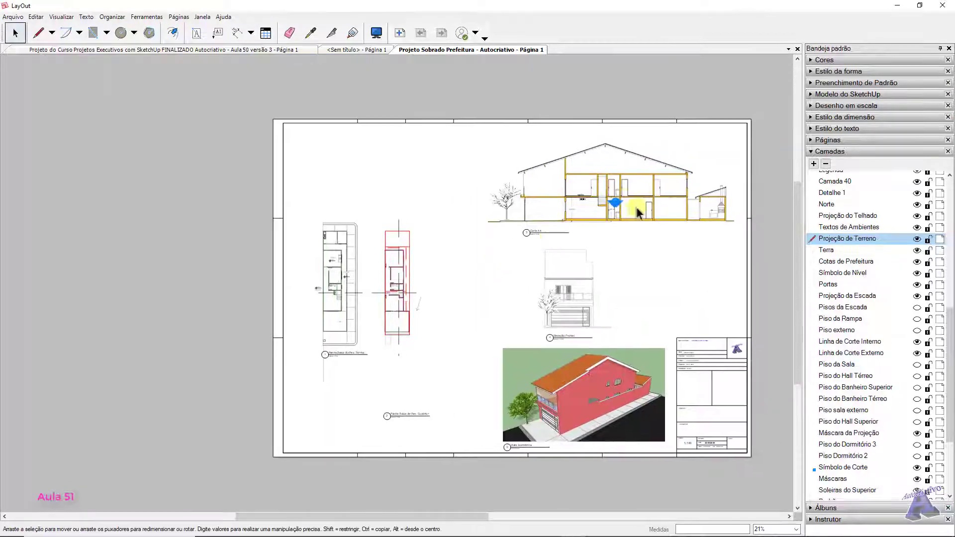
pyautogui.scroll(4, 609, 203)
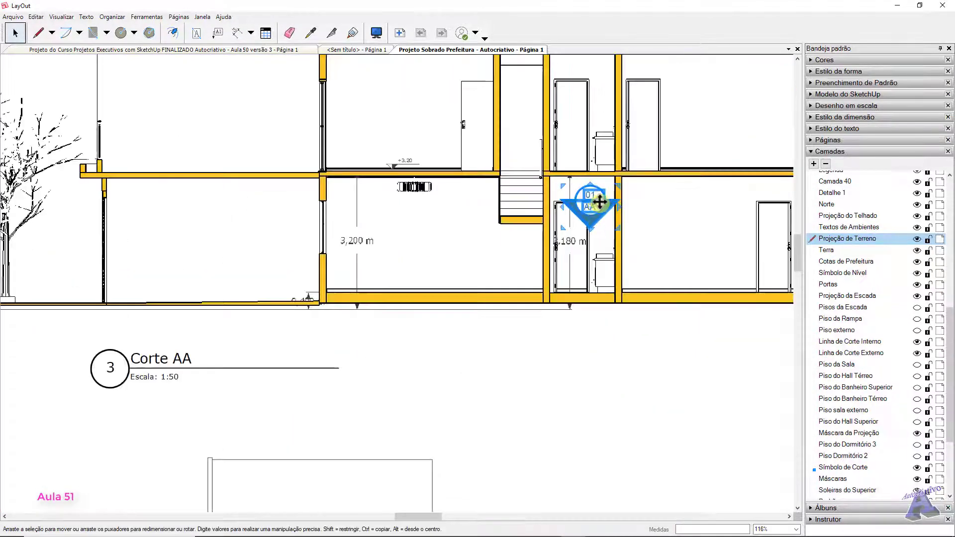
pyautogui.moveTo(601, 202); pyautogui.dragTo(190, 392)
pyautogui.scroll(-4, 431, 263)
pyautogui.scroll(-4, 233, 317)
pyautogui.scroll(9, 190, 392)
pyautogui.moveTo(199, 341); pyautogui.dragTo(592, 246, button='middle')
pyautogui.click(565, 313)
pyautogui.moveTo(541, 327); pyautogui.dragTo(657, 348)
pyautogui.click(619, 339)
# Change the pasted section symbol's label from AA to BB
pyautogui.scroll(2, 542, 282)
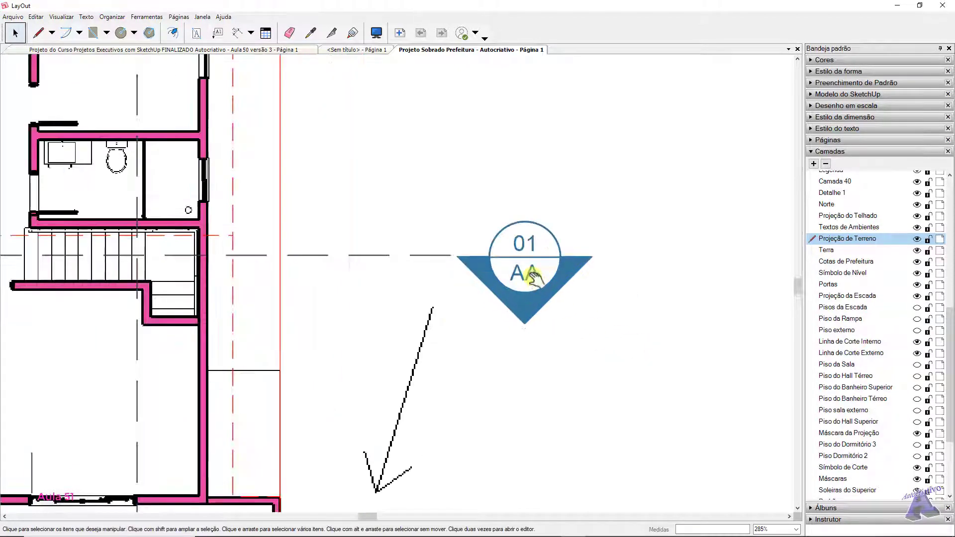
pyautogui.doubleClick(536, 275)
pyautogui.click(540, 273)
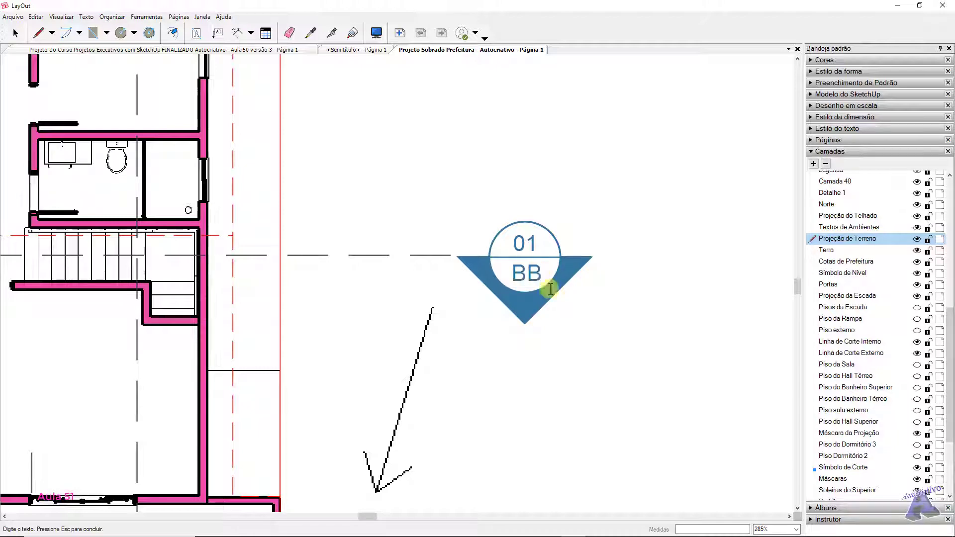
pyautogui.press('Escape')
pyautogui.scroll(-4, 586, 205)
pyautogui.scroll(-4, 589, 208)
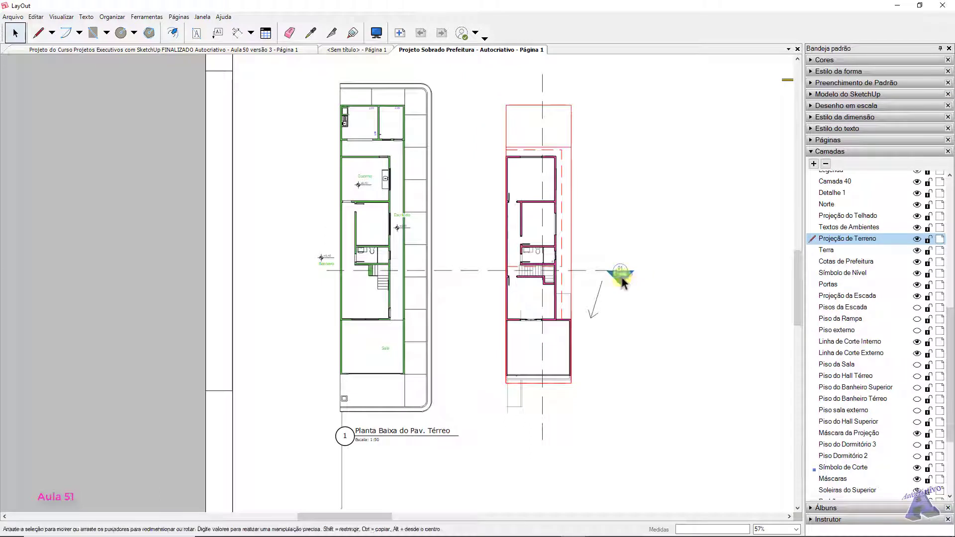
# Examine the ground floor and upper floor plans, their rooms, the dashed section lines and the 01/BB section symbol
pyautogui.scroll(-3, 657, 289)
pyautogui.moveTo(681, 273); pyautogui.dragTo(572, 295, button='middle')
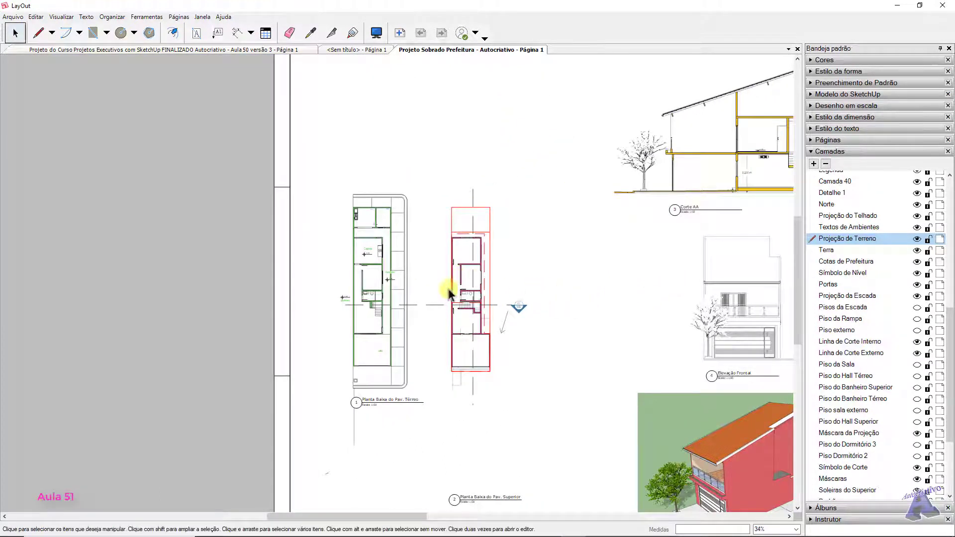
pyautogui.scroll(10, 490, 233)
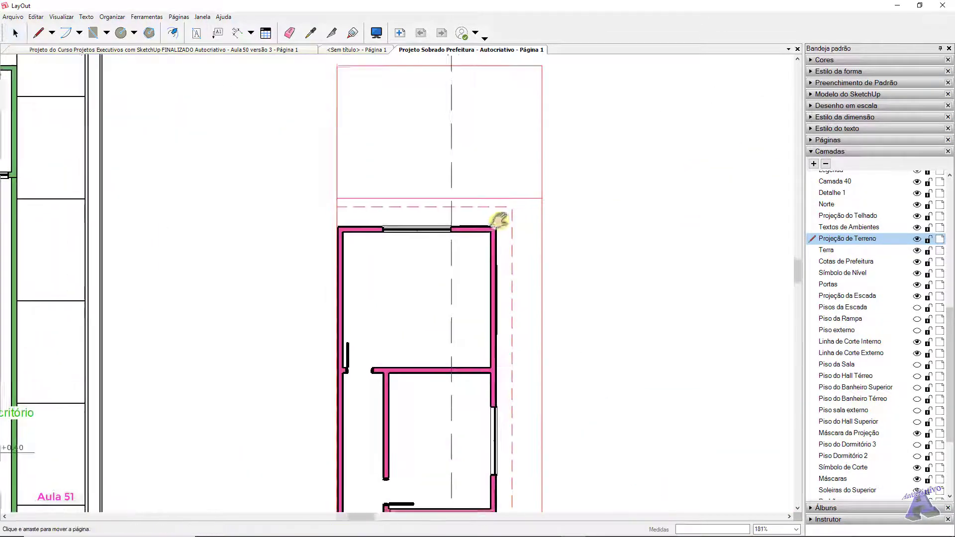
pyautogui.moveTo(499, 219); pyautogui.dragTo(507, 158, button='middle')
pyautogui.scroll(-3, 492, 188)
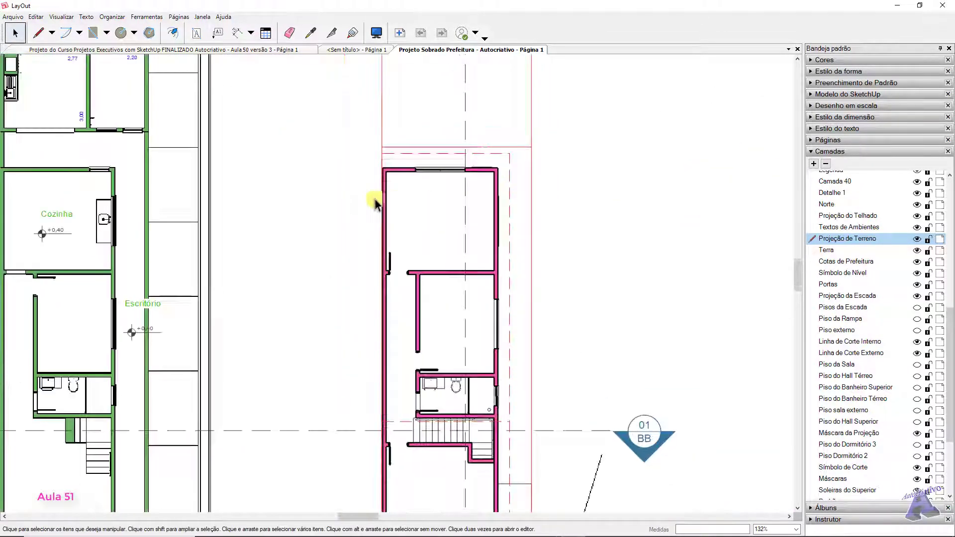
pyautogui.moveTo(253, 187); pyautogui.dragTo(582, 259, button='middle')
pyautogui.scroll(4, 422, 189)
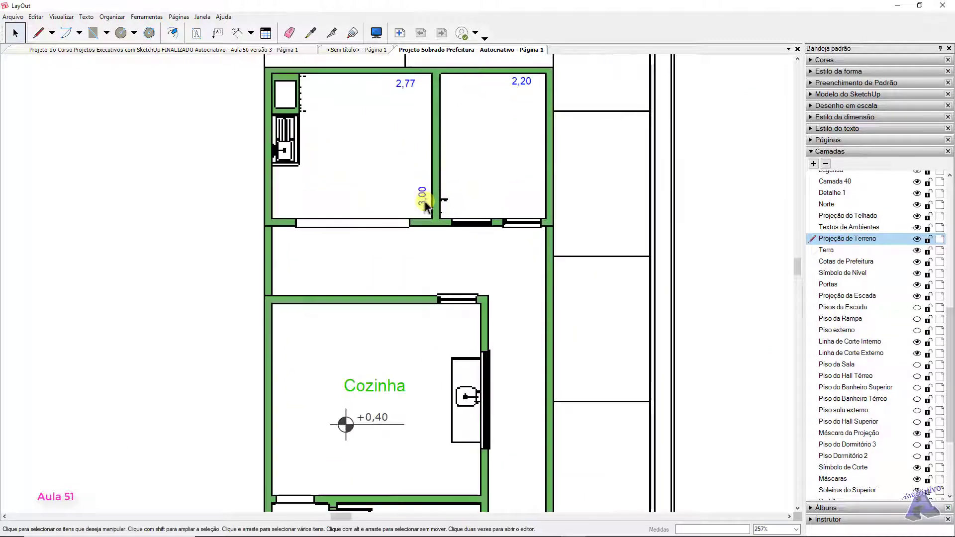
pyautogui.scroll(-3, 423, 191)
pyautogui.moveTo(693, 239); pyautogui.dragTo(383, 171, button='middle')
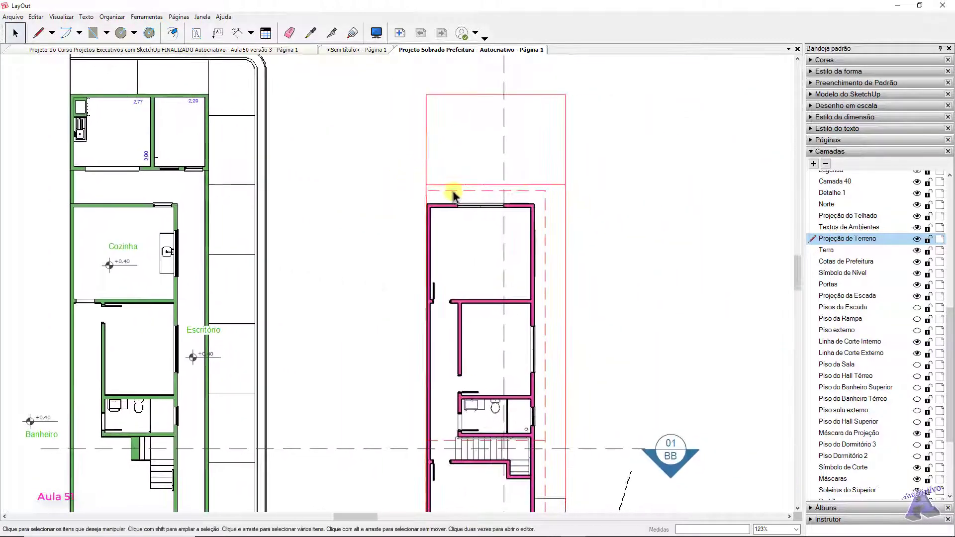
pyautogui.scroll(2, 453, 193)
pyautogui.moveTo(500, 160); pyautogui.dragTo(510, 197, button='middle')
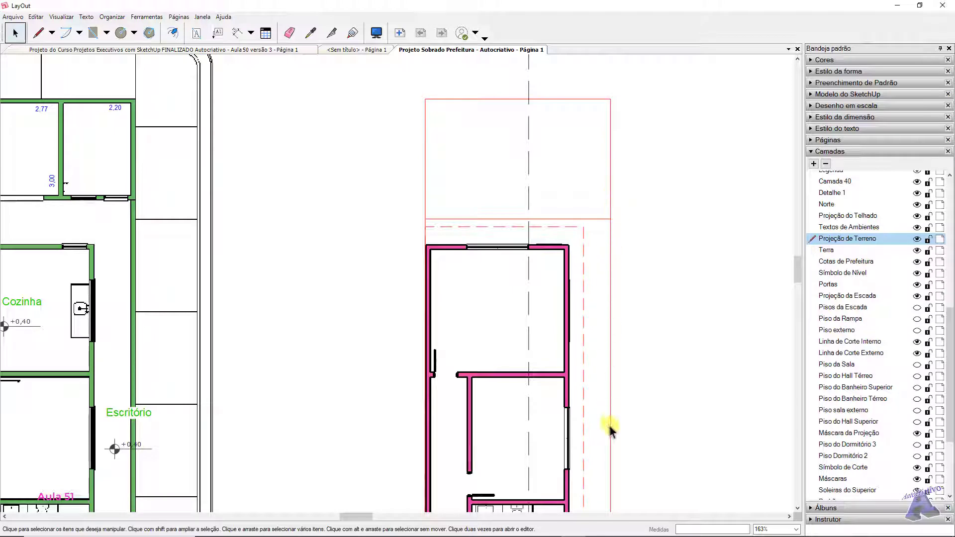
pyautogui.moveTo(478, 283); pyautogui.dragTo(476, 115, button='middle')
pyautogui.scroll(-2, 583, 322)
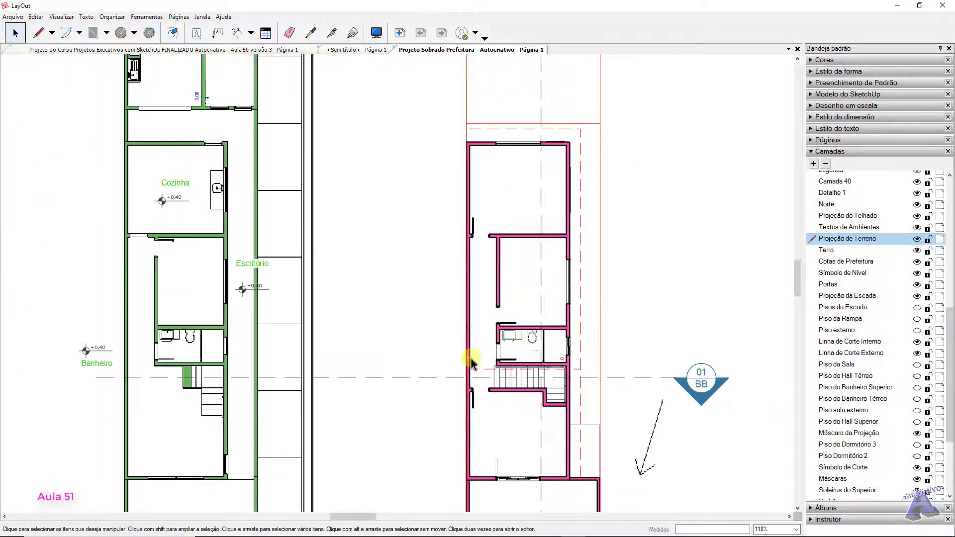
pyautogui.moveTo(451, 348); pyautogui.dragTo(532, 284, button='middle')
pyautogui.scroll(1, 531, 282)
pyautogui.scroll(-4, 513, 273)
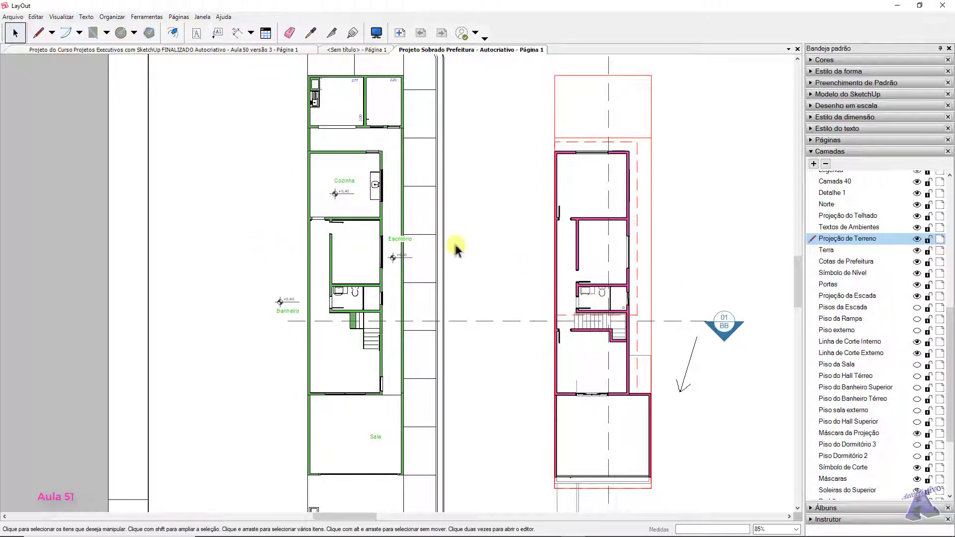